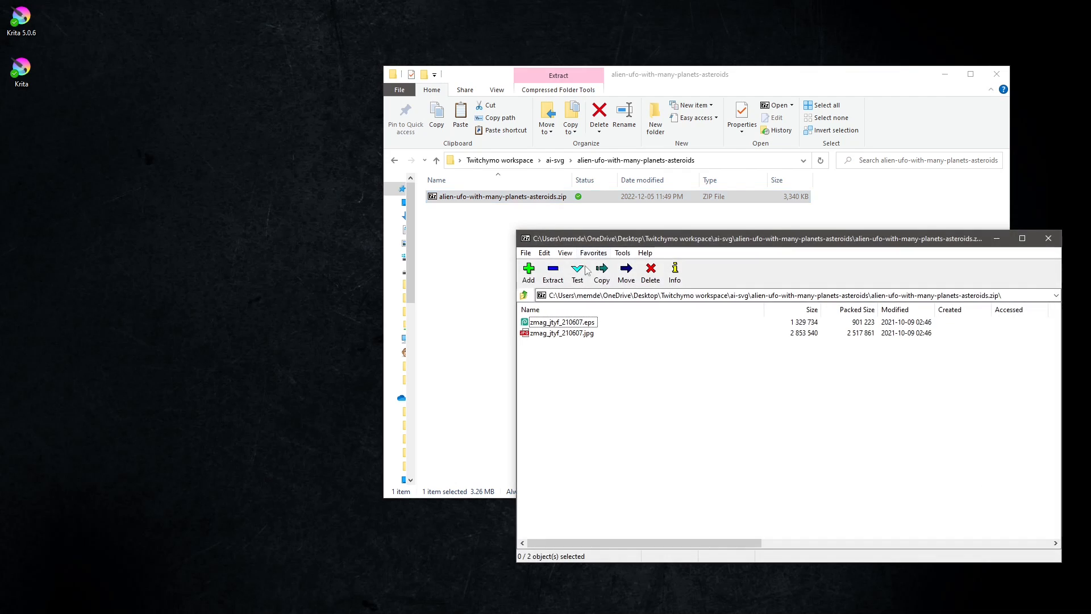
Extract the EPS and JPG files from the zip archive into its folder and close the archive window.
{"action": "left_click_drag", "start_coordinate": [597, 347], "coordinate": [462, 254]}
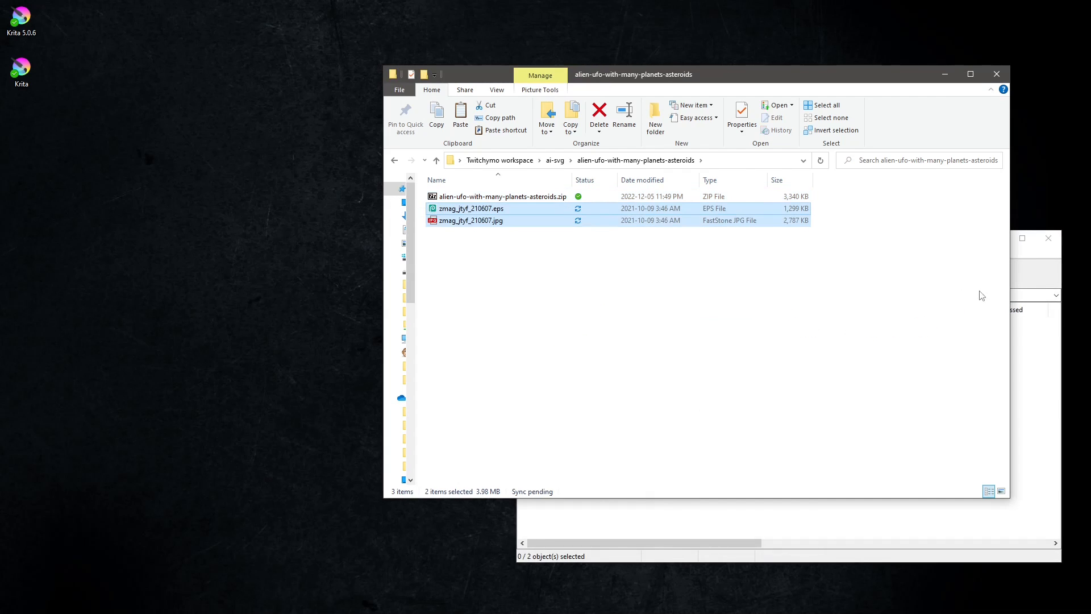
{"action": "left_click", "coordinate": [1052, 366]}
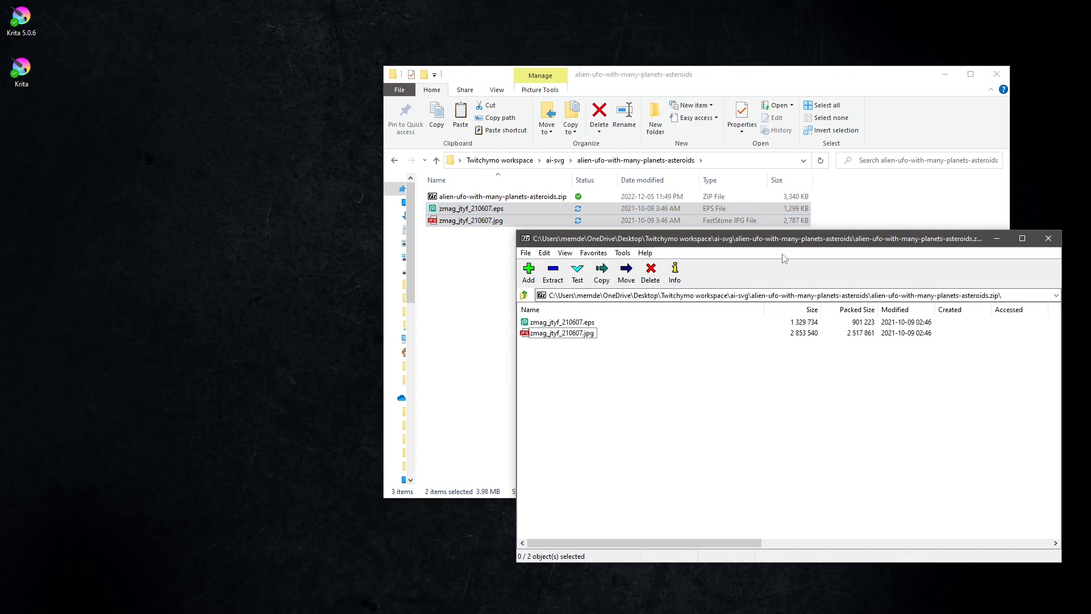
{"action": "left_click", "coordinate": [1048, 239]}
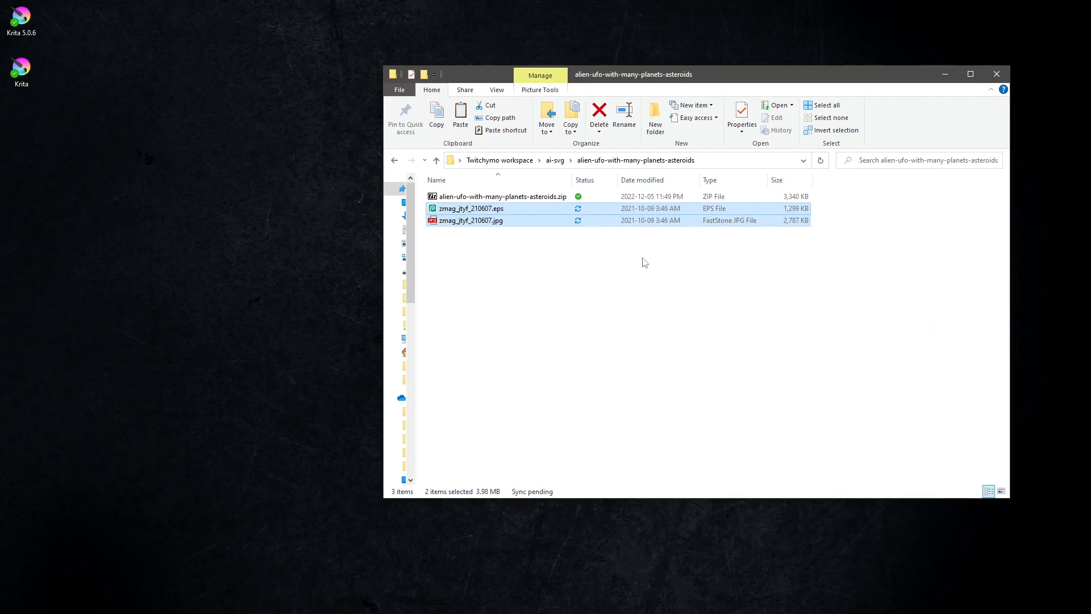
Preview the extracted JPG illustration in the image viewer, then close the viewer.
{"action": "left_click", "coordinate": [511, 259]}
{"action": "left_click", "coordinate": [470, 222]}
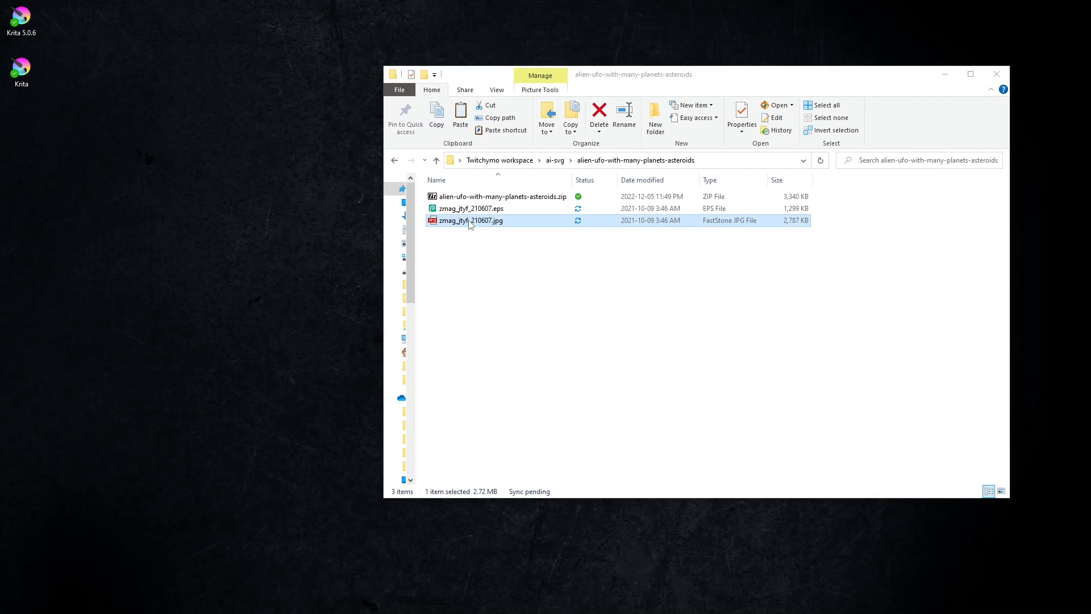
{"action": "left_click", "coordinate": [335, 204]}
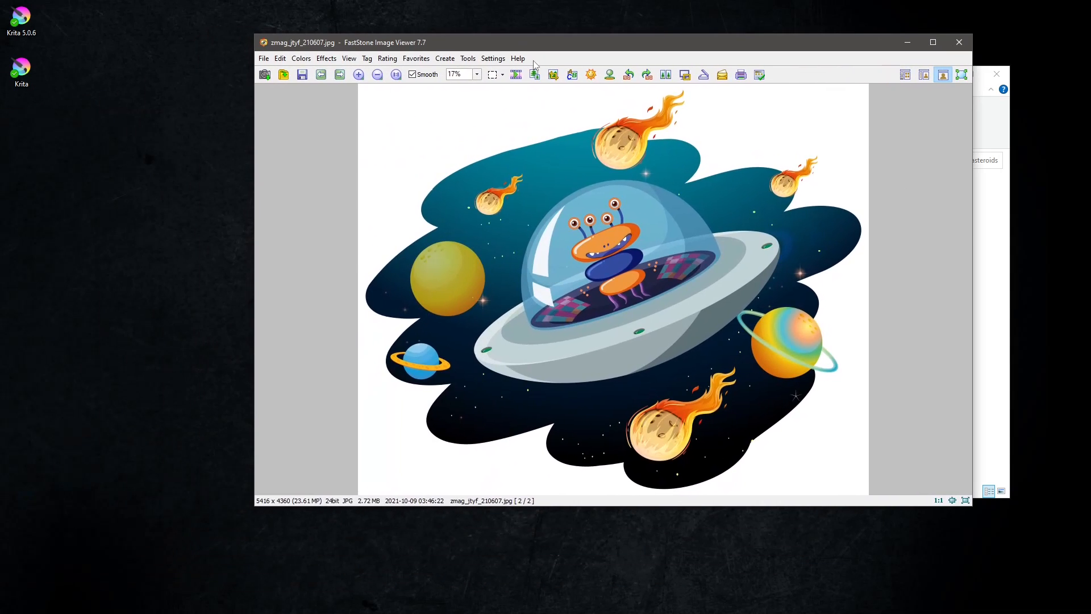
{"action": "left_click", "coordinate": [960, 44]}
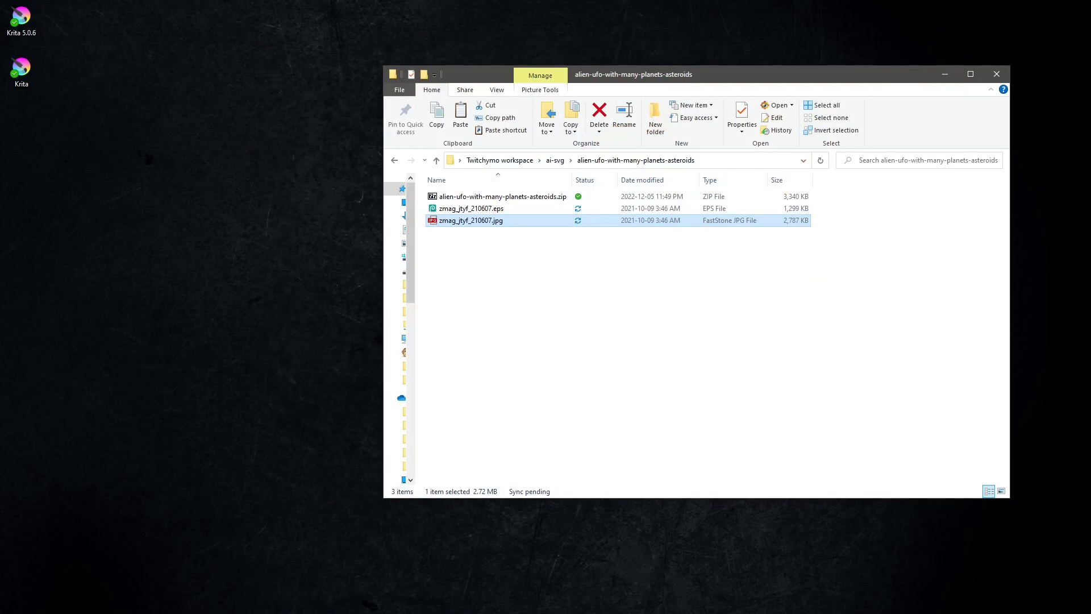
Open the extracted EPS file in Photopea by dropping it onto the editor.
{"action": "left_click", "coordinate": [126, 609]}
{"action": "left_click", "coordinate": [773, 74]}
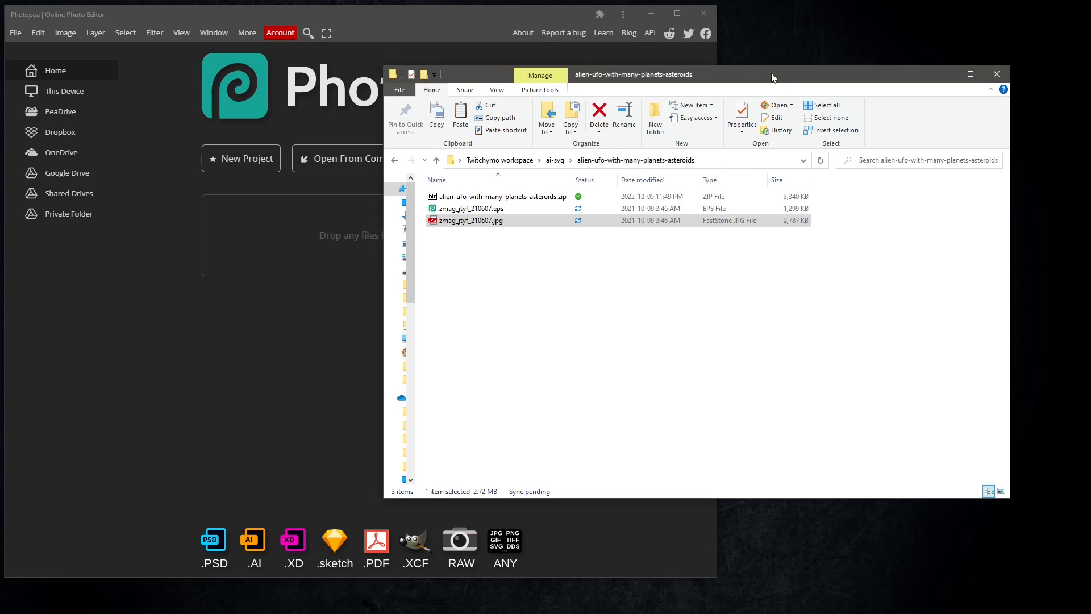
{"action": "left_click", "coordinate": [501, 211]}
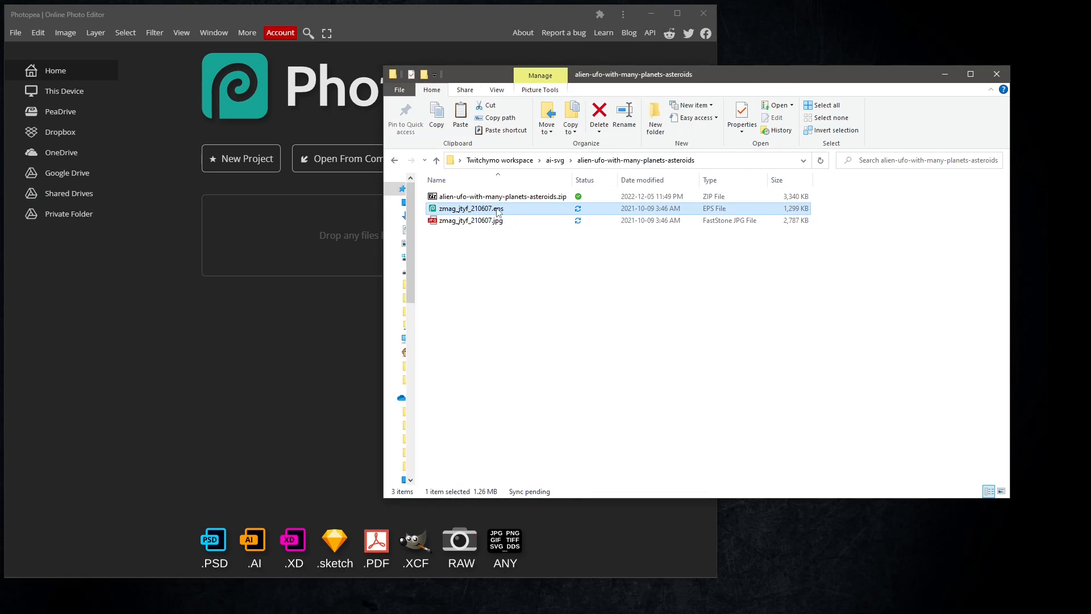
{"action": "left_click_drag", "start_coordinate": [482, 211], "coordinate": [328, 244]}
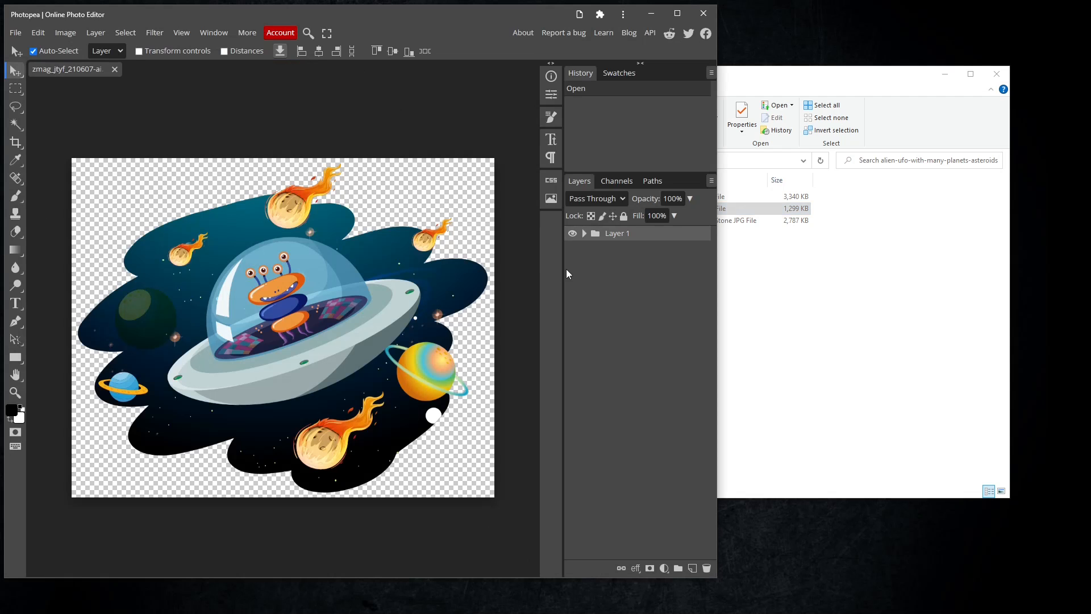
Export the opened artwork as an SVG with raster graphics included.
{"action": "left_click", "coordinate": [15, 33]}
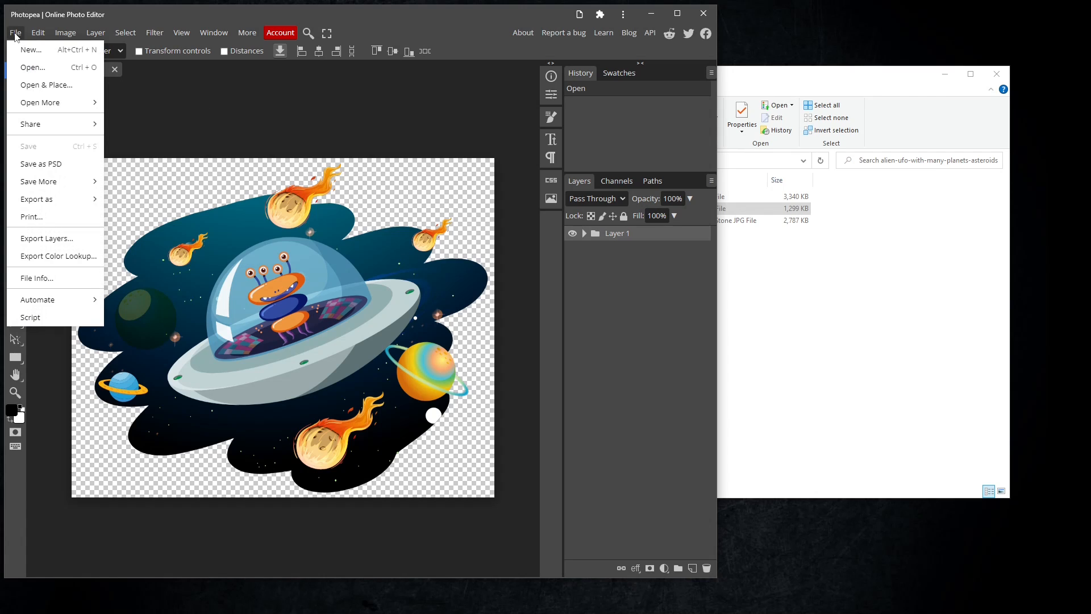
{"action": "mouse_move", "coordinate": [48, 202]}
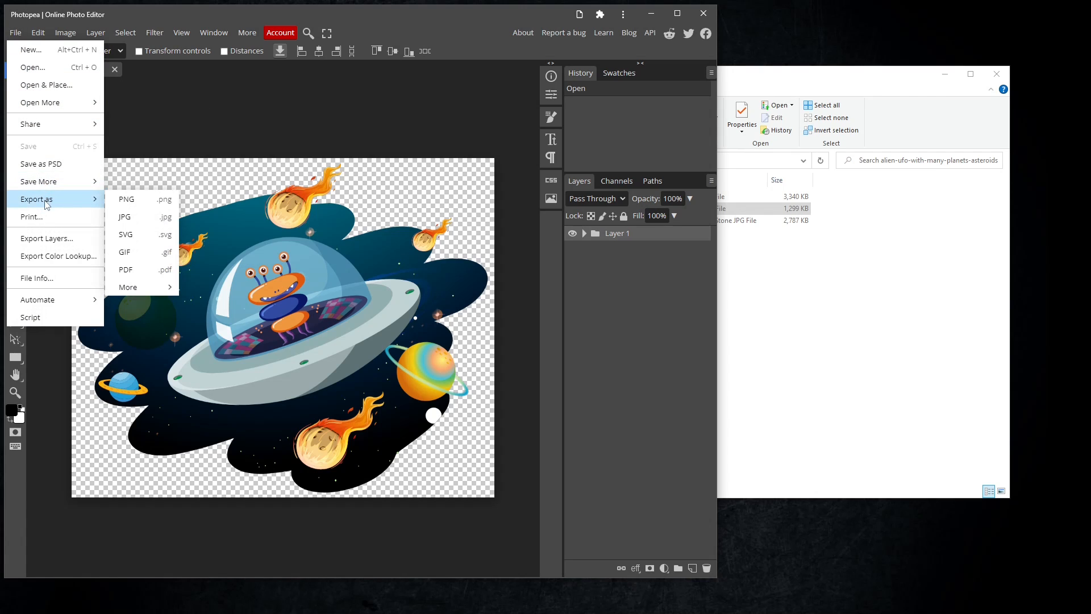
{"action": "left_click", "coordinate": [138, 239]}
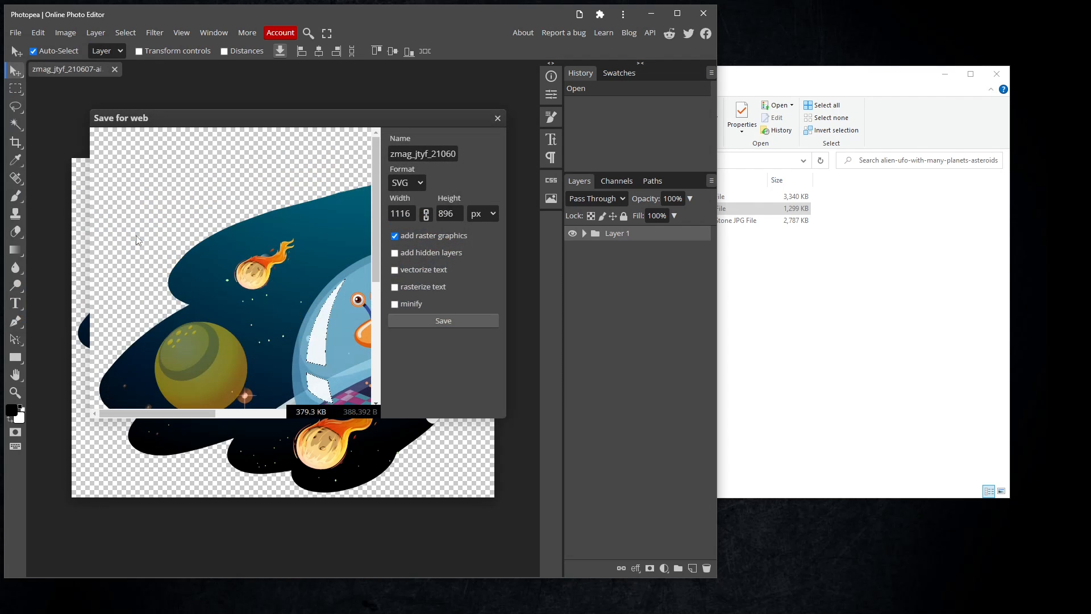
{"action": "left_click", "coordinate": [447, 320]}
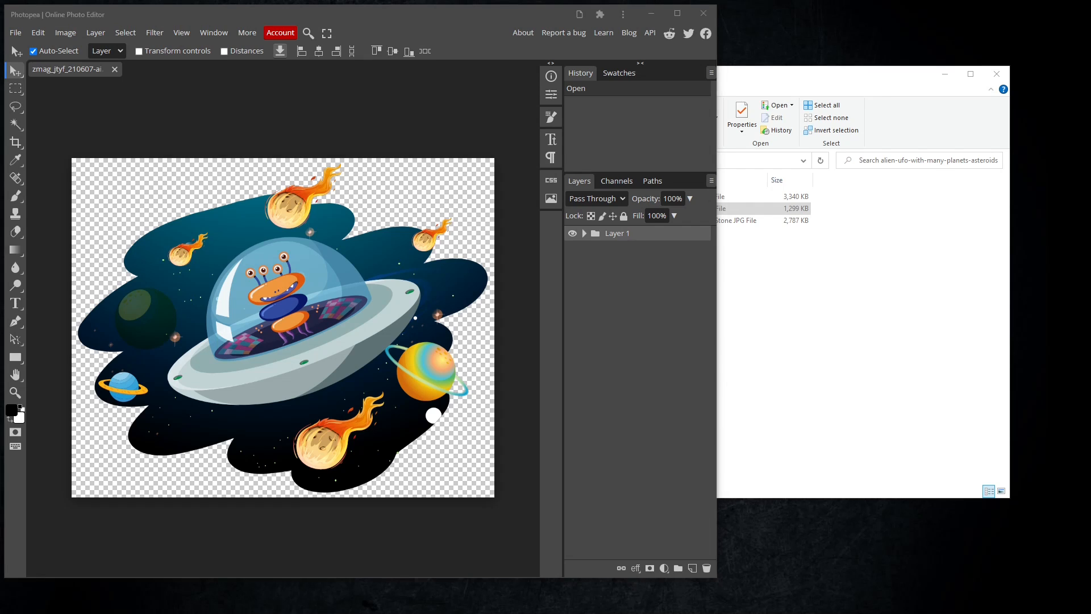
Open the exported zmag_jtyf_210607-ai.svg file in Inkscape.
{"action": "left_click_drag", "start_coordinate": [250, 234], "coordinate": [844, 301]}
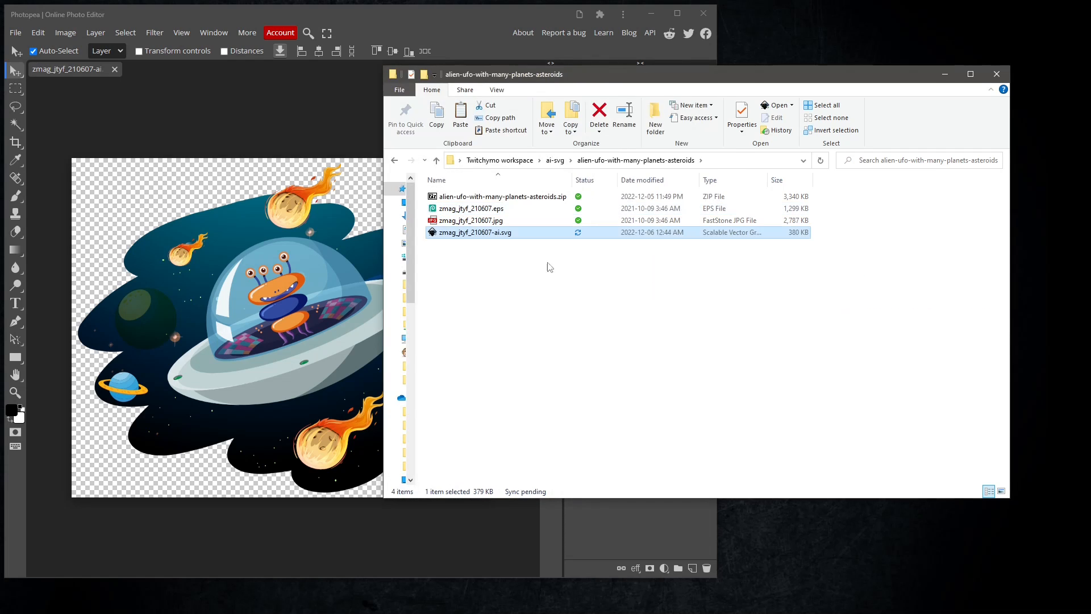
{"action": "double_click", "coordinate": [481, 234]}
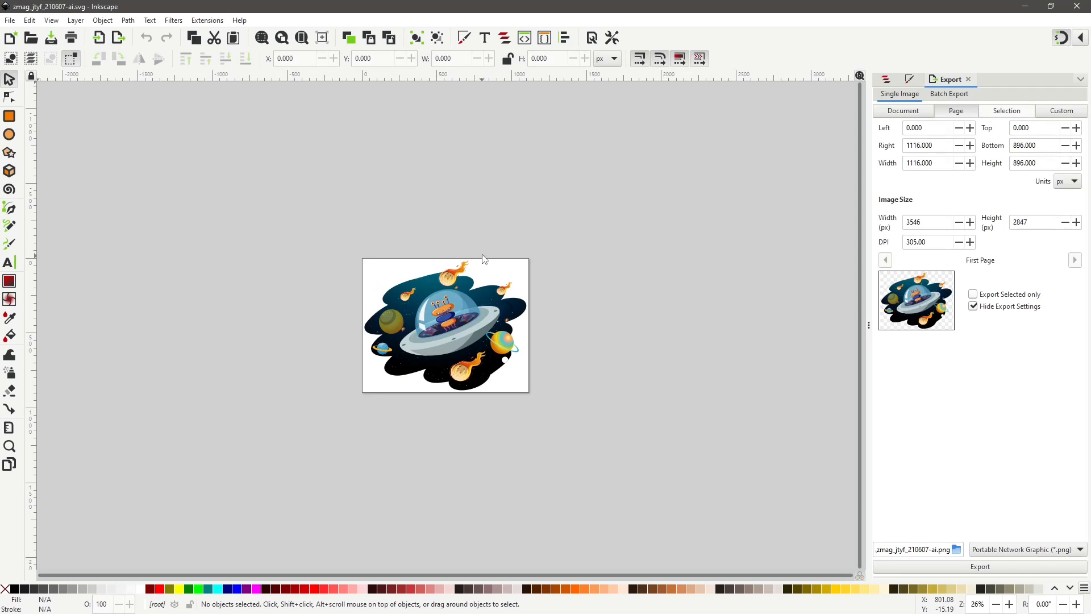
Fit the drawing to the window, open the Layers and Objects panel, and add a new layer named Layer 1.
{"action": "left_click", "coordinate": [301, 38]}
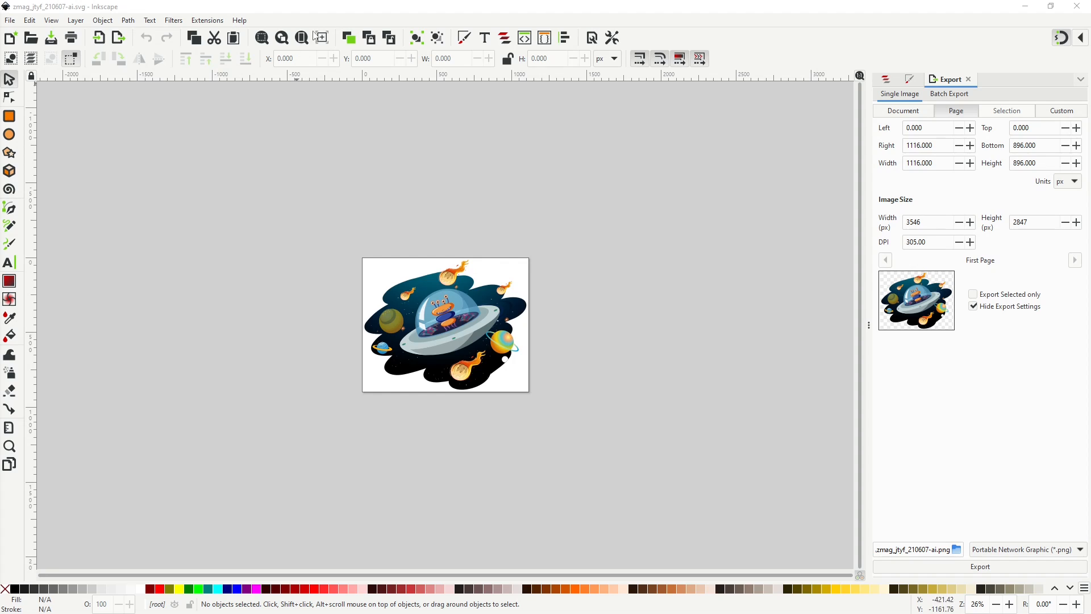
{"action": "left_click", "coordinate": [302, 38]}
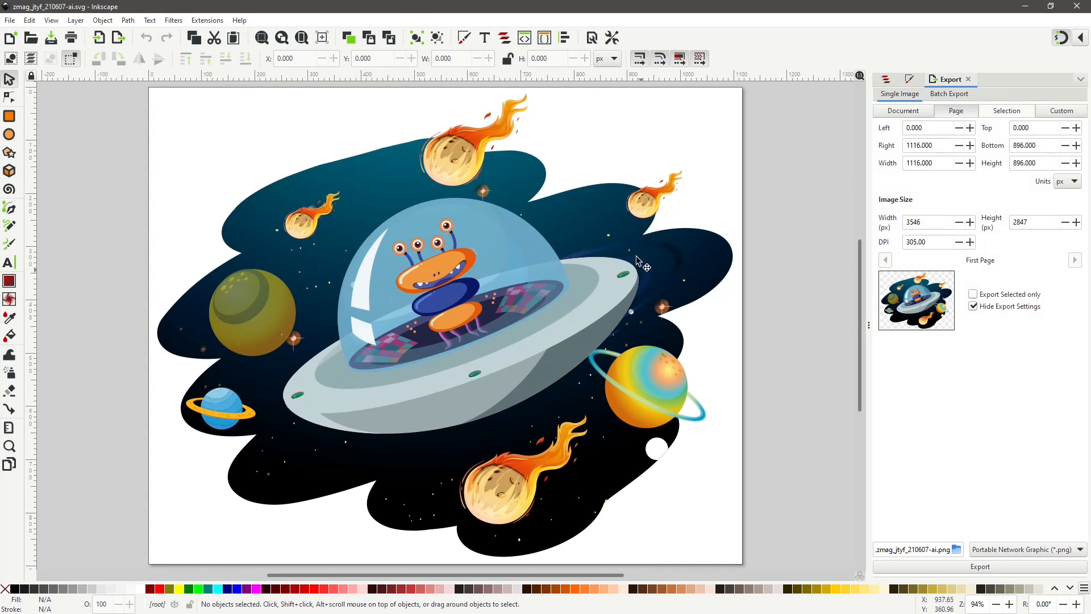
{"action": "left_click", "coordinate": [886, 80]}
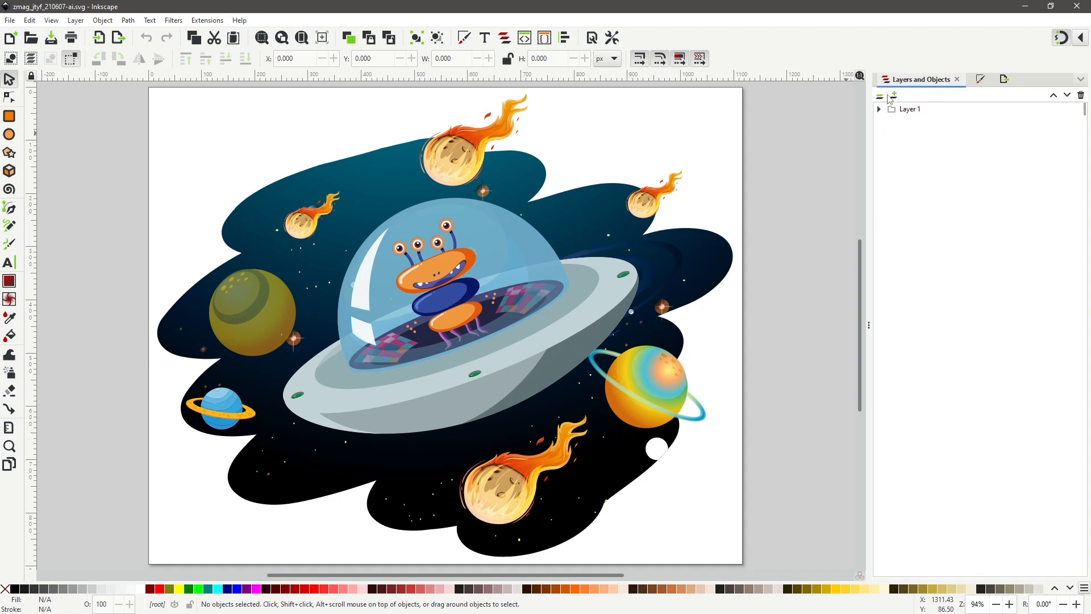
{"action": "left_click", "coordinate": [882, 97]}
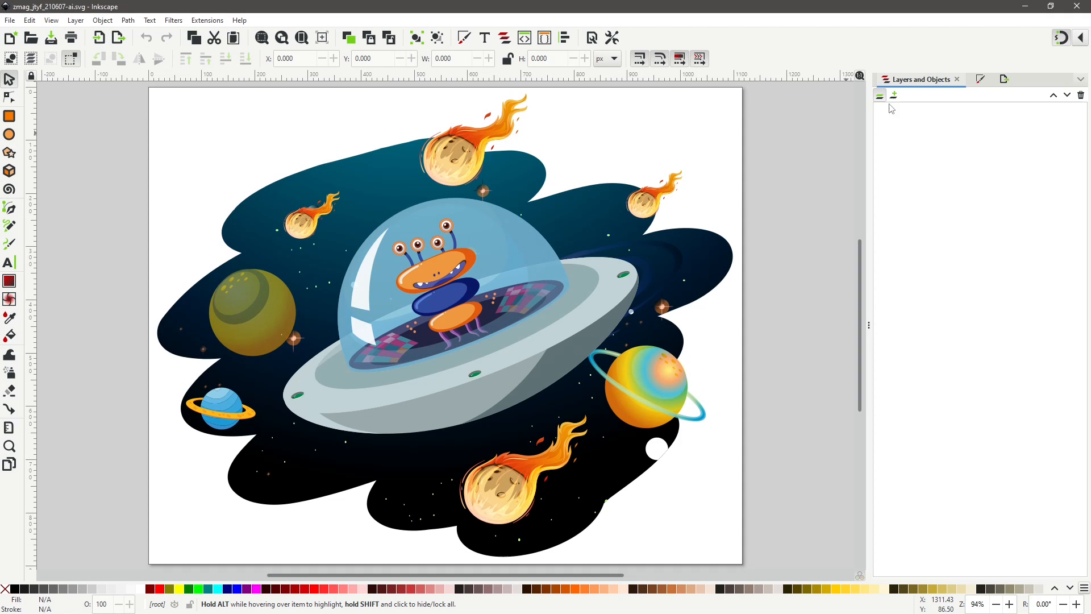
{"action": "left_click", "coordinate": [881, 98]}
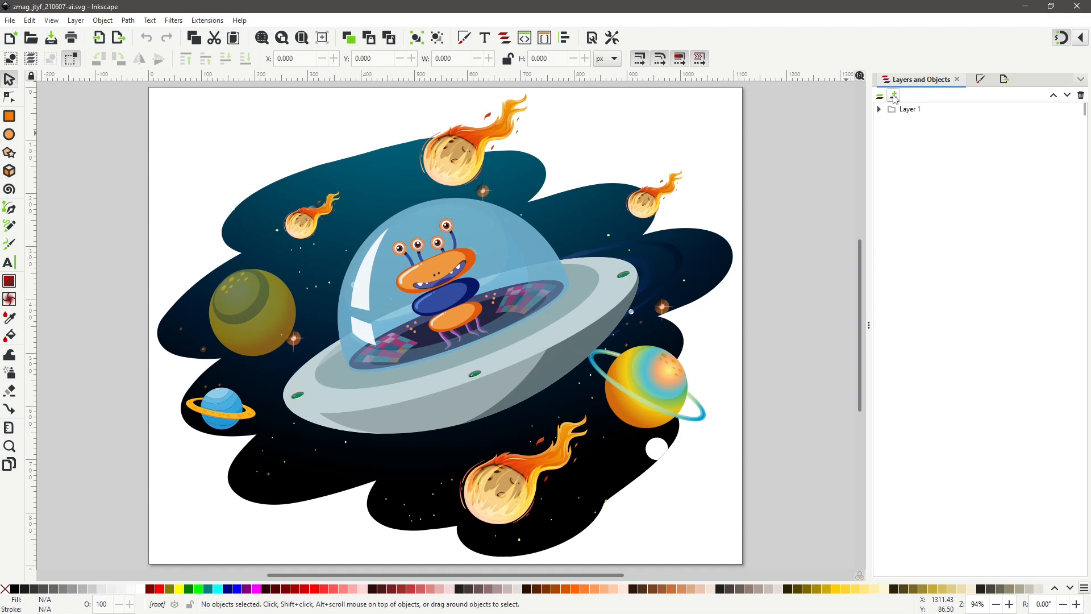
{"action": "left_click", "coordinate": [894, 97]}
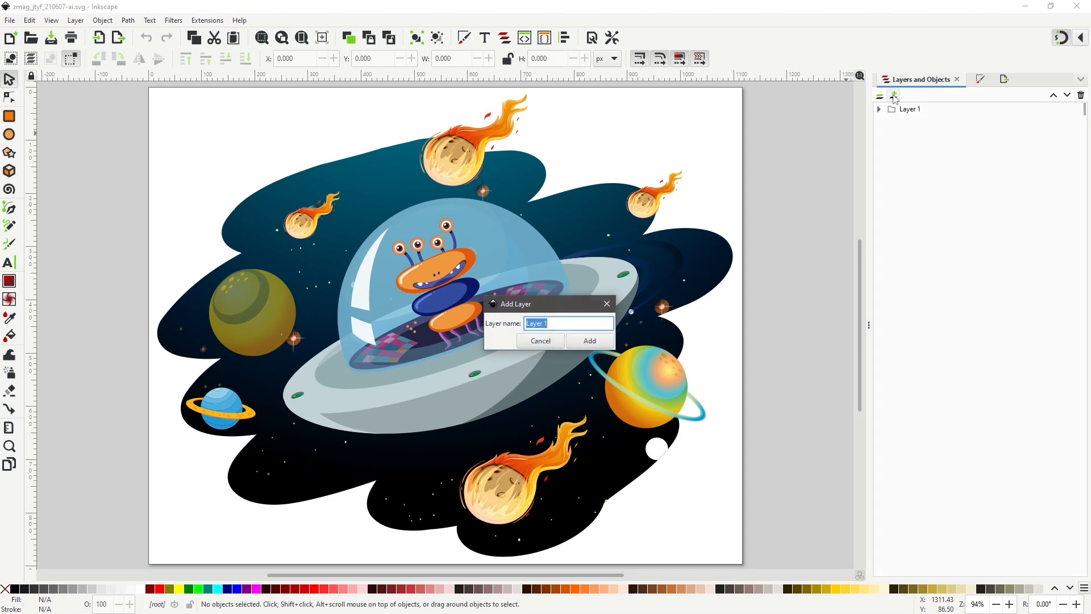
{"action": "left_click", "coordinate": [588, 341]}
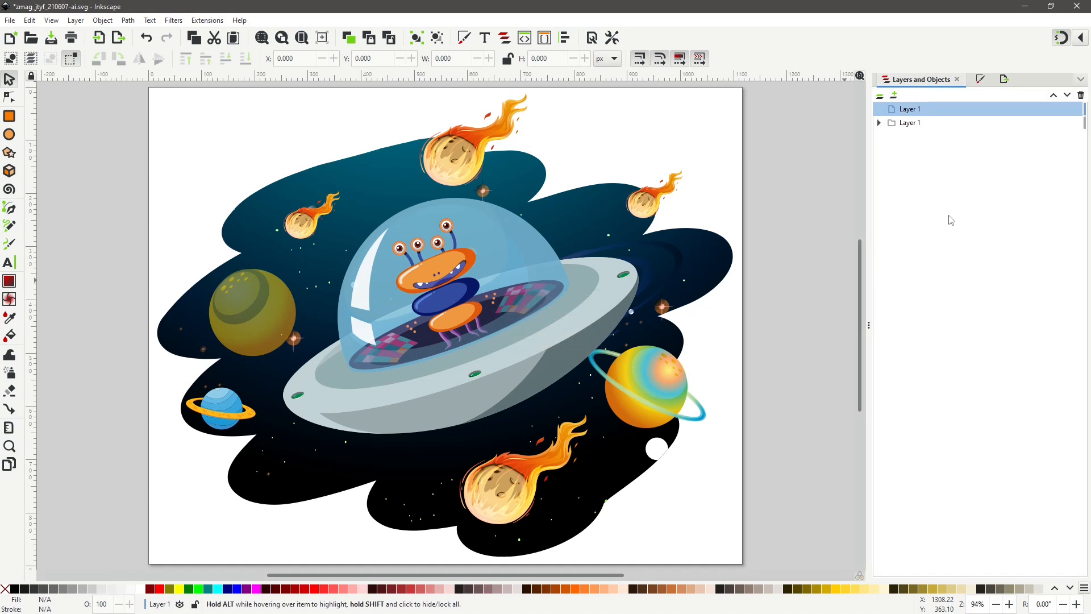
Move the artwork group into the new layer and delete the emptied original layer.
{"action": "left_click", "coordinate": [880, 123]}
{"action": "left_click", "coordinate": [921, 140]}
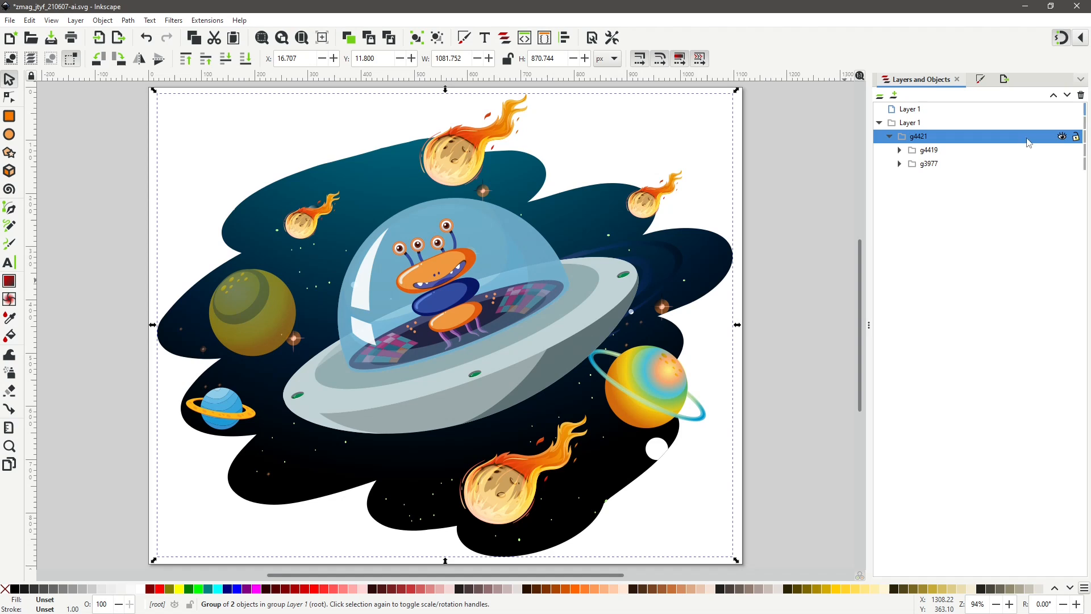
{"action": "left_click", "coordinate": [1061, 137]}
{"action": "left_click", "coordinate": [1062, 137]}
{"action": "left_click_drag", "start_coordinate": [915, 140], "coordinate": [940, 116]}
{"action": "left_click", "coordinate": [911, 165]}
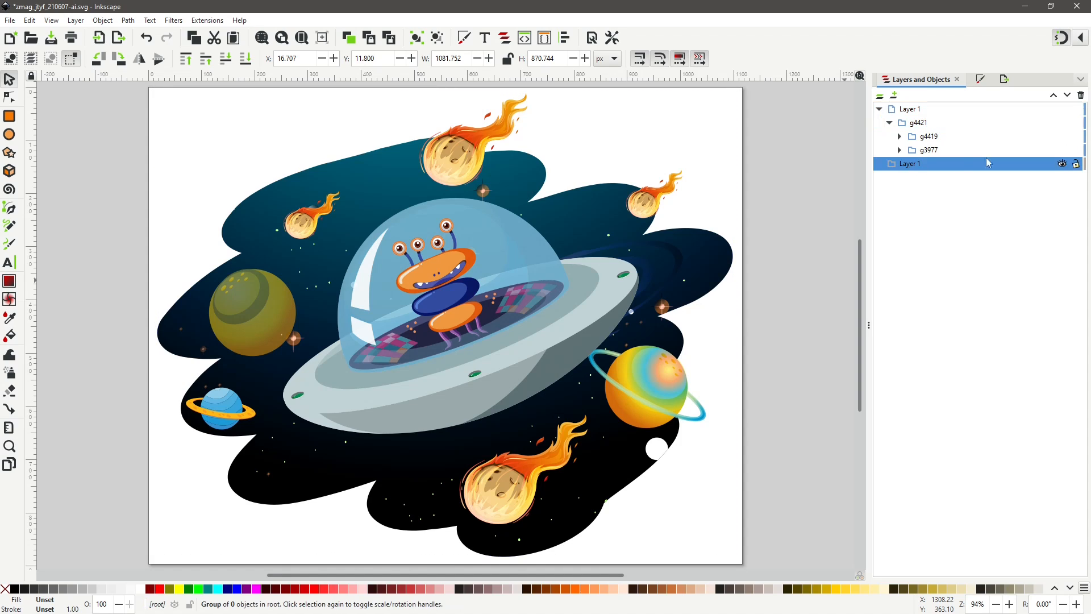
{"action": "left_click", "coordinate": [1081, 96]}
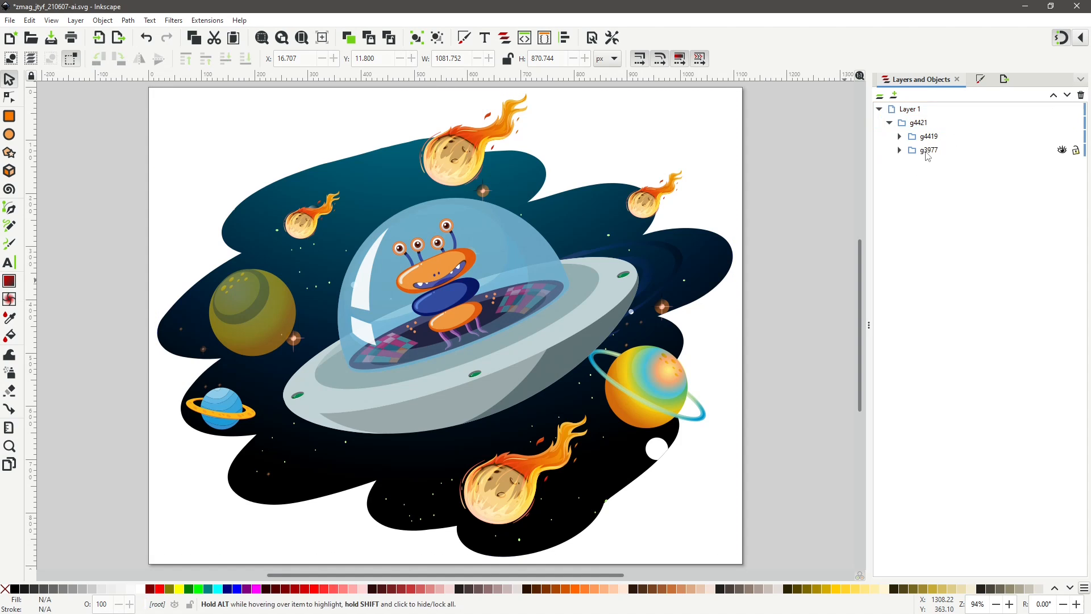
Delete the space background group so only the UFO remains.
{"action": "left_click", "coordinate": [927, 151]}
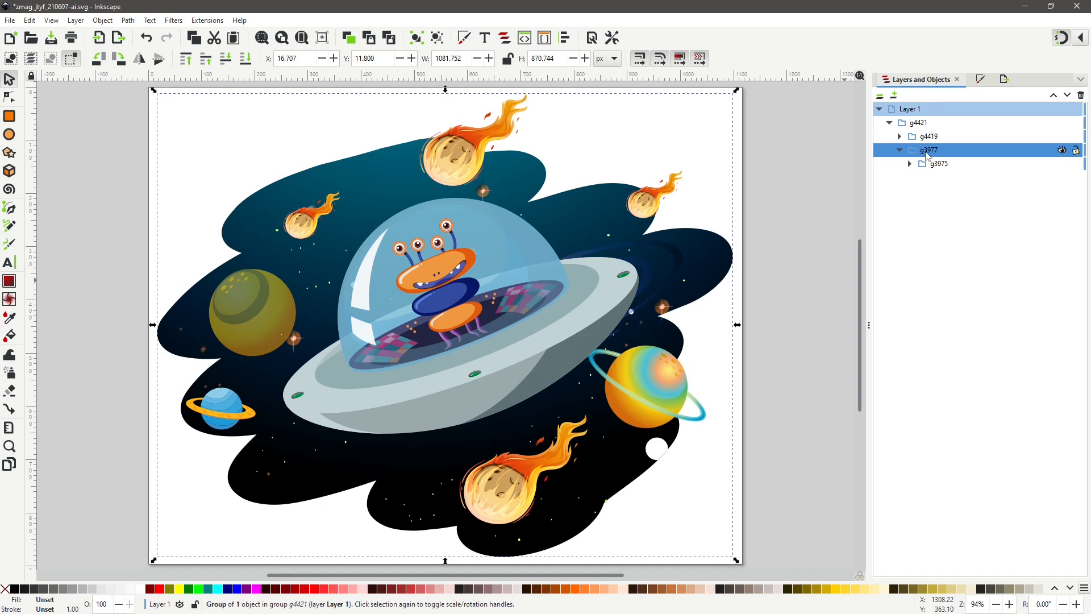
{"action": "left_click", "coordinate": [1061, 151]}
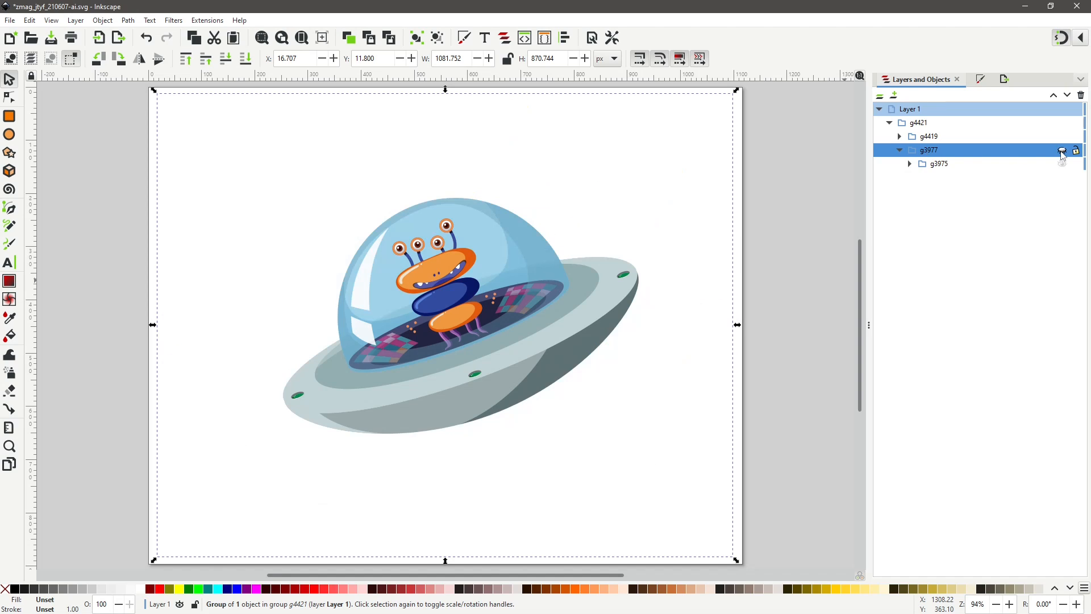
{"action": "left_click", "coordinate": [1062, 151]}
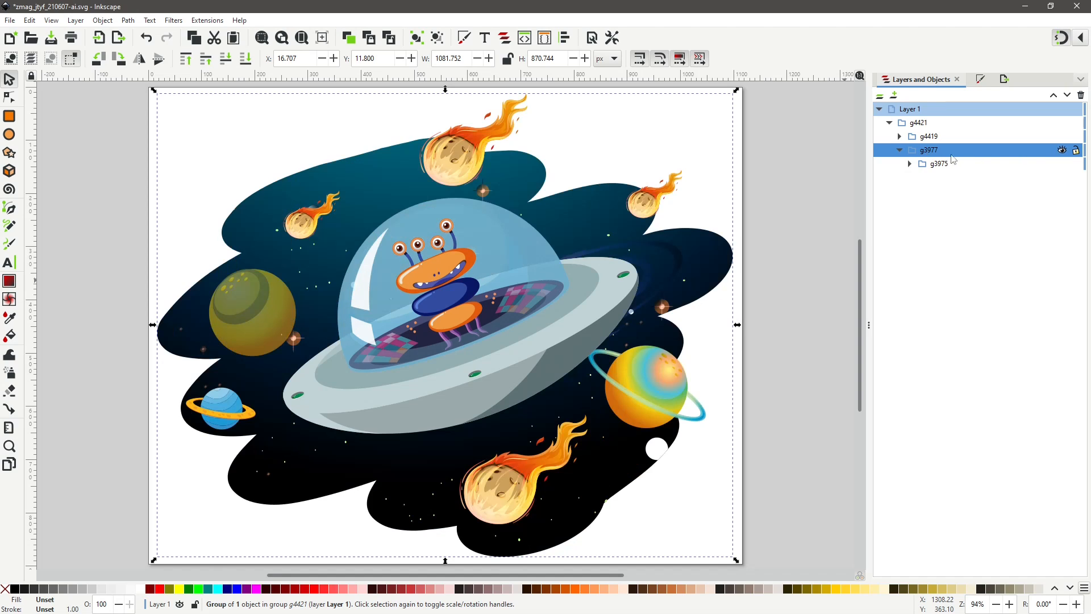
{"action": "left_click", "coordinate": [1062, 151]}
{"action": "left_click", "coordinate": [1062, 152]}
{"action": "left_click", "coordinate": [1081, 95]}
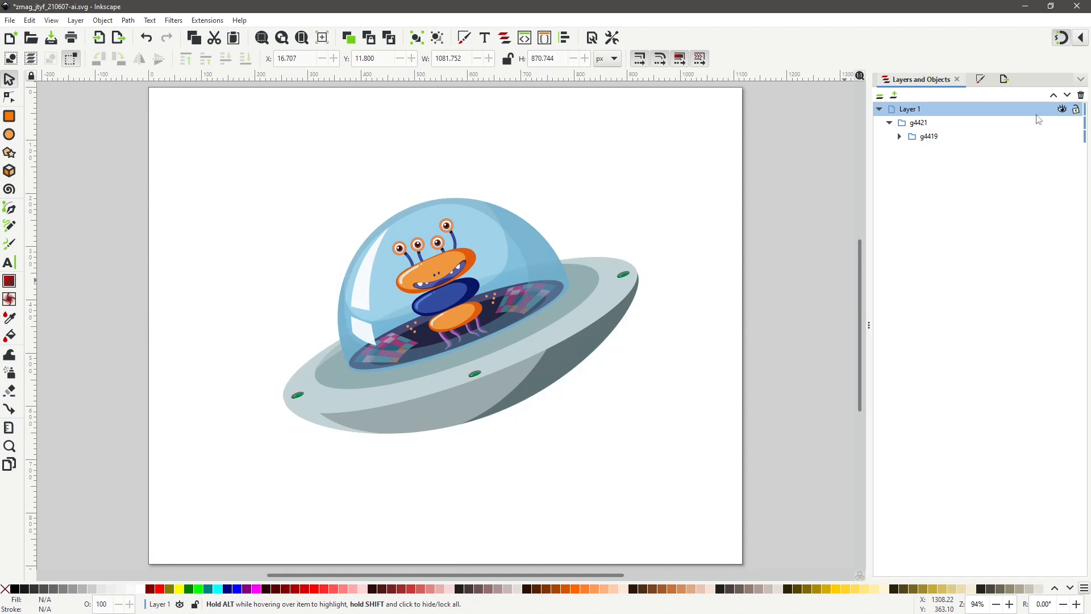
Select the UFO group and rotate it so the saucer sits level.
{"action": "left_click", "coordinate": [922, 142]}
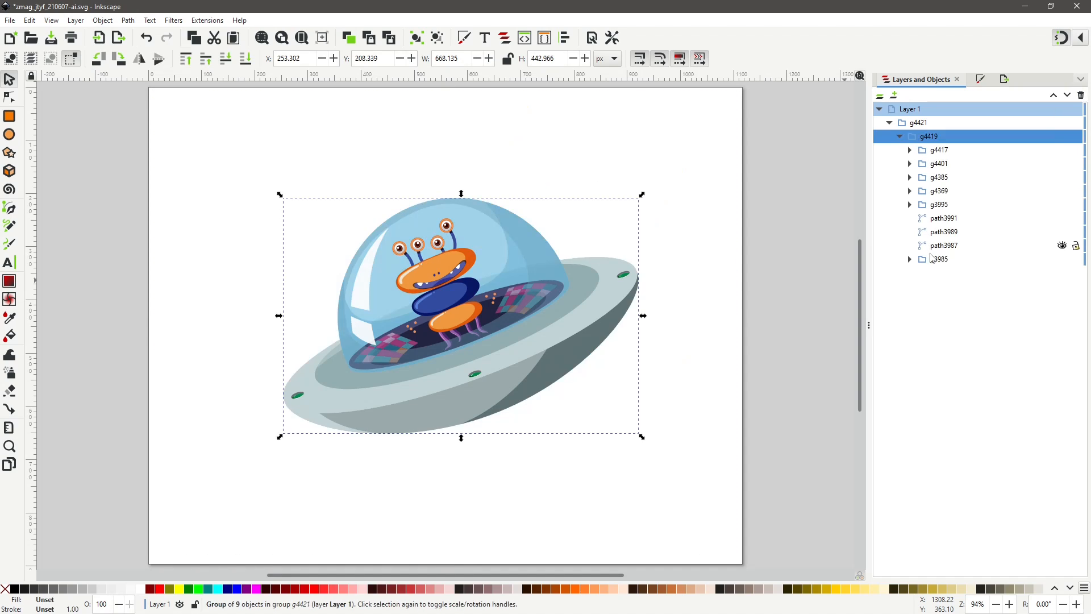
{"action": "left_click", "coordinate": [656, 331]}
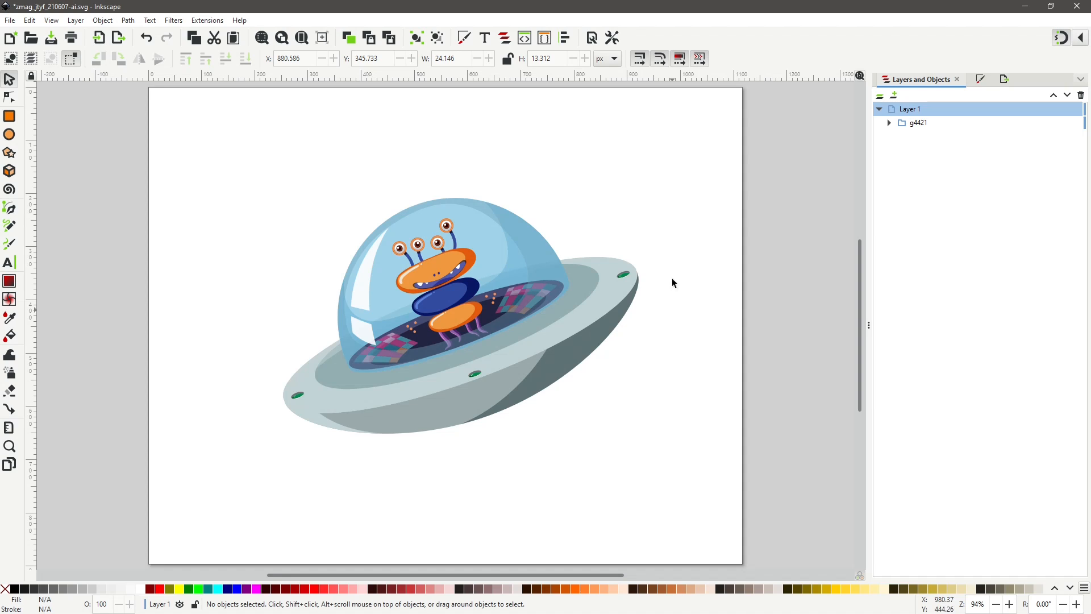
{"action": "left_click_drag", "start_coordinate": [243, 164], "coordinate": [661, 492]}
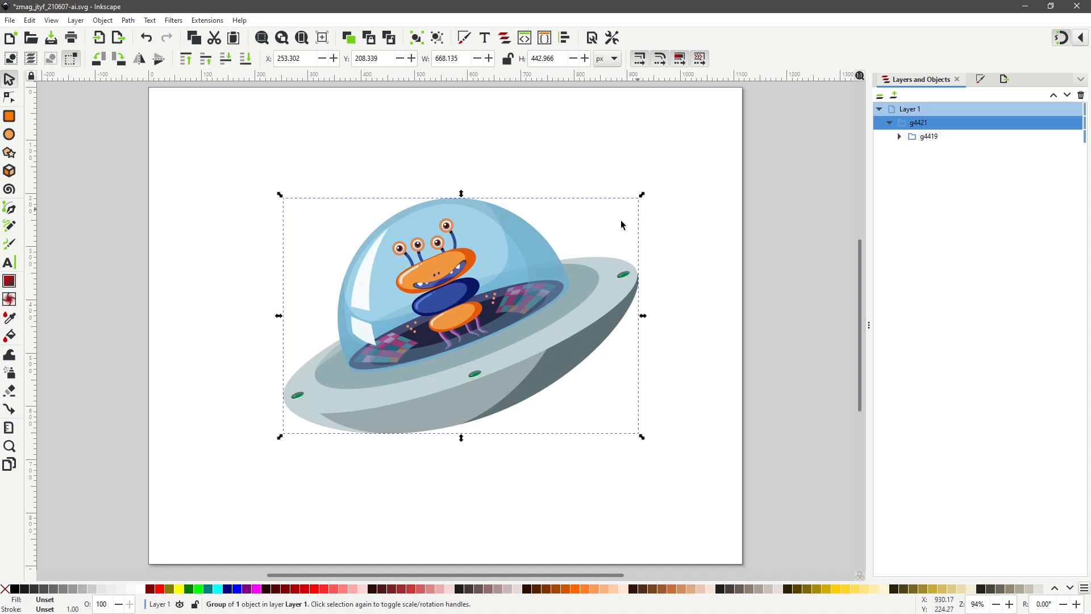
{"action": "key", "text": "Escape"}
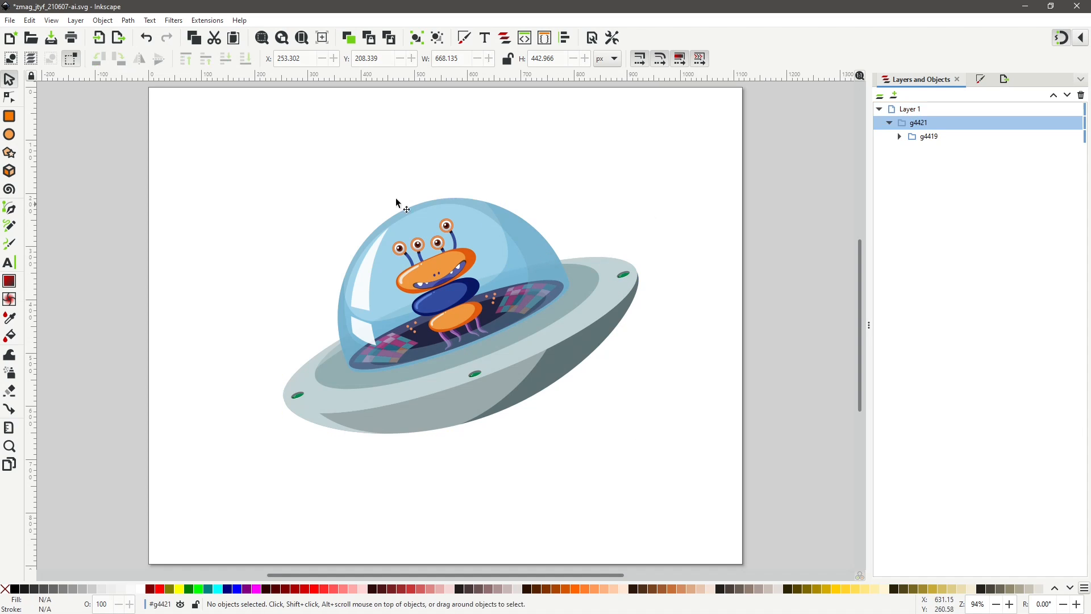
{"action": "left_click_drag", "start_coordinate": [265, 157], "coordinate": [661, 467]}
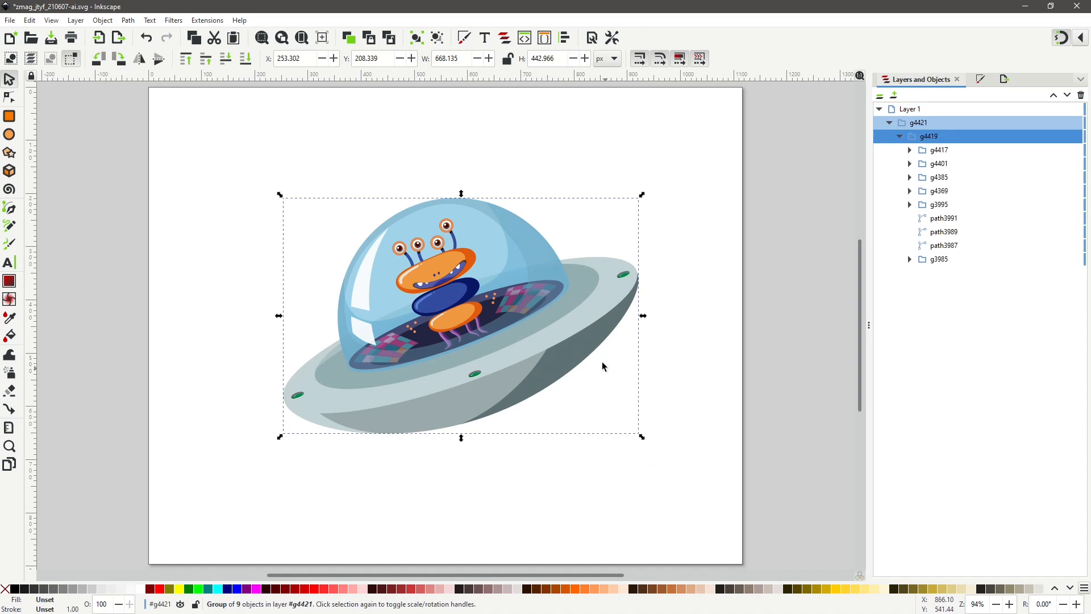
{"action": "left_click", "coordinate": [616, 308]}
{"action": "left_click_drag", "start_coordinate": [642, 198], "coordinate": [669, 264]}
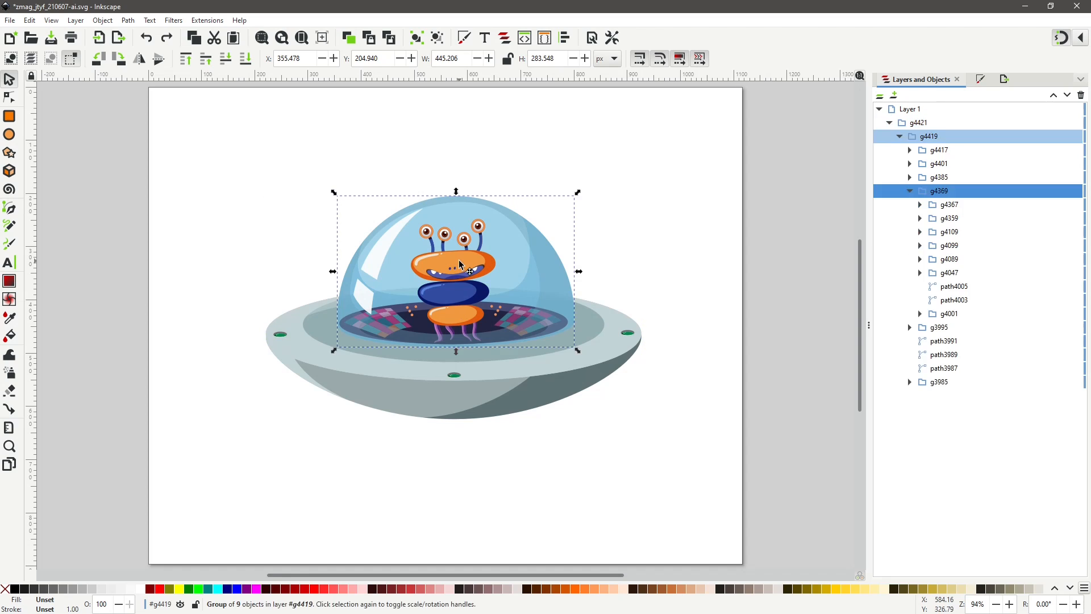
Enter the UFO group and move the alien out of the dome to beside the saucer.
{"action": "double_click", "coordinate": [459, 261]}
{"action": "left_click", "coordinate": [459, 261]}
{"action": "left_click_drag", "start_coordinate": [462, 266], "coordinate": [666, 162]}
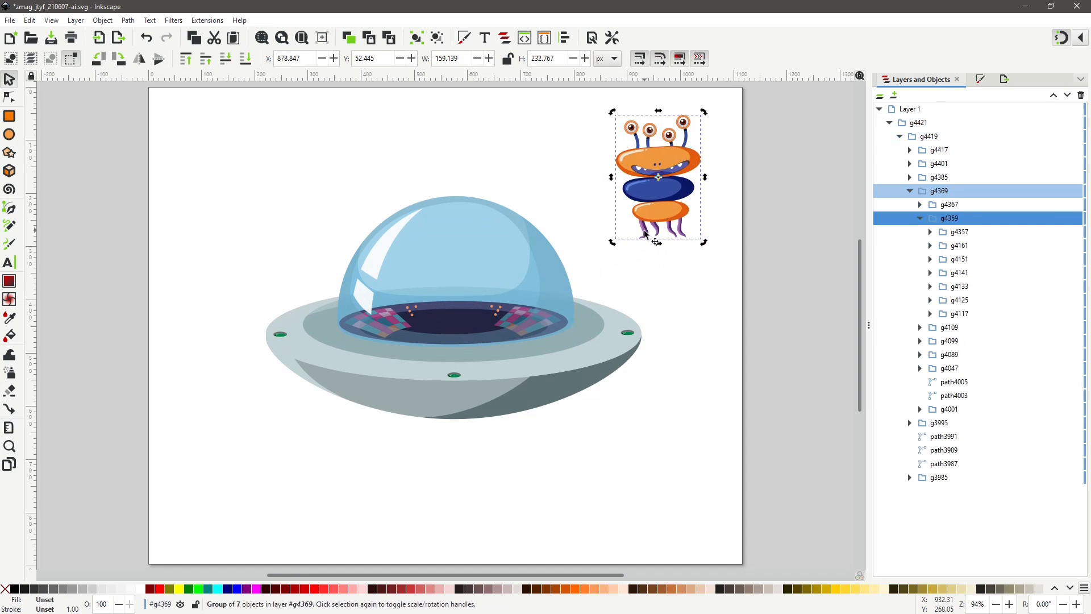
Select and delete each of the alien's legs one at a time.
{"action": "key", "text": "Escape"}
{"action": "left_click", "coordinate": [646, 236]}
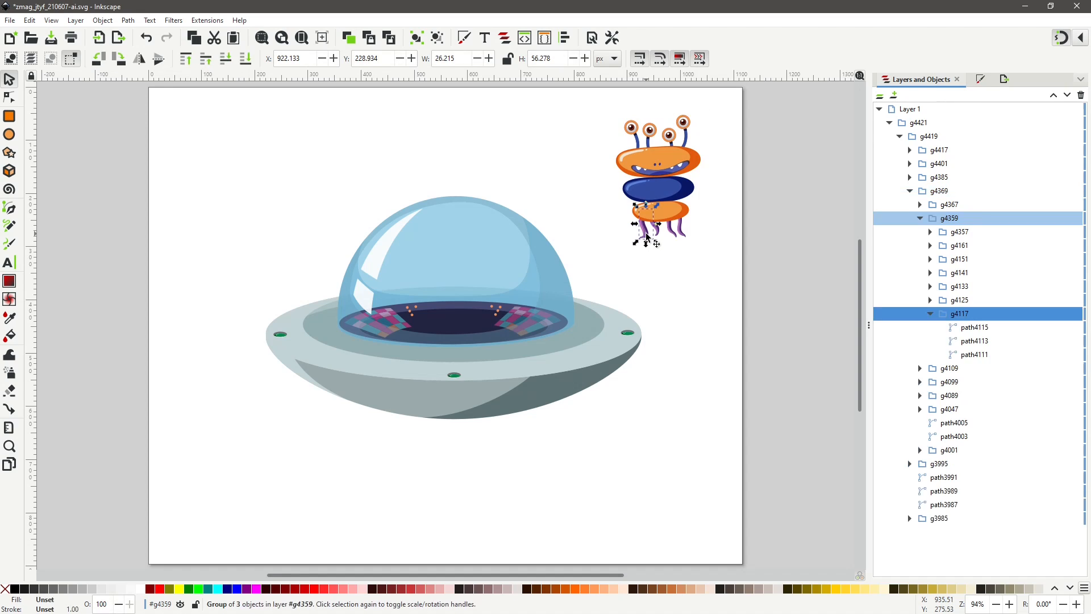
{"action": "key", "text": "Delete"}
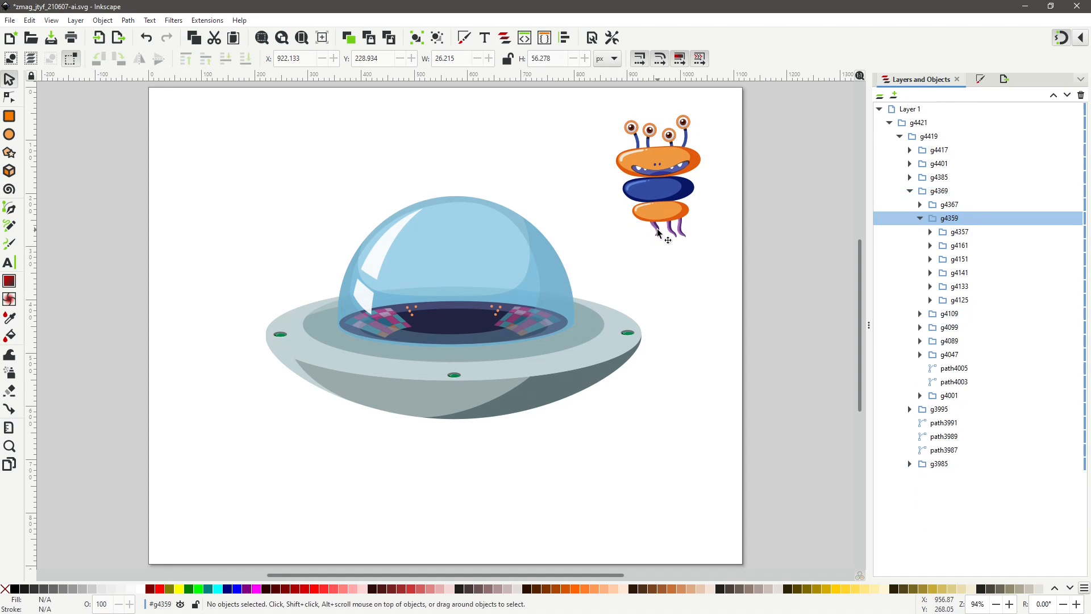
{"action": "left_click", "coordinate": [658, 233]}
{"action": "key", "text": "Delete"}
{"action": "left_click", "coordinate": [679, 234]}
{"action": "key", "text": "Delete"}
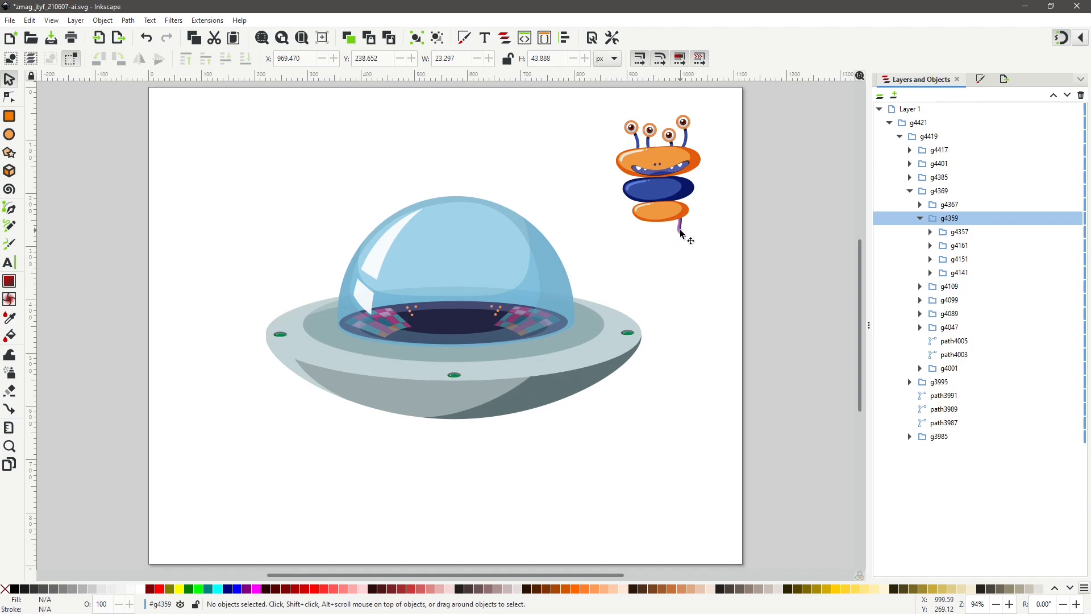
{"action": "left_click", "coordinate": [680, 231]}
{"action": "key", "text": "Delete"}
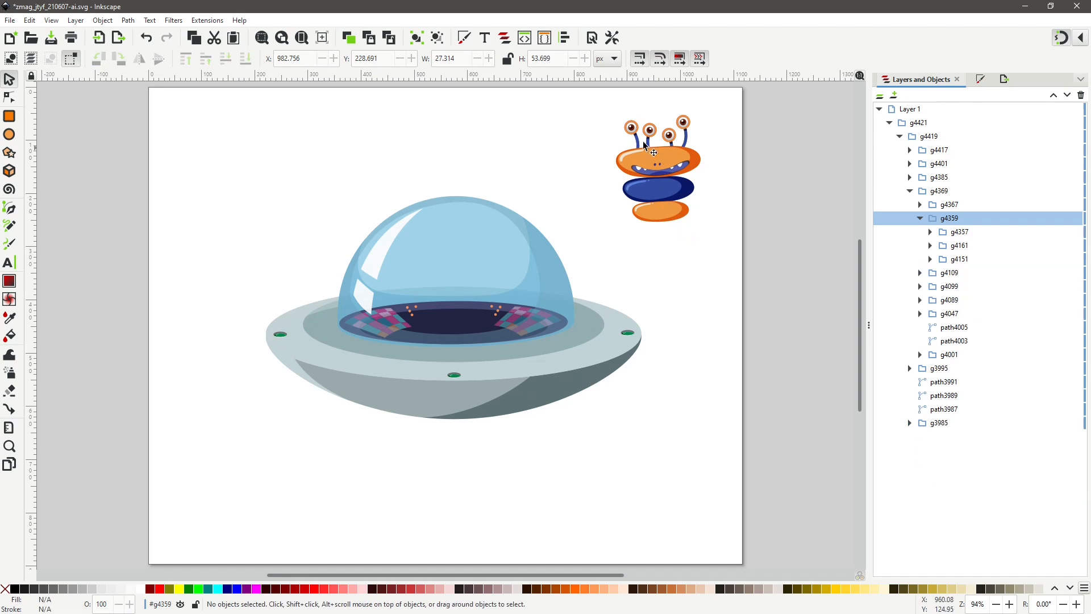
Select the remaining alien parts, move them back inside the dome, and deselect.
{"action": "left_click_drag", "start_coordinate": [594, 103], "coordinate": [703, 253]}
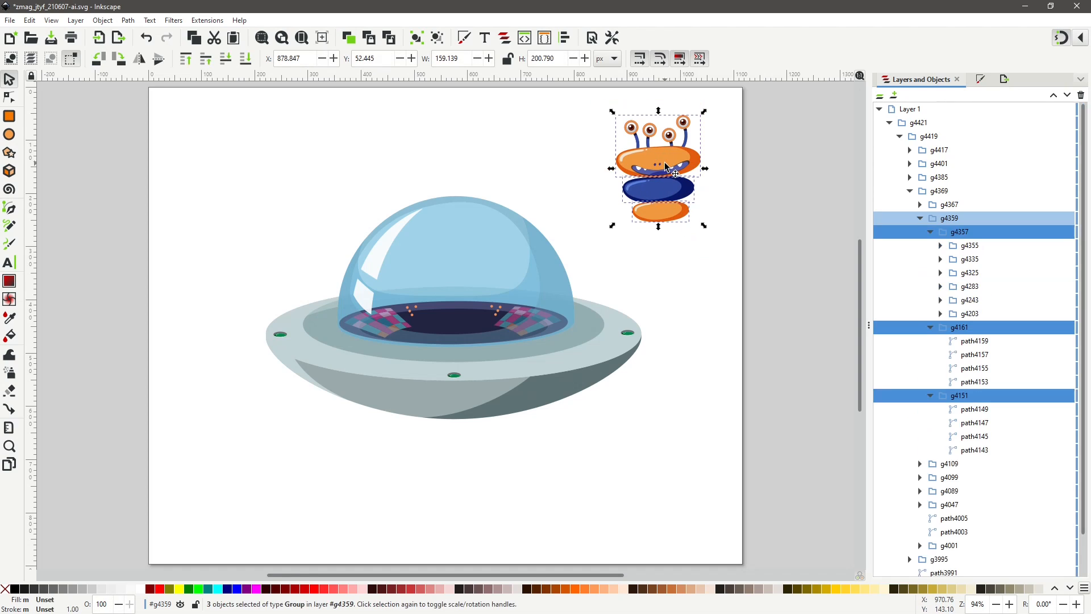
{"action": "left_click_drag", "start_coordinate": [666, 165], "coordinate": [458, 288]}
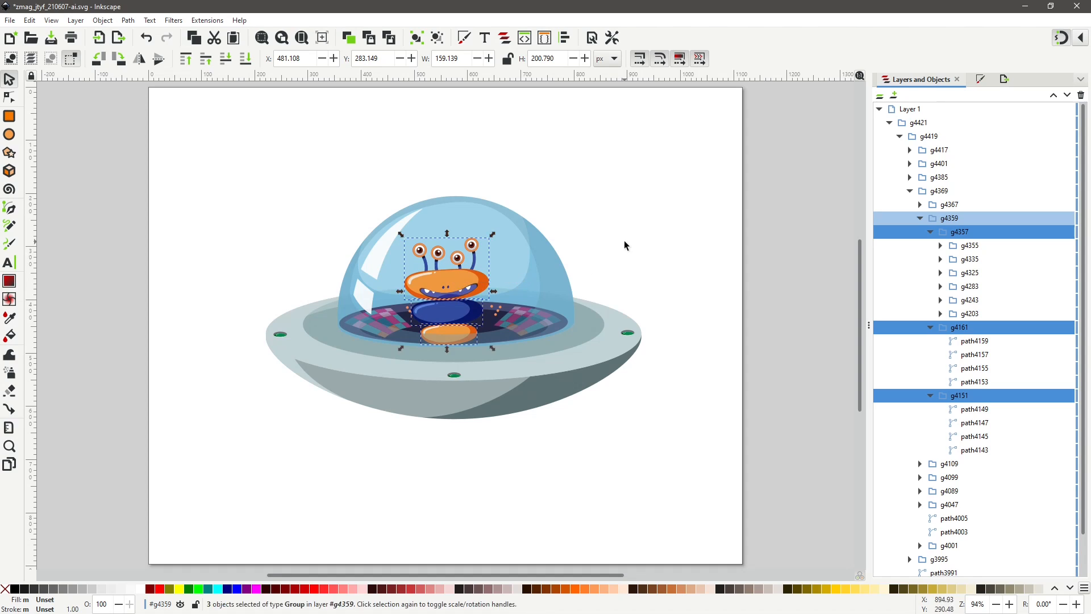
{"action": "left_click", "coordinate": [624, 246]}
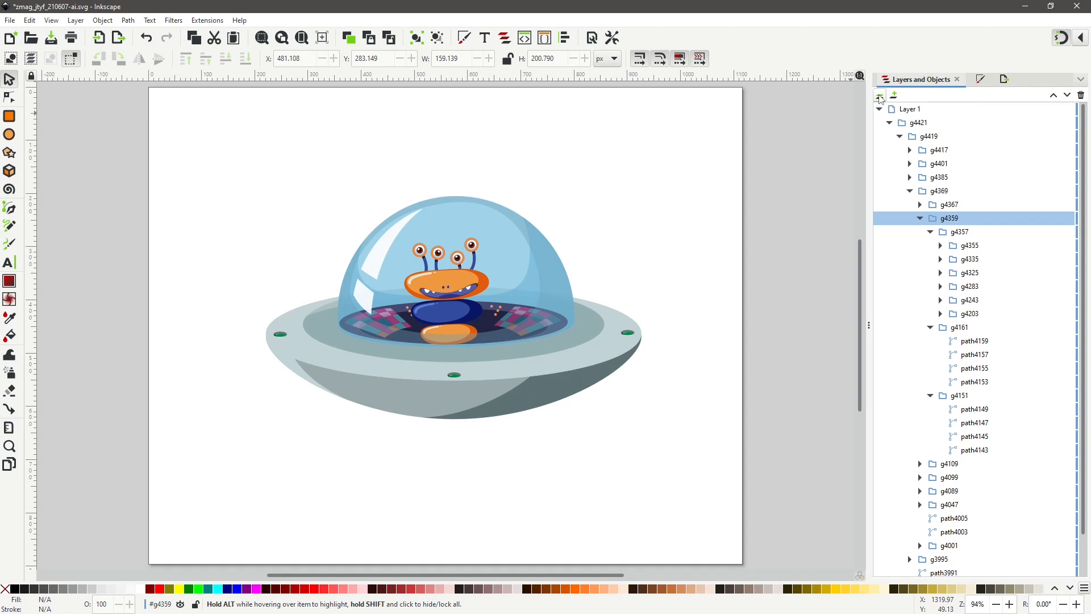
Select the whole layer's artwork and open Export with the Selection area.
{"action": "left_click", "coordinate": [880, 97]}
{"action": "left_click", "coordinate": [908, 111]}
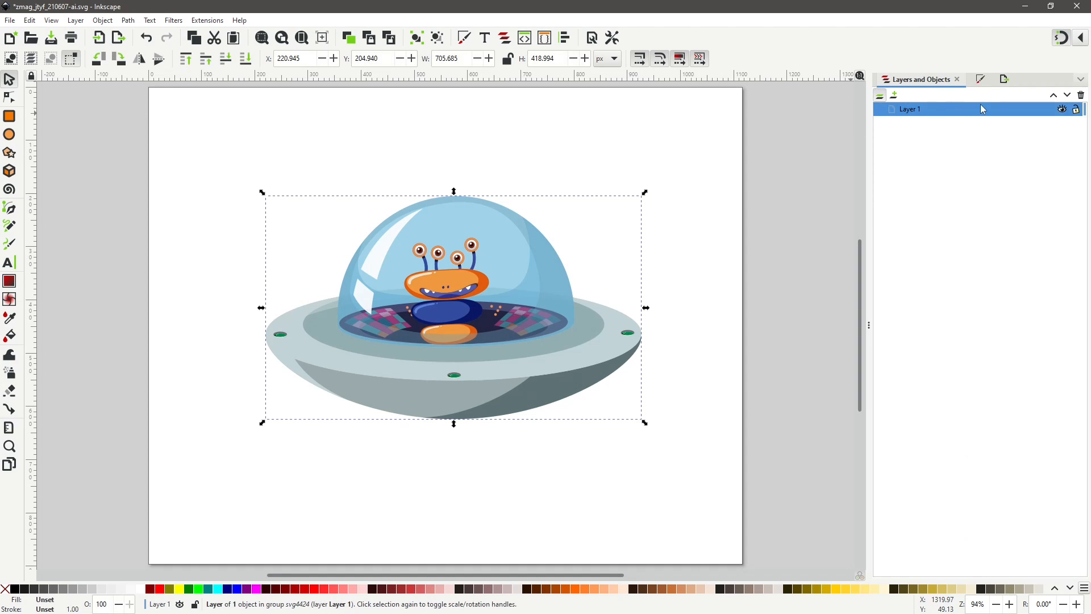
{"action": "left_click", "coordinate": [1005, 80]}
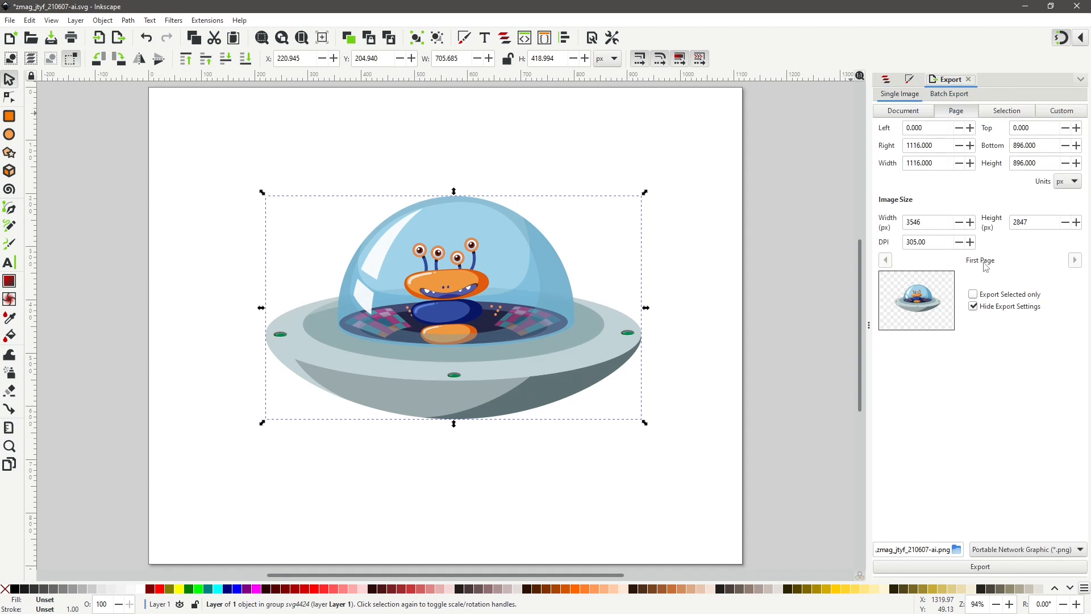
{"action": "left_click", "coordinate": [1017, 112]}
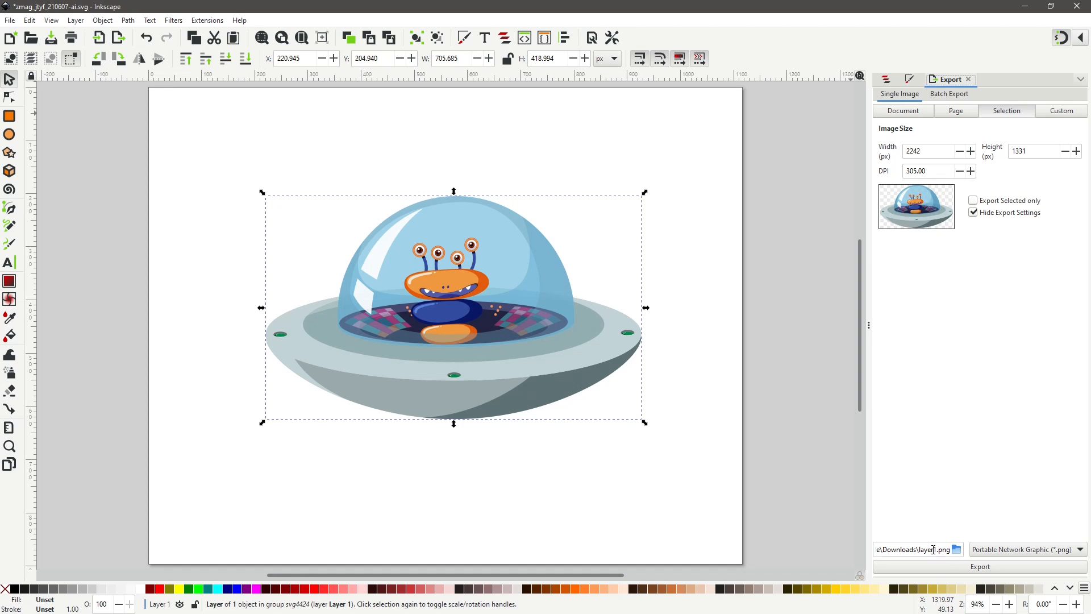
Name the export spaceship, export it as Inkscape SVG, and save the document.
{"action": "left_click_drag", "start_coordinate": [919, 549], "coordinate": [937, 550]}
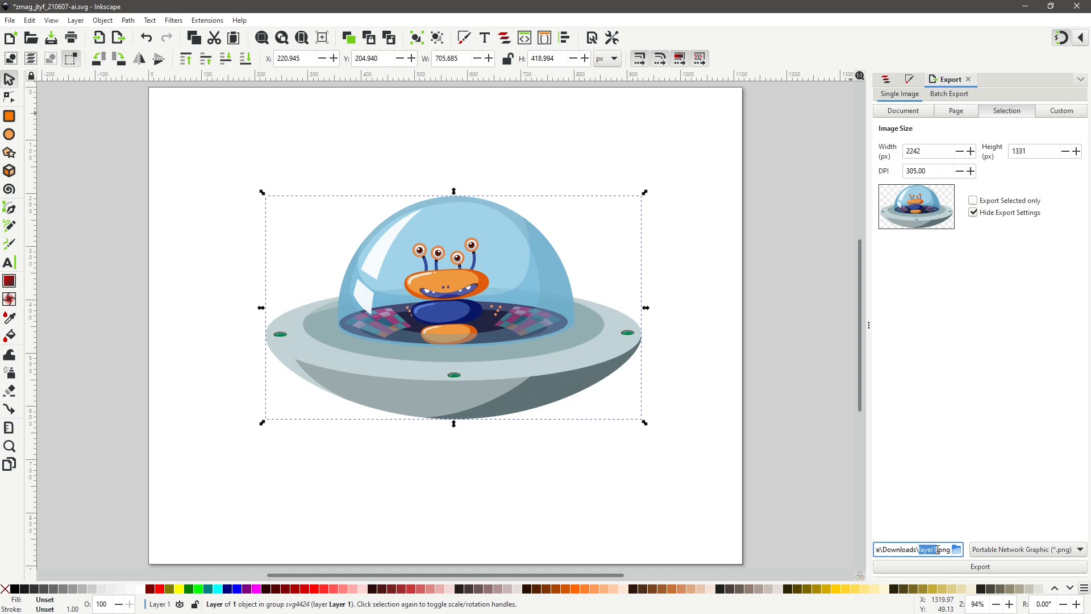
{"action": "type", "text": "sp"}
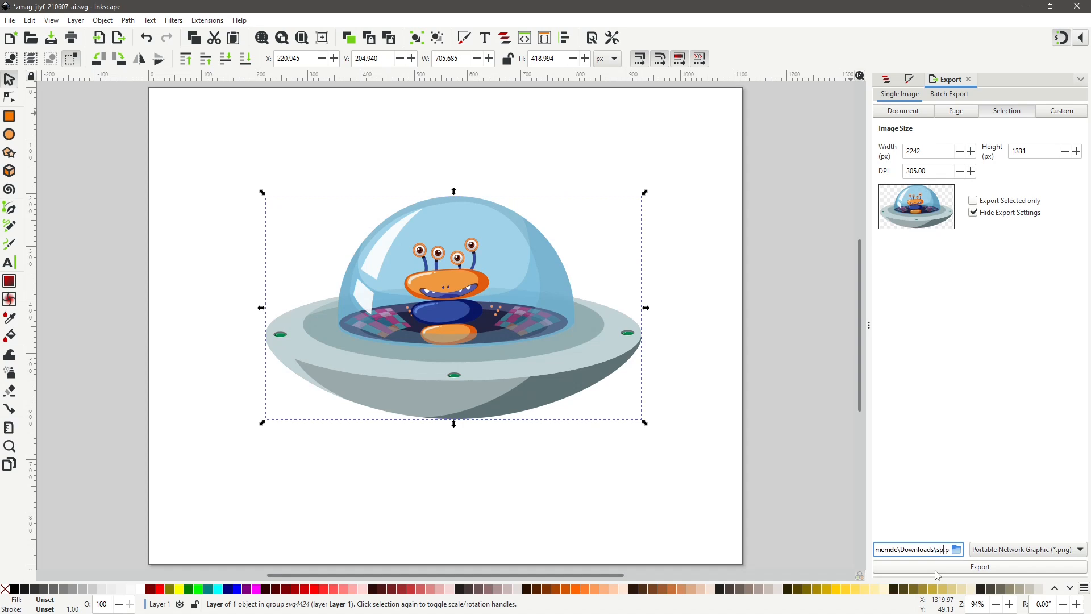
{"action": "type", "text": "aceship"}
{"action": "left_click", "coordinate": [1040, 551]}
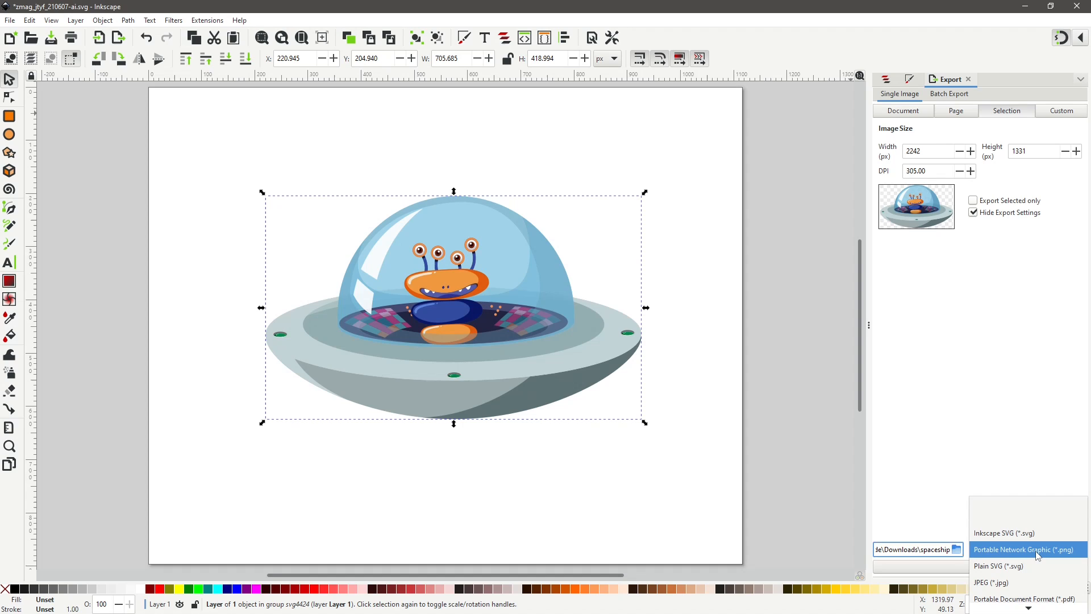
{"action": "left_click", "coordinate": [1009, 535]}
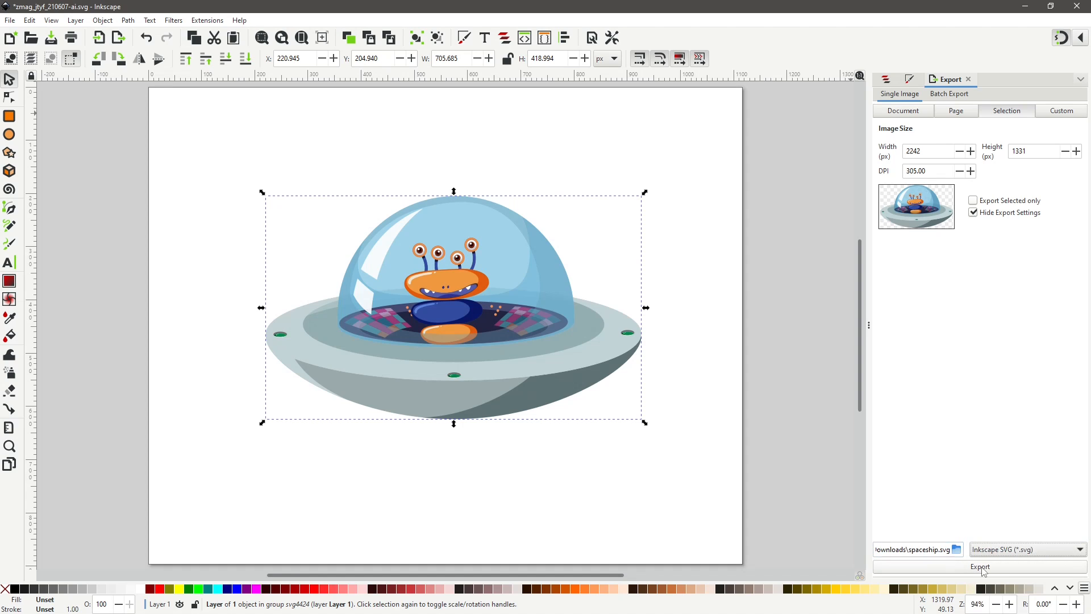
{"action": "left_click", "coordinate": [983, 568]}
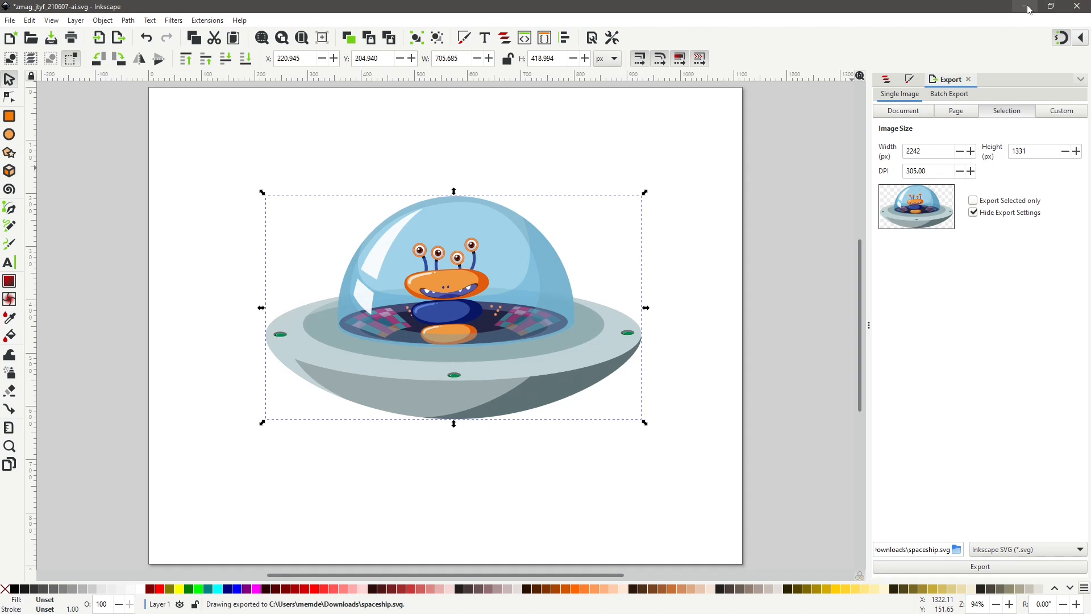
{"action": "left_click", "coordinate": [10, 20]}
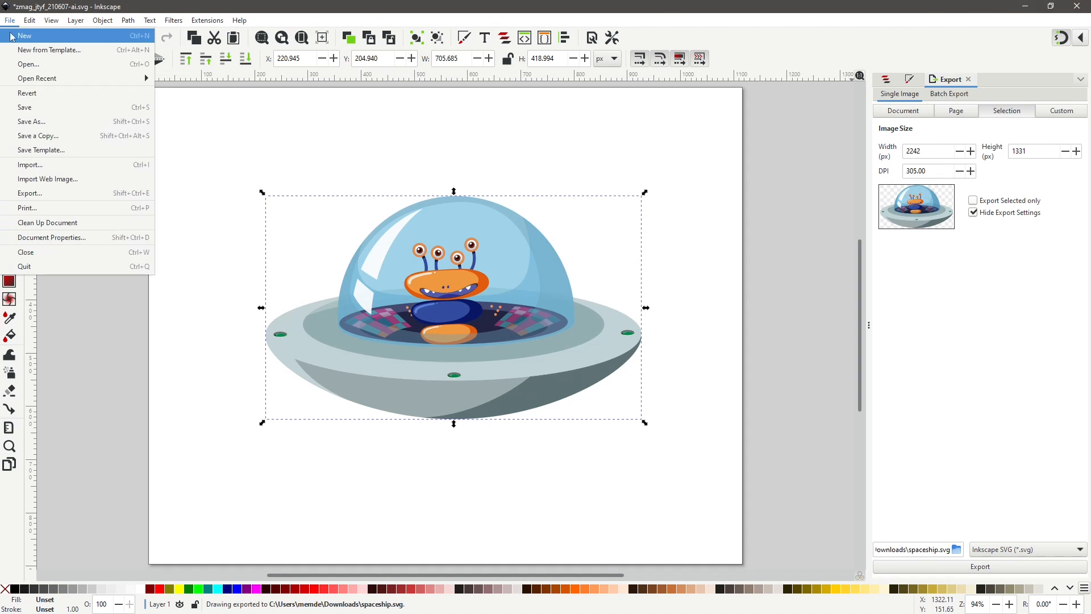
{"action": "left_click", "coordinate": [22, 107]}
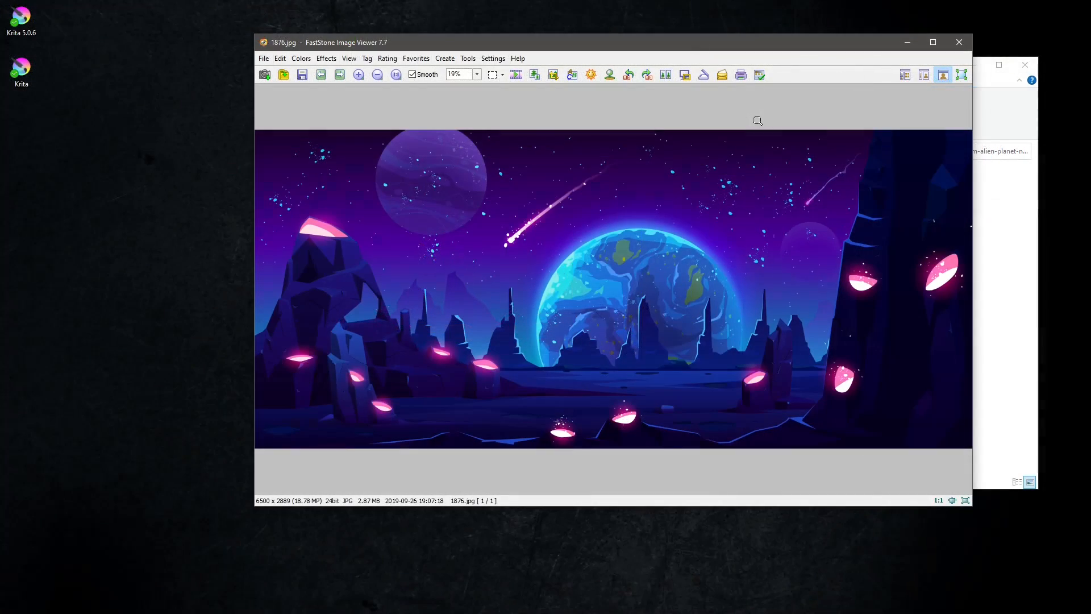
Close the image viewer, open the downloaded zip archive and extract 1876.eps into the same folder.
{"action": "left_click", "coordinate": [959, 43]}
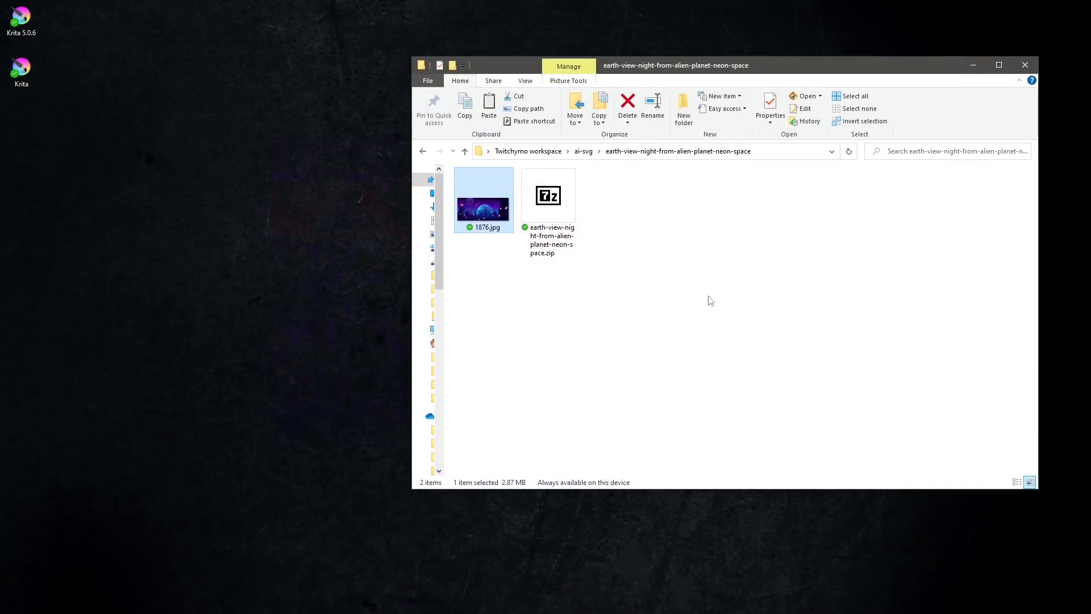
{"action": "left_click", "coordinate": [564, 265]}
{"action": "double_click", "coordinate": [550, 227]}
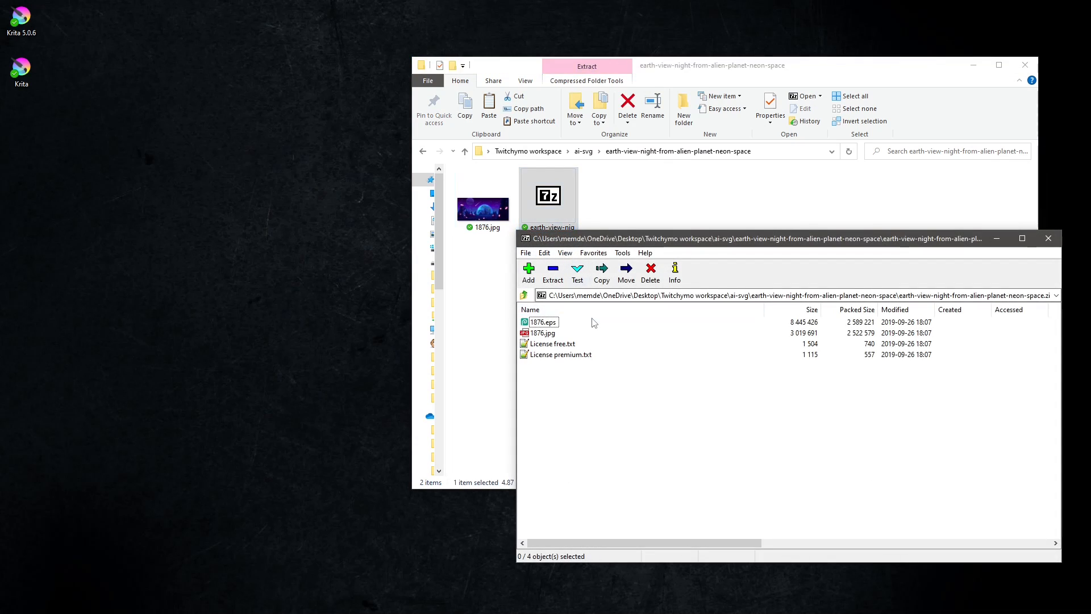
{"action": "left_click_drag", "start_coordinate": [596, 323], "coordinate": [629, 215]}
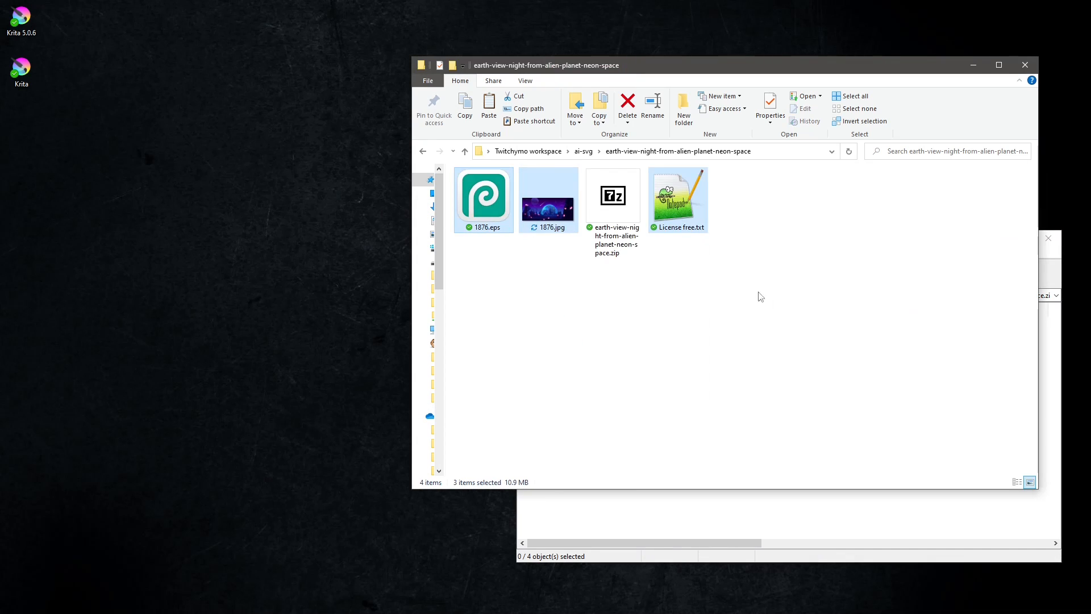
Close the 7-Zip archive window.
{"action": "left_click", "coordinate": [941, 528]}
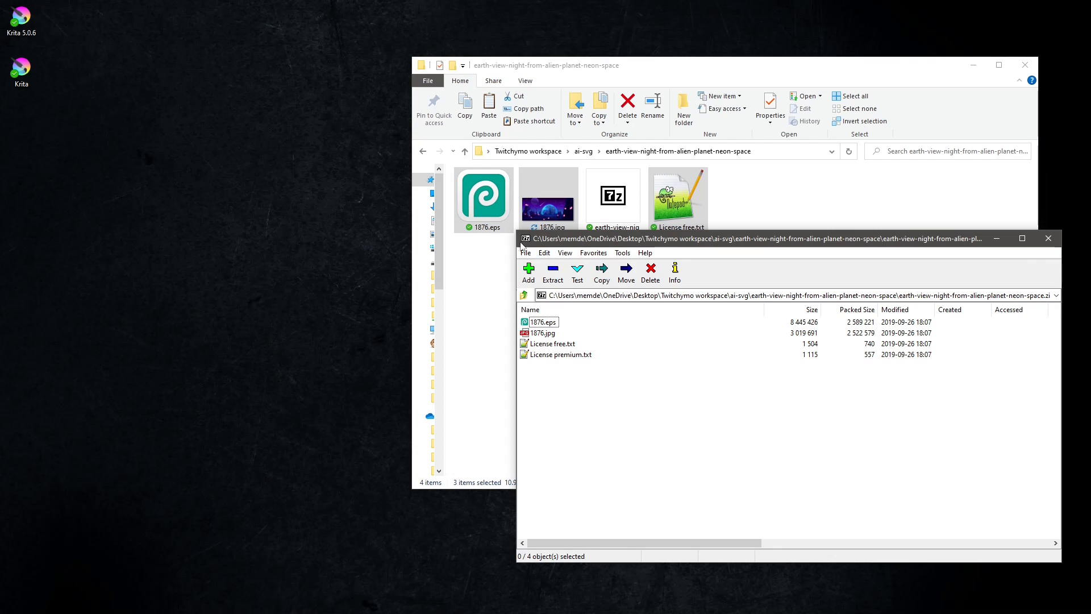
{"action": "left_click", "coordinate": [1048, 238]}
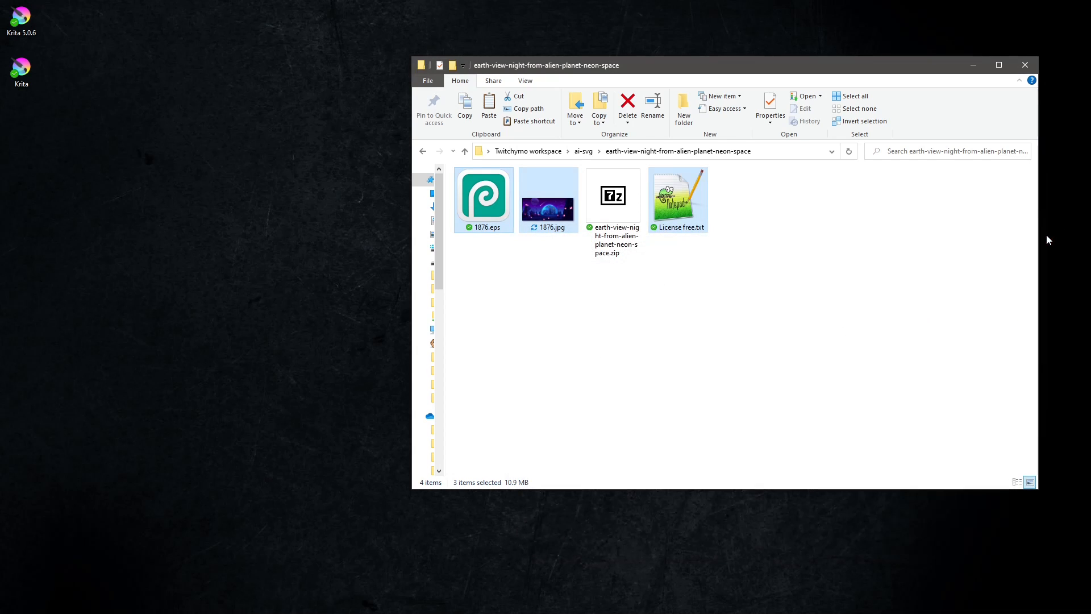
{"action": "left_click", "coordinate": [760, 249]}
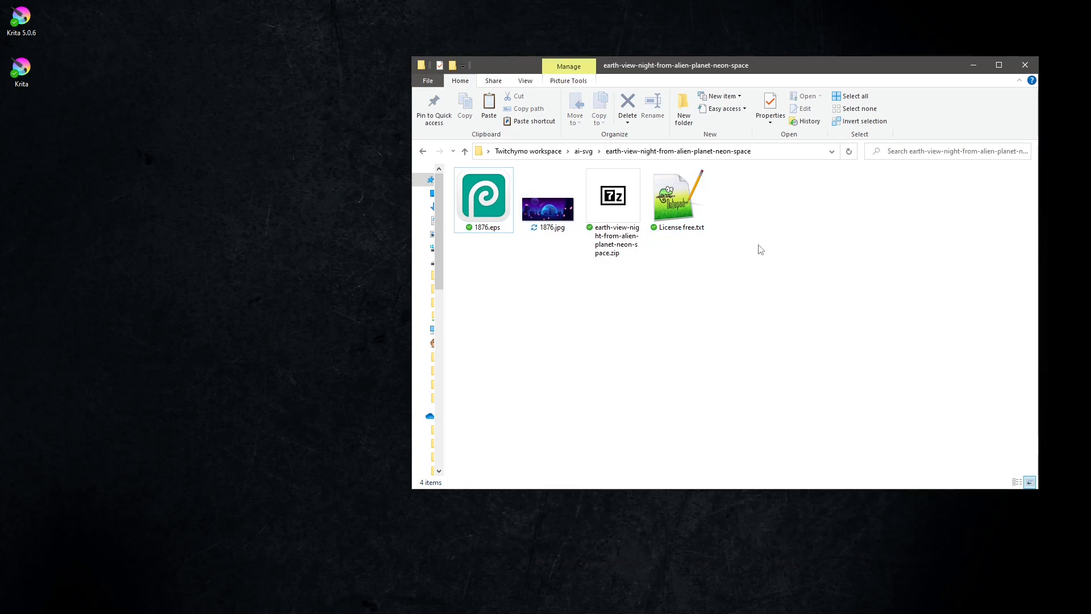
Open 1876.eps in Photopea by dropping it onto the editor.
{"action": "left_click", "coordinate": [486, 209]}
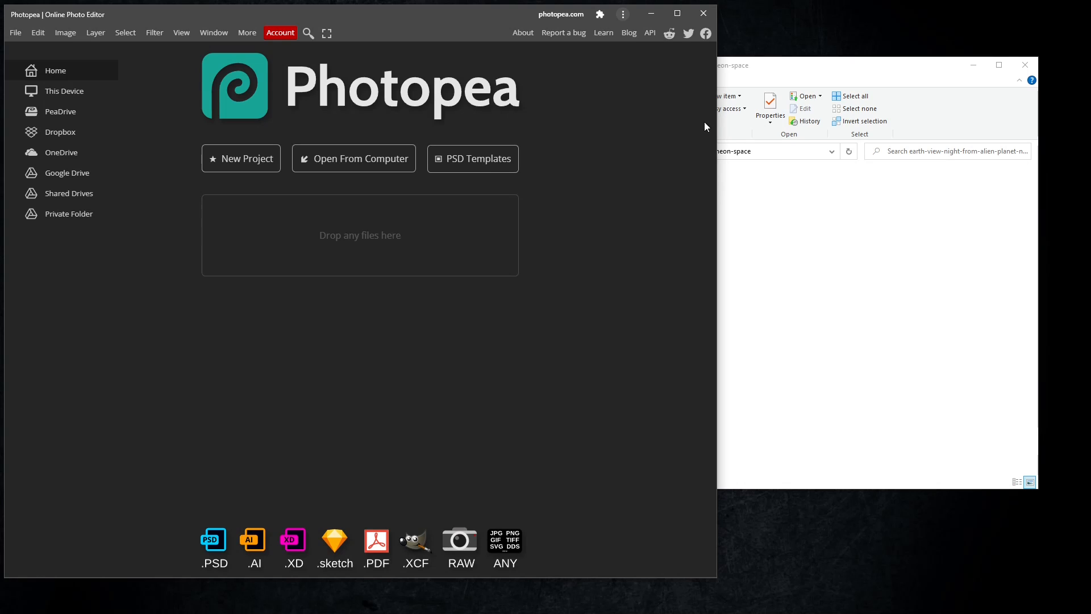
{"action": "left_click", "coordinate": [836, 57]}
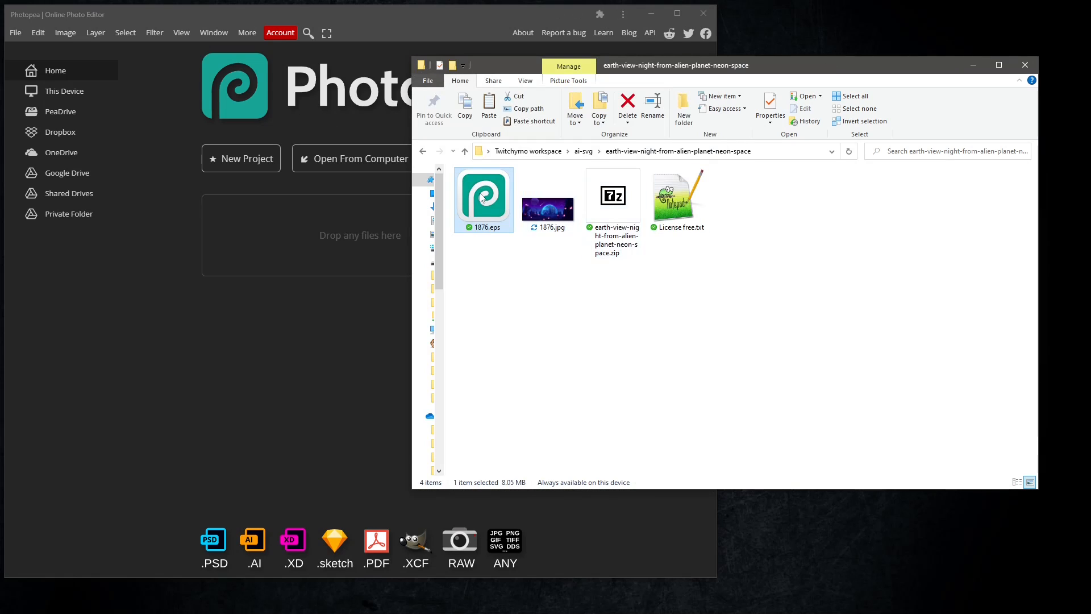
{"action": "left_click_drag", "start_coordinate": [481, 197], "coordinate": [369, 263]}
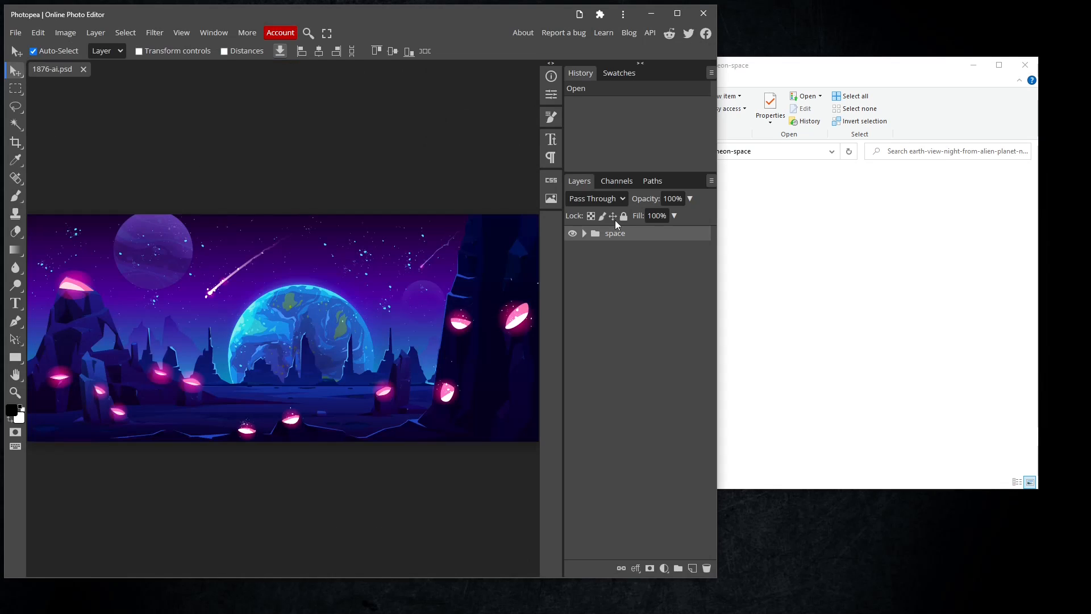
Expand the space group and scroll through its layers to inspect them.
{"action": "left_click", "coordinate": [584, 233]}
{"action": "scroll", "coordinate": [645, 462], "scroll_direction": "down", "scroll_amount": 5}
{"action": "scroll", "coordinate": [645, 462], "scroll_direction": "up", "scroll_amount": 5}
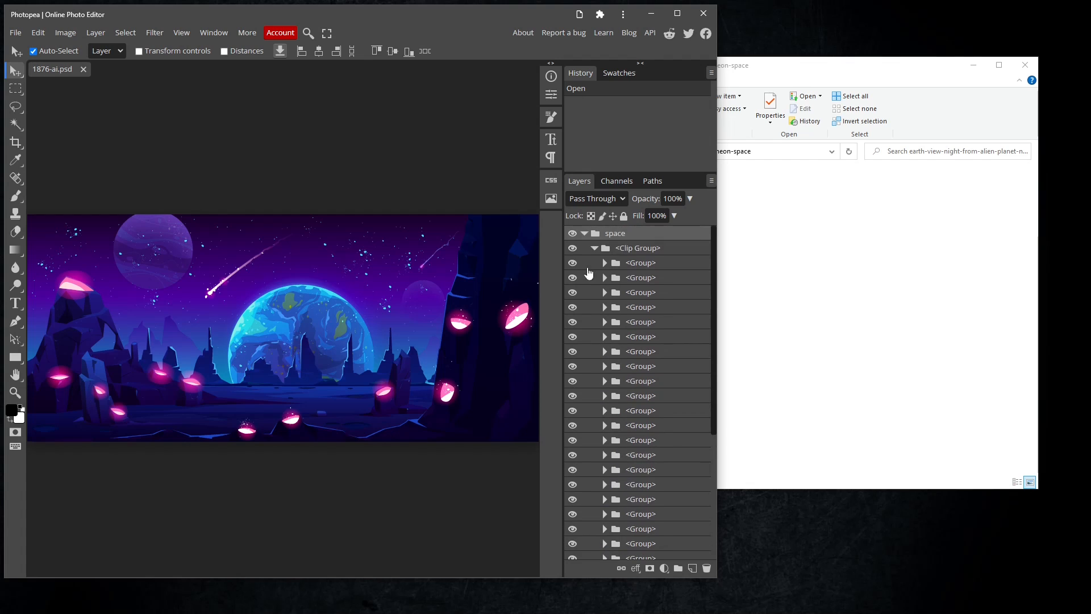
Export the document as SVG and close Photopea.
{"action": "left_click", "coordinate": [15, 33]}
{"action": "mouse_move", "coordinate": [79, 199]}
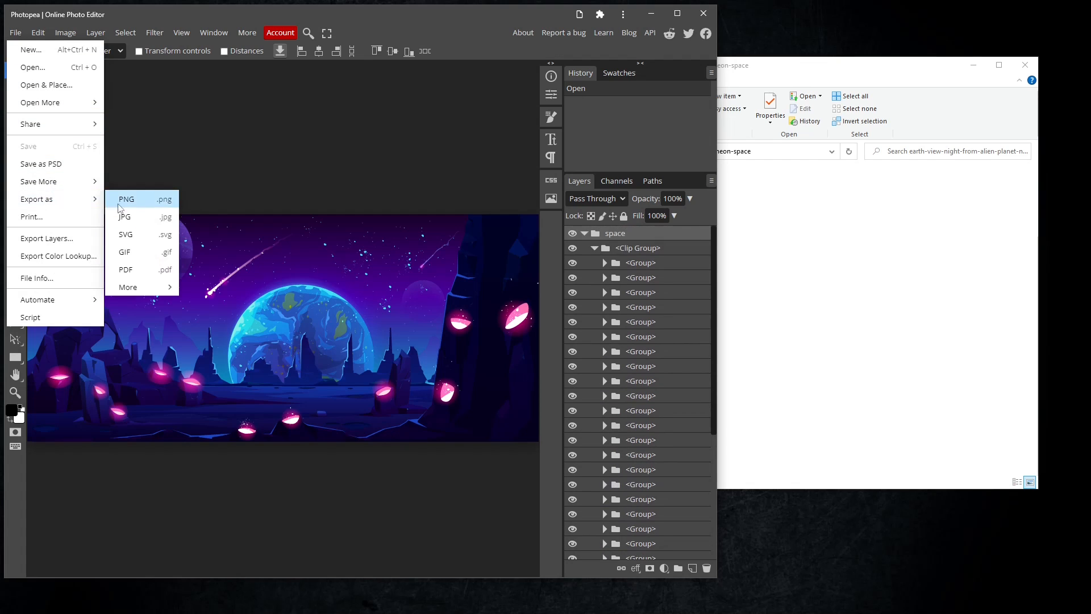
{"action": "left_click", "coordinate": [125, 235]}
{"action": "left_click", "coordinate": [448, 322]}
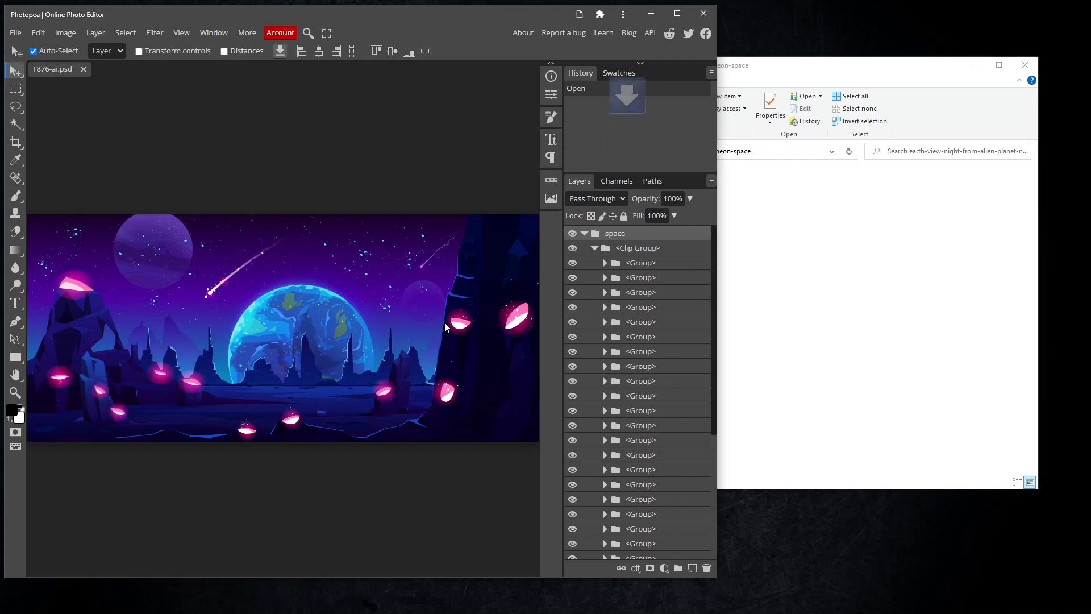
{"action": "left_click", "coordinate": [704, 13]}
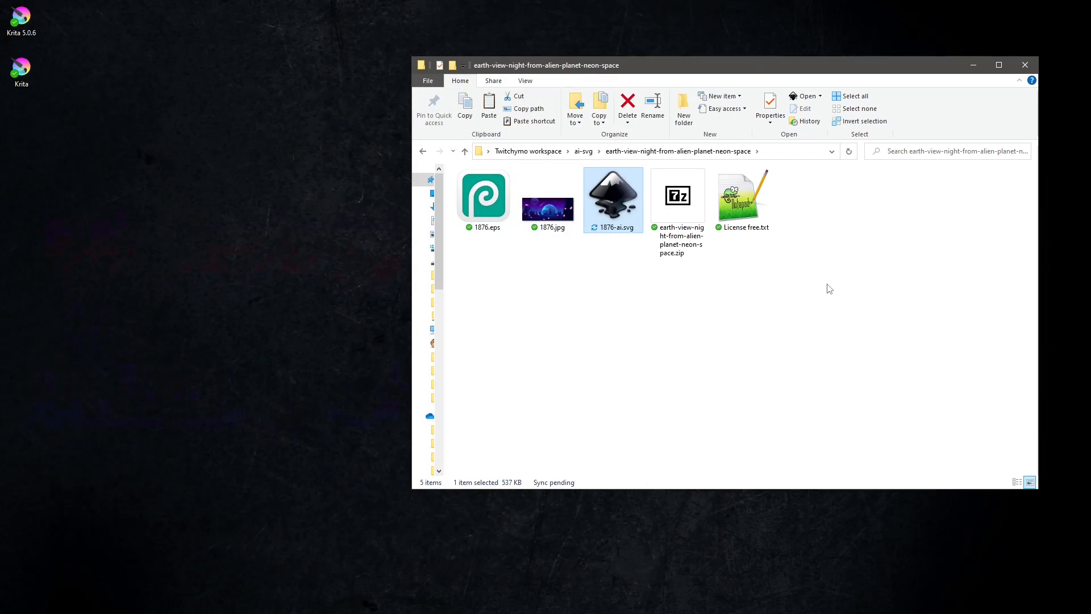
Open the exported 1876-ai.svg in Inkscape and zoom to fit the drawing.
{"action": "double_click", "coordinate": [611, 207]}
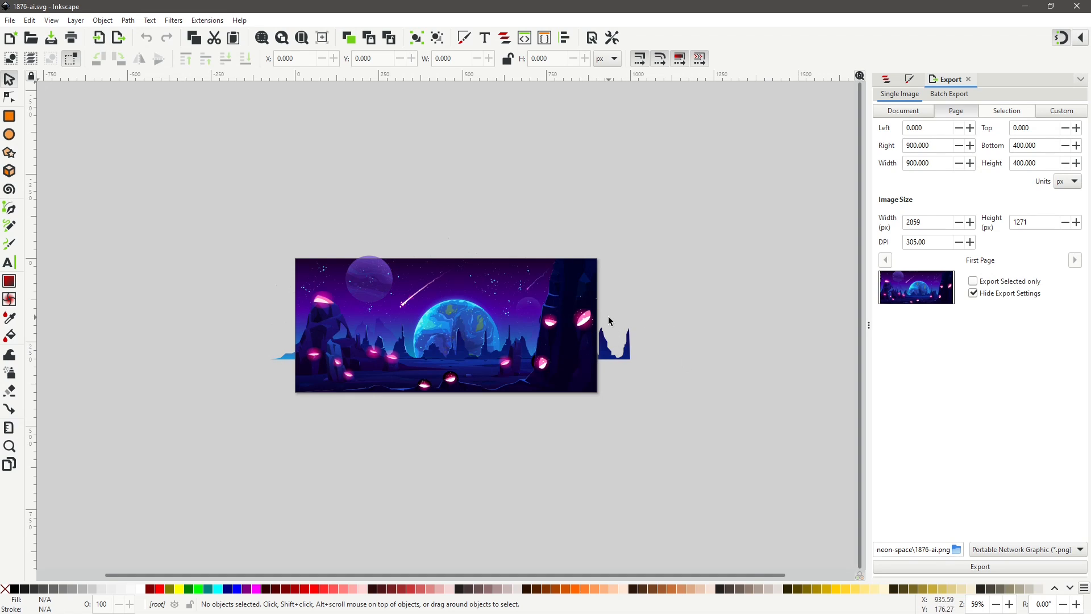
{"action": "left_click", "coordinate": [301, 38]}
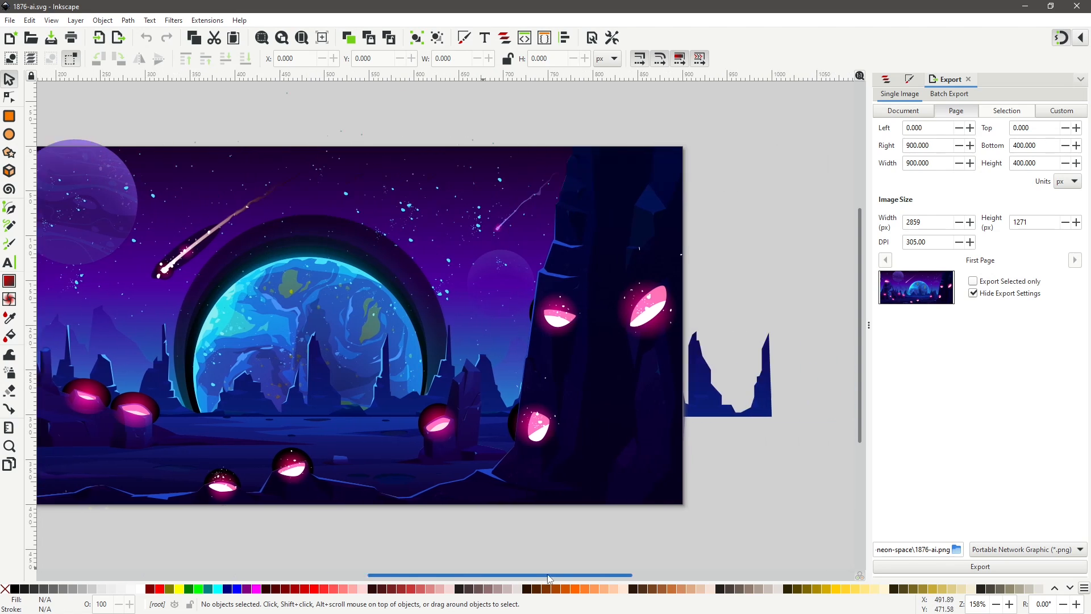
{"action": "left_click_drag", "start_coordinate": [486, 575], "coordinate": [624, 575]}
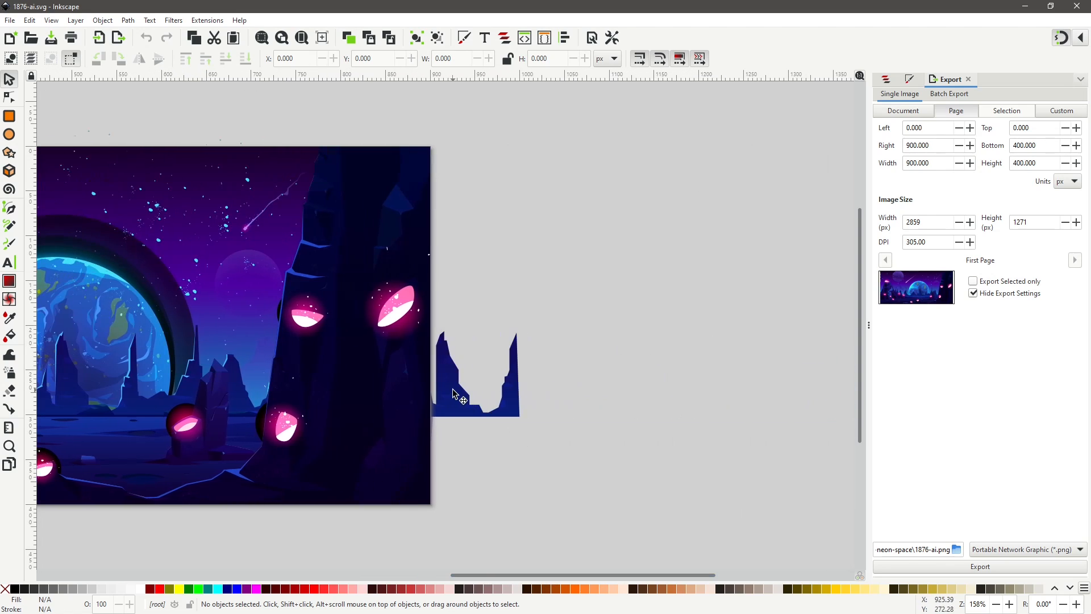
Enter the group of the dark blue rock shape overhanging the page's right edge and delete a stray piece inside it.
{"action": "left_click", "coordinate": [453, 391]}
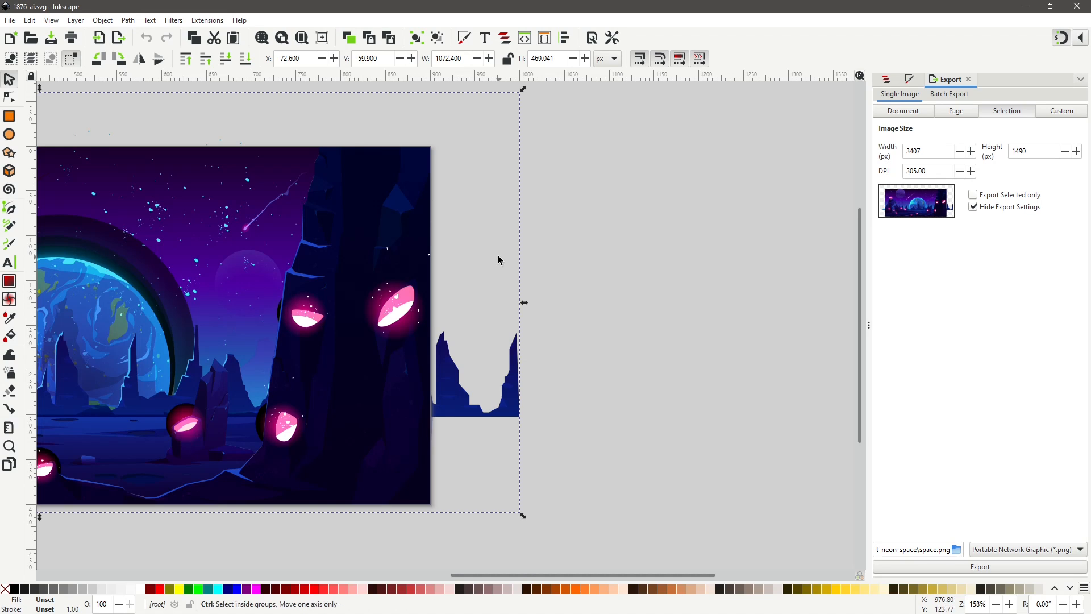
{"action": "scroll", "coordinate": [498, 254], "scroll_direction": "up", "scroll_amount": 2}
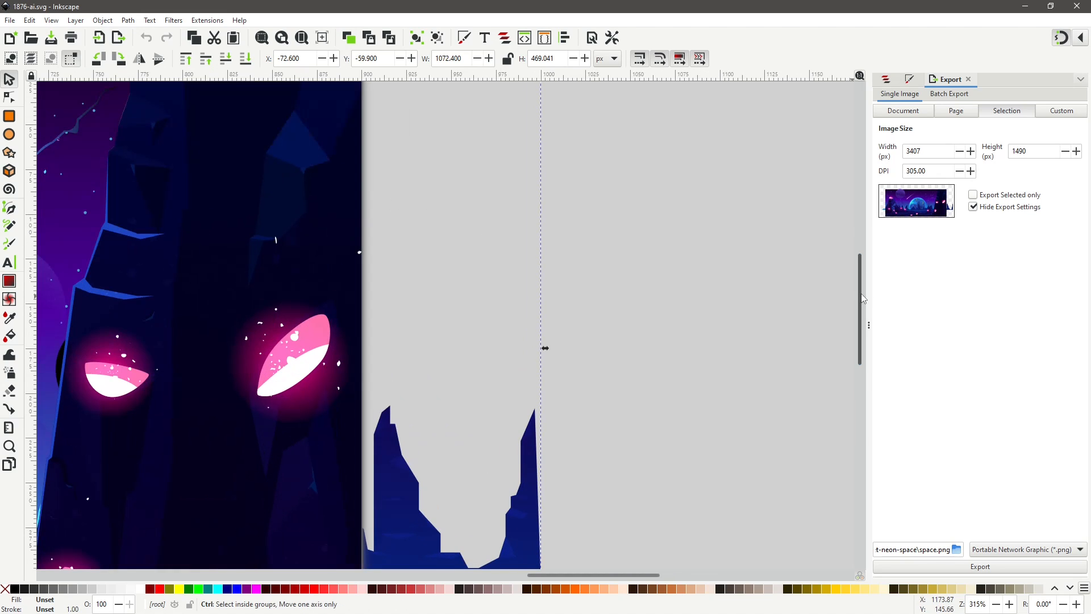
{"action": "left_click_drag", "start_coordinate": [863, 298], "coordinate": [858, 342]}
{"action": "scroll", "coordinate": [637, 320], "scroll_direction": "up", "scroll_amount": 1}
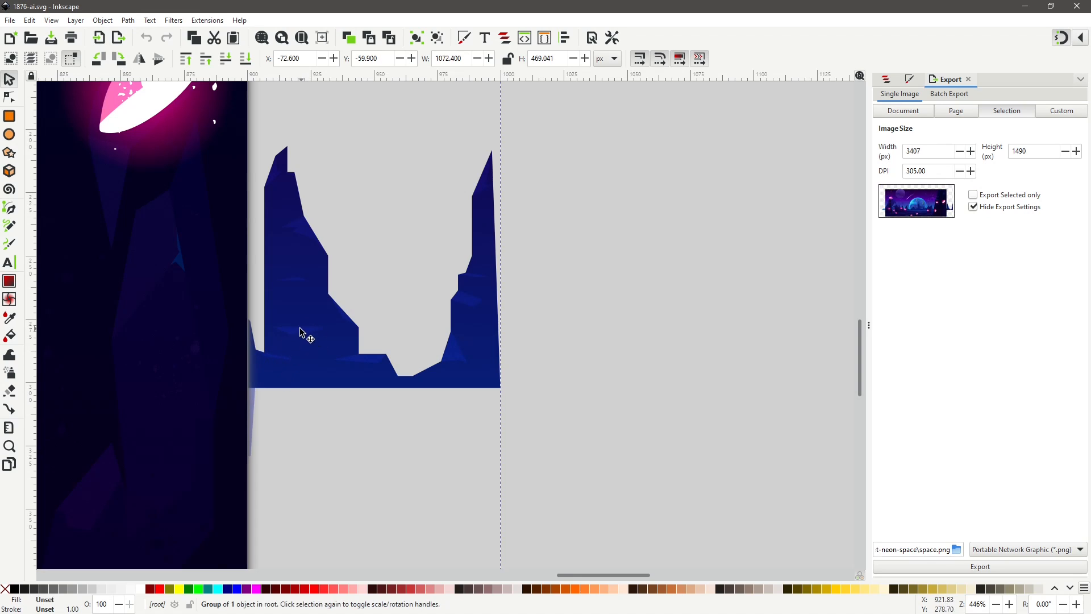
{"action": "key", "text": "Escape"}
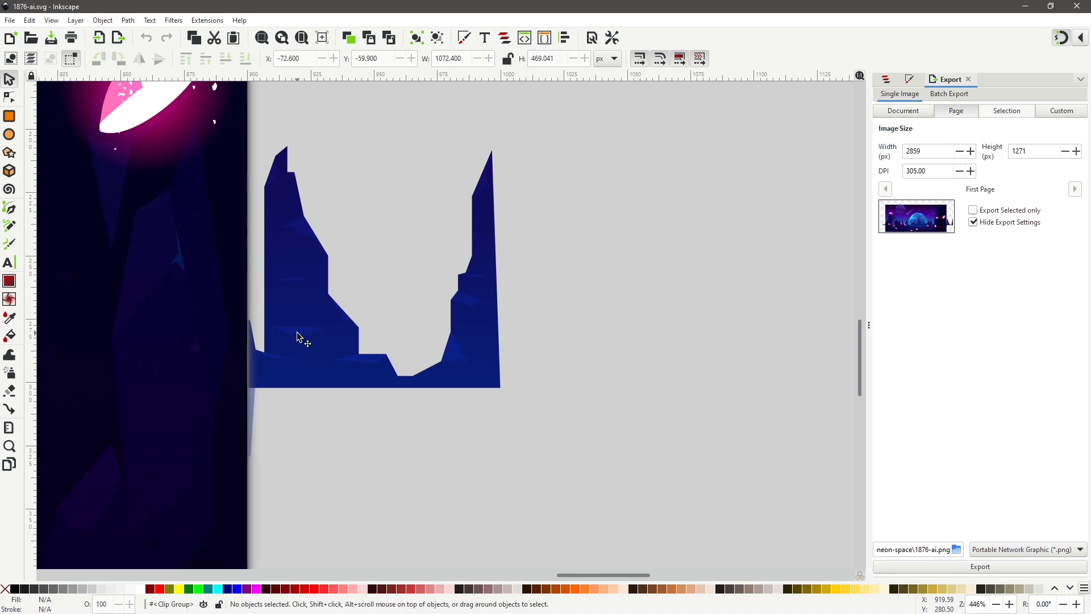
{"action": "left_click", "coordinate": [297, 337]}
{"action": "double_click", "coordinate": [296, 337]}
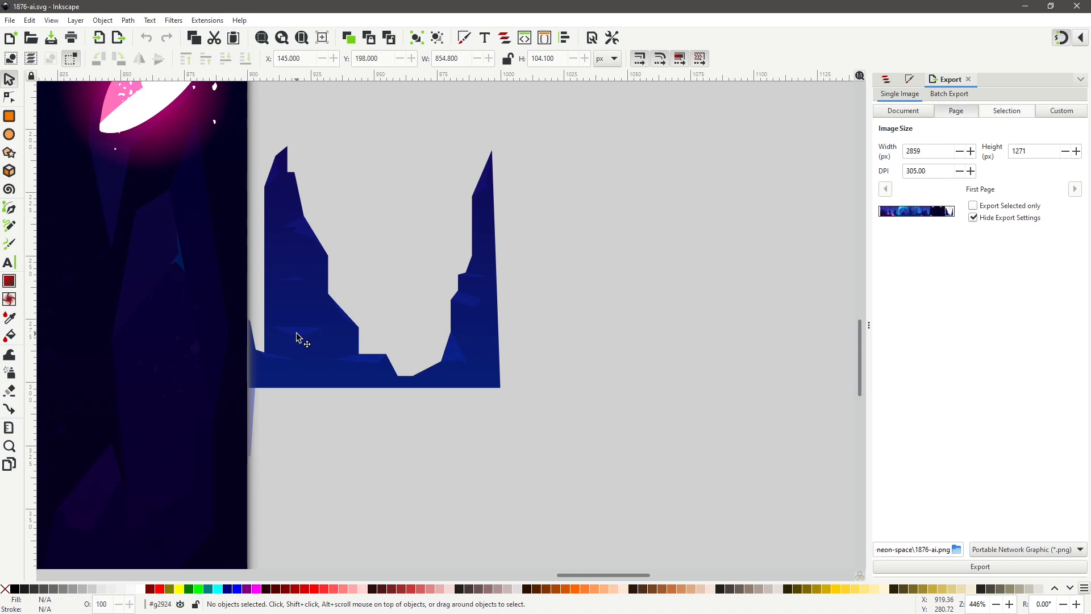
{"action": "key", "text": "Delete"}
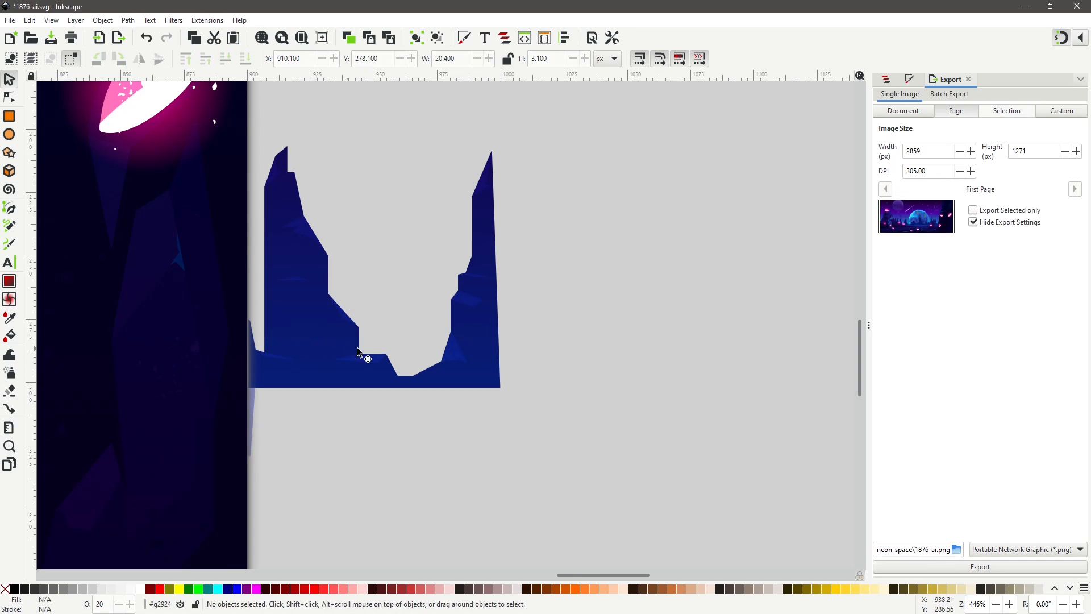
Delete six more small fragments along the edges of the rock shape inside the group.
{"action": "left_click", "coordinate": [469, 301]}
{"action": "key", "text": "Delete"}
{"action": "left_click", "coordinate": [481, 279]}
{"action": "key", "text": "Delete"}
{"action": "left_click", "coordinate": [304, 236]}
{"action": "key", "text": "Delete"}
{"action": "left_click", "coordinate": [282, 364]}
{"action": "key", "text": "Delete"}
{"action": "left_click", "coordinate": [477, 193]}
{"action": "key", "text": "Delete"}
{"action": "left_click", "coordinate": [284, 179]}
{"action": "key", "text": "Delete"}
Open the rock path for node editing, insert a node on its bottom edge, and delete the segments of its right spire.
{"action": "left_click", "coordinate": [490, 296]}
{"action": "left_click", "coordinate": [293, 410]}
{"action": "left_click", "coordinate": [9, 97]}
{"action": "left_click", "coordinate": [280, 368]}
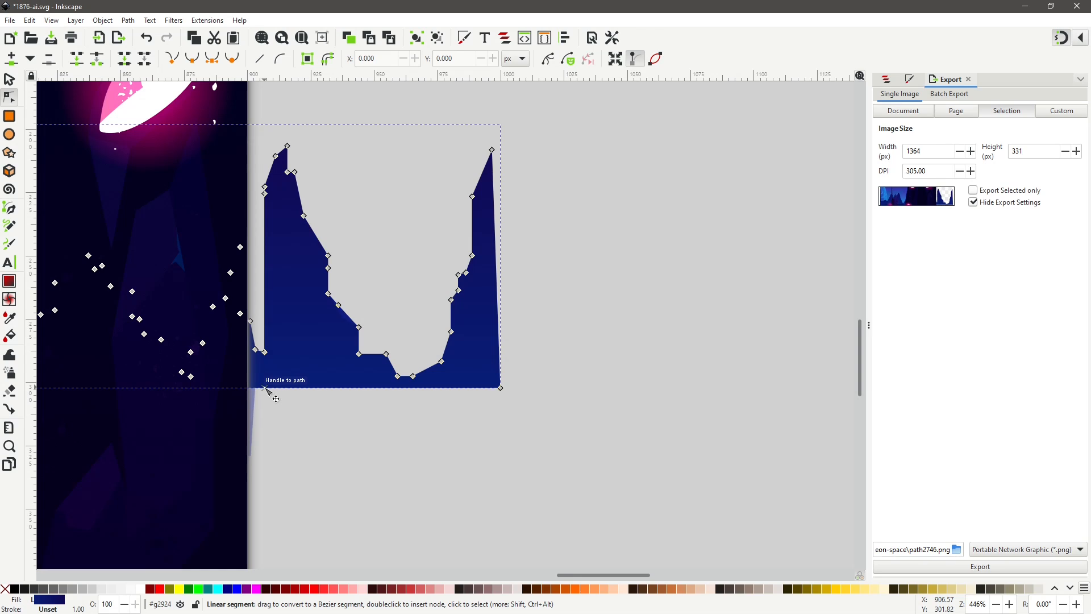
{"action": "left_click", "coordinate": [265, 388]}
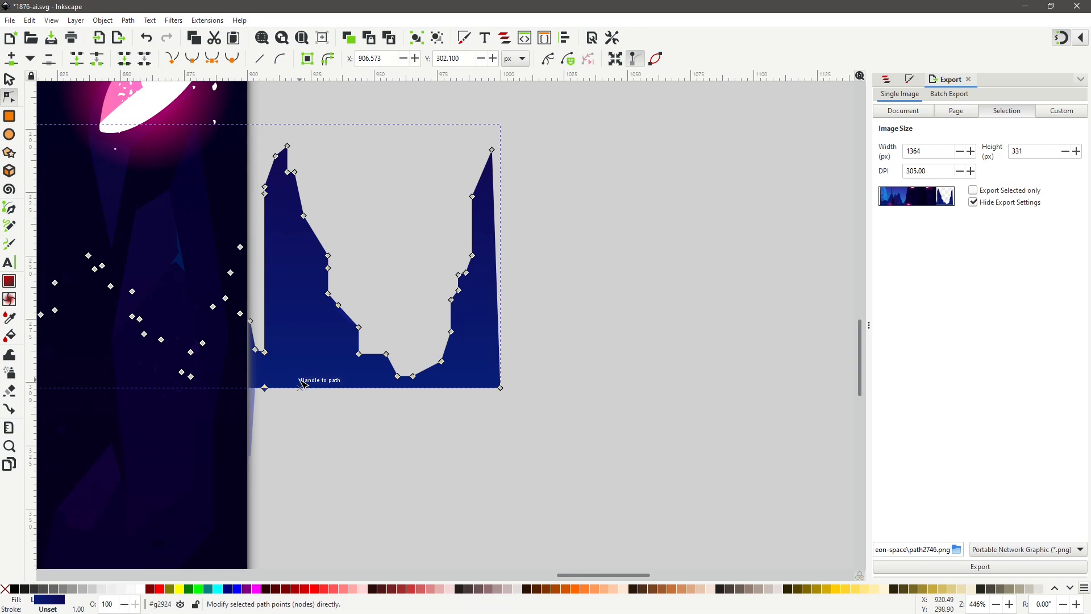
{"action": "scroll", "coordinate": [302, 384], "scroll_direction": "up", "scroll_amount": 2}
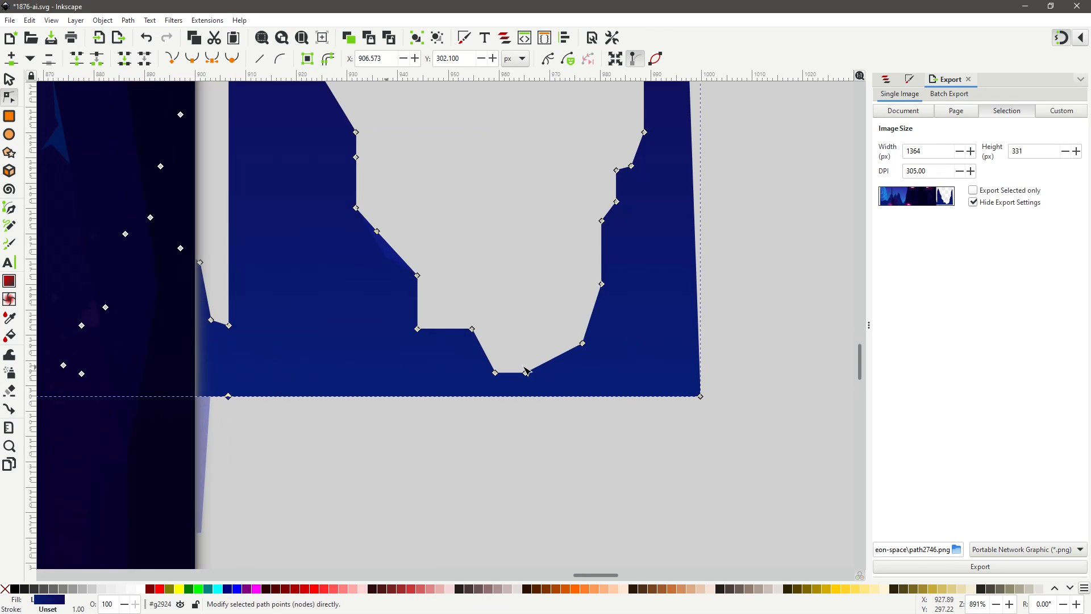
{"action": "left_click_drag", "start_coordinate": [864, 370], "coordinate": [861, 361]}
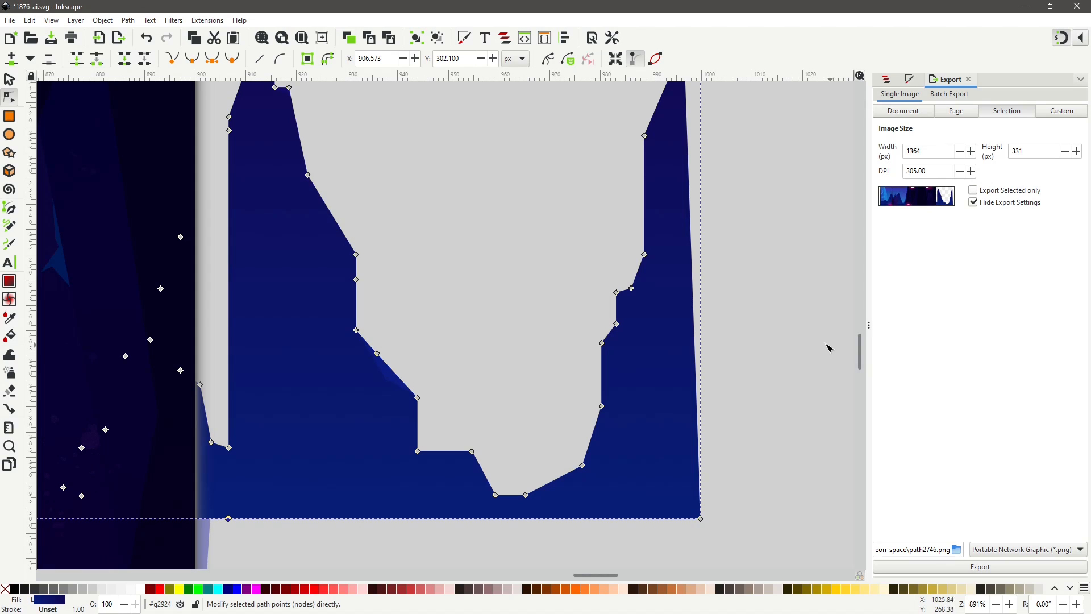
{"action": "scroll", "coordinate": [820, 336], "scroll_direction": "down", "scroll_amount": 1, "text": "ctrl"}
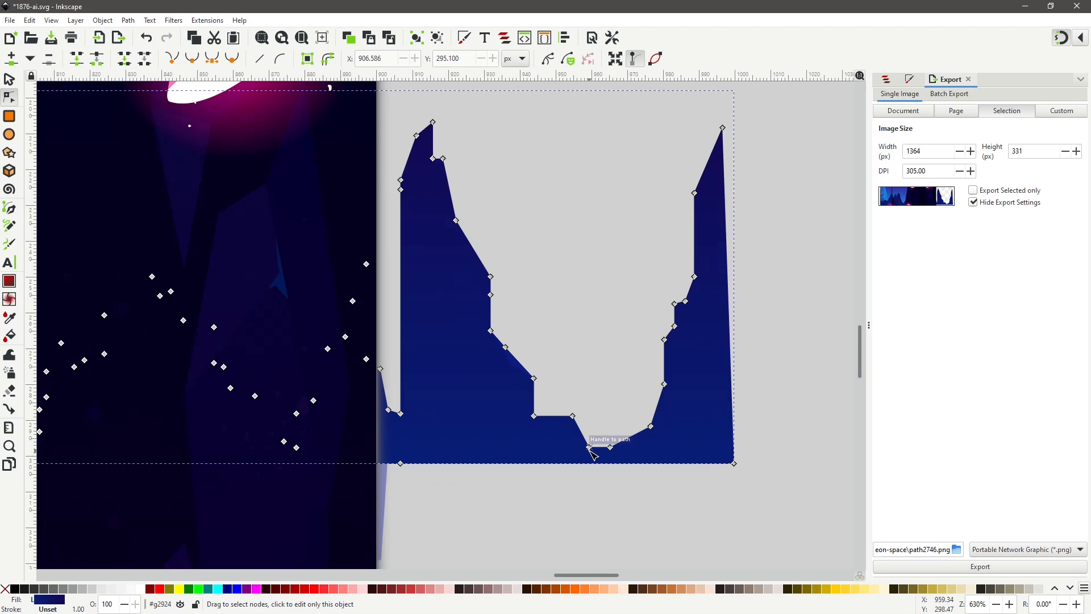
{"action": "double_click", "coordinate": [591, 463]}
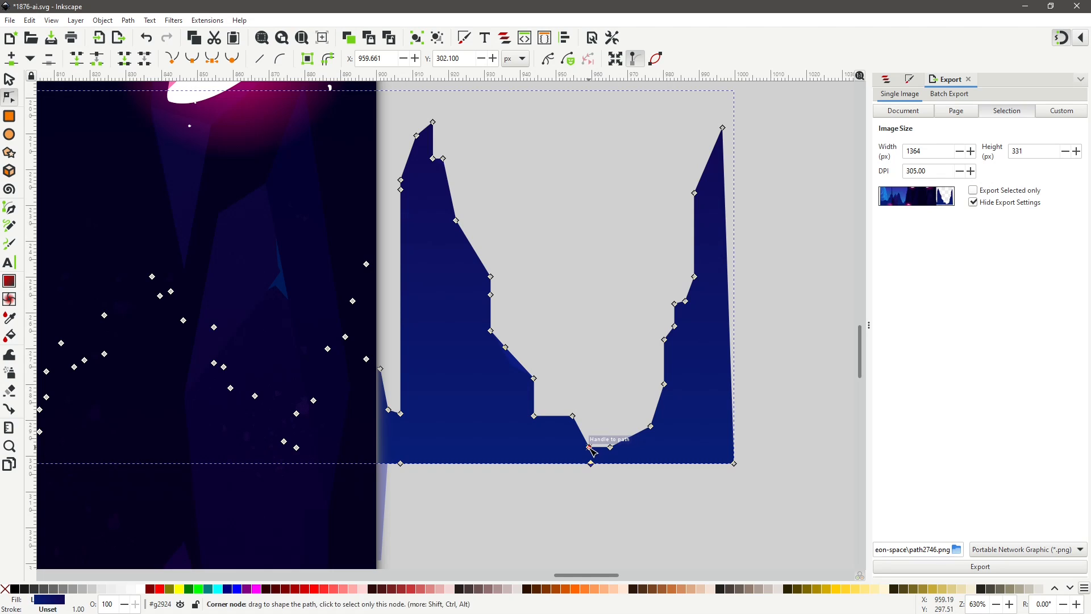
{"action": "left_click", "coordinate": [589, 447]}
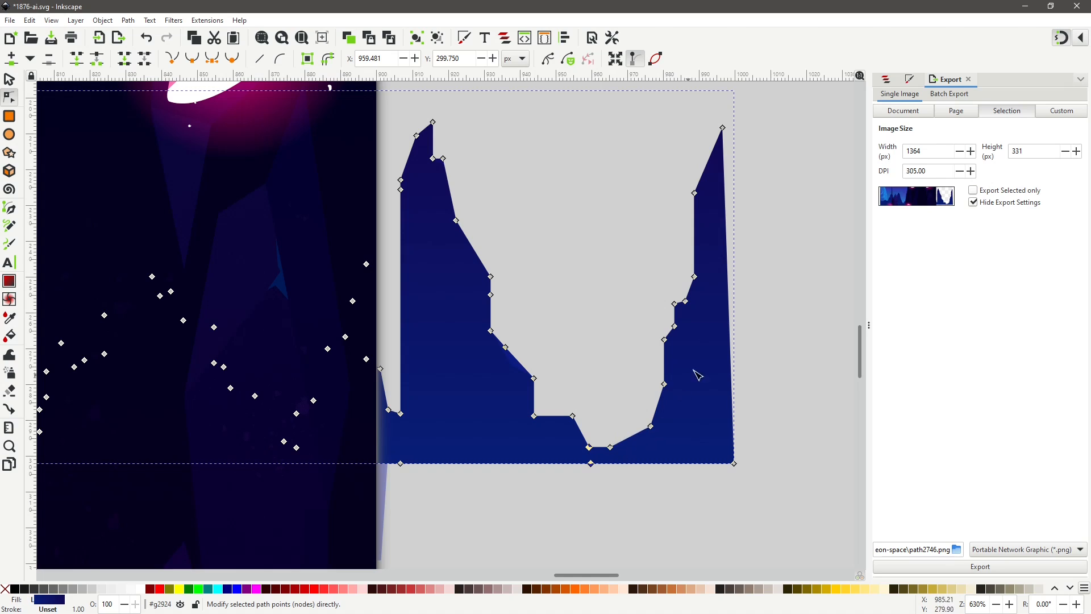
{"action": "left_click_drag", "start_coordinate": [752, 110], "coordinate": [580, 505]}
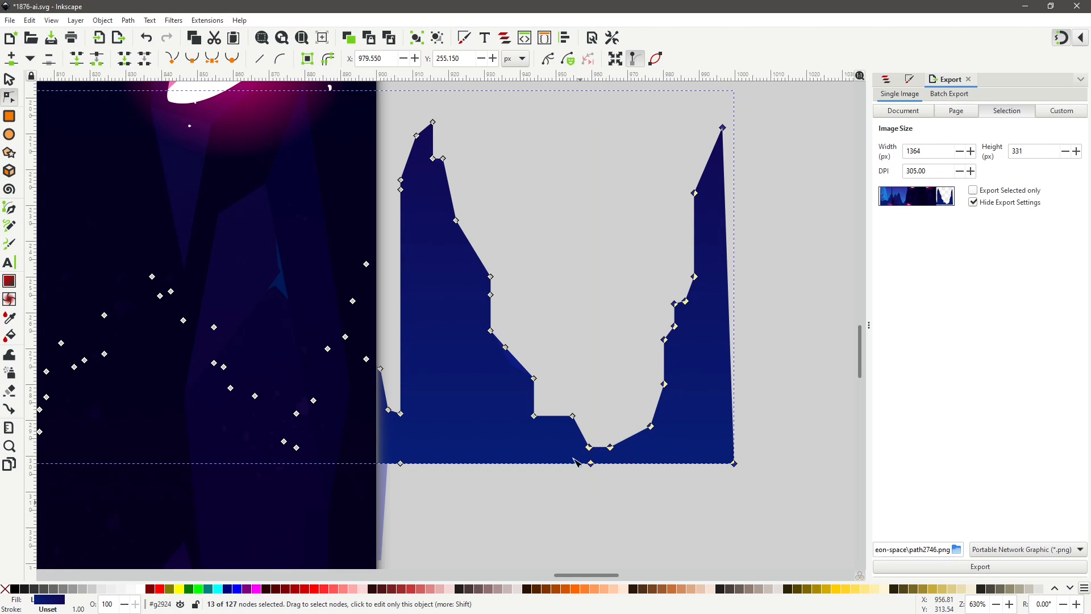
{"action": "left_click", "coordinate": [145, 59]}
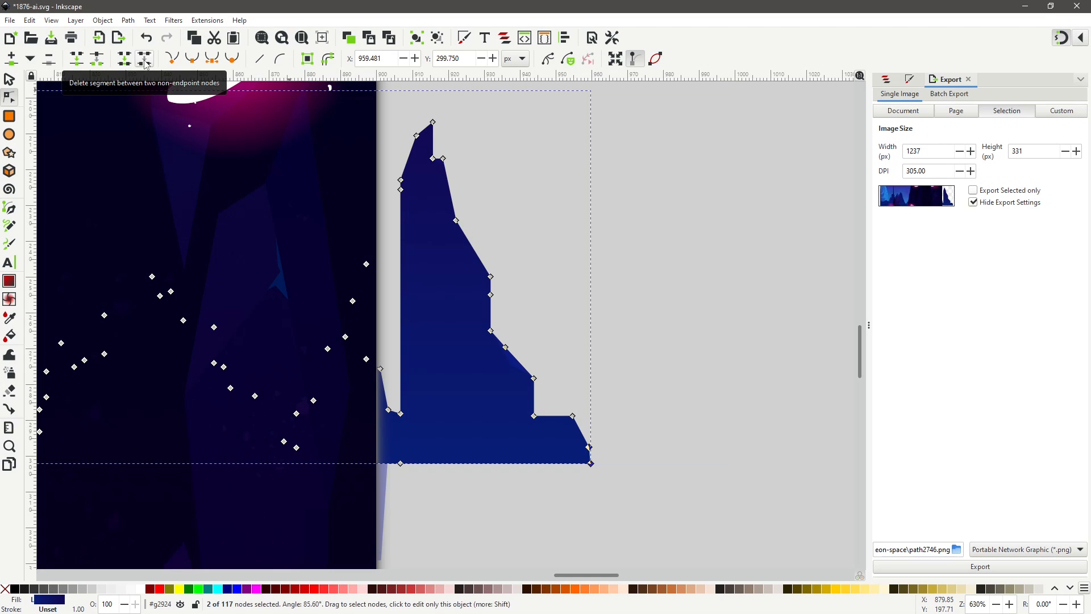
Select the remaining left spire's nodes and delete the segments between them.
{"action": "left_click", "coordinate": [401, 414], "text": "shift"}
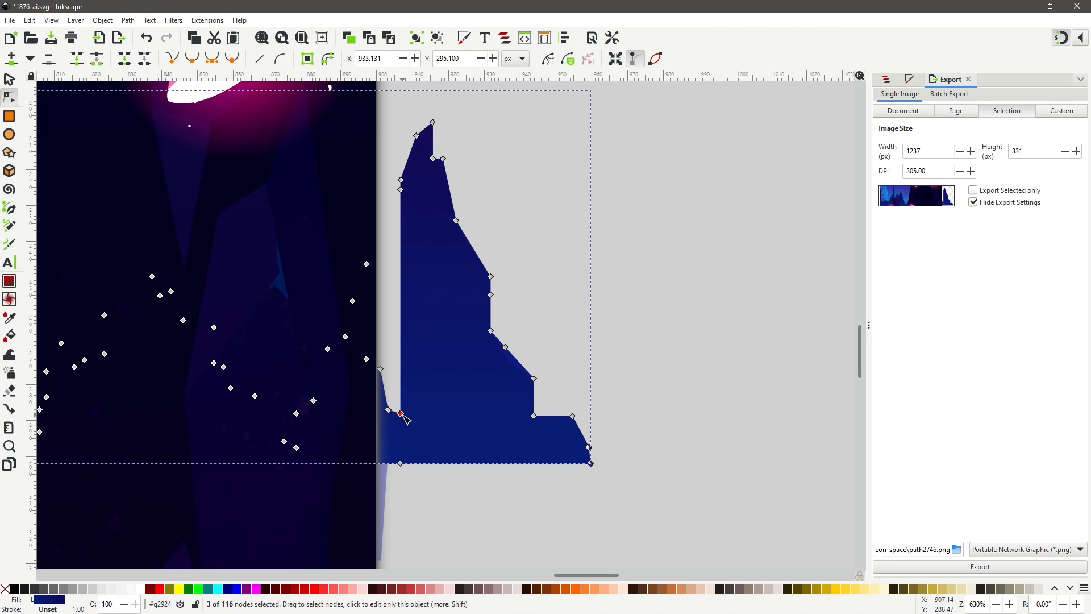
{"action": "left_click", "coordinate": [402, 464], "text": "shift"}
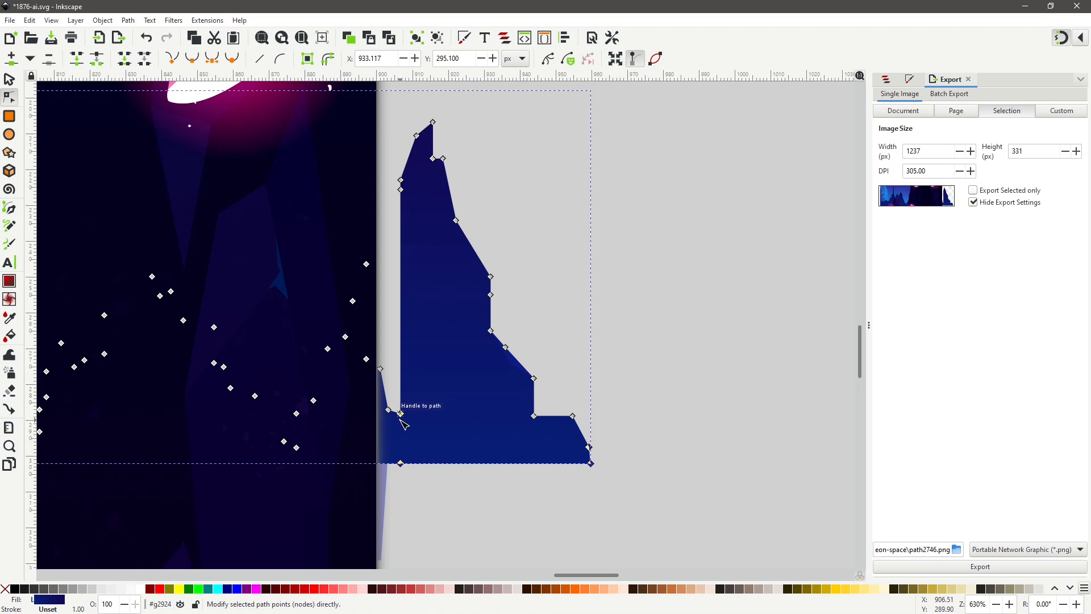
{"action": "left_click_drag", "start_coordinate": [648, 105], "coordinate": [397, 480]}
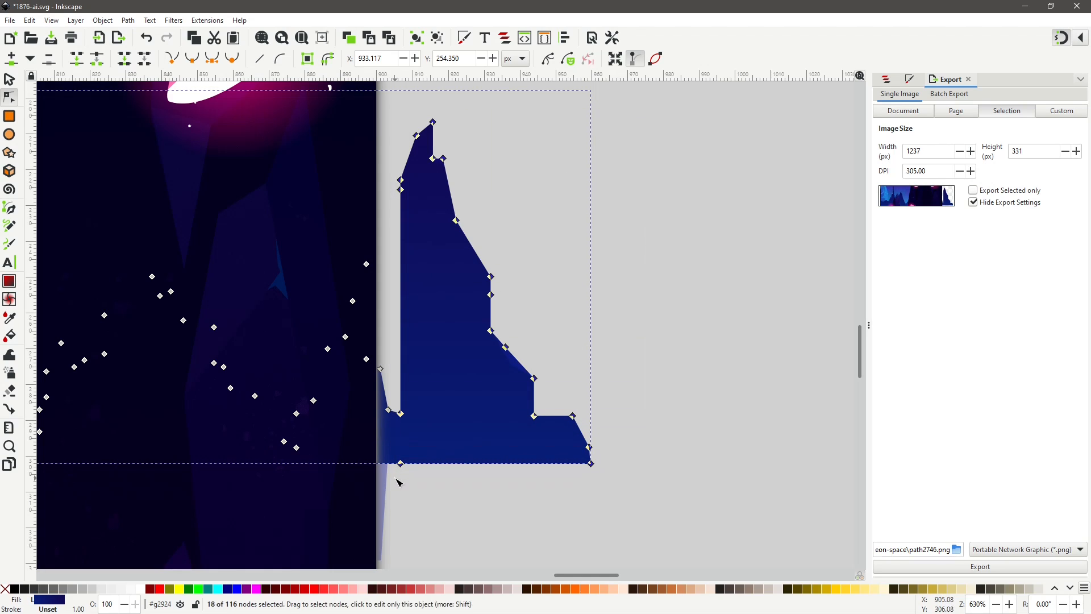
{"action": "left_click", "coordinate": [147, 61]}
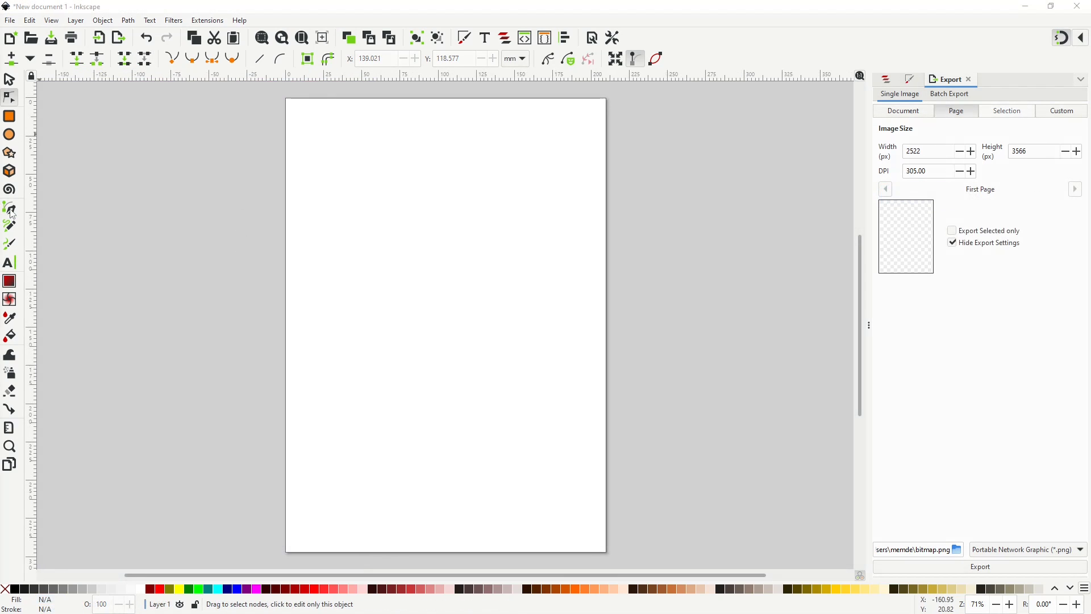
In a blank new document, draw a closed curved vase-like shape with the Pen tool.
{"action": "left_click", "coordinate": [10, 208]}
{"action": "left_click", "coordinate": [441, 204]}
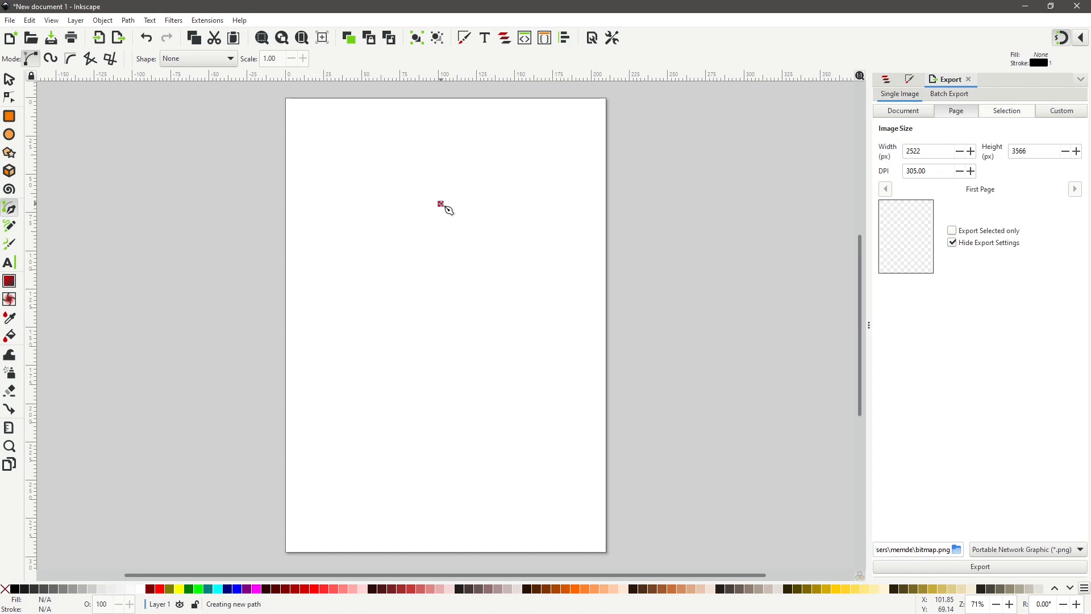
{"action": "left_click_drag", "start_coordinate": [486, 260], "coordinate": [489, 302]}
{"action": "left_click_drag", "start_coordinate": [487, 355], "coordinate": [458, 384]}
{"action": "left_click_drag", "start_coordinate": [451, 398], "coordinate": [432, 307]}
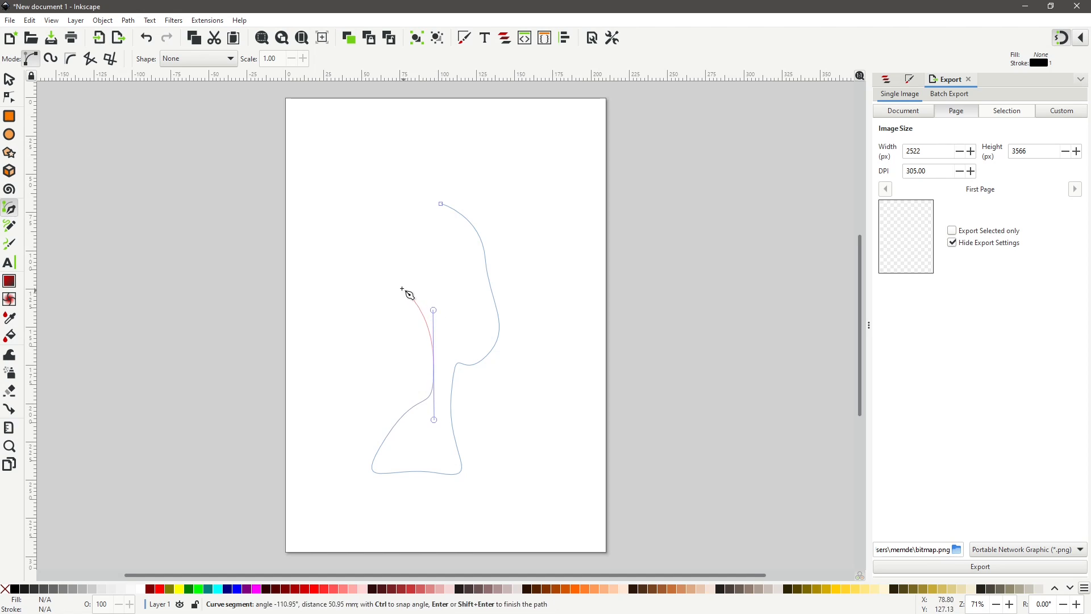
{"action": "left_click_drag", "start_coordinate": [366, 221], "coordinate": [453, 196]}
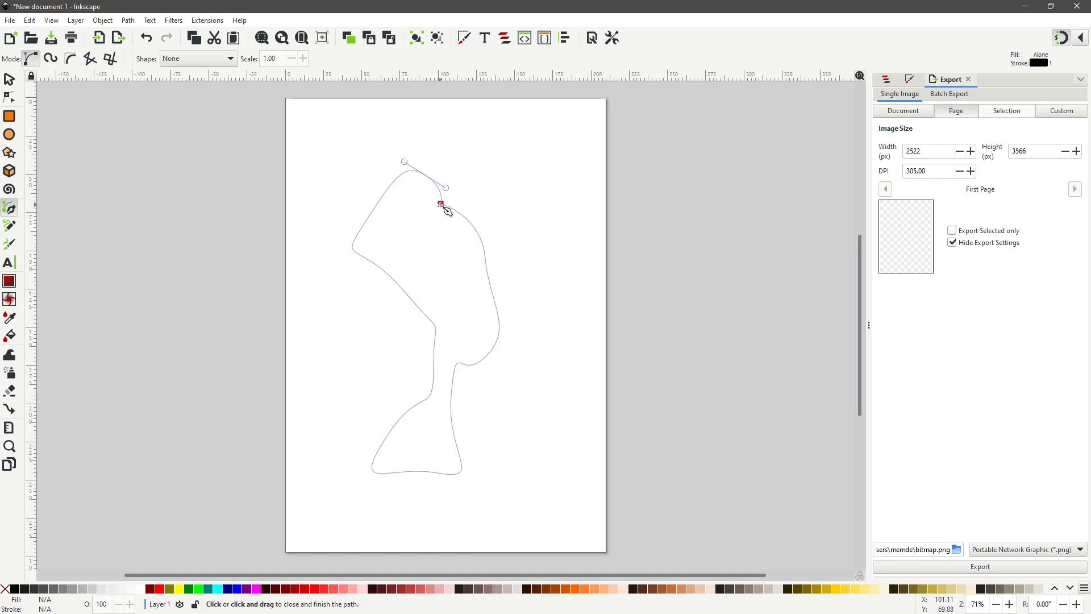
{"action": "left_click", "coordinate": [442, 205]}
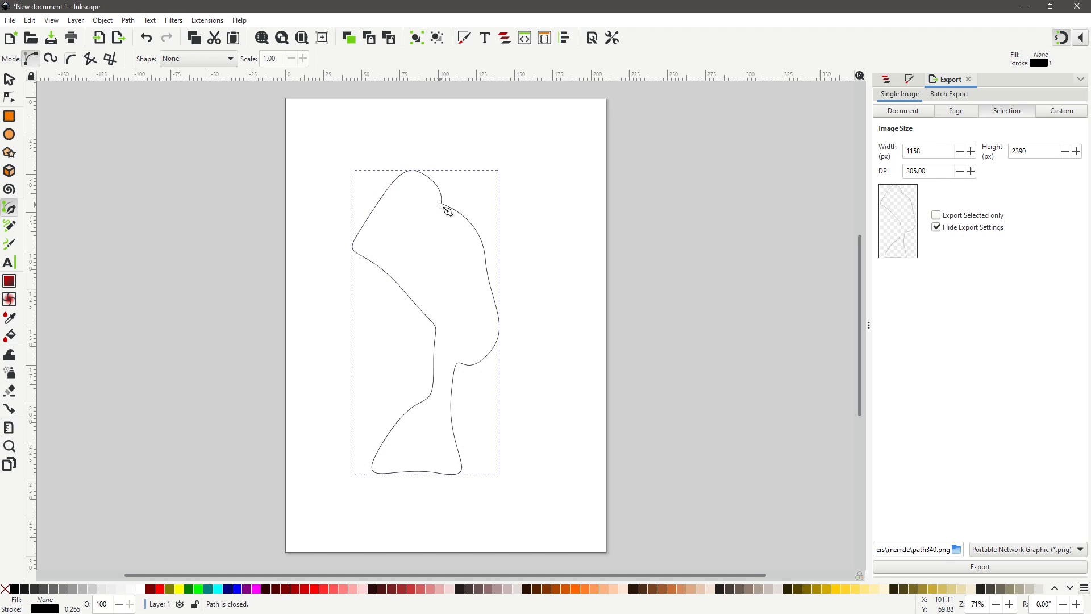
Select the shape's lower nodes and delete the segments between them, leaving the path open at the bottom.
{"action": "left_click", "coordinate": [9, 98]}
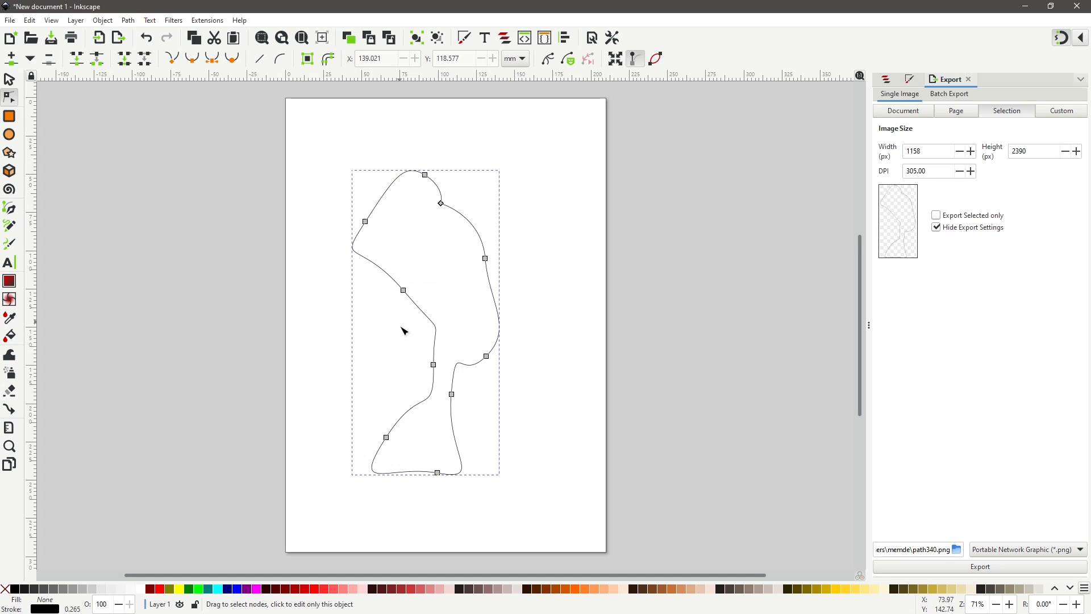
{"action": "left_click", "coordinate": [432, 393]}
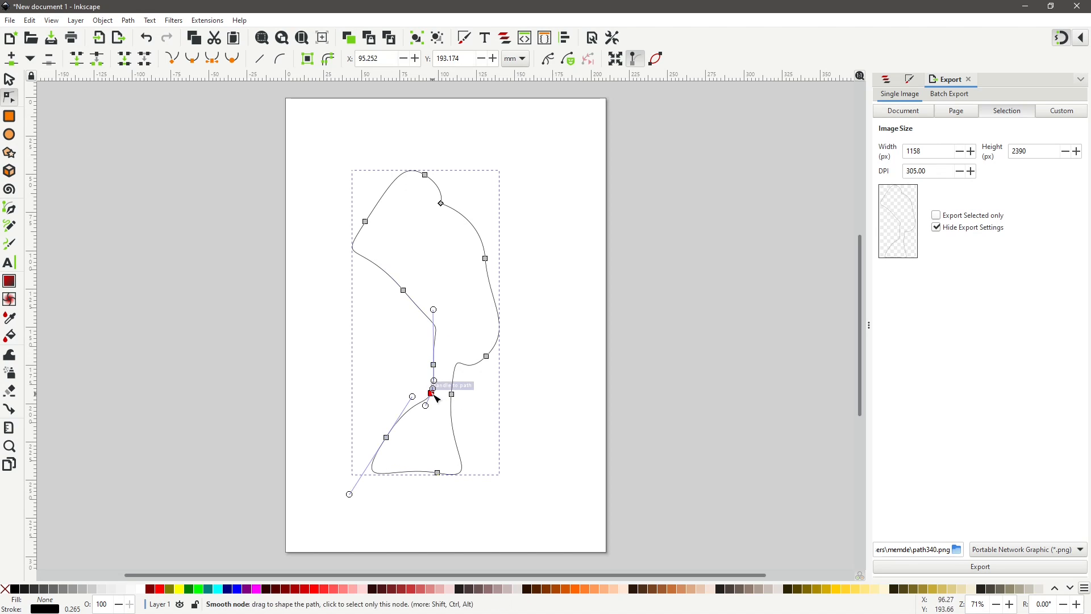
{"action": "left_click", "coordinate": [452, 394]}
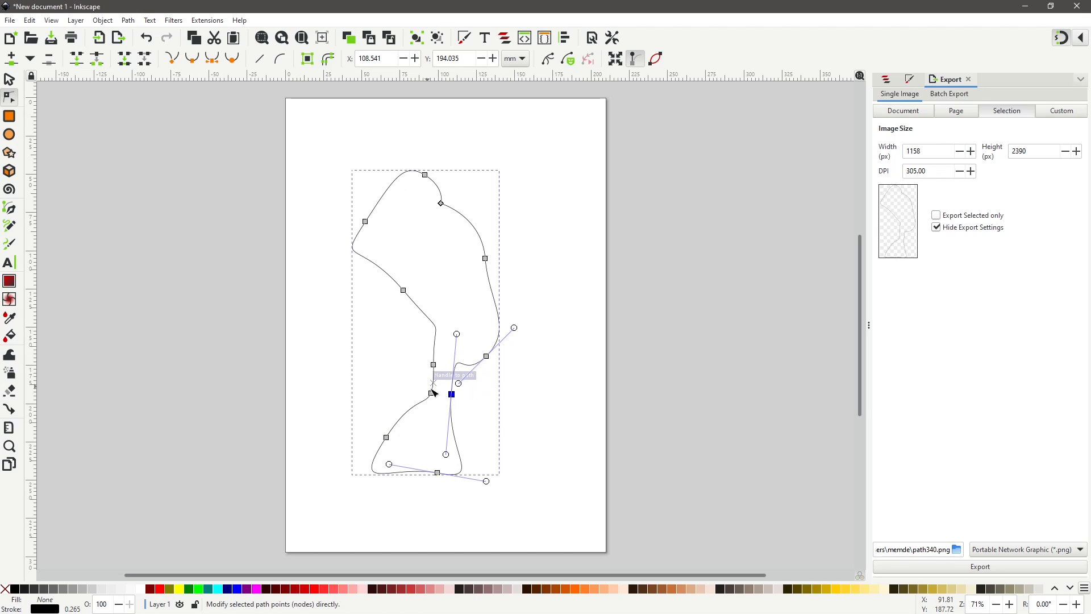
{"action": "left_click", "coordinate": [431, 394], "text": "shift"}
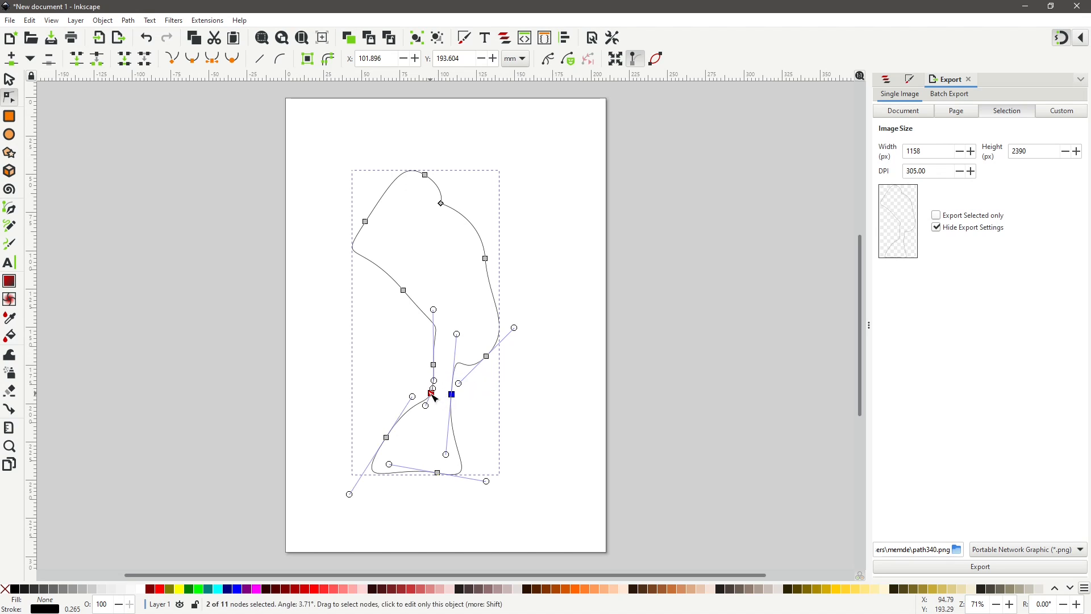
{"action": "left_click_drag", "start_coordinate": [356, 382], "coordinate": [491, 504]}
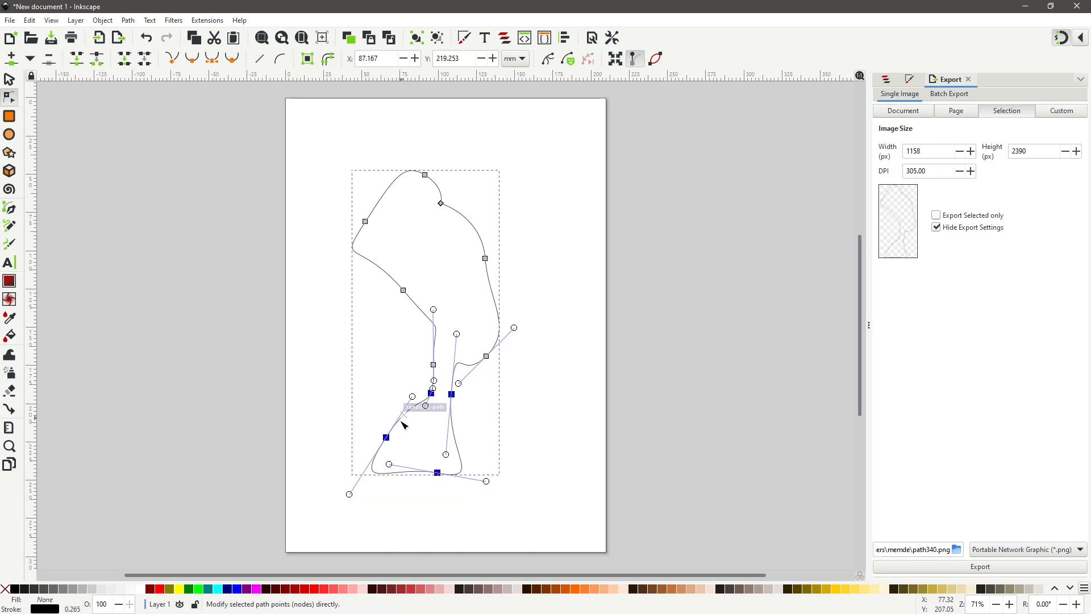
{"action": "left_click", "coordinate": [145, 60]}
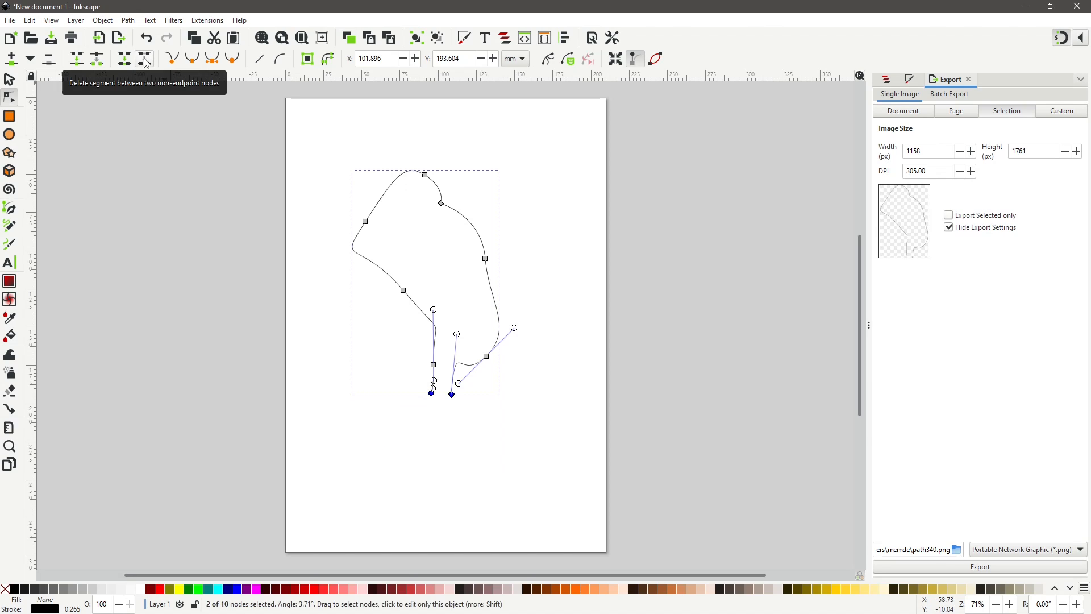
Select the two open end nodes at the bottom and join them with a new segment.
{"action": "left_click", "coordinate": [458, 422]}
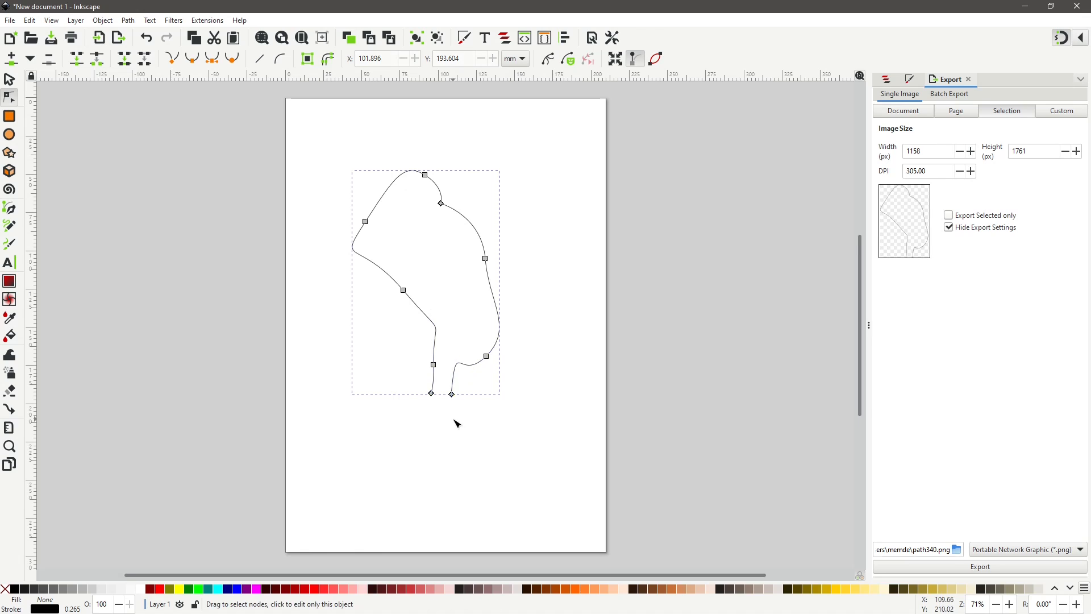
{"action": "left_click", "coordinate": [435, 398]}
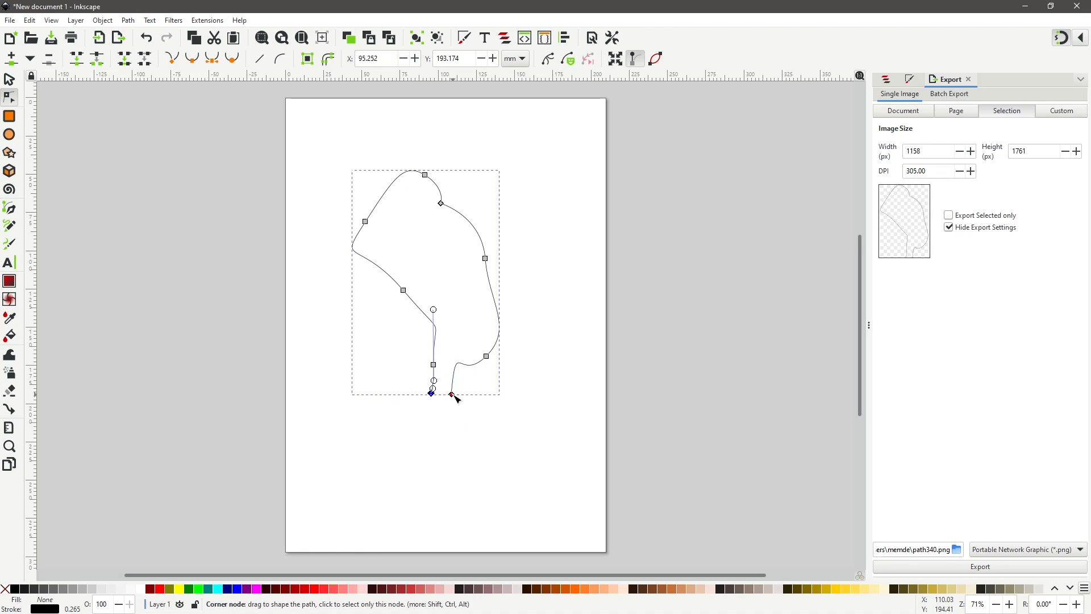
{"action": "left_click", "coordinate": [456, 396], "text": "shift"}
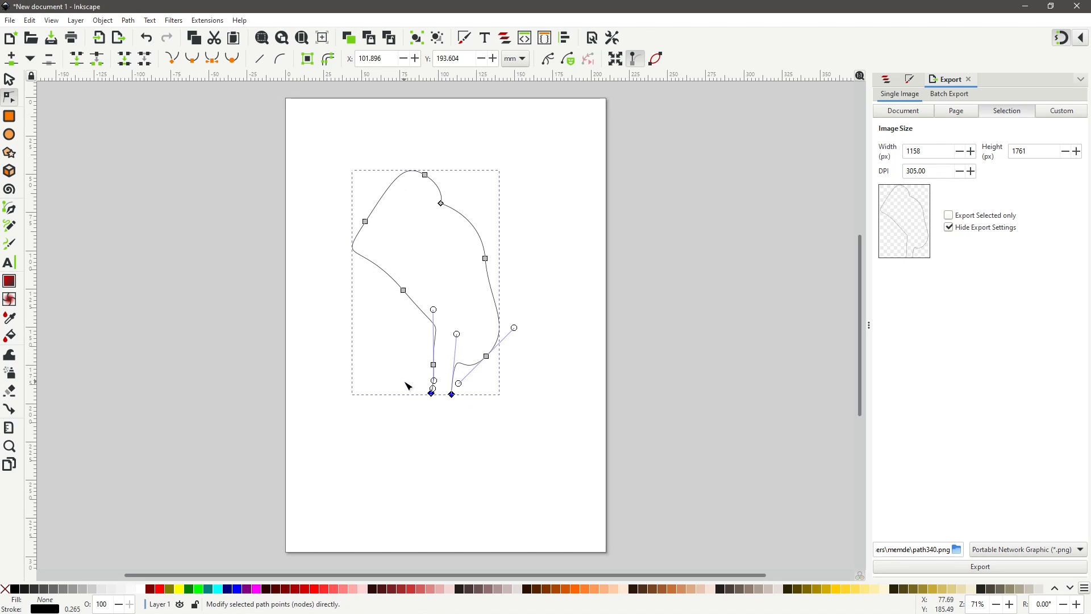
{"action": "left_click_drag", "start_coordinate": [407, 386], "coordinate": [480, 397]}
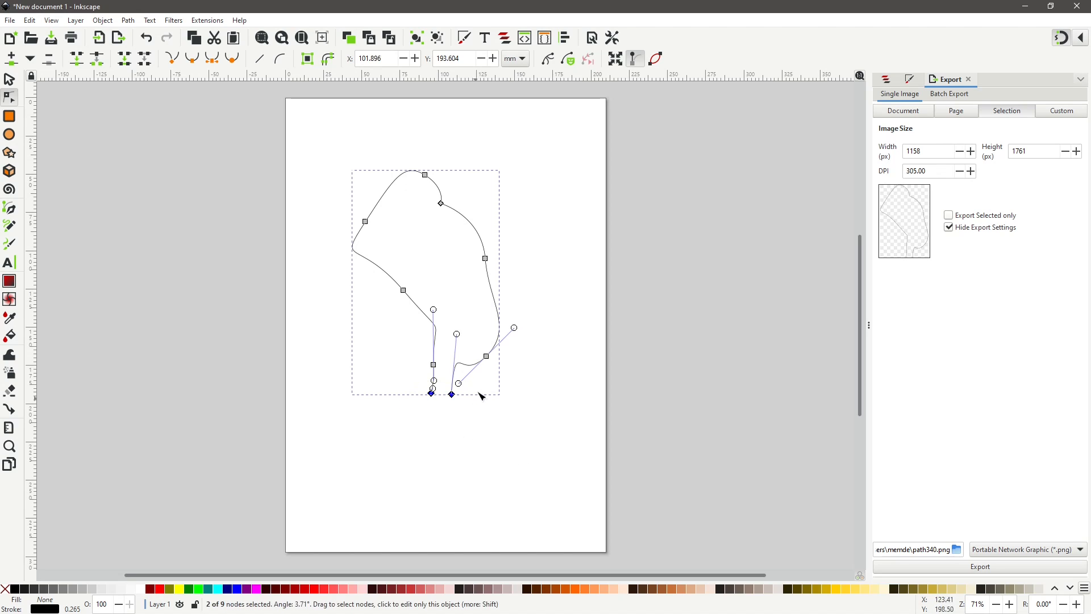
{"action": "left_click", "coordinate": [127, 58]}
{"action": "left_click", "coordinate": [471, 448]}
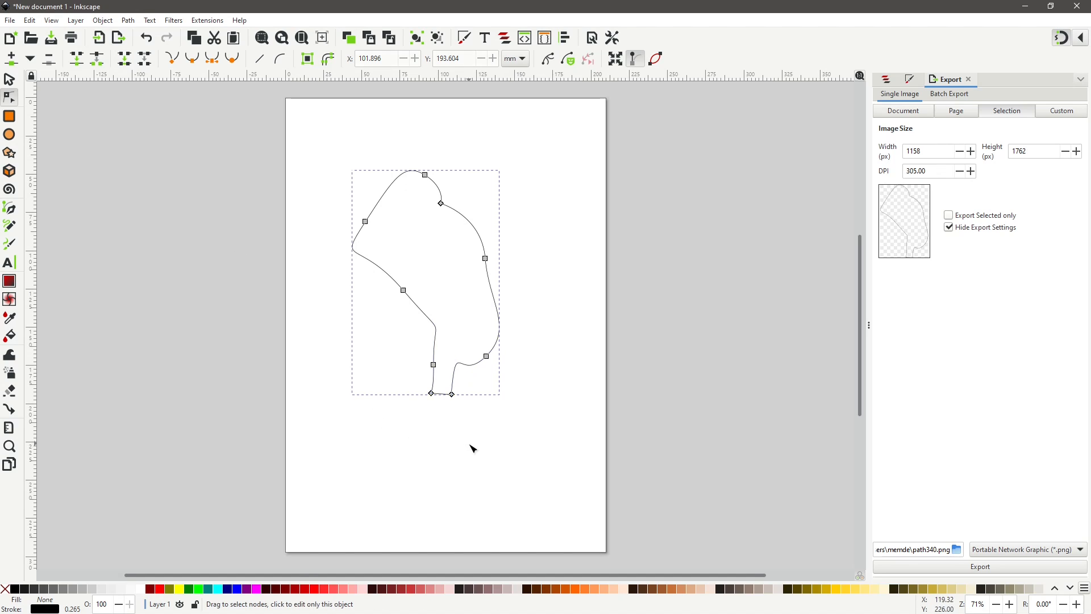
{"action": "left_click", "coordinate": [484, 320]}
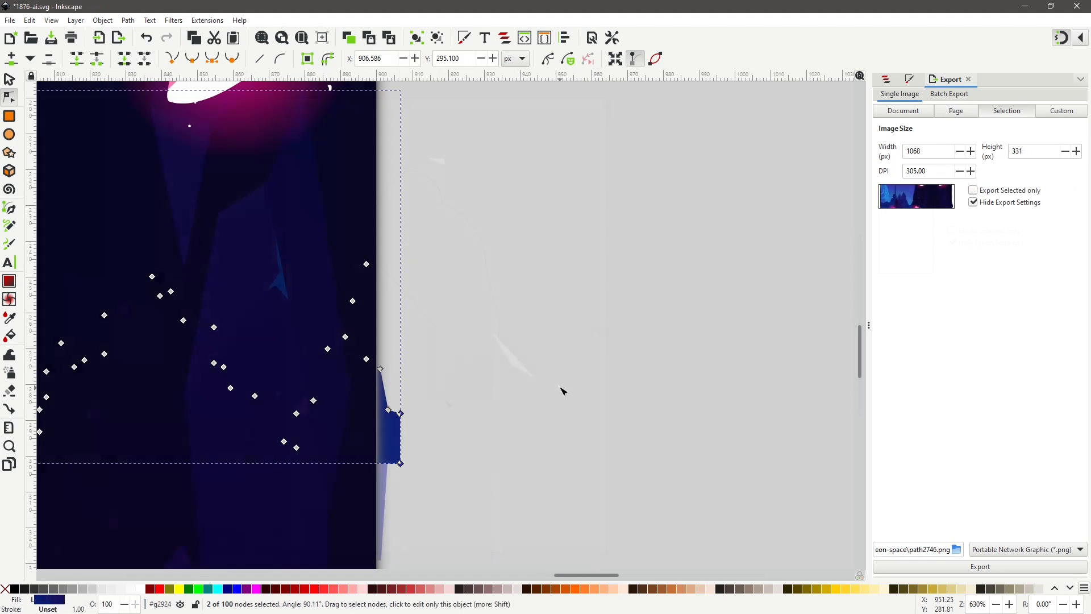
Drag the overhanging shape's nodes onto the page's right edge.
{"action": "left_click", "coordinate": [380, 368]}
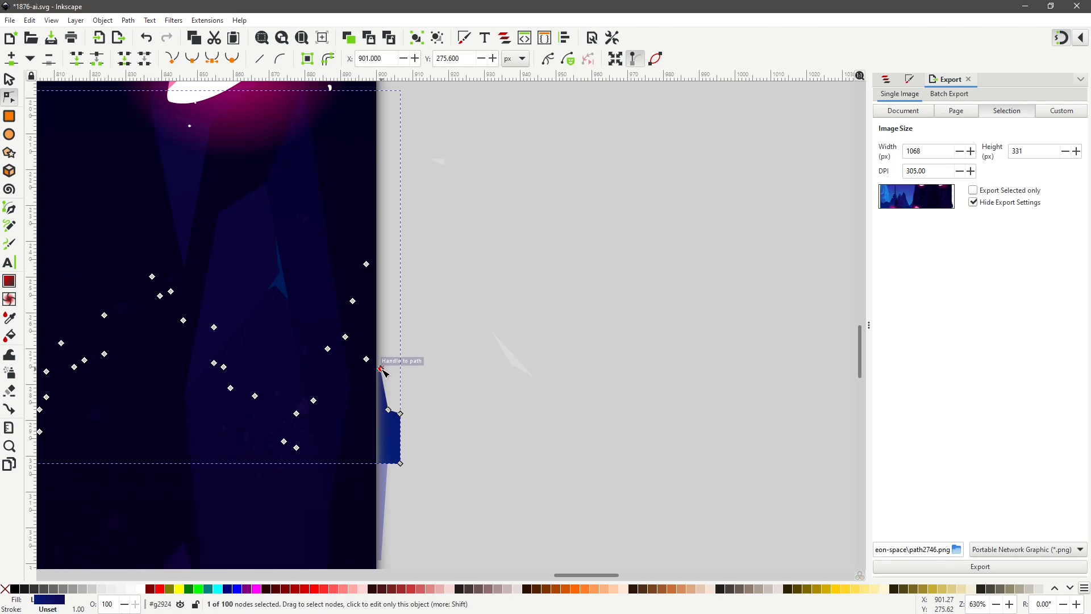
{"action": "left_click_drag", "start_coordinate": [382, 370], "coordinate": [377, 368]}
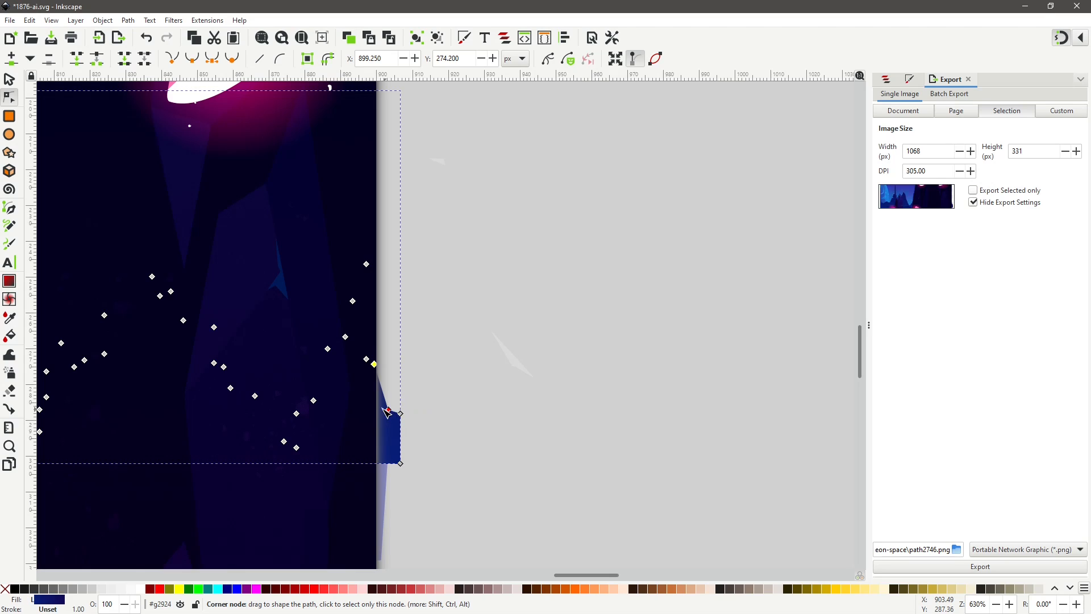
{"action": "mouse_move", "coordinate": [387, 410]}
{"action": "left_mouse_down"}
{"action": "mouse_move", "coordinate": [377, 408]}
{"action": "mouse_move", "coordinate": [376, 424]}
{"action": "left_mouse_up"}
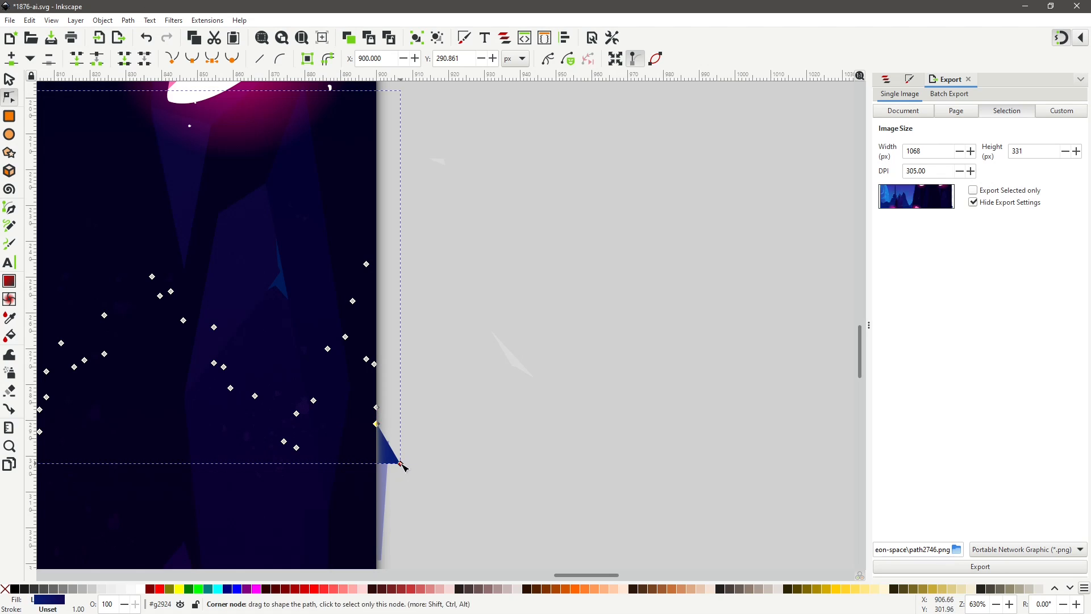
{"action": "left_click_drag", "start_coordinate": [401, 465], "coordinate": [376, 463]}
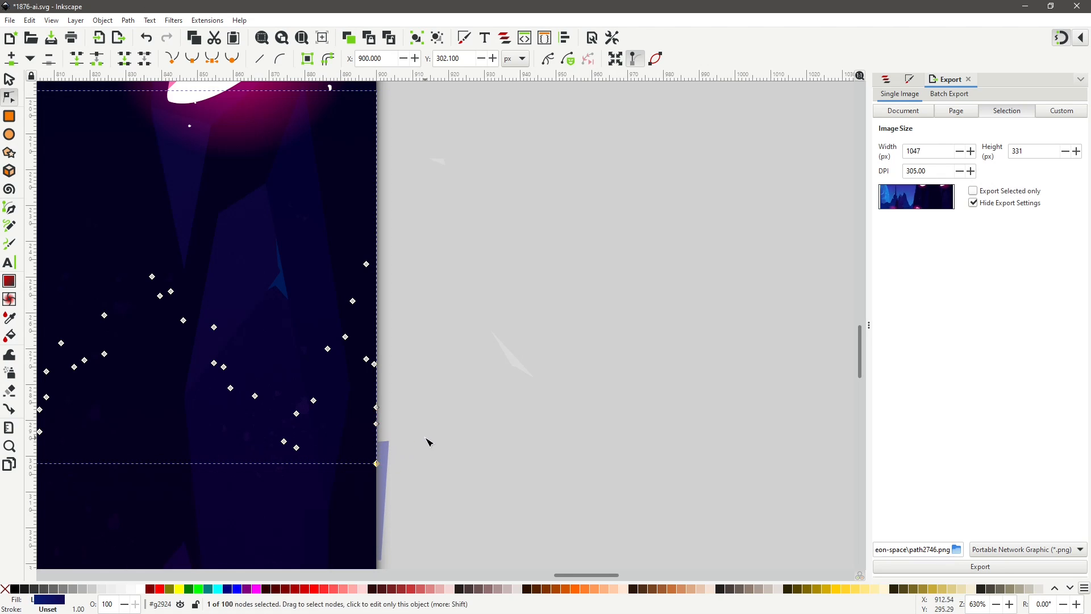
Move the next overhanging shape's nodes lower down onto the page's right edge.
{"action": "scroll", "coordinate": [431, 441], "scroll_direction": "down", "scroll_amount": 6}
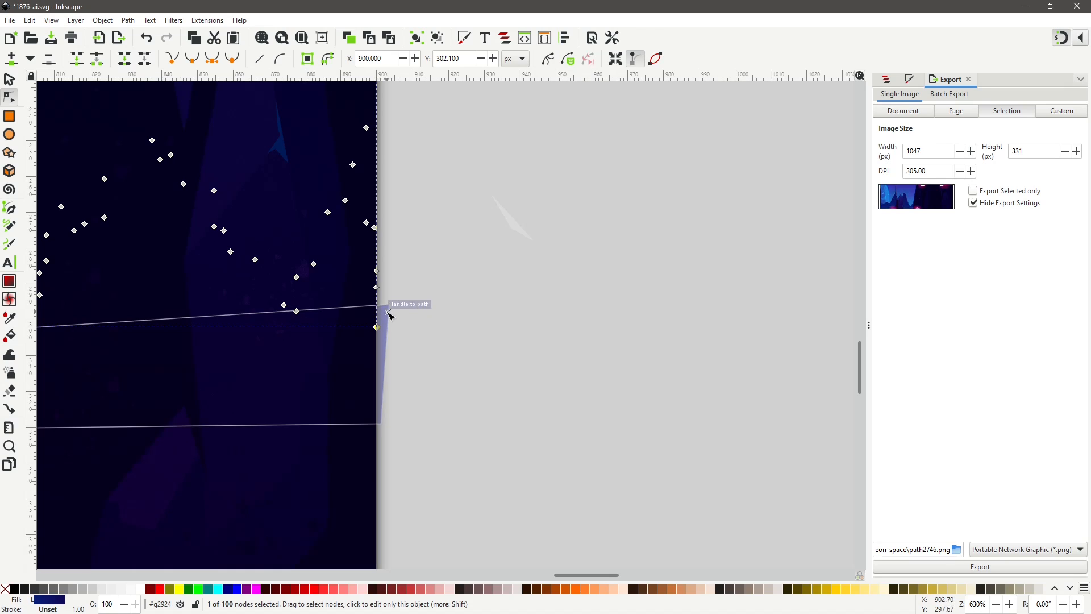
{"action": "left_click", "coordinate": [390, 314]}
{"action": "left_click_drag", "start_coordinate": [390, 307], "coordinate": [377, 307]}
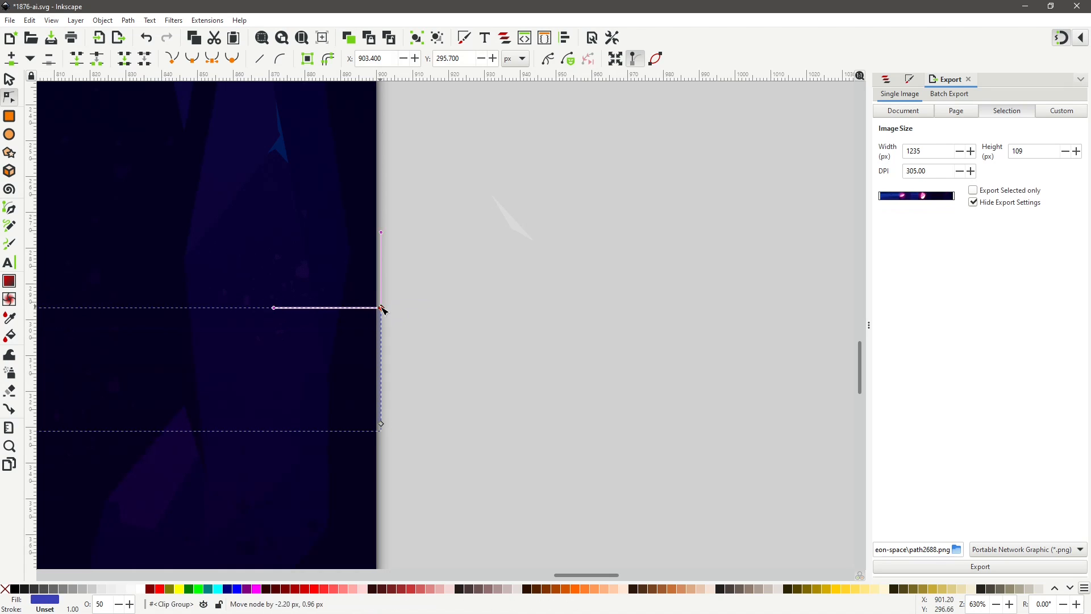
{"action": "left_click", "coordinate": [382, 424]}
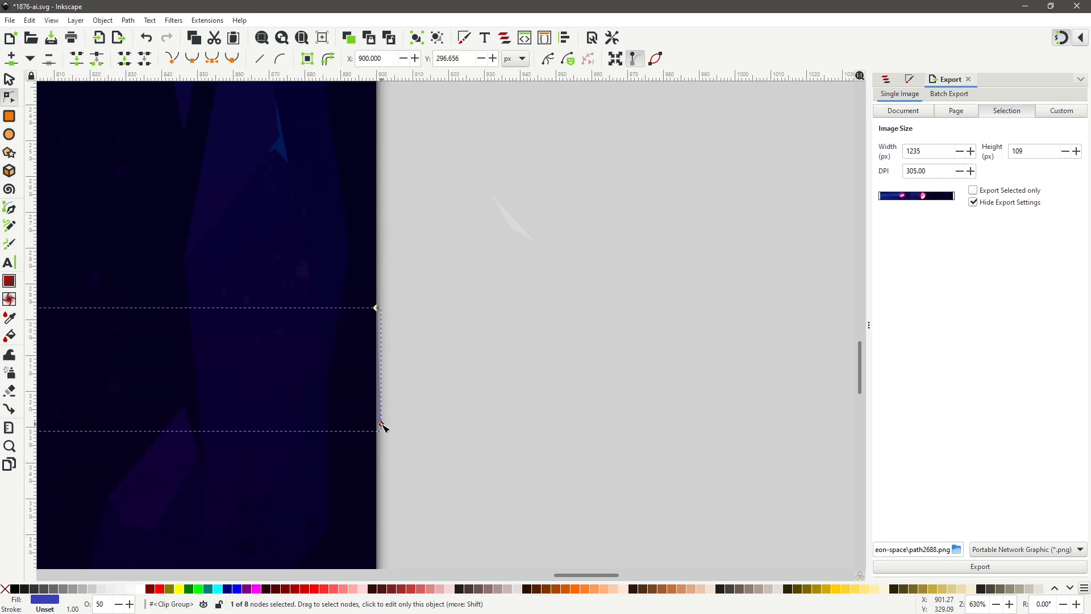
{"action": "left_click_drag", "start_coordinate": [381, 424], "coordinate": [376, 423]}
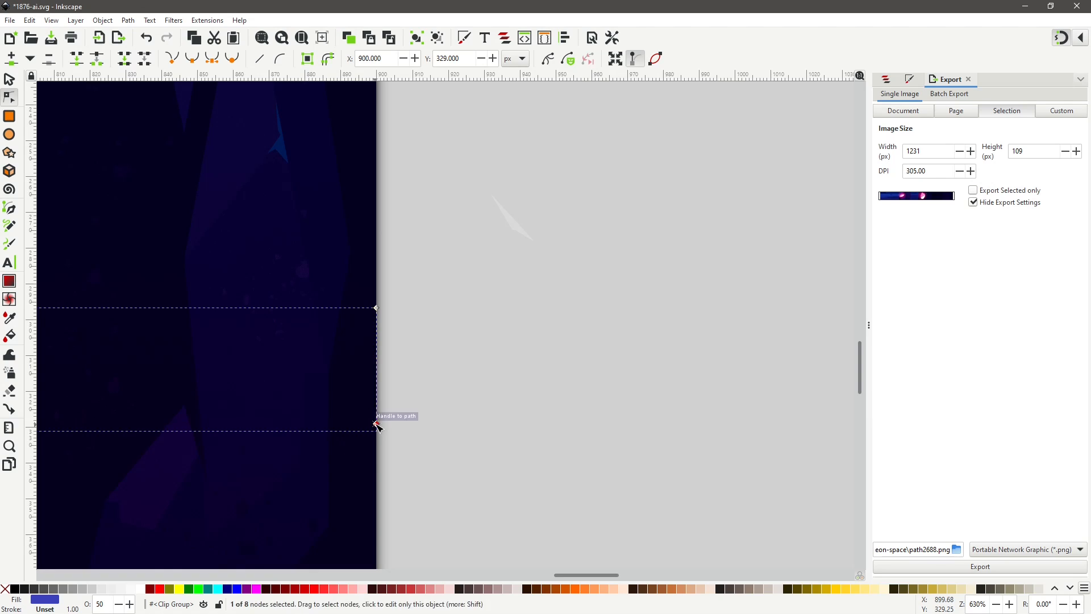
Select all nodes of the stray fragment outside the page and delete them.
{"action": "left_click", "coordinate": [519, 232]}
{"action": "left_click_drag", "start_coordinate": [480, 169], "coordinate": [562, 272]}
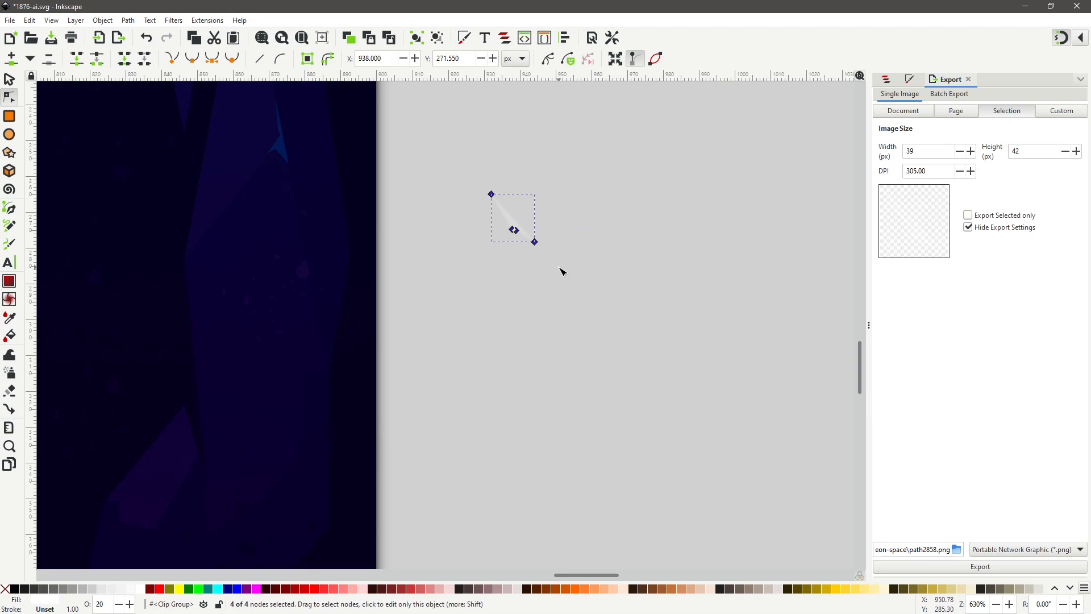
{"action": "key", "text": "Delete"}
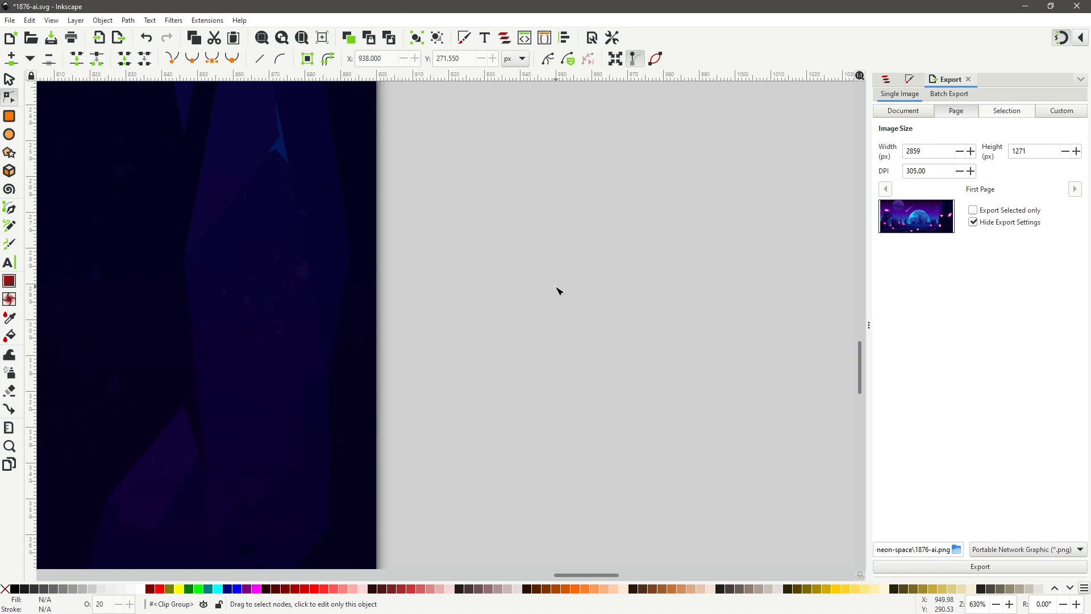
Delete the stray dot just above the page's top edge.
{"action": "scroll", "coordinate": [559, 293], "scroll_direction": "down", "scroll_amount": 5}
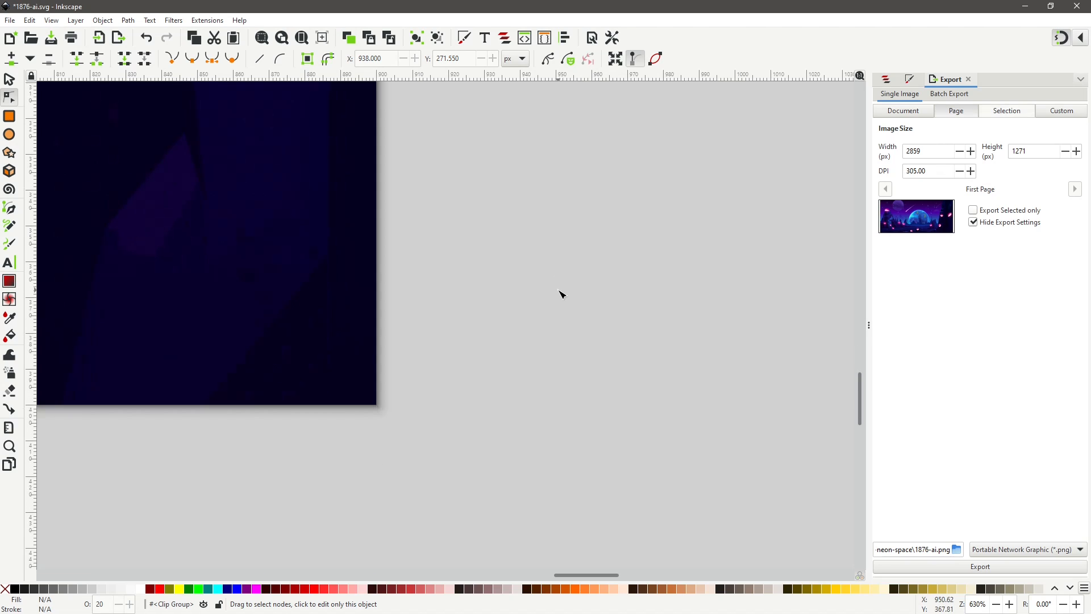
{"action": "scroll", "coordinate": [559, 293], "scroll_direction": "up", "scroll_amount": 10}
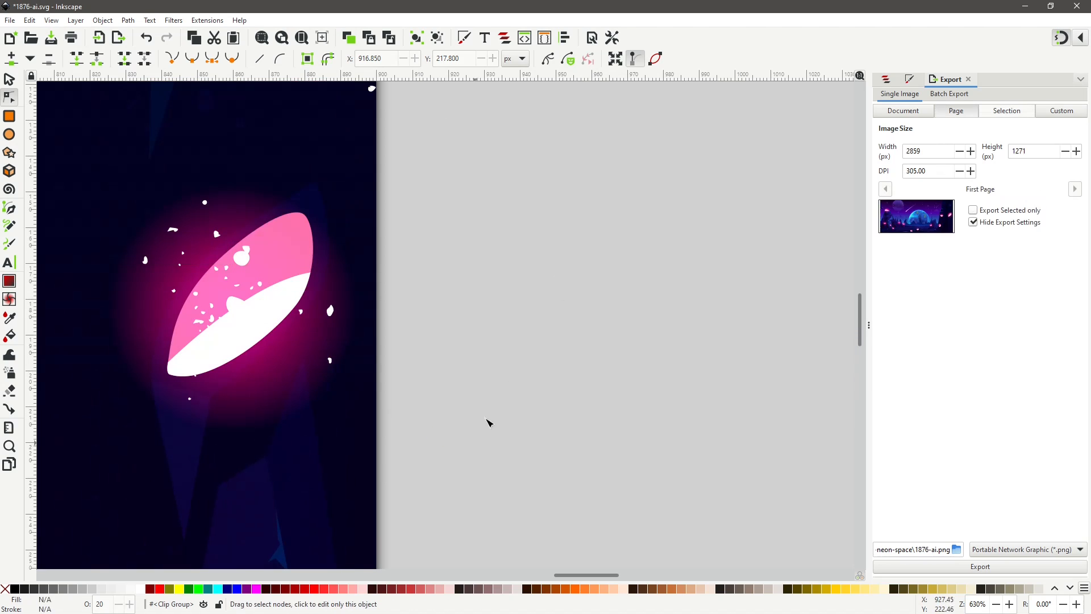
{"action": "scroll", "coordinate": [517, 369], "scroll_direction": "up", "scroll_amount": 13}
{"action": "scroll", "coordinate": [516, 341], "scroll_direction": "left", "scroll_amount": 15}
{"action": "left_click_drag", "start_coordinate": [280, 225], "coordinate": [306, 241]}
{"action": "key", "text": "ctrl+a"}
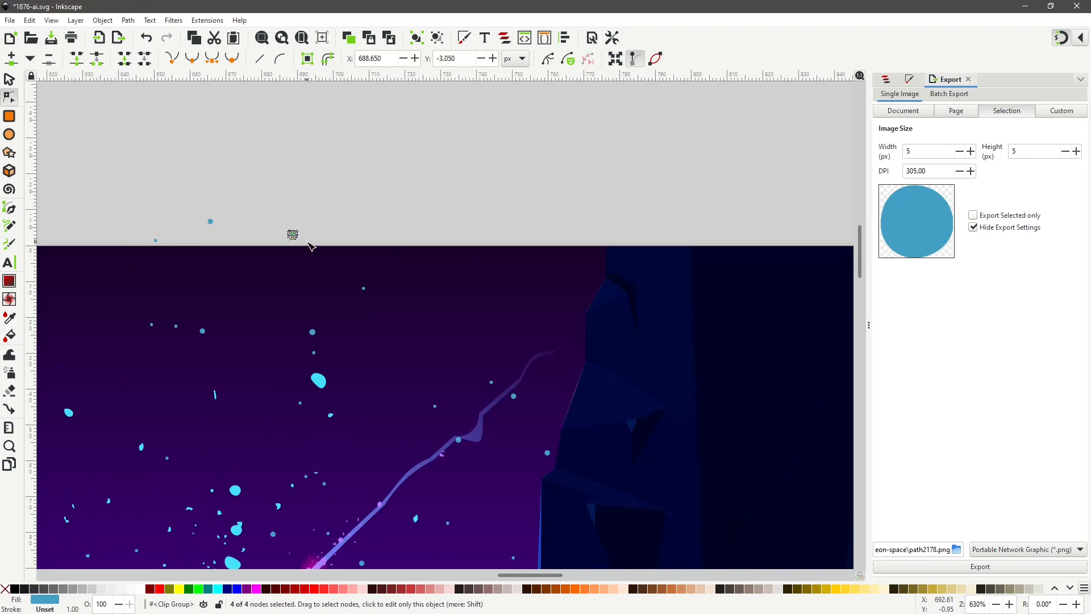
{"action": "key", "text": "Delete"}
Delete two more stray dots above the page's top edge.
{"action": "left_click", "coordinate": [210, 221]}
{"action": "left_click_drag", "start_coordinate": [197, 208], "coordinate": [223, 233]}
{"action": "key", "text": "Delete"}
{"action": "left_click", "coordinate": [155, 240]}
{"action": "left_click_drag", "start_coordinate": [140, 229], "coordinate": [168, 250]}
{"action": "key", "text": "Delete"}
Delete the remaining stray dots above the page further along the top edge.
{"action": "left_click_drag", "start_coordinate": [502, 576], "coordinate": [431, 578]}
{"action": "left_click", "coordinate": [402, 199]}
{"action": "key", "text": "Delete"}
{"action": "left_click", "coordinate": [319, 186]}
{"action": "left_click", "coordinate": [265, 205], "text": "shift"}
{"action": "key", "text": "Delete"}
{"action": "left_click", "coordinate": [422, 228]}
{"action": "left_click", "coordinate": [250, 231], "text": "shift"}
{"action": "left_click_drag", "start_coordinate": [220, 193], "coordinate": [438, 238]}
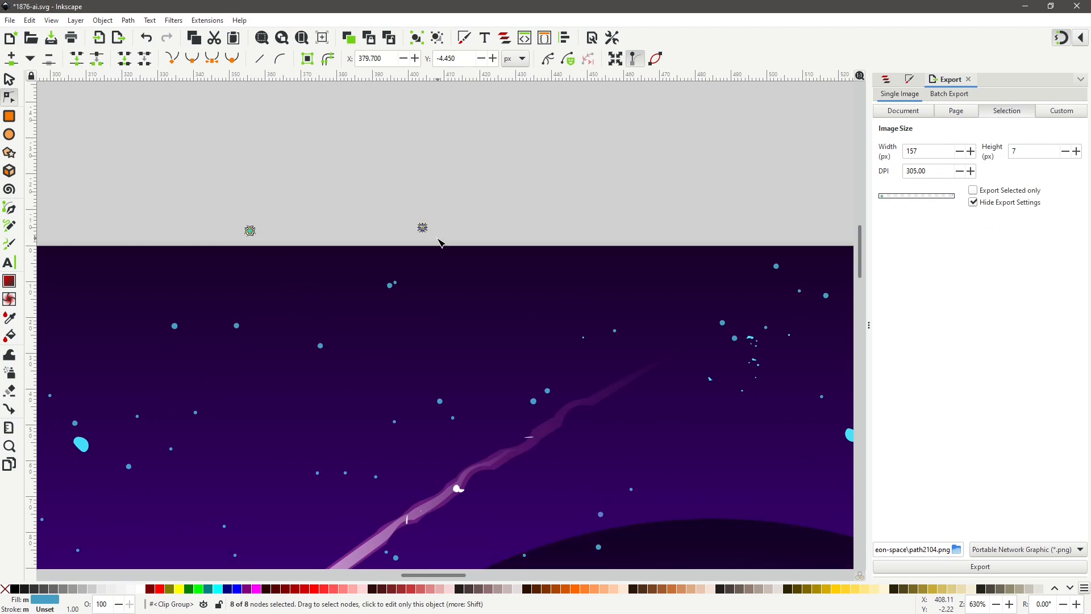
{"action": "key", "text": "Delete"}
Select the scattered stray dots left of the page and delete them.
{"action": "scroll", "coordinate": [370, 578], "scroll_direction": "left", "scroll_amount": 10}
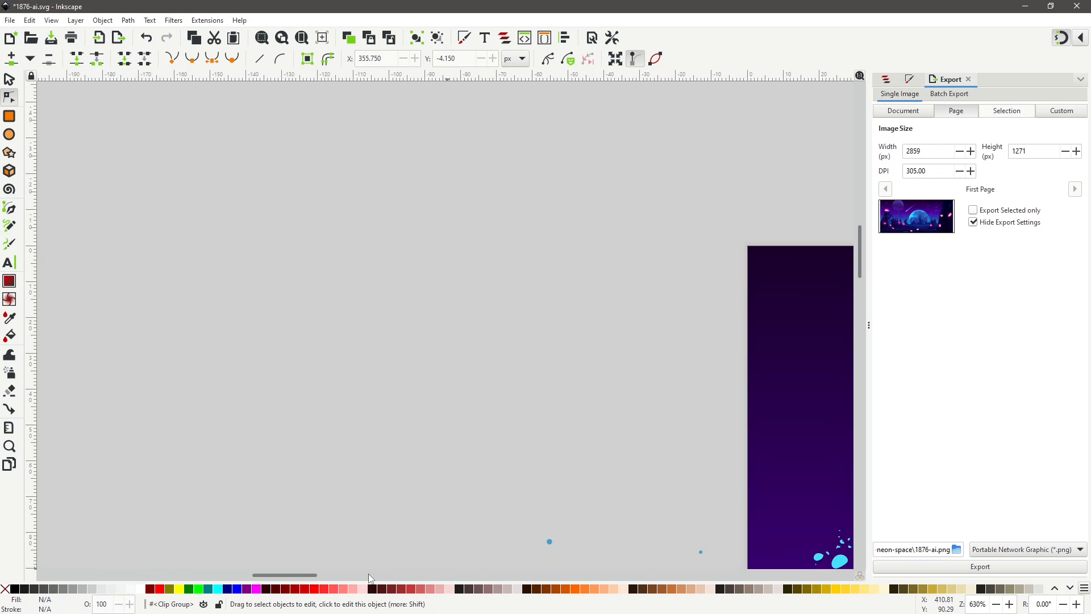
{"action": "left_click_drag", "start_coordinate": [288, 575], "coordinate": [314, 576]}
{"action": "left_click_drag", "start_coordinate": [860, 262], "coordinate": [860, 315]}
{"action": "scroll", "coordinate": [282, 208], "scroll_direction": "up", "scroll_amount": 5}
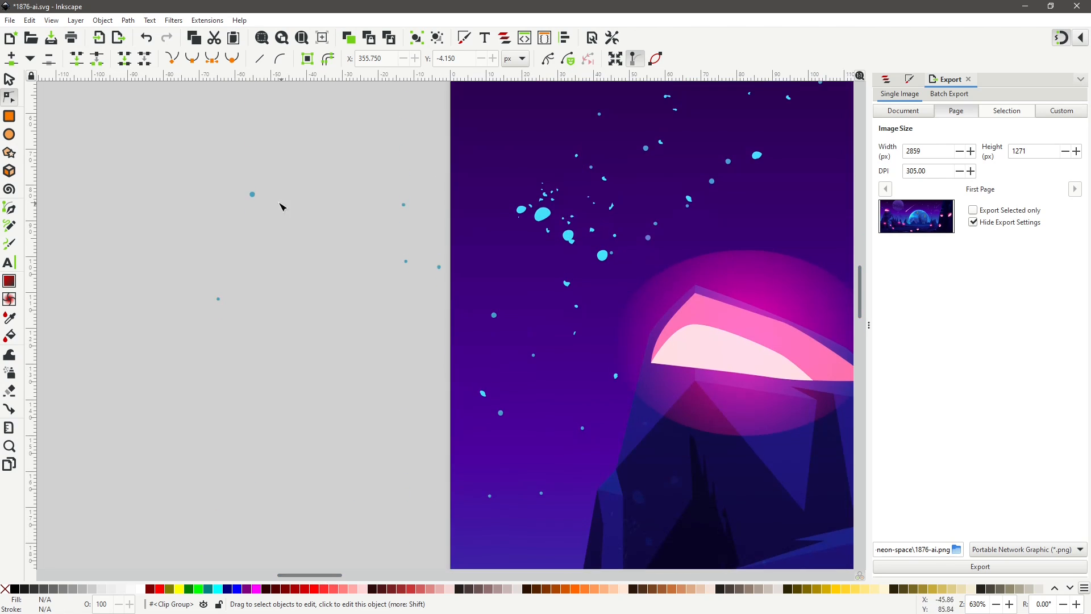
{"action": "left_click", "coordinate": [252, 194]}
{"action": "left_click", "coordinate": [404, 204], "text": "shift"}
{"action": "left_click", "coordinate": [439, 267], "text": "shift"}
{"action": "left_click", "coordinate": [406, 261], "text": "shift"}
{"action": "left_click", "coordinate": [218, 298], "text": "shift"}
{"action": "left_click_drag", "start_coordinate": [162, 140], "coordinate": [453, 362]}
{"action": "key", "text": "Delete"}
Delete the remaining stray dots further down beside the page's left edge.
{"action": "left_click_drag", "start_coordinate": [859, 294], "coordinate": [859, 322]}
{"action": "left_click", "coordinate": [202, 364]}
{"action": "left_click", "coordinate": [356, 336], "text": "shift"}
{"action": "left_click_drag", "start_coordinate": [192, 304], "coordinate": [392, 386]}
{"action": "key", "text": "Delete"}
Trim the blue shape overhanging the page's left edge by removing its outer nodes and moving the rest onto the edge.
{"action": "left_click_drag", "start_coordinate": [860, 311], "coordinate": [860, 346]}
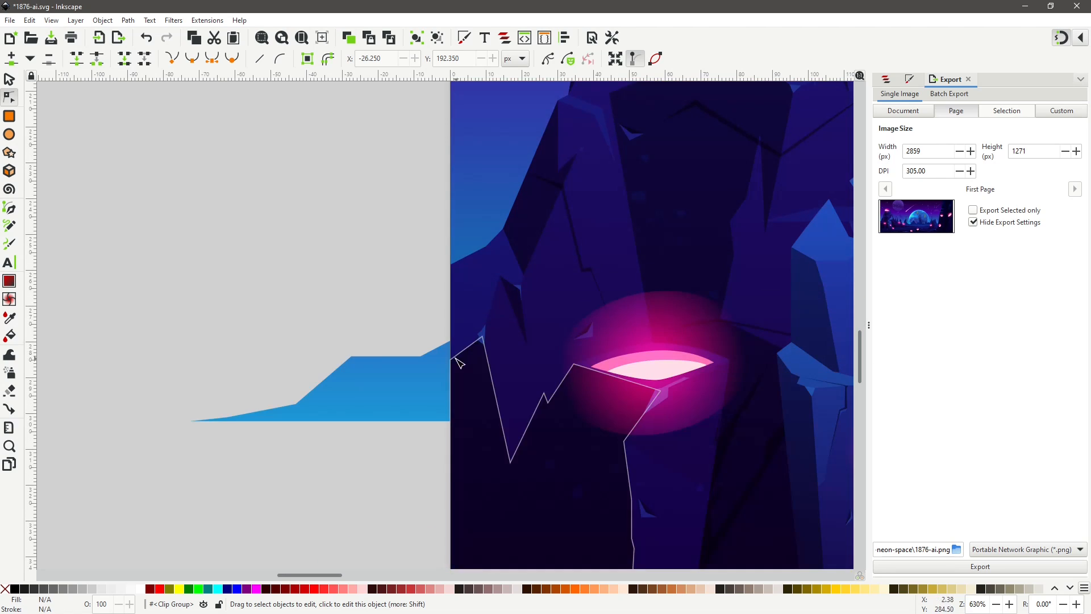
{"action": "left_click", "coordinate": [396, 364]}
{"action": "left_click", "coordinate": [421, 357]}
{"action": "left_click_drag", "start_coordinate": [425, 428], "coordinate": [177, 318]}
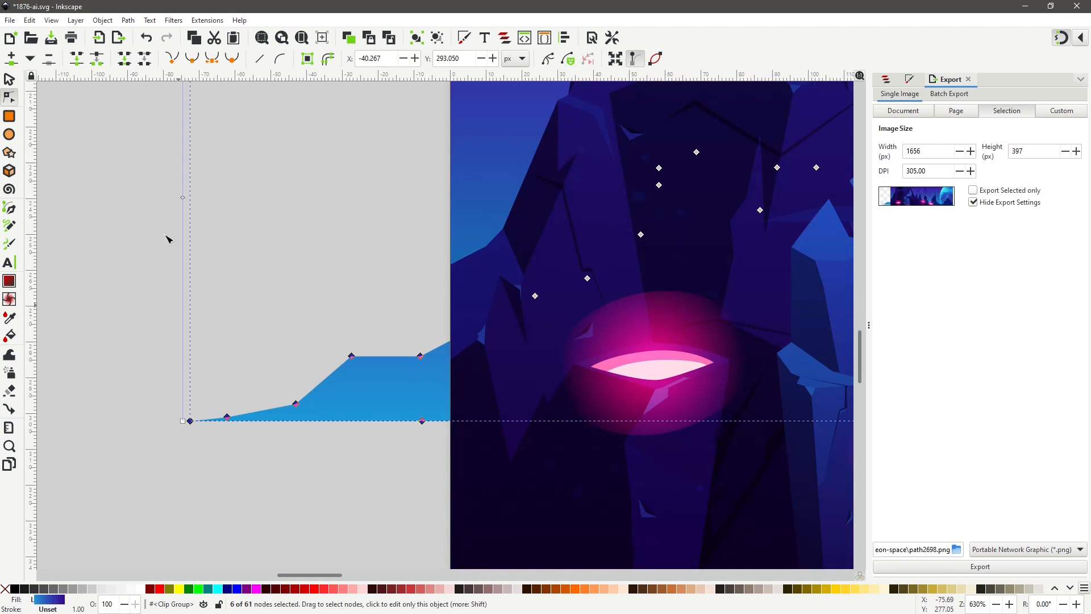
{"action": "left_click", "coordinate": [144, 58]}
{"action": "left_click", "coordinate": [295, 422]}
{"action": "left_click_drag", "start_coordinate": [420, 356], "coordinate": [451, 340]}
{"action": "left_click_drag", "start_coordinate": [421, 421], "coordinate": [450, 421]}
Select all nodes of the stray fragments below the page's bottom edge and delete them.
{"action": "scroll", "coordinate": [296, 398], "scroll_direction": "down", "scroll_amount": 6}
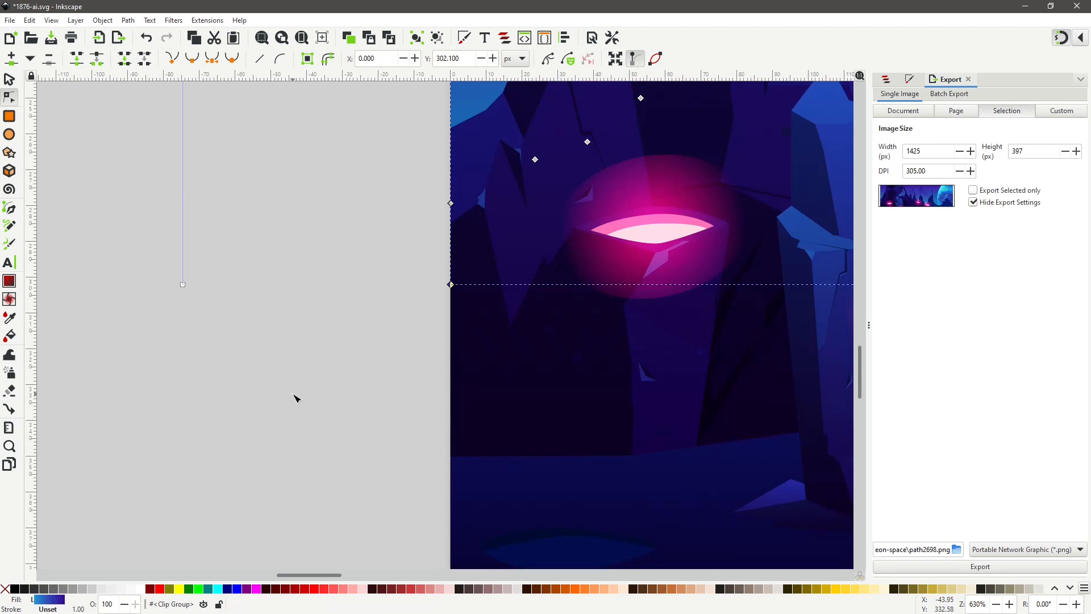
{"action": "scroll", "coordinate": [296, 392], "scroll_direction": "down", "scroll_amount": 5}
{"action": "scroll", "coordinate": [293, 386], "scroll_direction": "right", "scroll_amount": 10}
{"action": "left_click", "coordinate": [527, 286]}
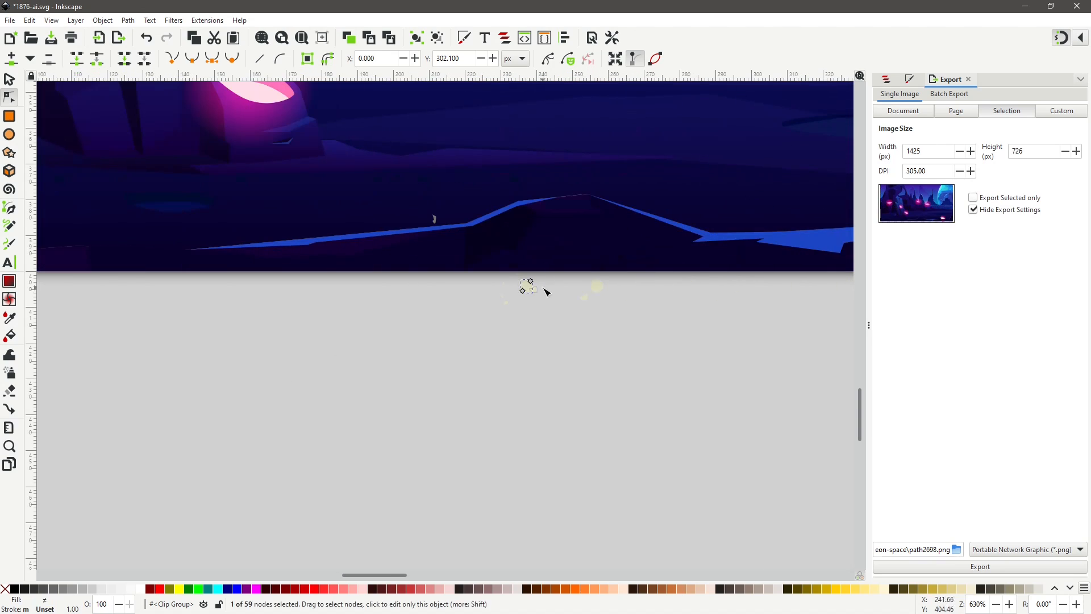
{"action": "left_click", "coordinate": [596, 286], "text": "shift"}
{"action": "left_click", "coordinate": [507, 302], "text": "shift"}
{"action": "left_click", "coordinate": [585, 297], "text": "shift"}
{"action": "left_click", "coordinate": [504, 283], "text": "shift"}
{"action": "key", "text": "ctrl+a"}
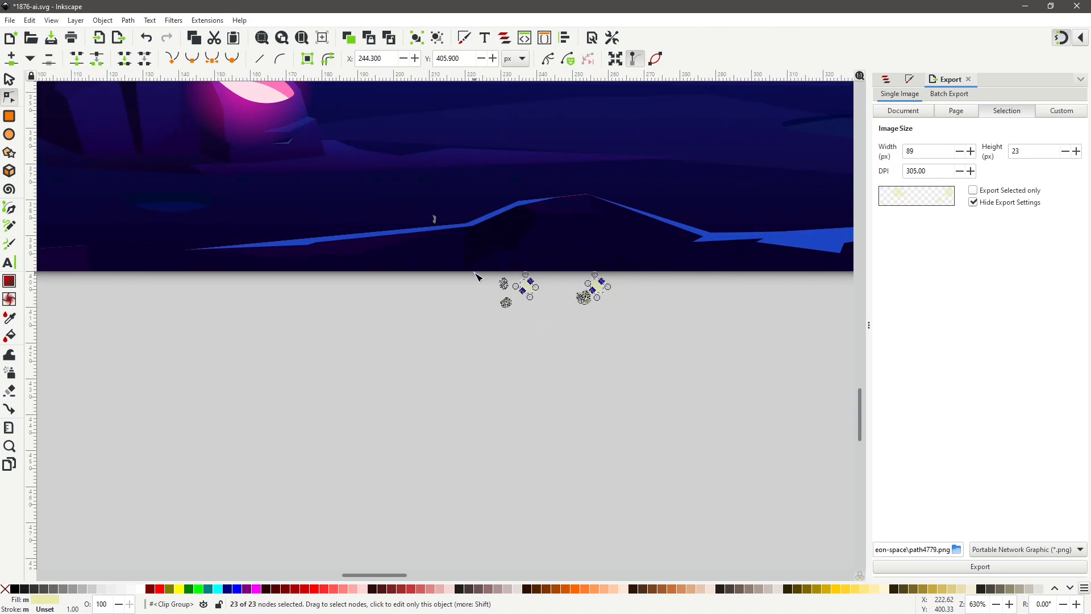
{"action": "key", "text": "Delete"}
Delete the remaining small fragments below the page.
{"action": "left_click", "coordinate": [533, 289]}
{"action": "left_click", "coordinate": [502, 296], "text": "shift"}
{"action": "left_click", "coordinate": [508, 275], "text": "shift"}
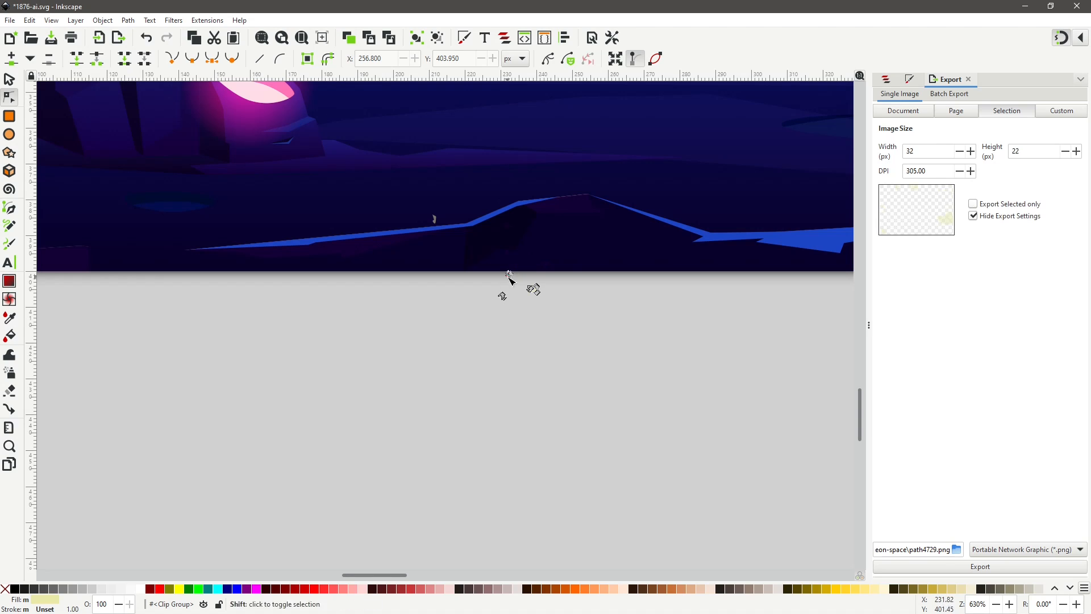
{"action": "key", "text": "Delete"}
Delete one more tiny stray fragment below the page.
{"action": "scroll", "coordinate": [531, 311], "scroll_direction": "up", "scroll_amount": 4}
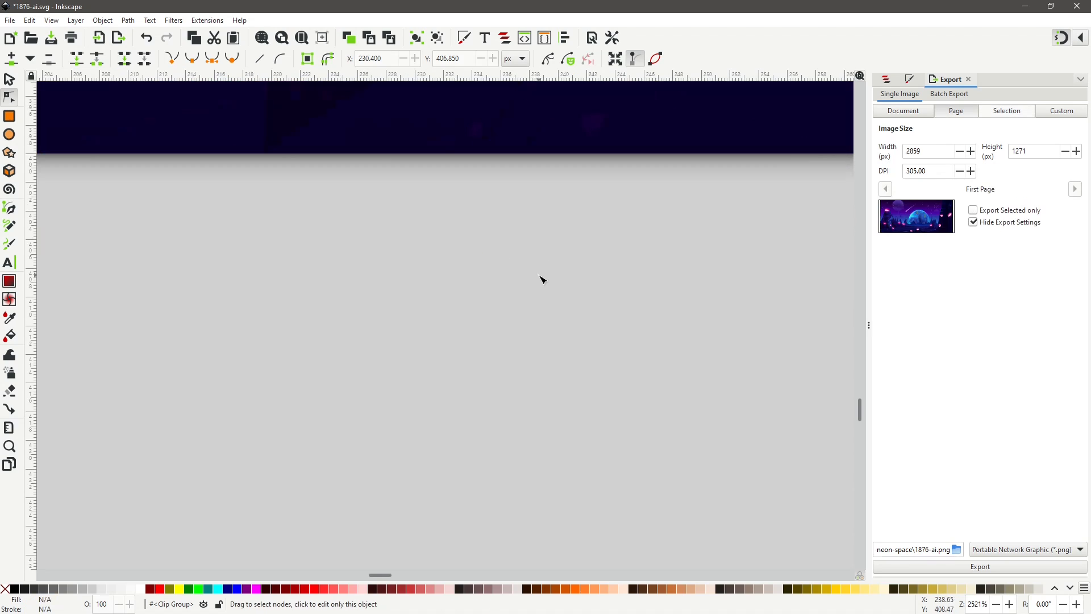
{"action": "scroll", "coordinate": [541, 276], "scroll_direction": "down", "scroll_amount": 3}
{"action": "scroll", "coordinate": [455, 483], "scroll_direction": "up", "scroll_amount": 2}
{"action": "left_click", "coordinate": [403, 204]}
{"action": "left_click_drag", "start_coordinate": [415, 190], "coordinate": [392, 214]}
{"action": "key", "text": "Delete"}
Move the faded planet group down so its top sits at Y 0 on the page edge.
{"action": "left_click_drag", "start_coordinate": [384, 576], "coordinate": [587, 574]}
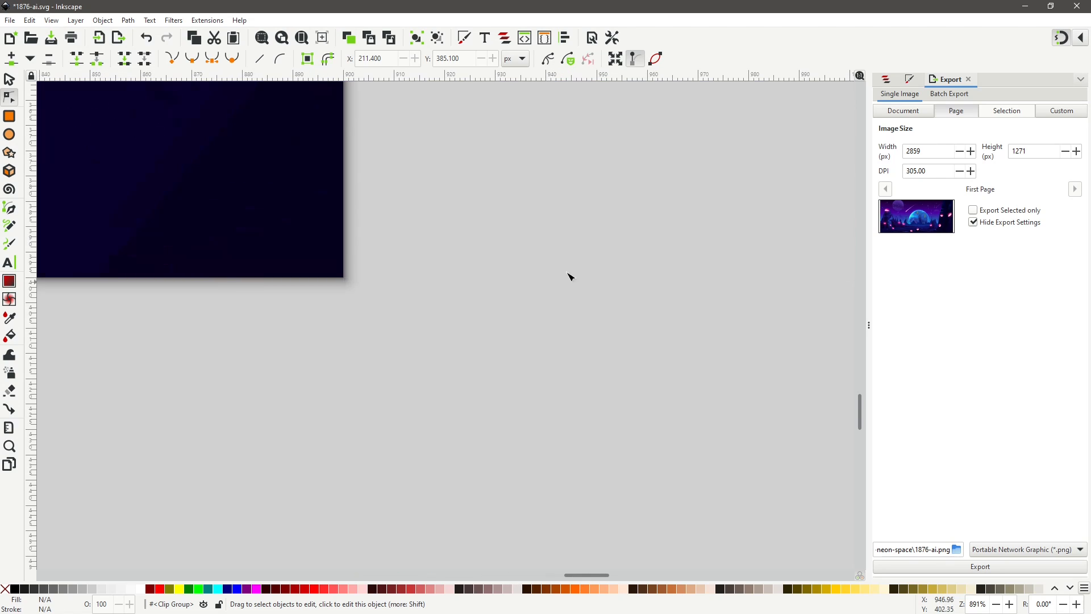
{"action": "scroll", "coordinate": [568, 274], "scroll_direction": "up", "scroll_amount": 2}
{"action": "scroll", "coordinate": [519, 267], "scroll_direction": "left", "scroll_amount": 8}
{"action": "left_click", "coordinate": [9, 79]}
{"action": "scroll", "coordinate": [353, 263], "scroll_direction": "down", "scroll_amount": 1}
{"action": "scroll", "coordinate": [362, 277], "scroll_direction": "down", "scroll_amount": 6}
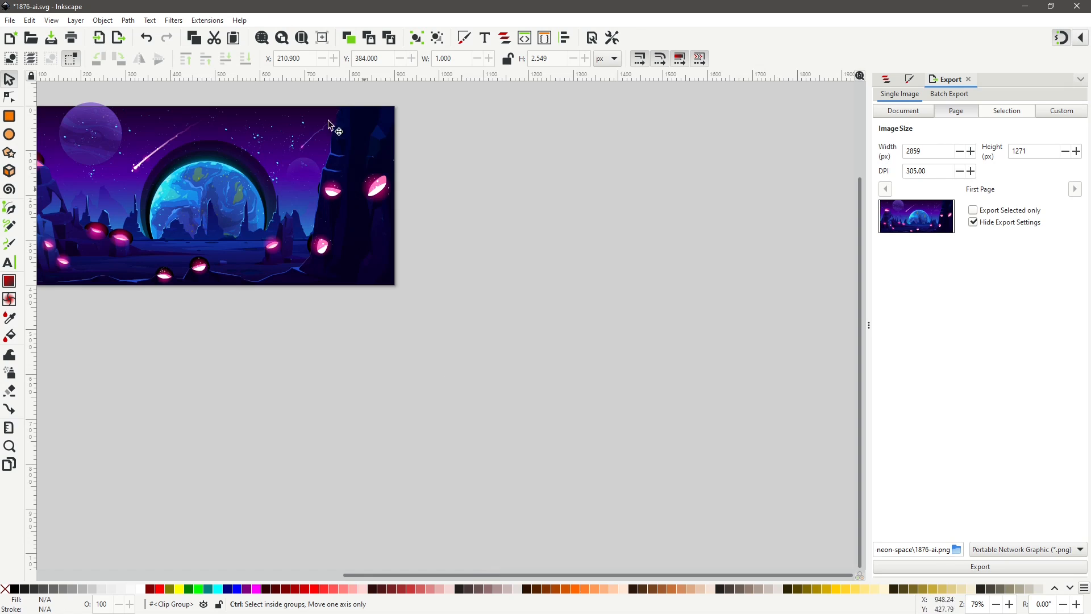
{"action": "left_click", "coordinate": [304, 41]}
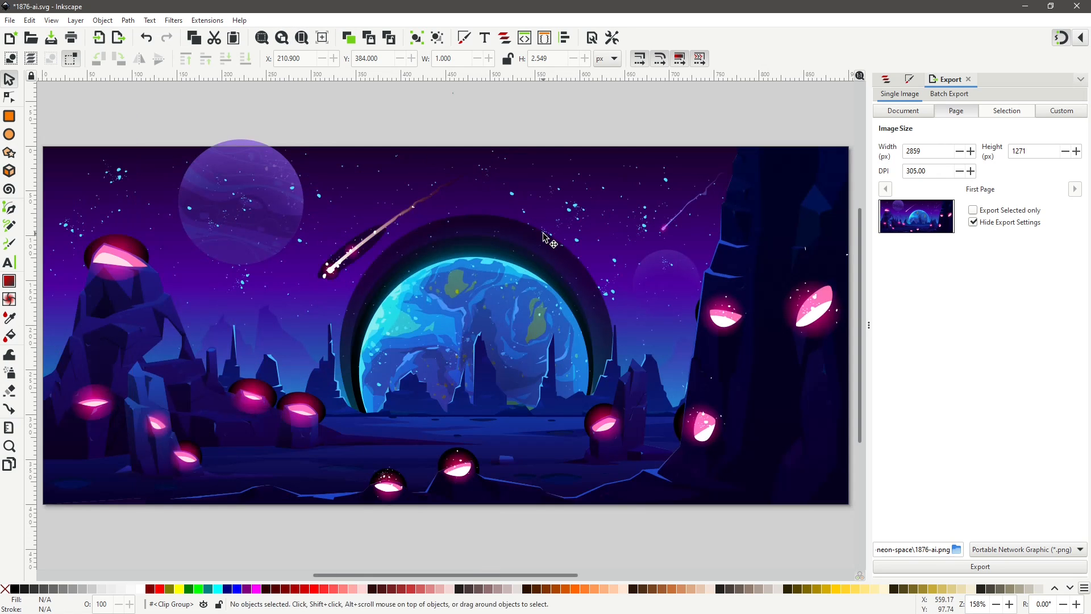
{"action": "left_click", "coordinate": [249, 147]}
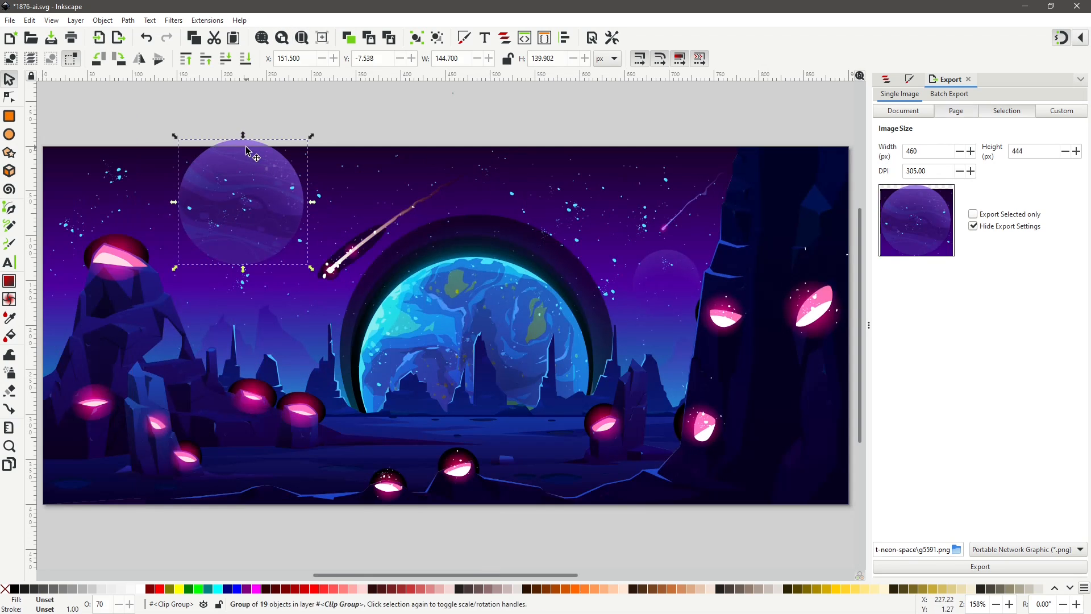
{"action": "left_click_drag", "start_coordinate": [249, 167], "coordinate": [249, 174]}
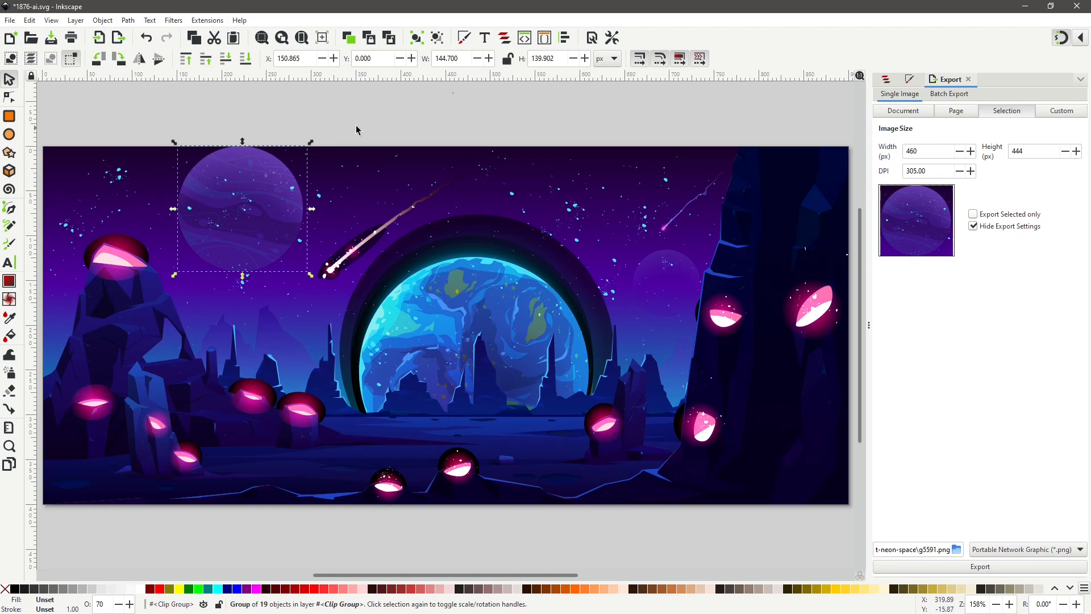
{"action": "left_click", "coordinate": [386, 122]}
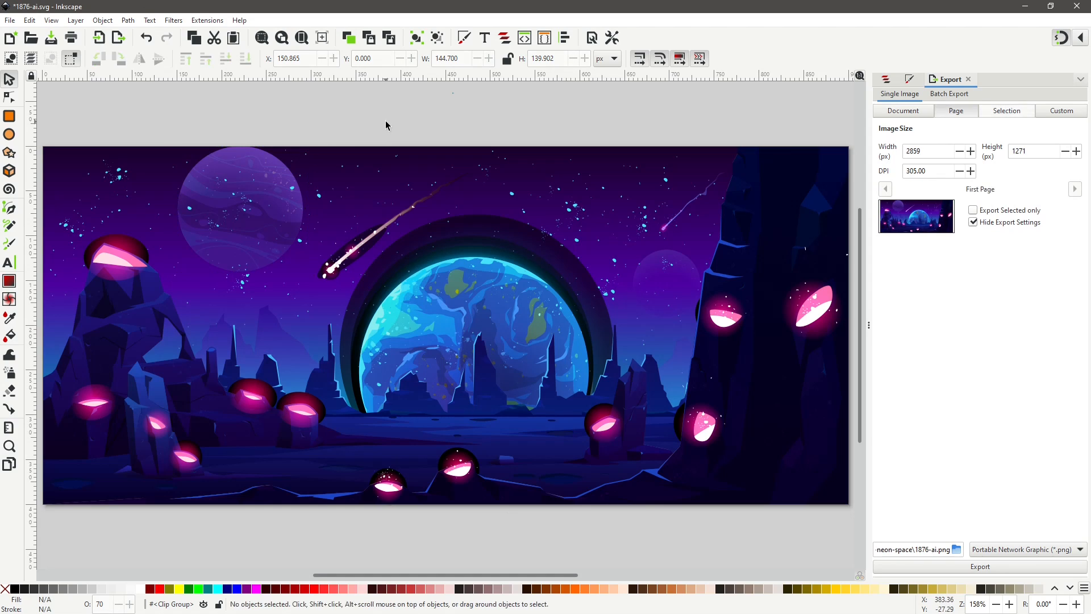
Save the document.
{"action": "left_click", "coordinate": [11, 98]}
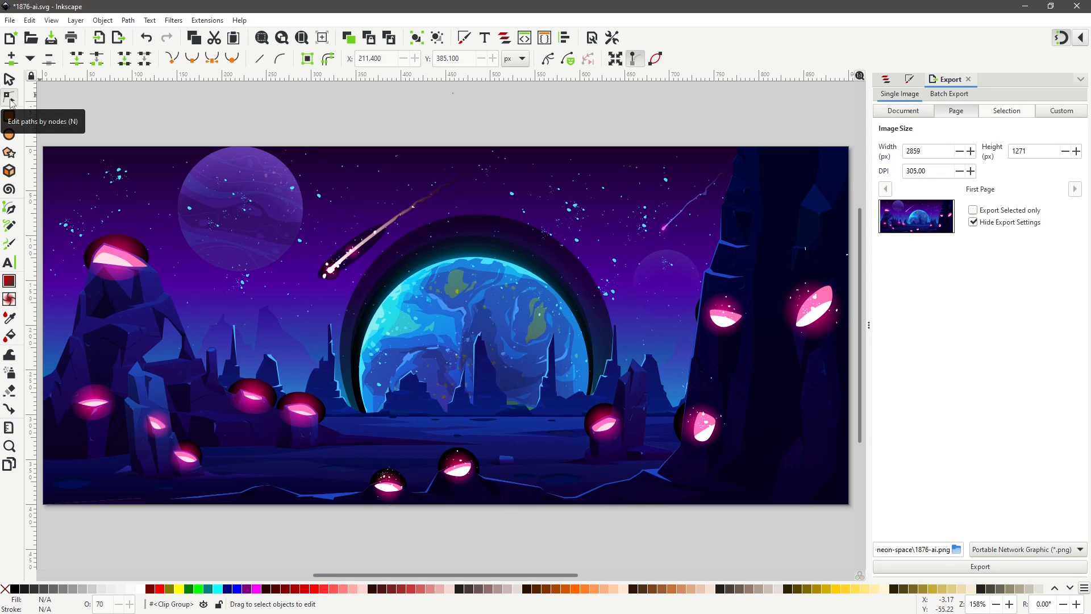
{"action": "left_click", "coordinate": [9, 81]}
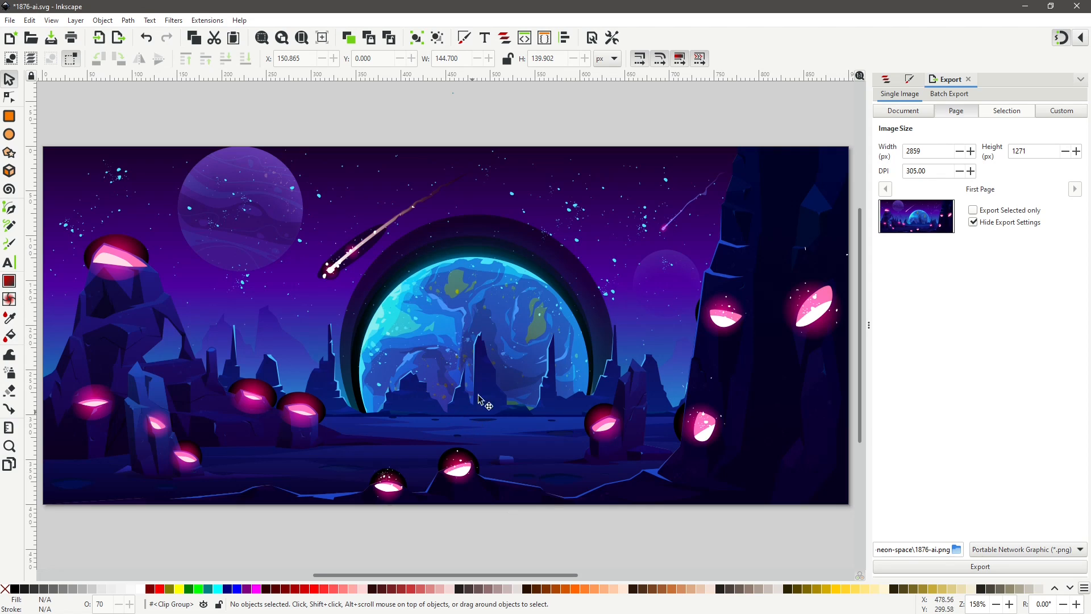
{"action": "left_click", "coordinate": [11, 20]}
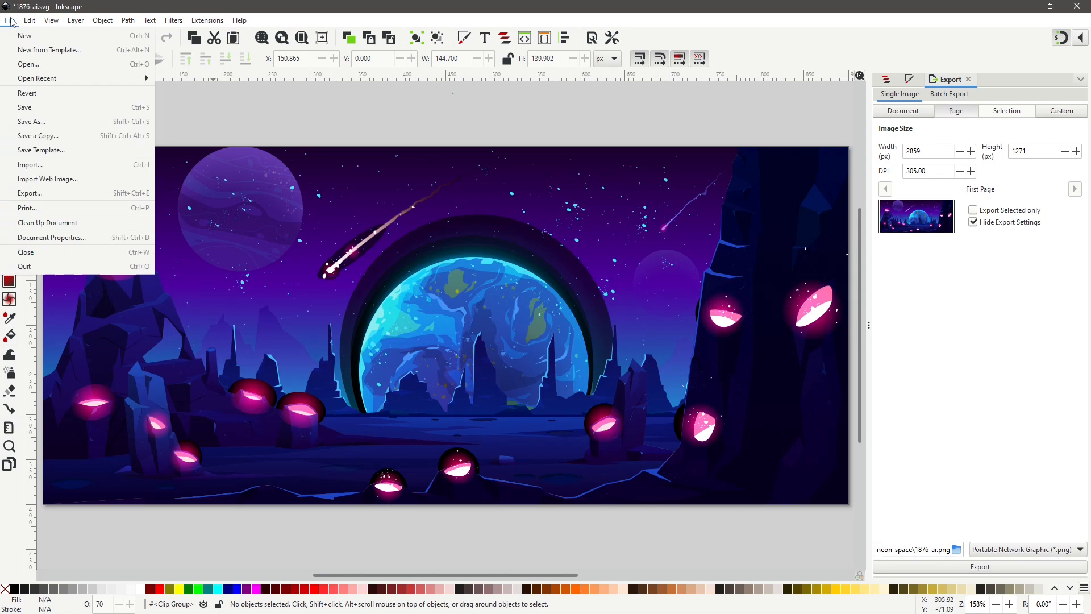
{"action": "left_click", "coordinate": [38, 108]}
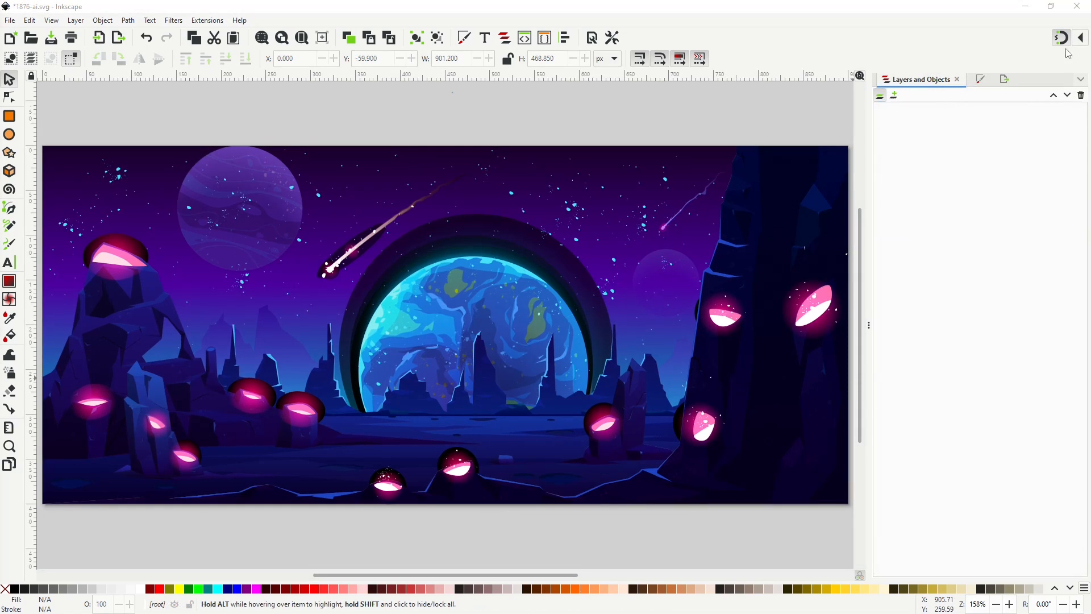
Add a new layer named org.
{"action": "left_click", "coordinate": [894, 97]}
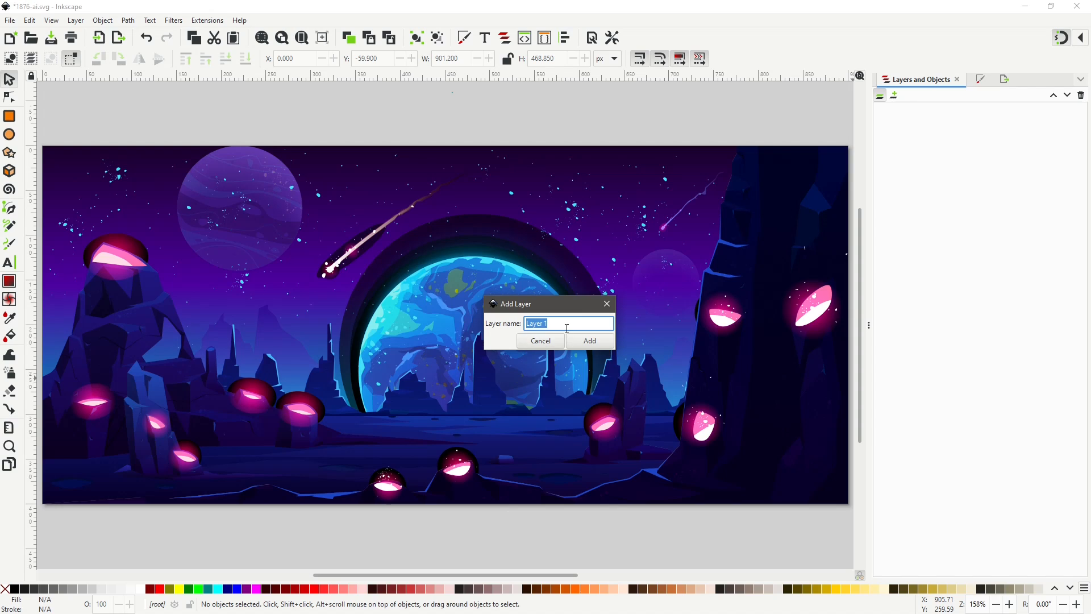
{"action": "type", "text": "org"}
{"action": "left_click", "coordinate": [588, 342]}
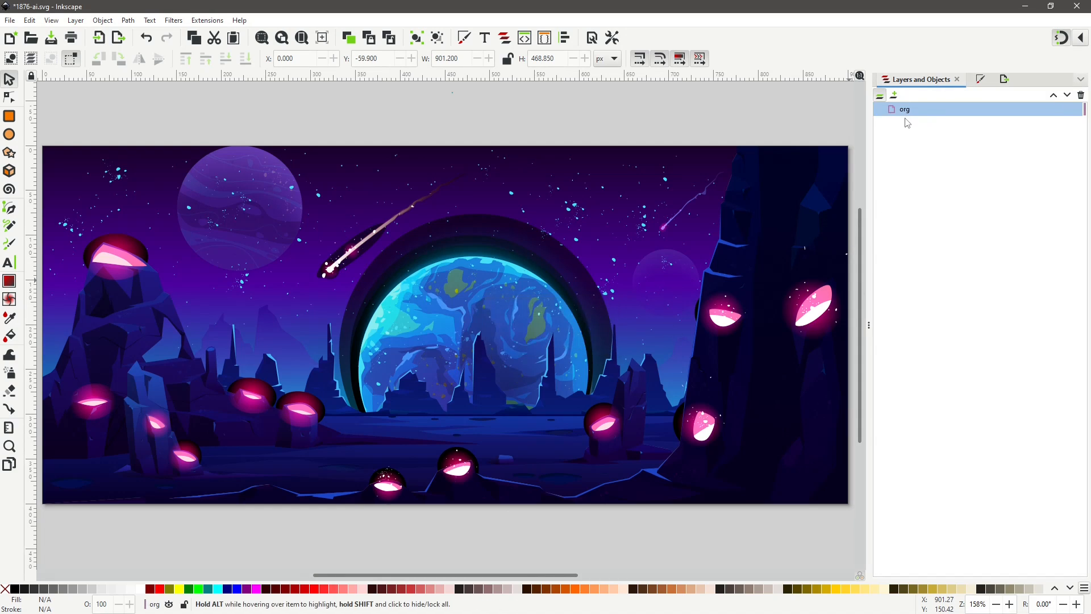
Move the space group into the org layer.
{"action": "left_click", "coordinate": [882, 100]}
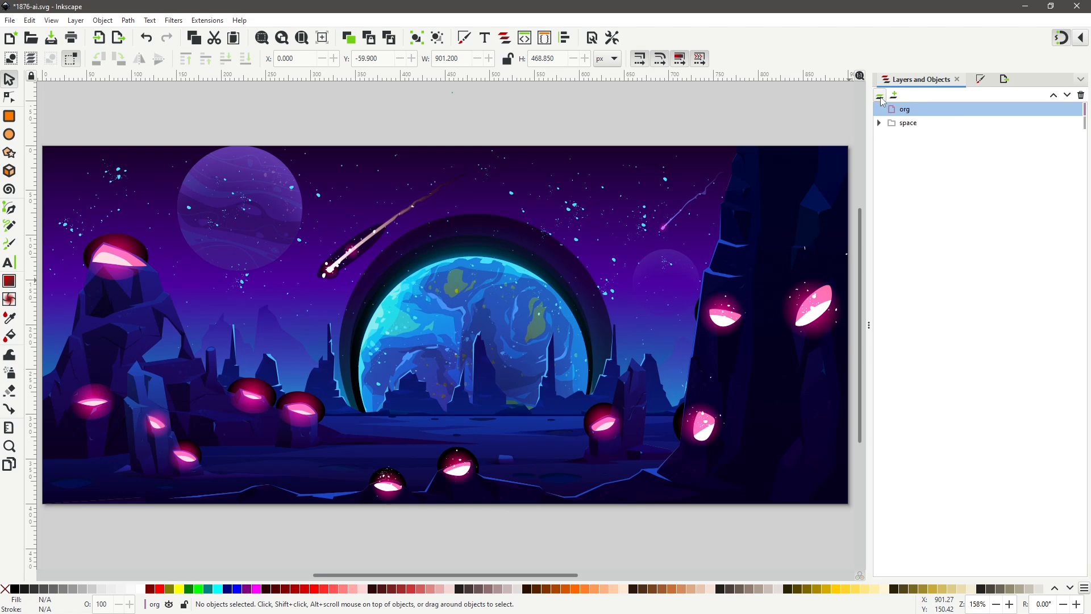
{"action": "left_click", "coordinate": [903, 130]}
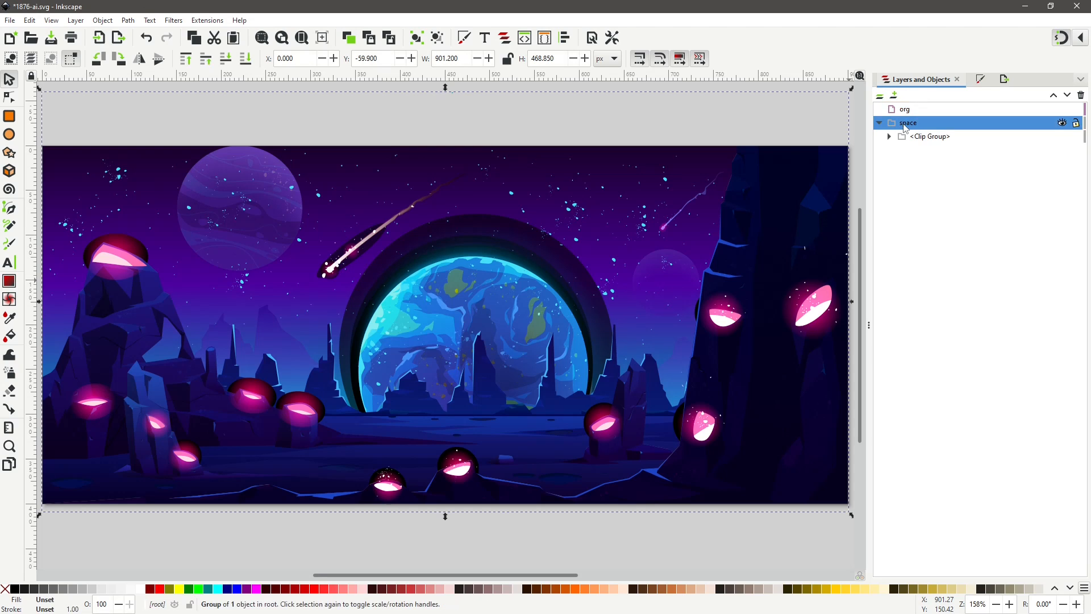
{"action": "right_click", "coordinate": [904, 127]}
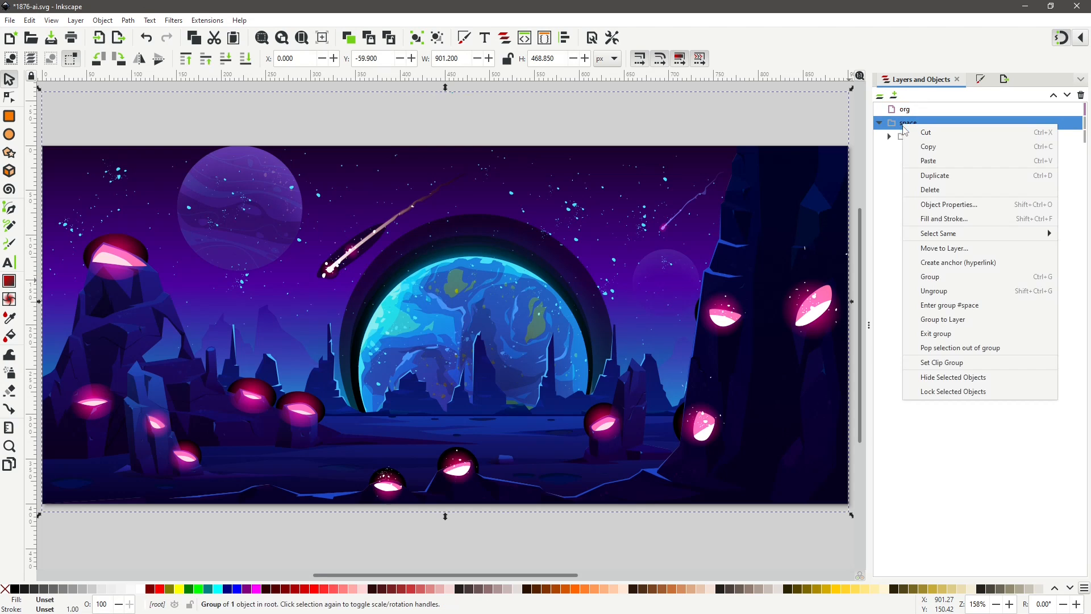
{"action": "left_click", "coordinate": [944, 248]}
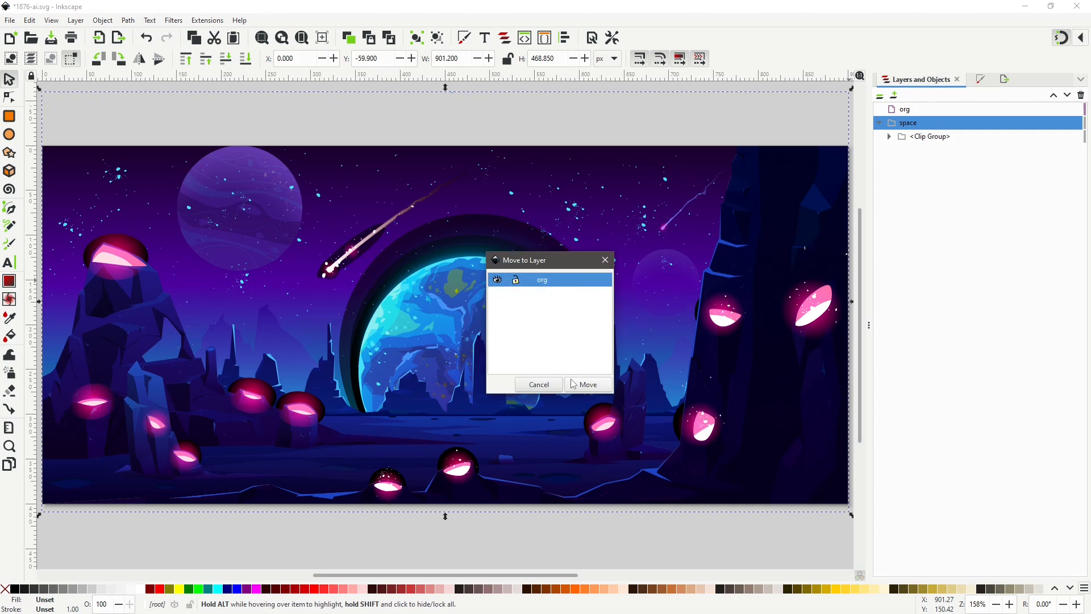
{"action": "left_click", "coordinate": [588, 385]}
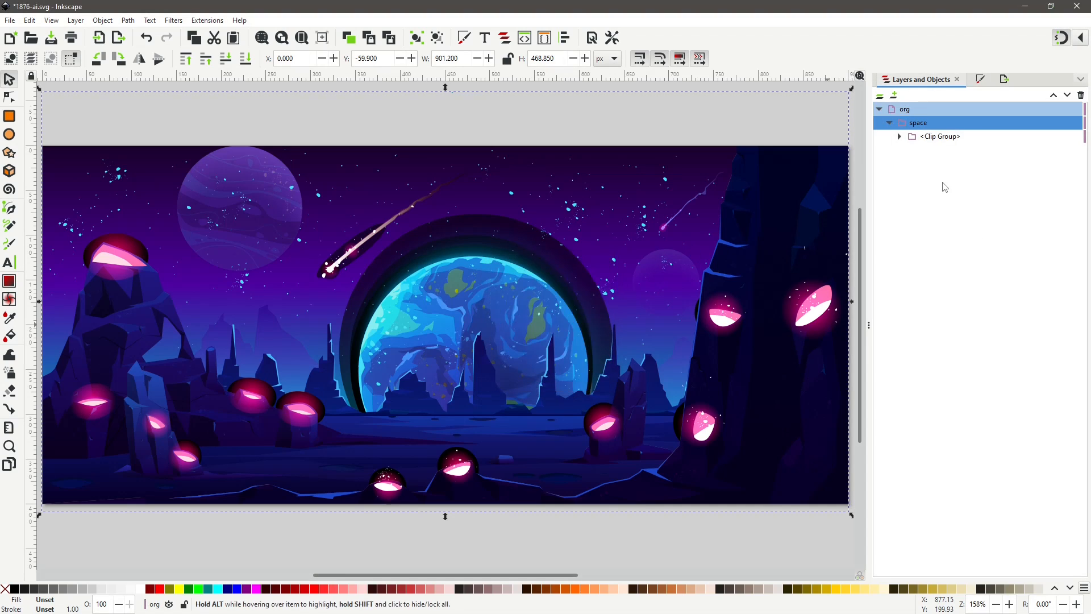
Add a new layer named forground.
{"action": "left_click", "coordinate": [879, 109]}
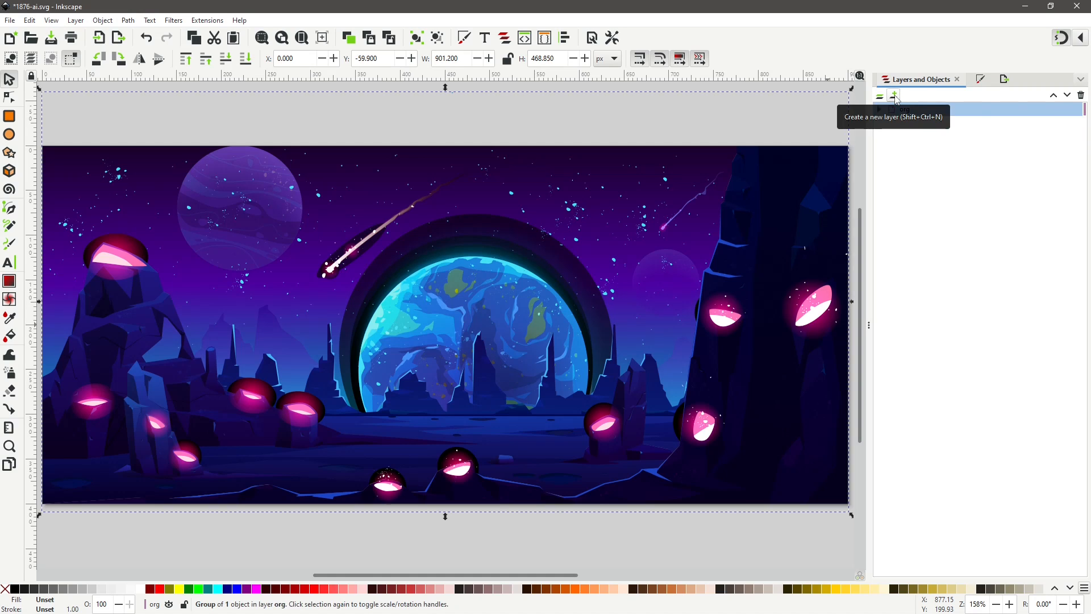
{"action": "left_click", "coordinate": [895, 96]}
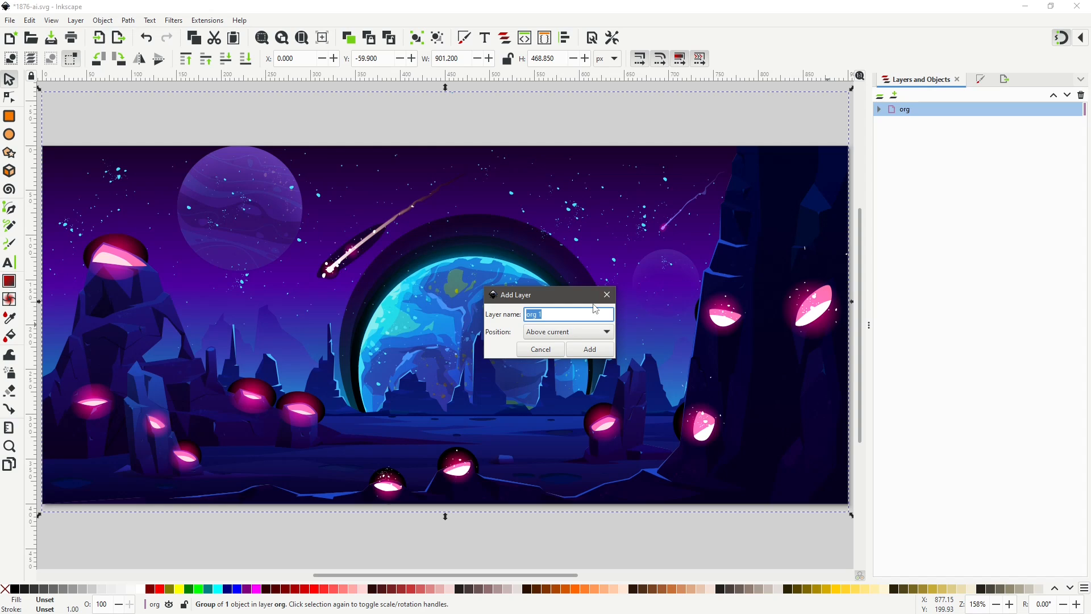
{"action": "type", "text": "F"}
{"action": "key", "text": "BackSpace"}
{"action": "type", "text": "f"}
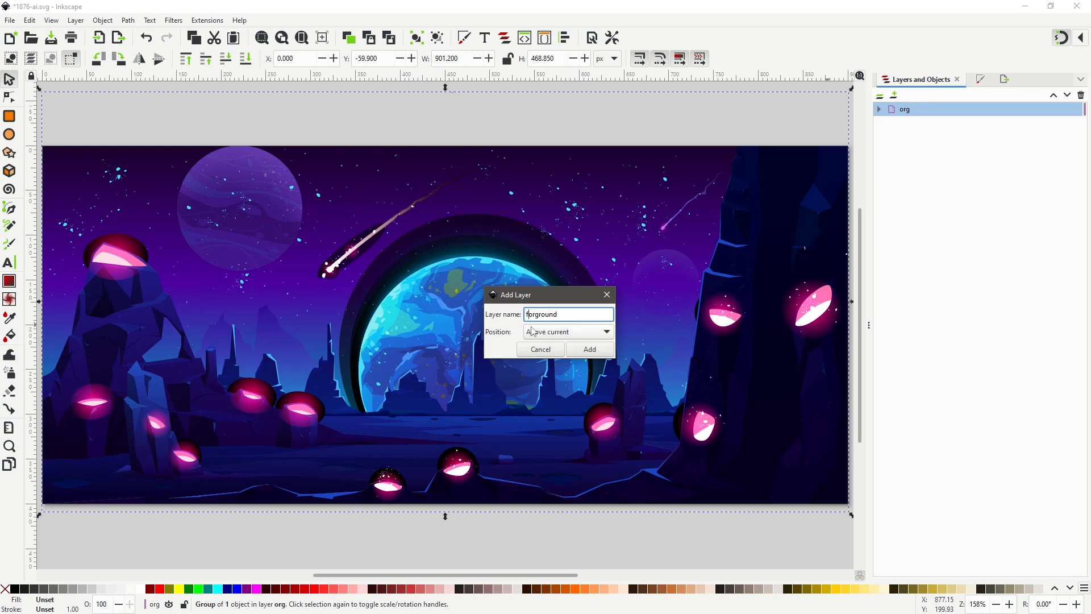
{"action": "left_click", "coordinate": [590, 349]}
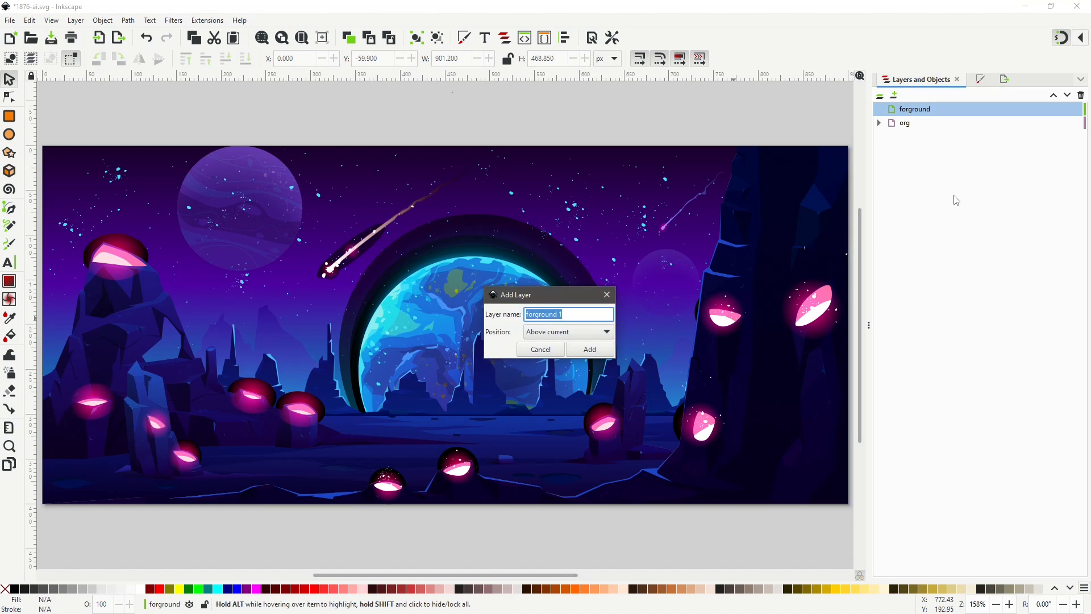
Add two more layers named background and midground 1.
{"action": "type", "text": "back"}
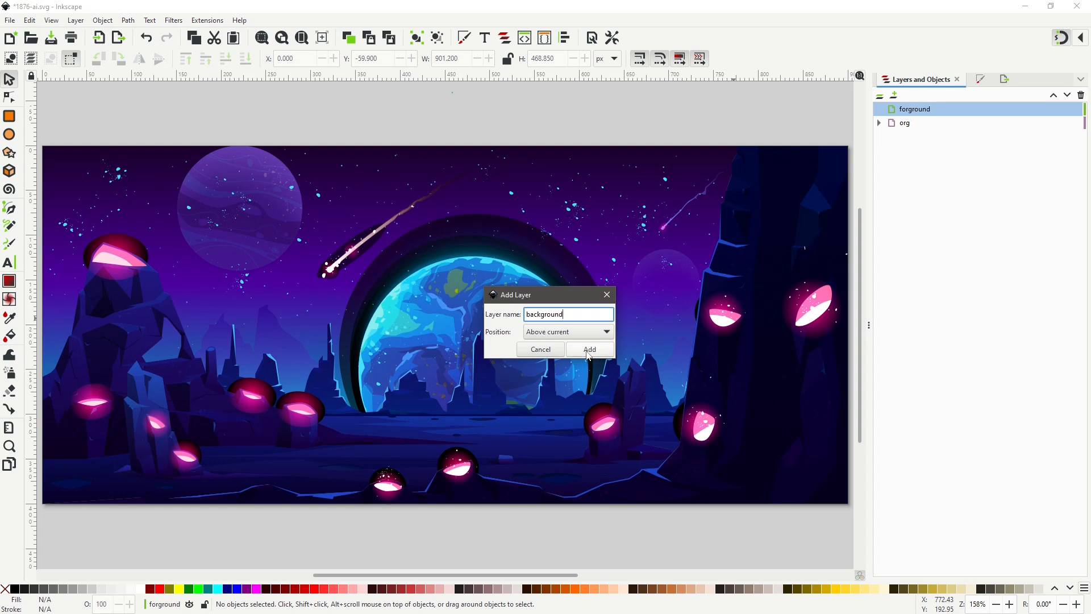
{"action": "key", "text": "Return"}
{"action": "key", "text": "ctrl+shift+n"}
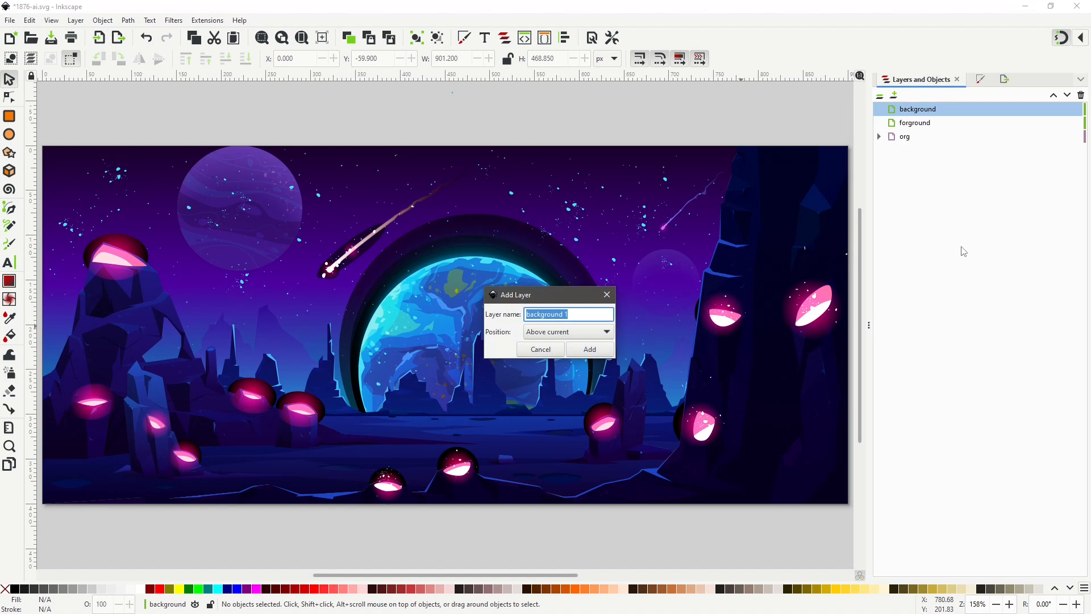
{"action": "type", "text": "mid"}
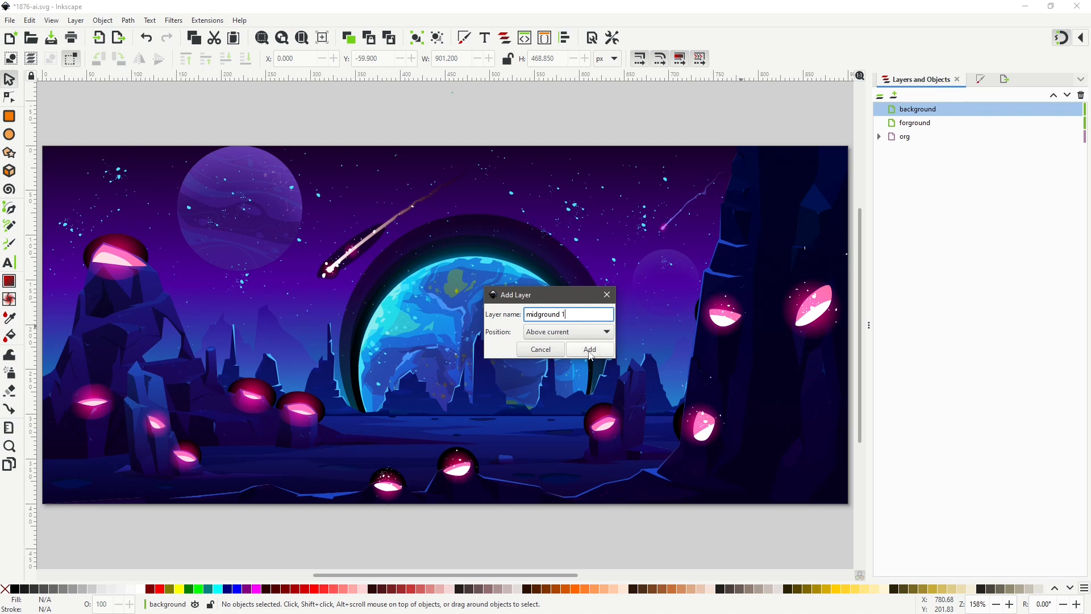
{"action": "key", "text": "Return"}
Add another layer named midground 2.
{"action": "key", "text": "ctrl+shift+n"}
{"action": "type", "text": "midgro"}
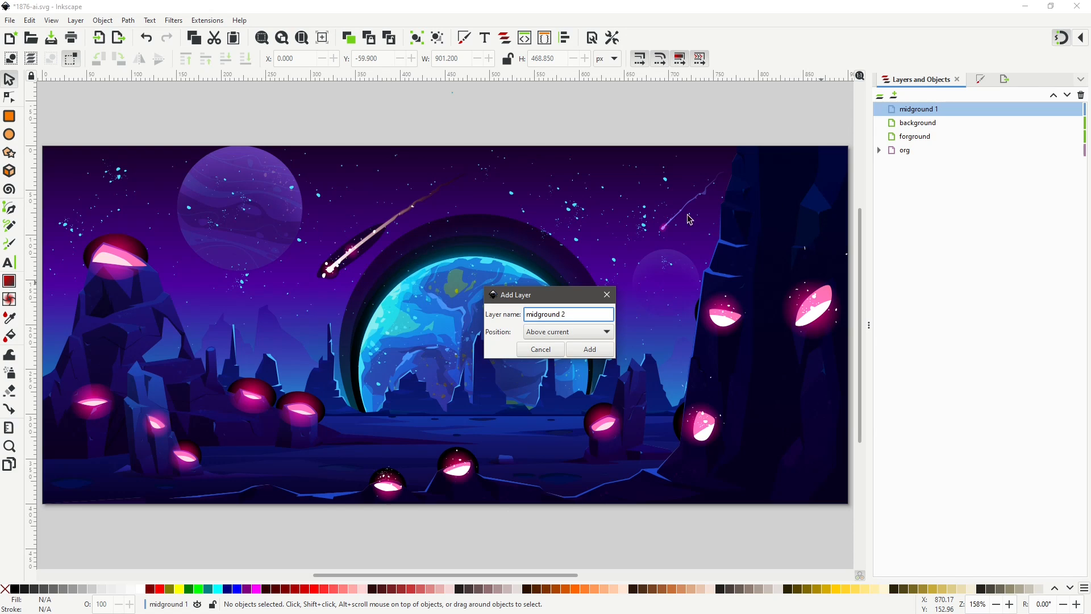
{"action": "left_click", "coordinate": [590, 349]}
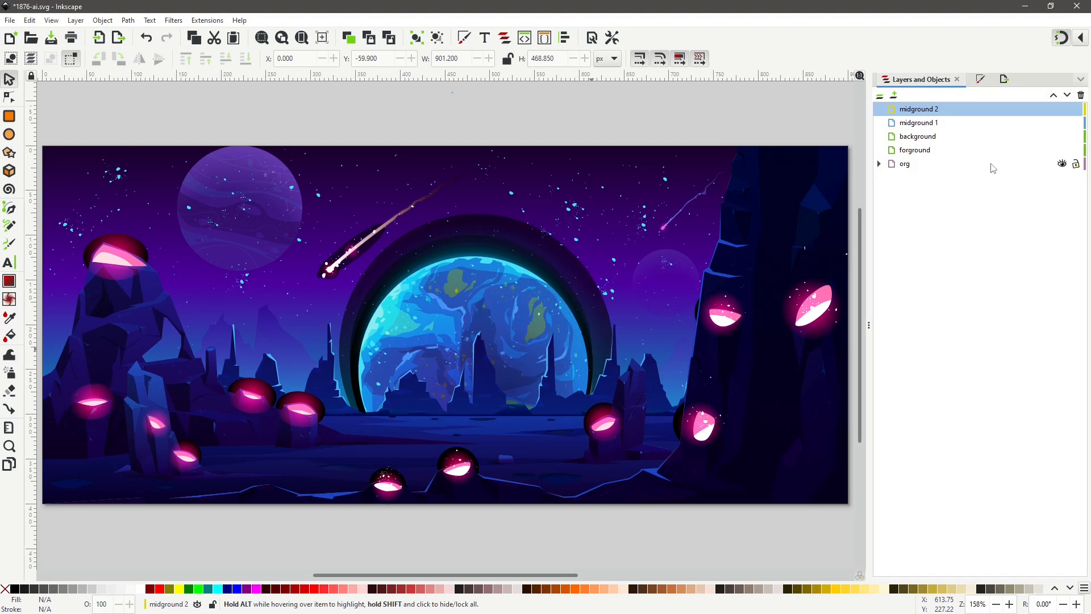
Reorder the layers as forground, midground 1, midground 2 and background, all above org.
{"action": "left_click", "coordinate": [1060, 137]}
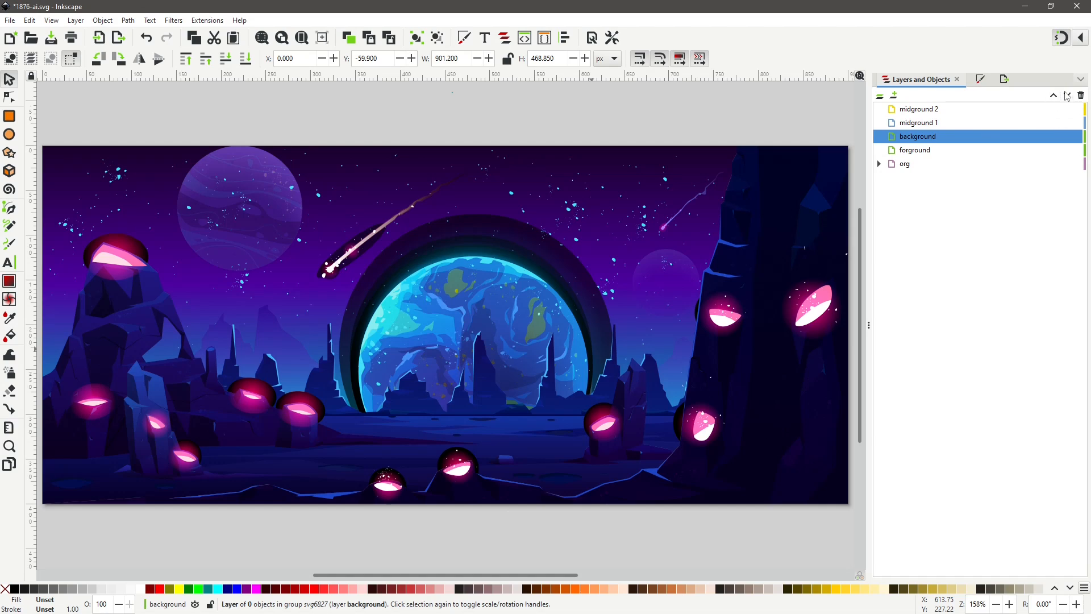
{"action": "left_click", "coordinate": [1067, 95]}
{"action": "left_click", "coordinate": [948, 137]}
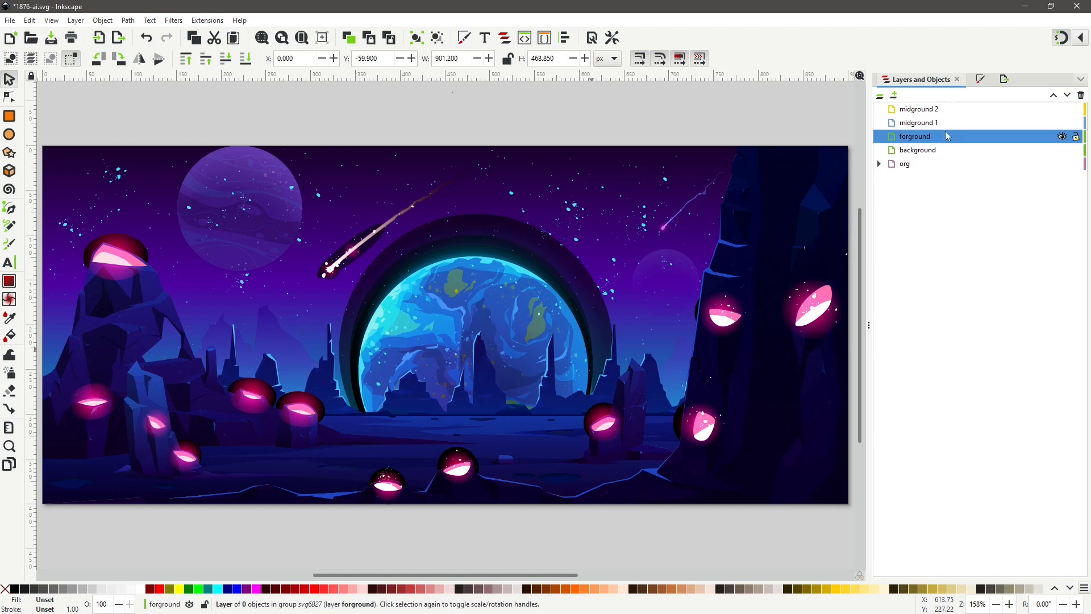
{"action": "left_click", "coordinate": [1054, 96]}
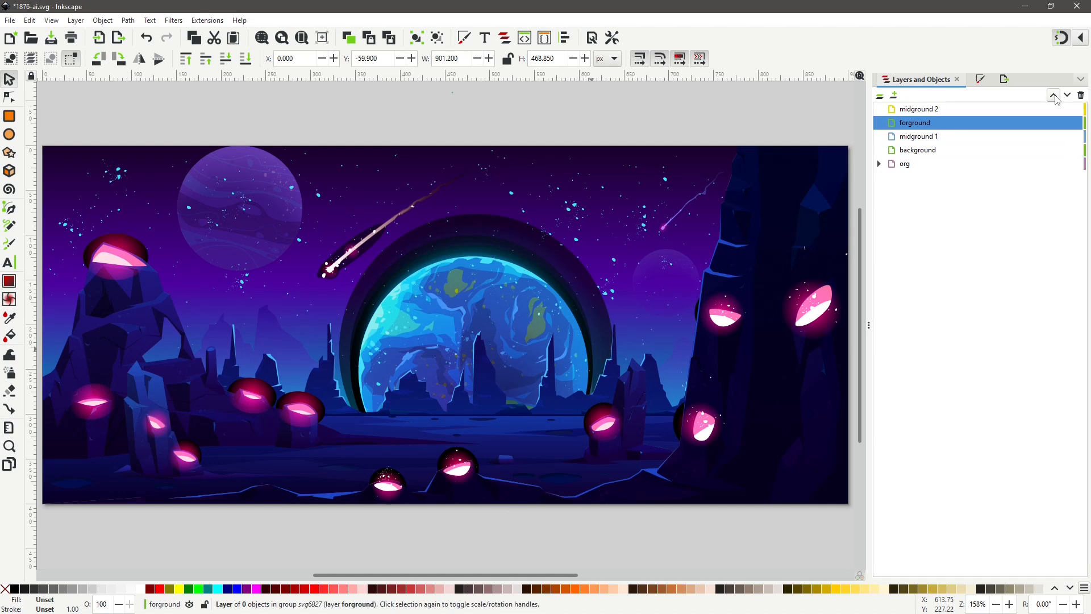
{"action": "left_click", "coordinate": [1054, 95]}
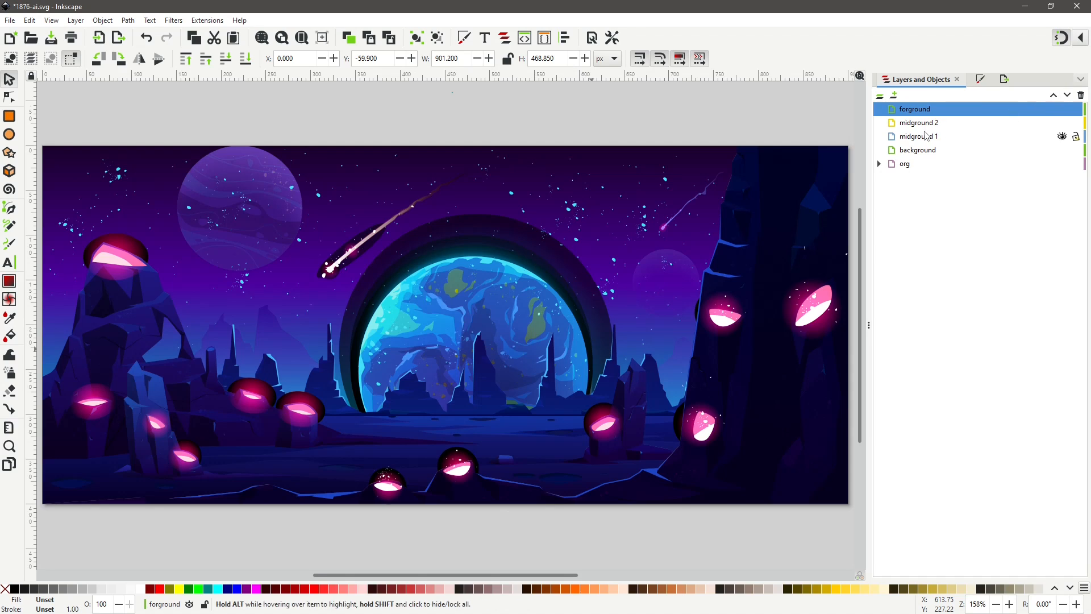
{"action": "left_click", "coordinate": [930, 139]}
{"action": "left_click", "coordinate": [1055, 97]}
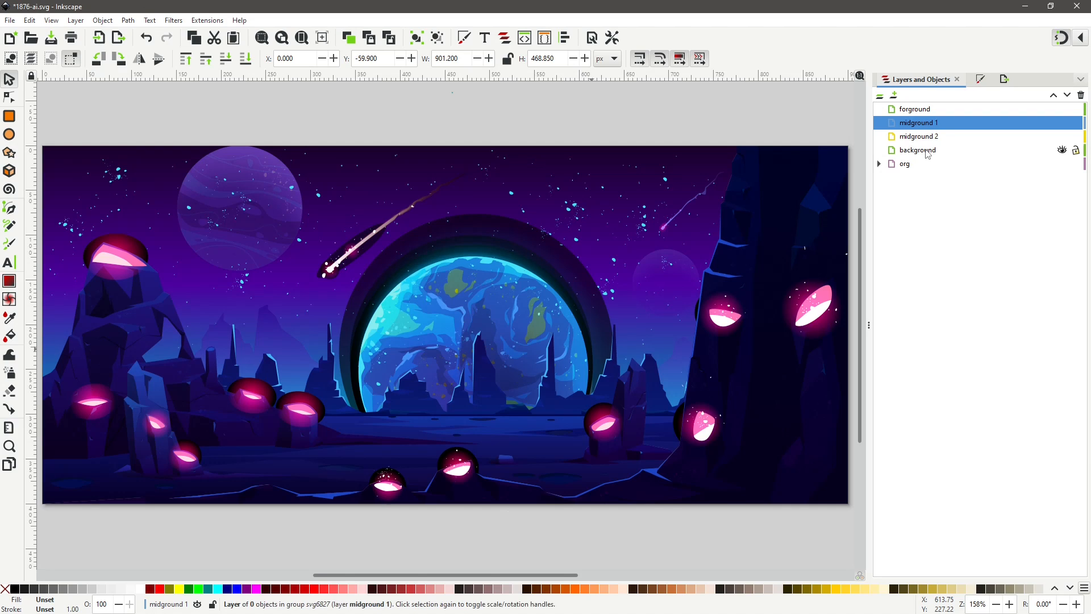
{"action": "left_click", "coordinate": [924, 113]}
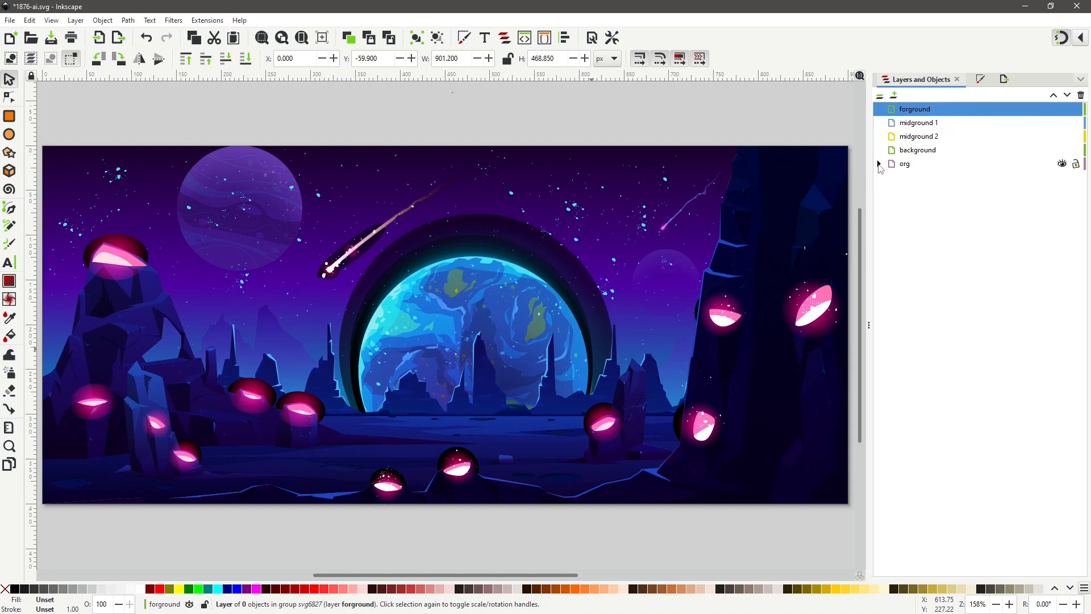
Expand the org layer and enter the space group and its clip group to pick elements on the canvas.
{"action": "left_click", "coordinate": [879, 164]}
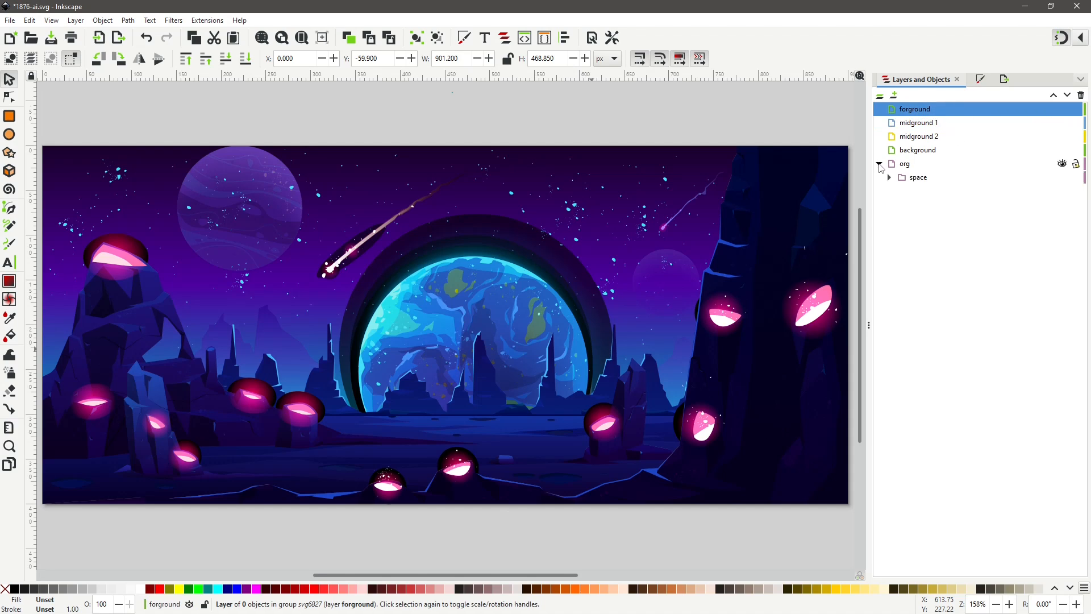
{"action": "left_click", "coordinate": [728, 393]}
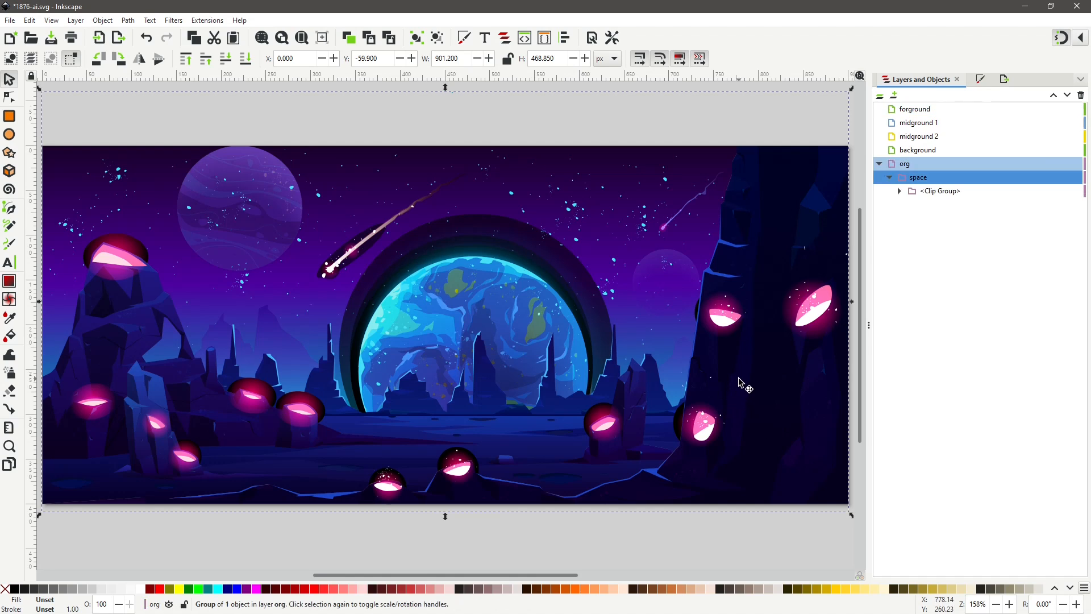
{"action": "double_click", "coordinate": [739, 382]}
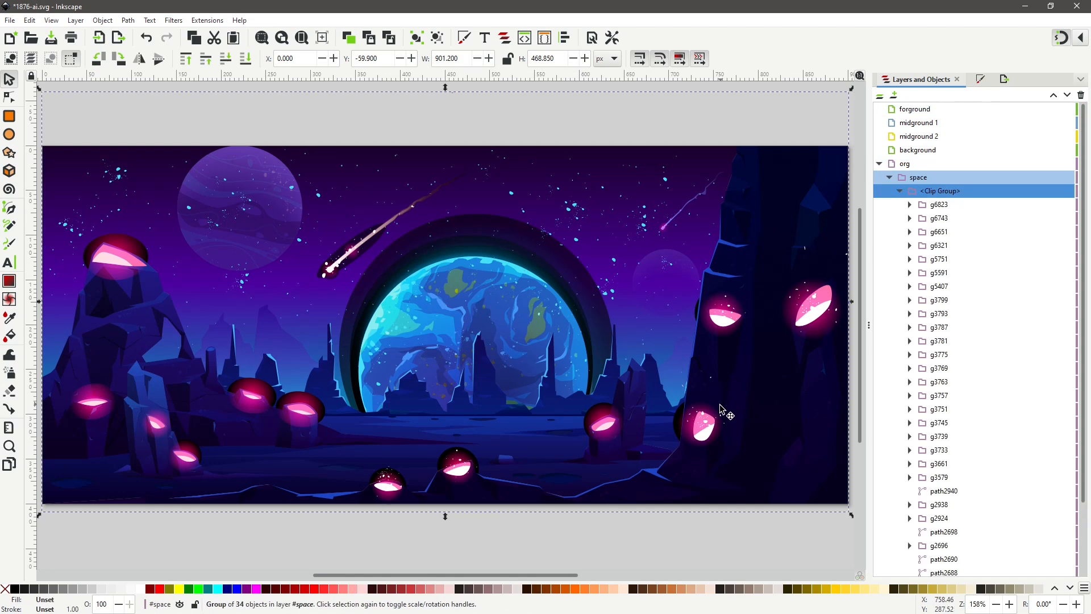
{"action": "double_click", "coordinate": [718, 397]}
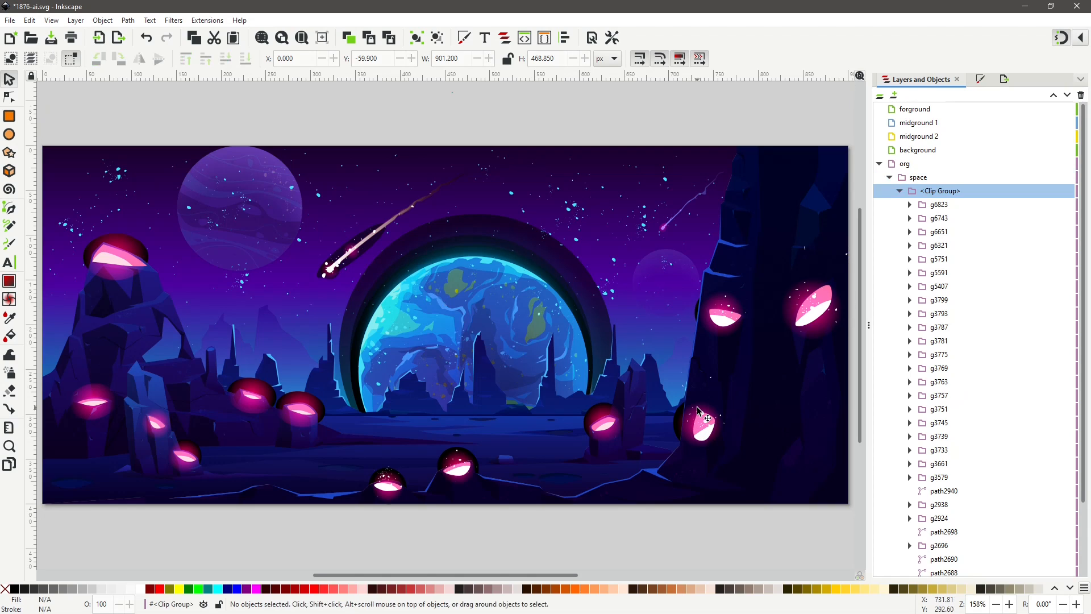
{"action": "double_click", "coordinate": [722, 397]}
{"action": "double_click", "coordinate": [770, 398]}
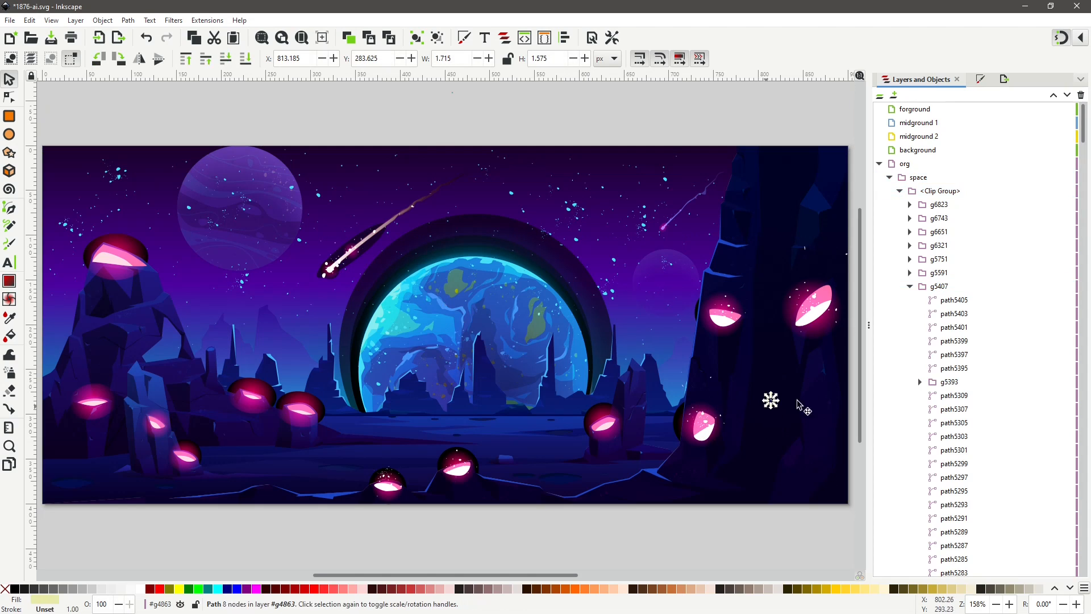
Inspect the subgroups inside g5407 in the object list to see which canvas elements each contains.
{"action": "left_click", "coordinate": [1054, 349]}
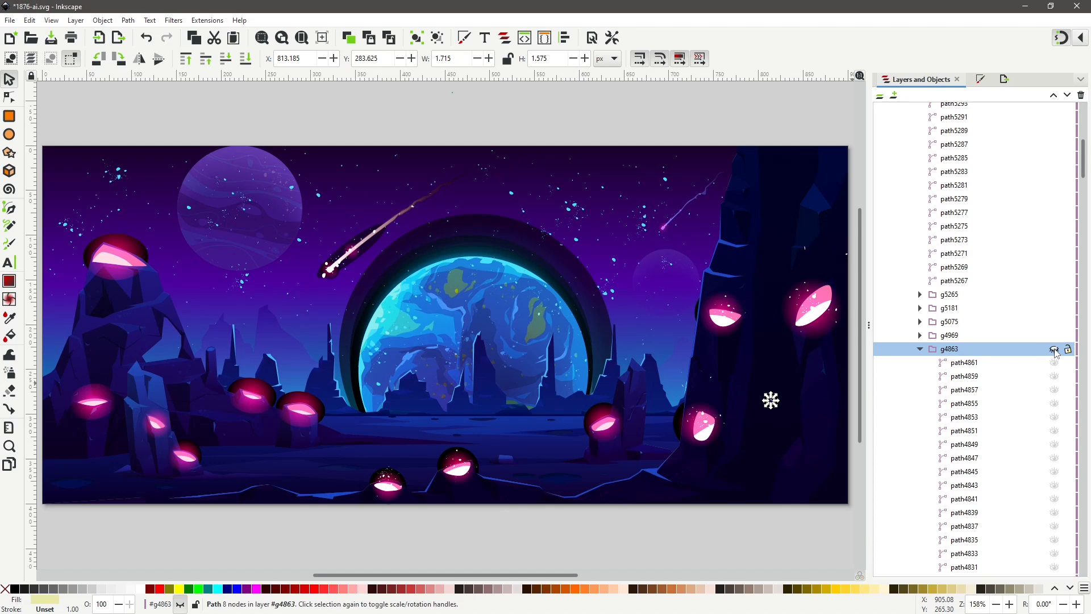
{"action": "left_click", "coordinate": [1055, 348]}
{"action": "left_click", "coordinate": [1045, 337]}
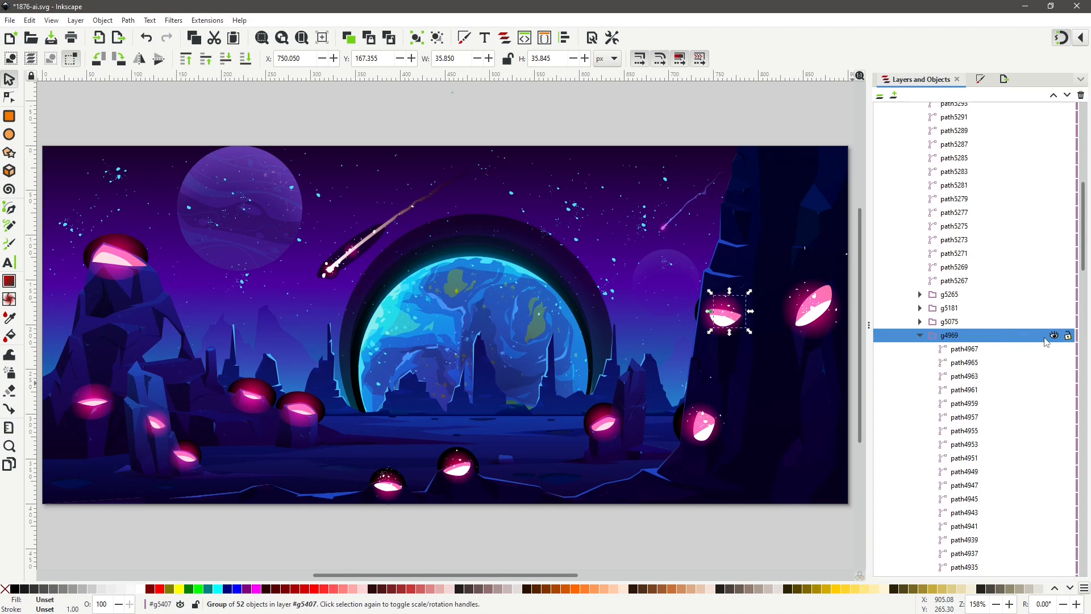
{"action": "left_click", "coordinate": [953, 322]}
{"action": "left_click", "coordinate": [953, 308]}
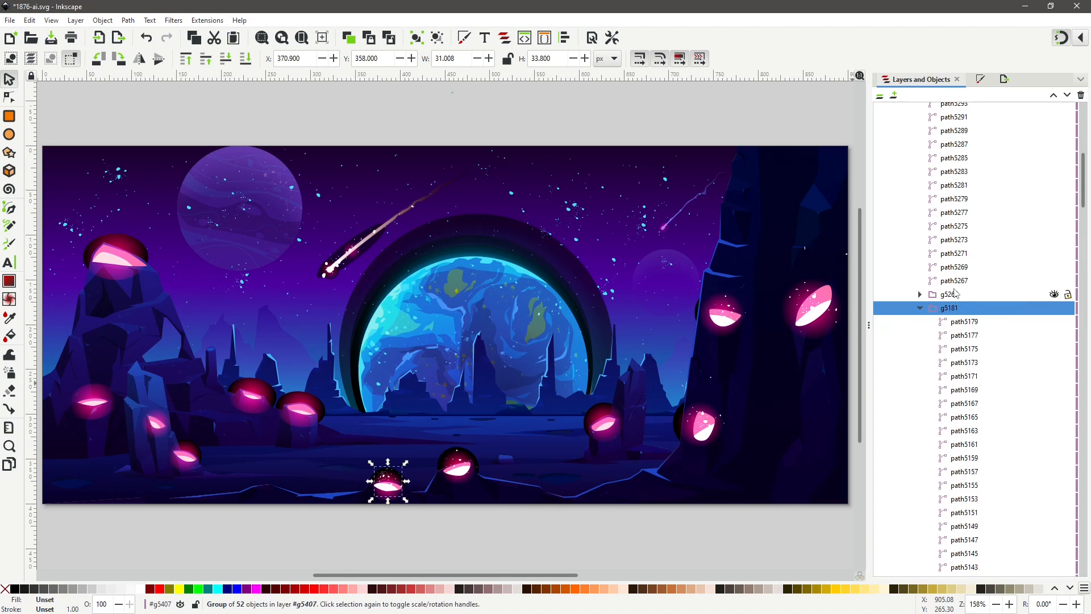
{"action": "left_click", "coordinate": [955, 295]}
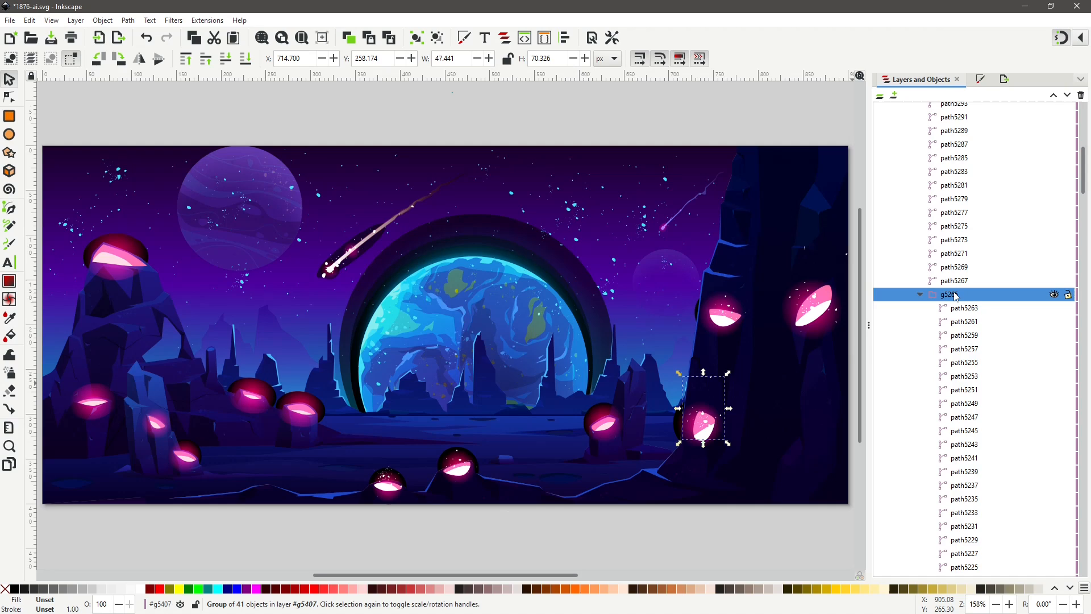
{"action": "left_click", "coordinate": [919, 296]}
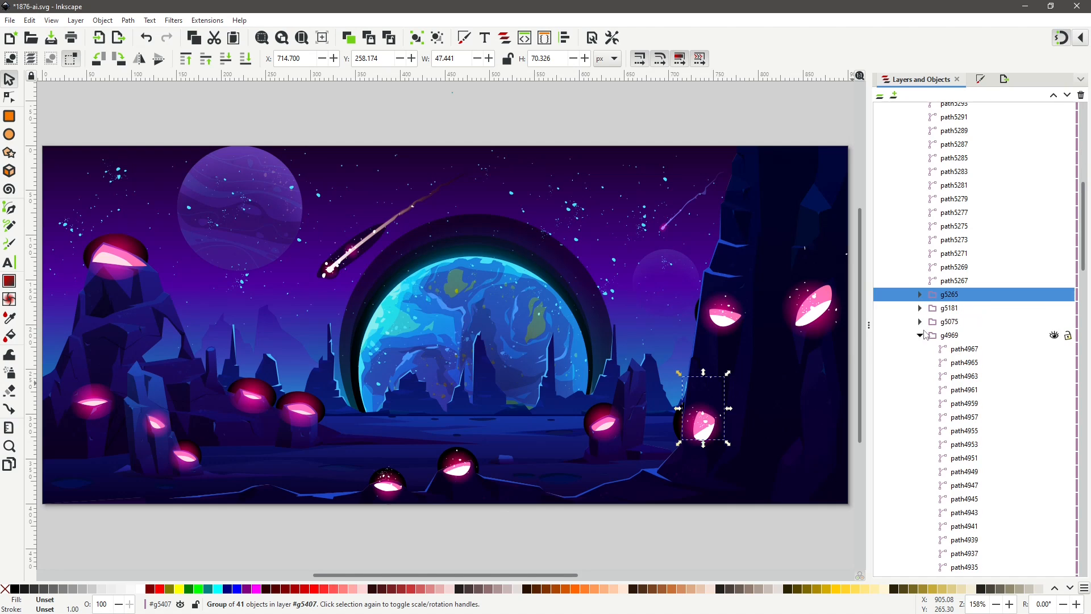
{"action": "scroll", "coordinate": [951, 237], "scroll_direction": "up", "scroll_amount": 5}
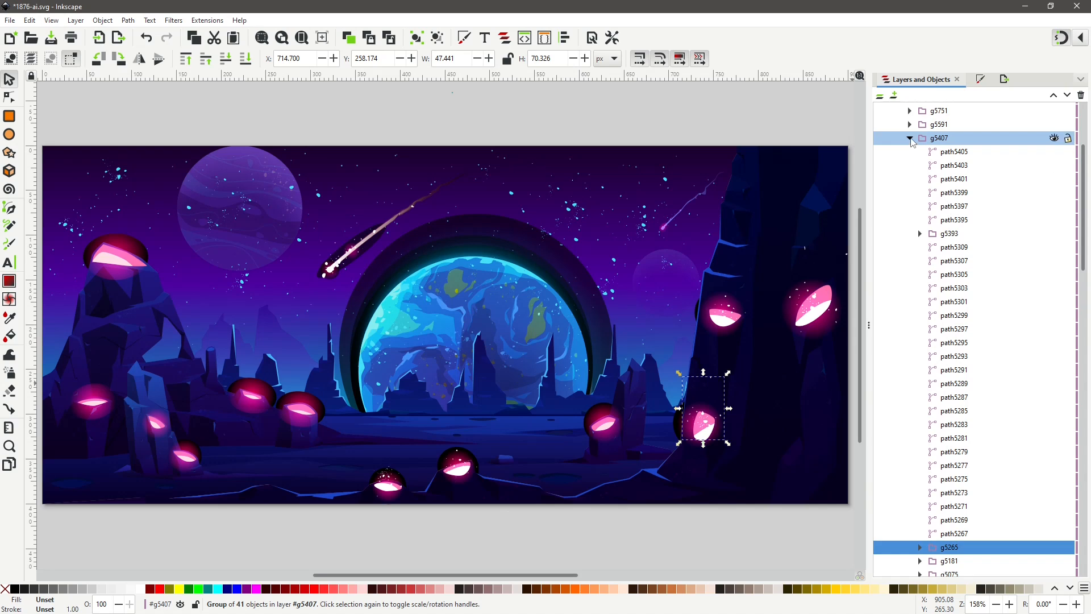
{"action": "left_click", "coordinate": [952, 238]}
{"action": "left_click", "coordinate": [910, 138]}
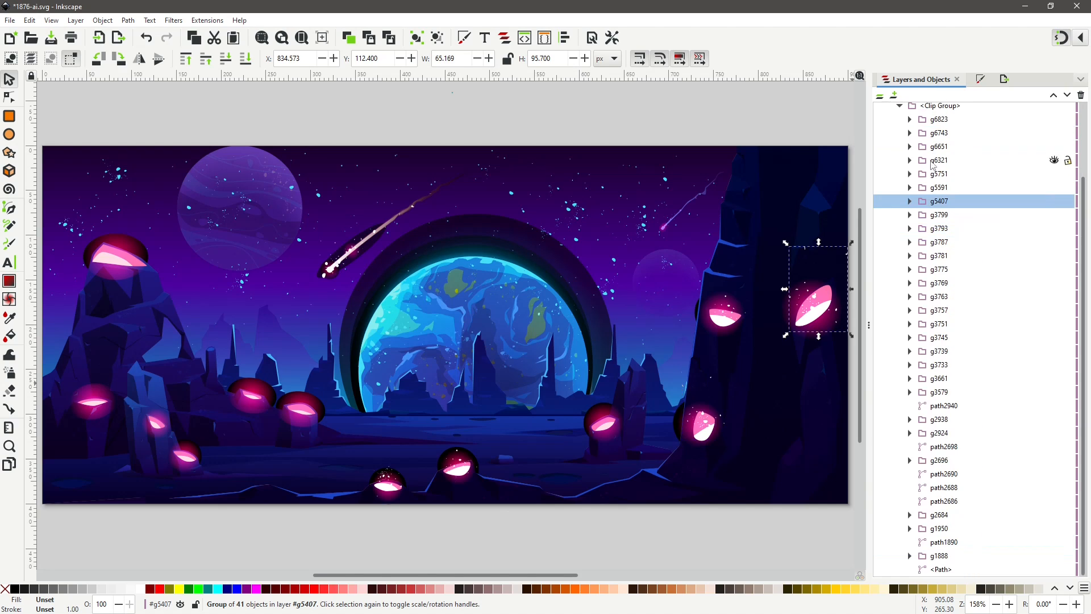
Select the g5407 group in the object list and toggle its visibility to check its contents.
{"action": "left_click", "coordinate": [947, 202]}
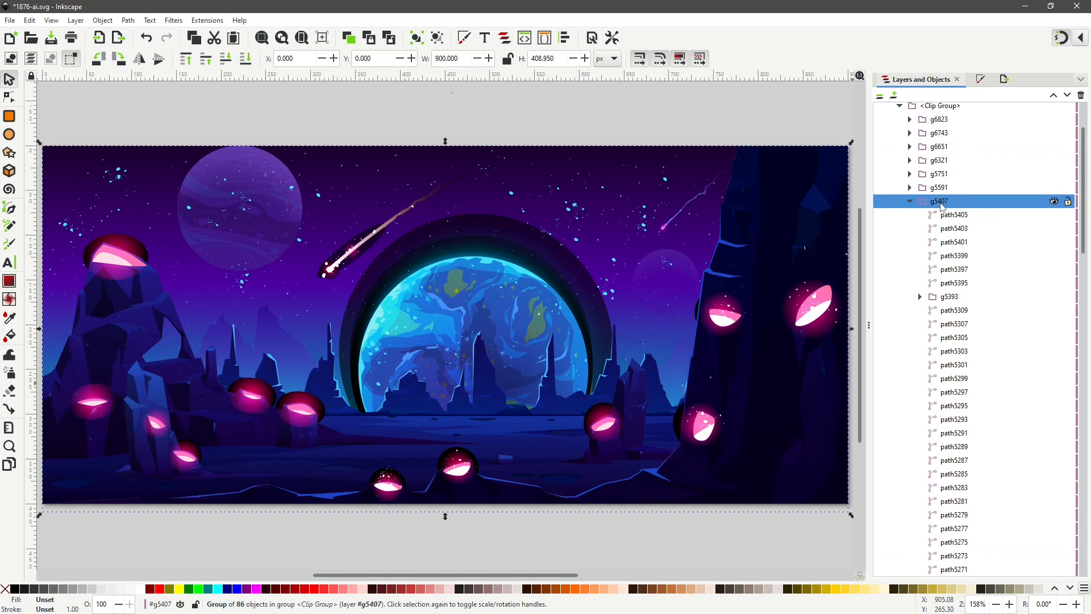
{"action": "left_click", "coordinate": [941, 203]}
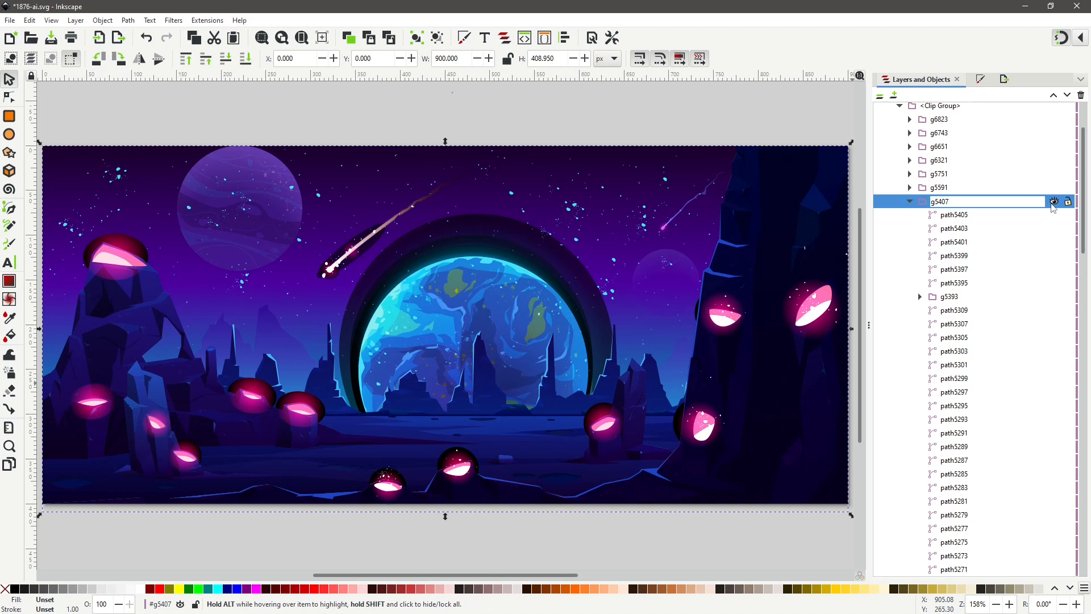
{"action": "left_click", "coordinate": [1054, 202]}
{"action": "left_click", "coordinate": [1055, 201]}
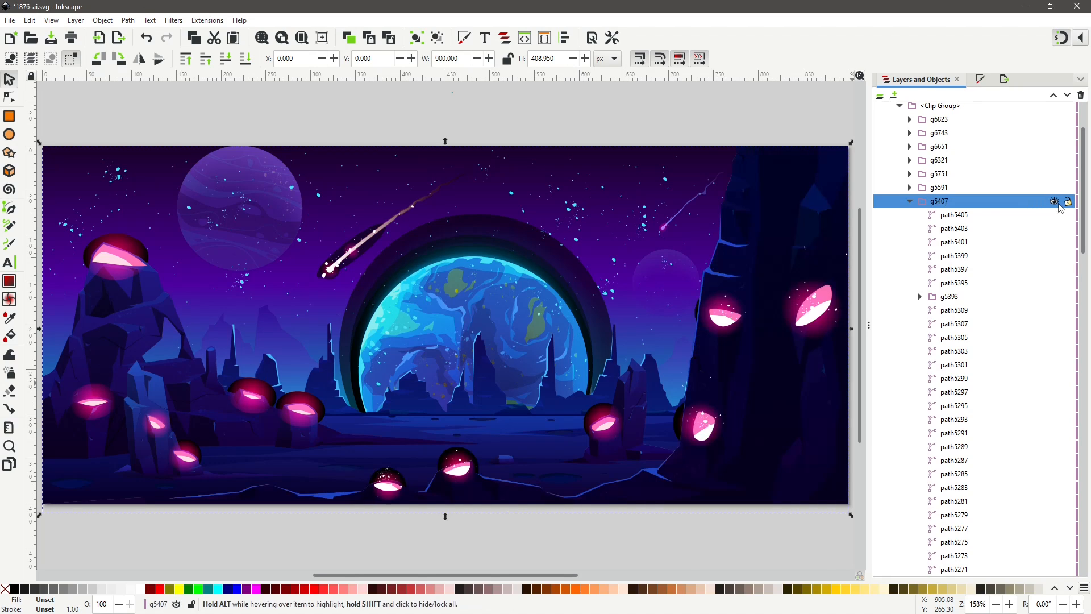
Toggle the g5407 group's visibility once more, then rename the group as mountians.
{"action": "left_click", "coordinate": [909, 203]}
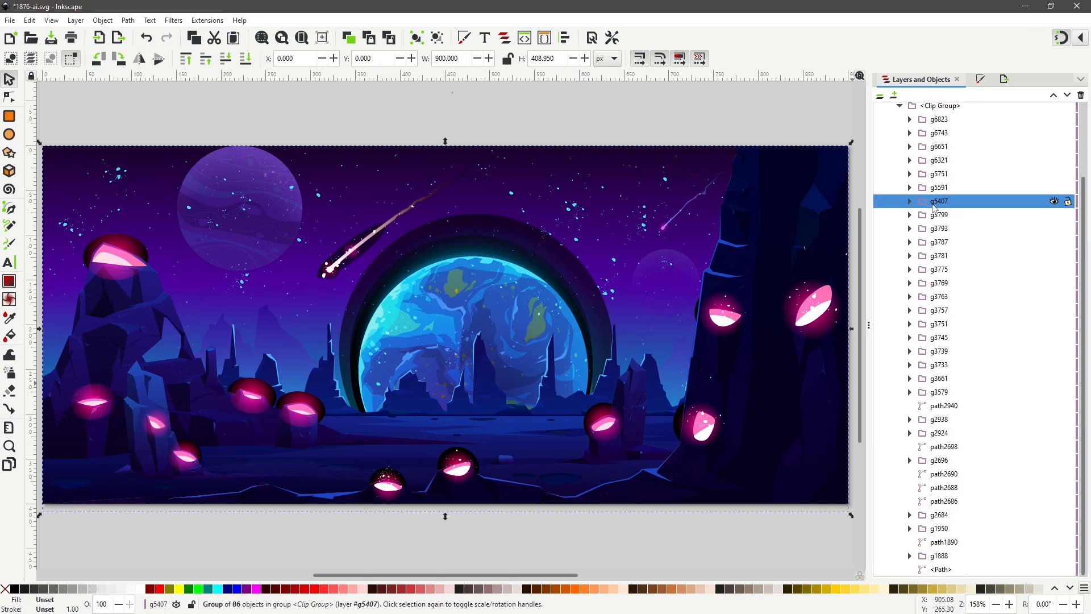
{"action": "left_click", "coordinate": [1055, 201]}
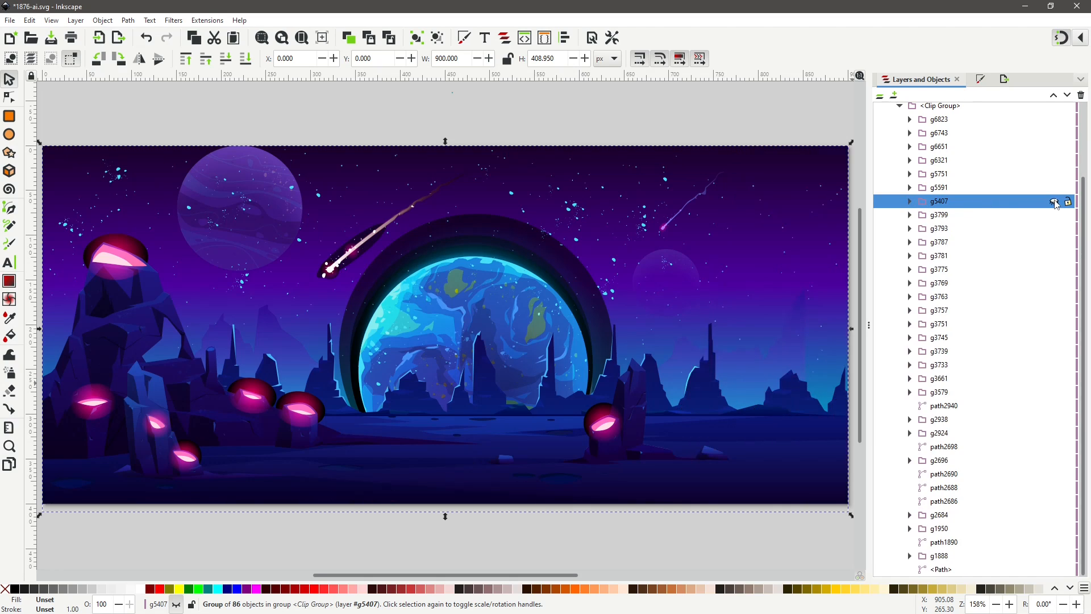
{"action": "left_click", "coordinate": [1055, 202]}
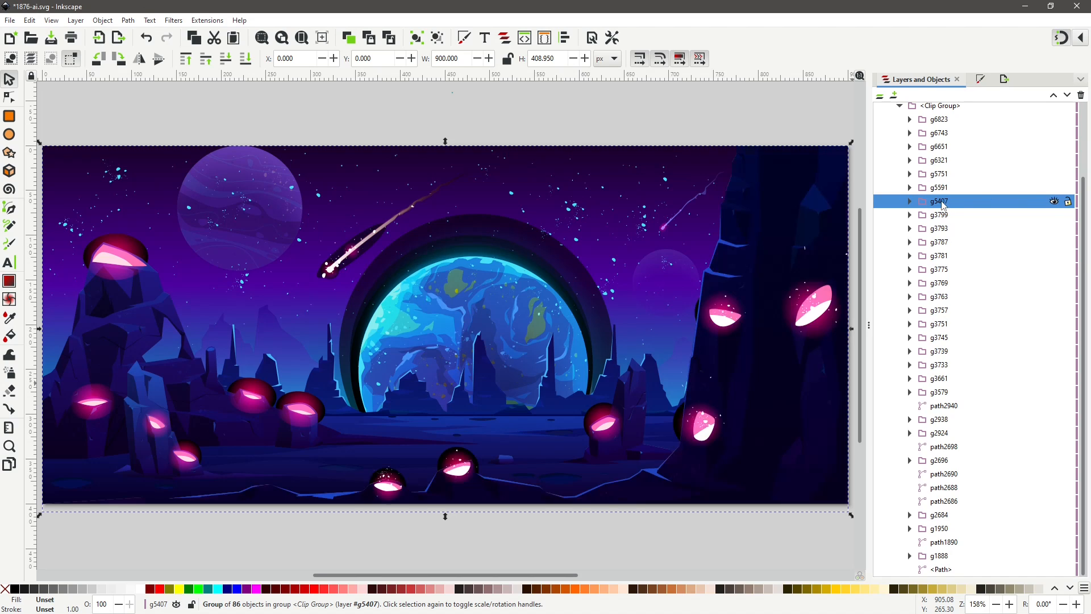
{"action": "double_click", "coordinate": [941, 202]}
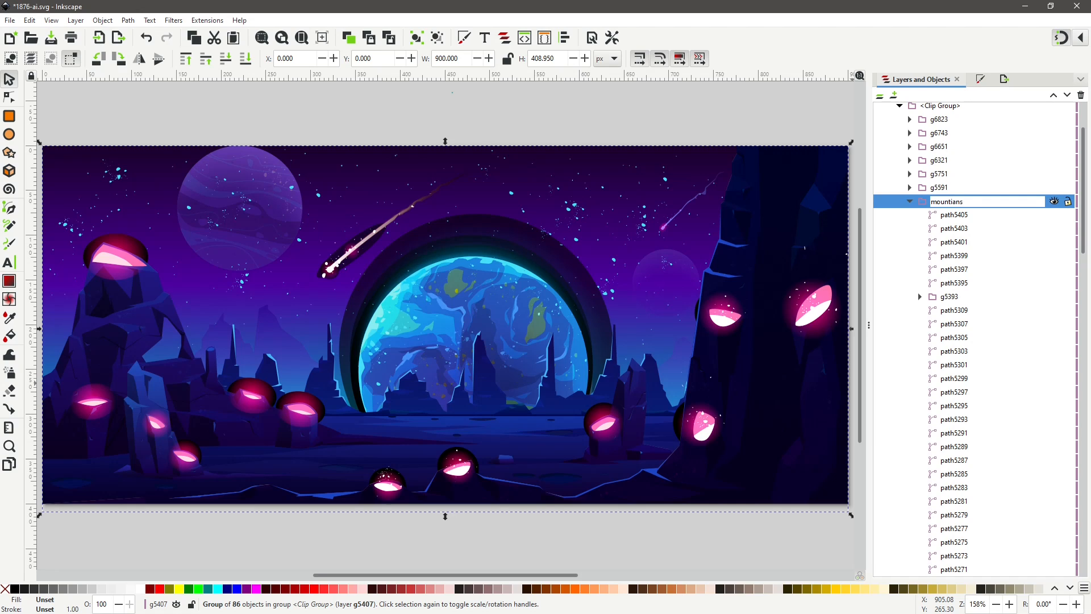
{"action": "left_click", "coordinate": [989, 216]}
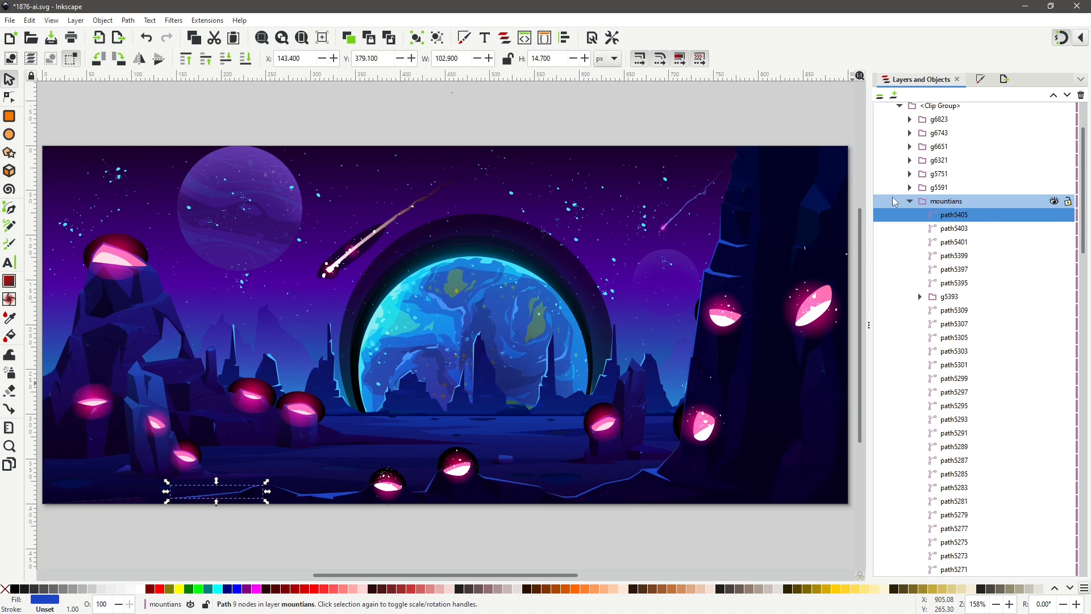
Move the mountians group to the forground layer.
{"action": "left_click", "coordinate": [951, 203]}
{"action": "right_click", "coordinate": [951, 203]}
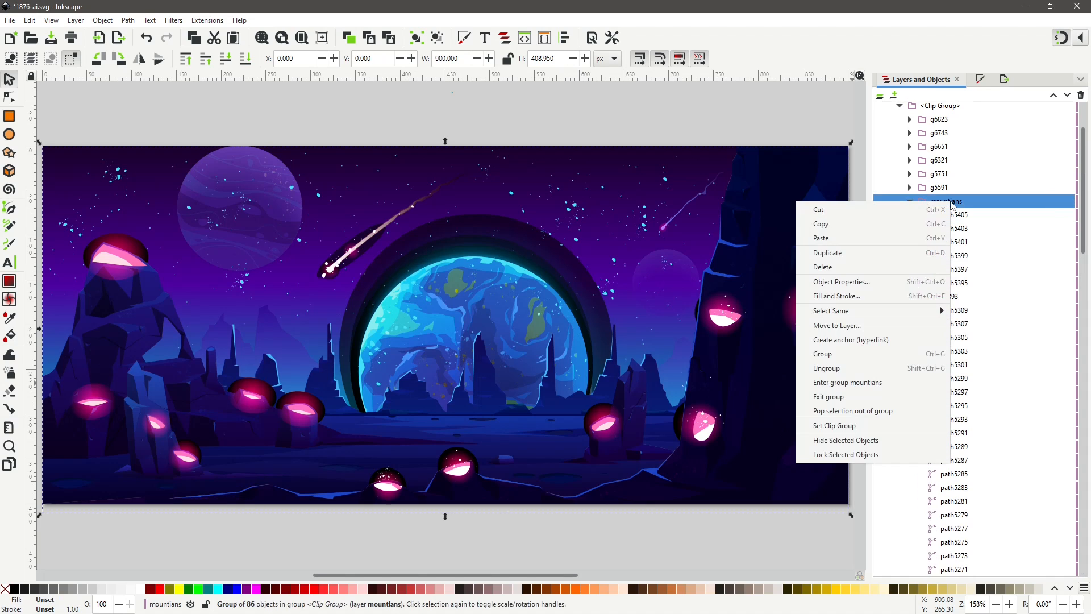
{"action": "left_click", "coordinate": [860, 326]}
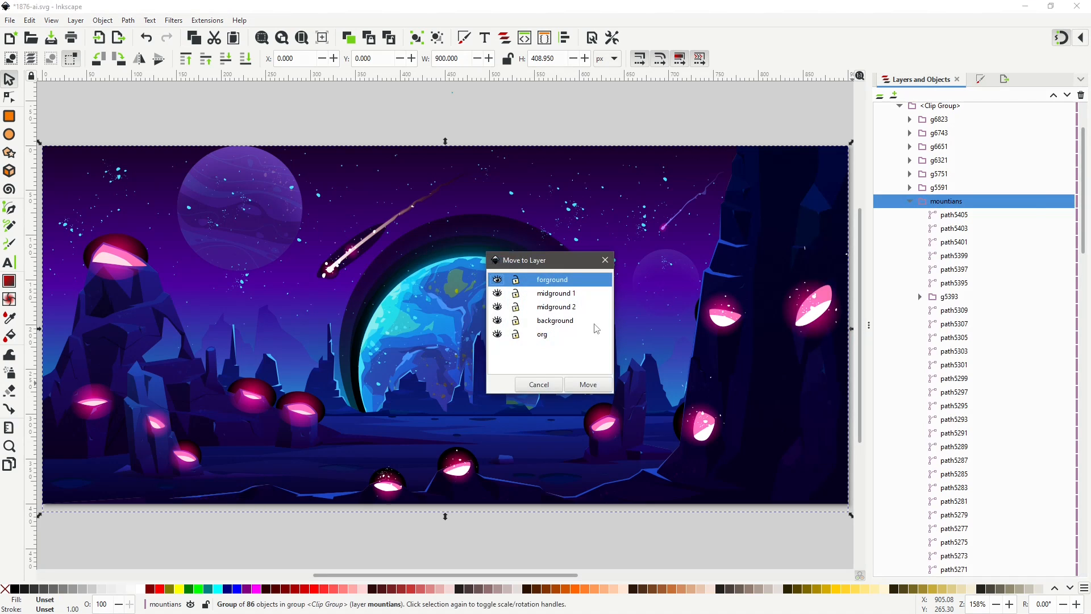
{"action": "left_click", "coordinate": [599, 382]}
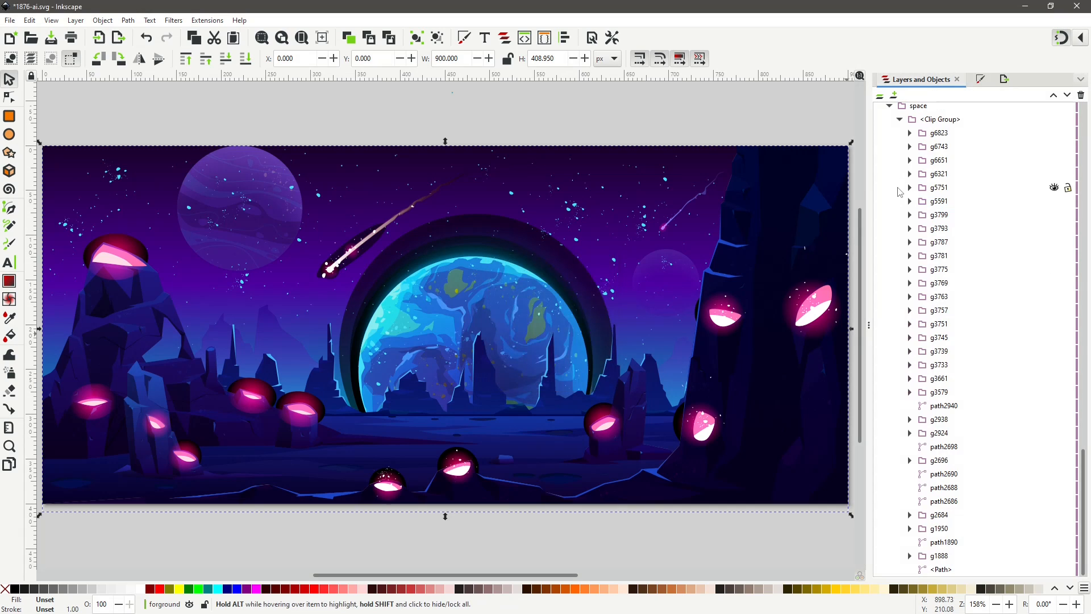
Collapse the mountians group and forground layer, and hide the forground layer.
{"action": "scroll", "coordinate": [938, 196], "scroll_direction": "up", "scroll_amount": 15}
{"action": "scroll", "coordinate": [939, 196], "scroll_direction": "up", "scroll_amount": 10}
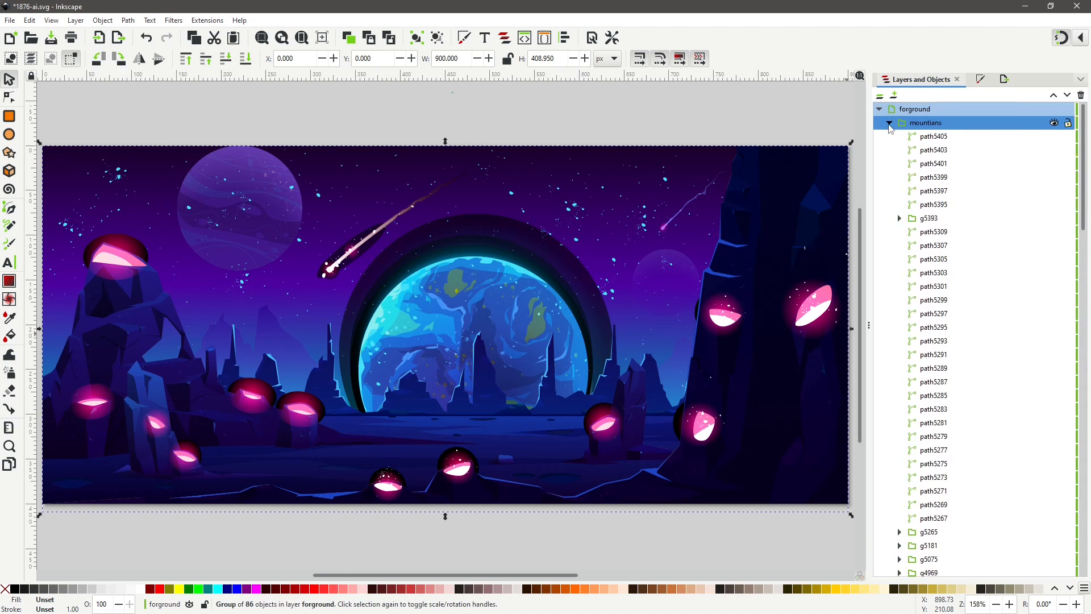
{"action": "left_click", "coordinate": [889, 123]}
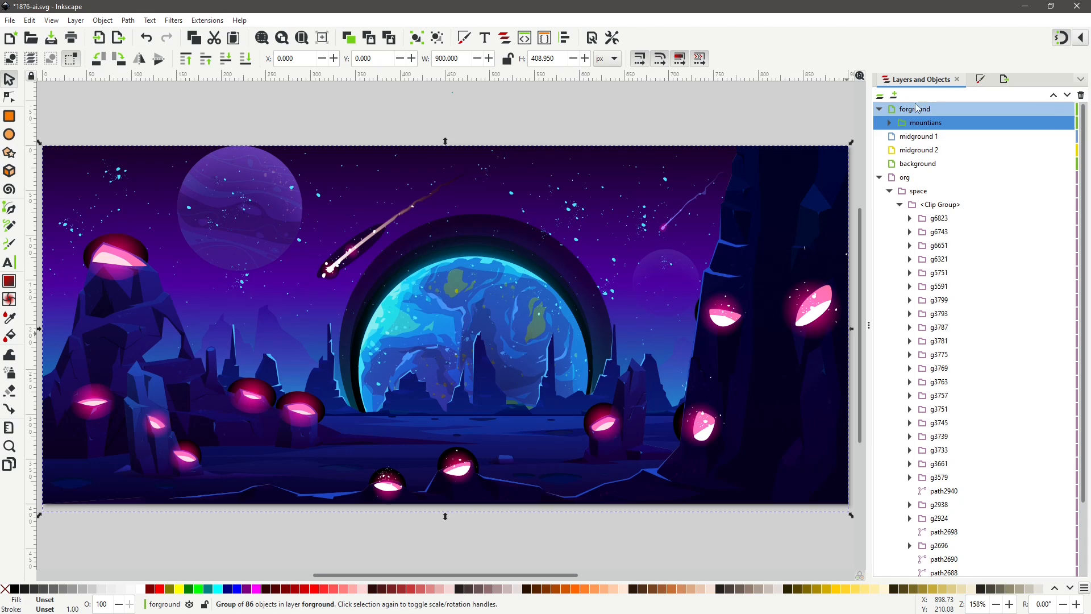
{"action": "left_click", "coordinate": [879, 109]}
{"action": "left_click", "coordinate": [879, 110]}
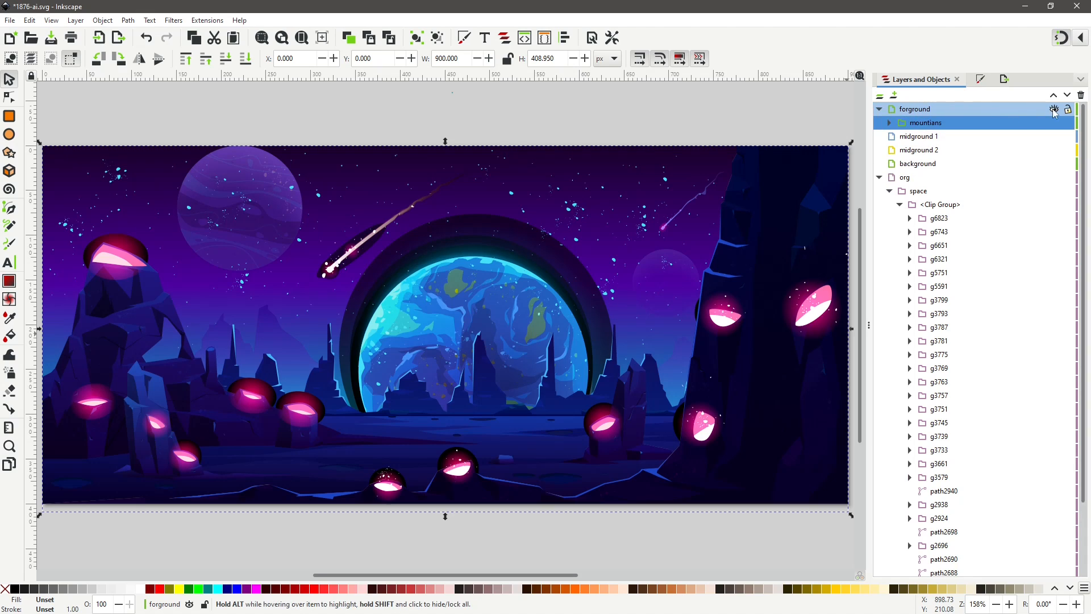
{"action": "left_click", "coordinate": [1055, 110]}
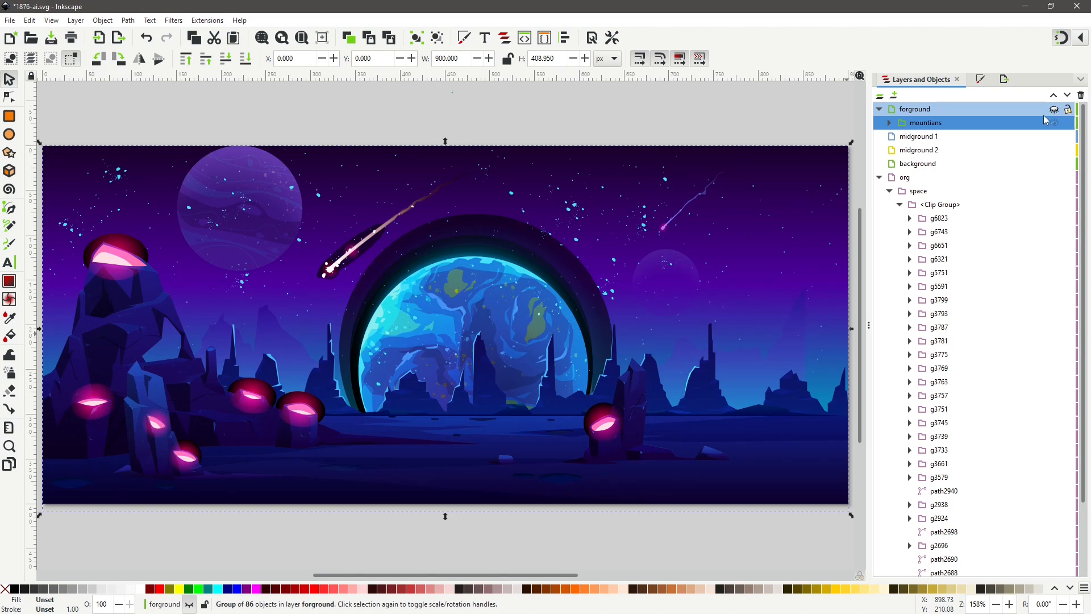
{"action": "left_click", "coordinate": [879, 109]}
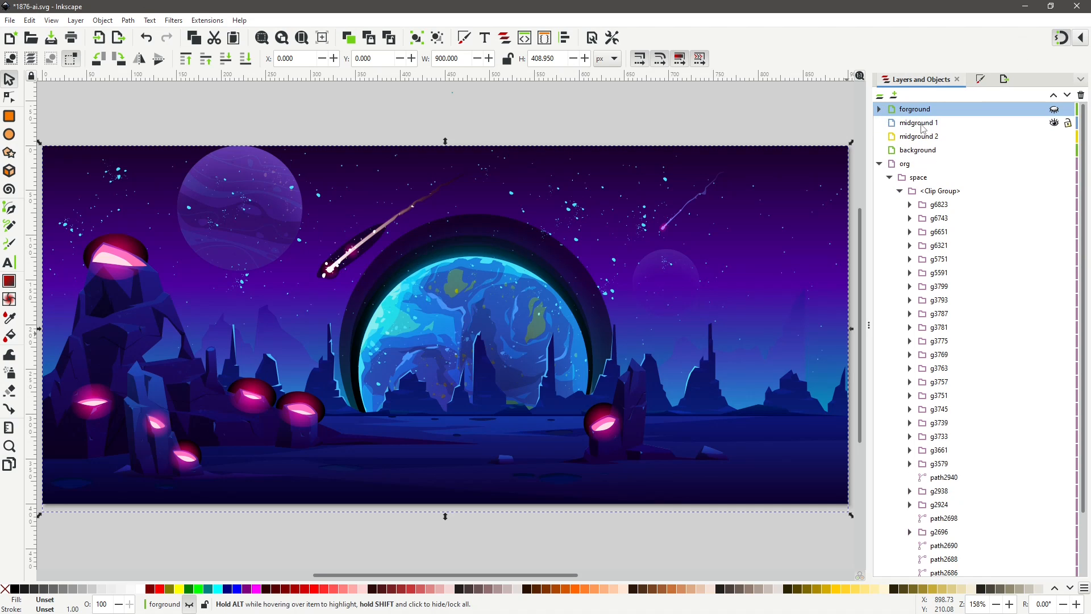
Make midground 1 current, then pick the right glowing rock on the canvas and toggle its group's visibility to identify it.
{"action": "left_click", "coordinate": [922, 124]}
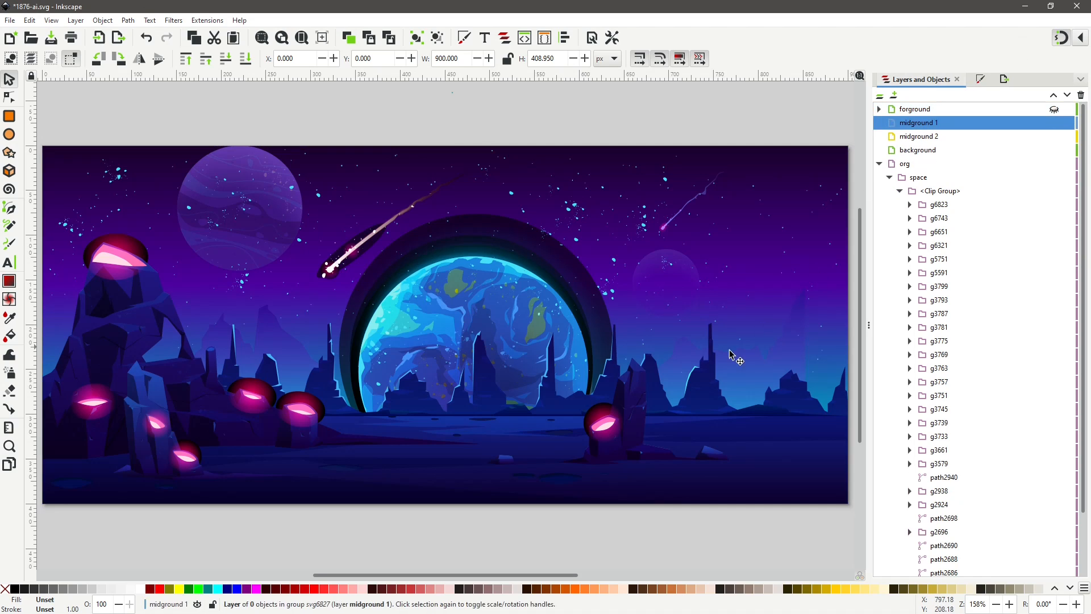
{"action": "left_click", "coordinate": [634, 416]}
{"action": "double_click", "coordinate": [622, 424]}
{"action": "left_click", "coordinate": [629, 427]}
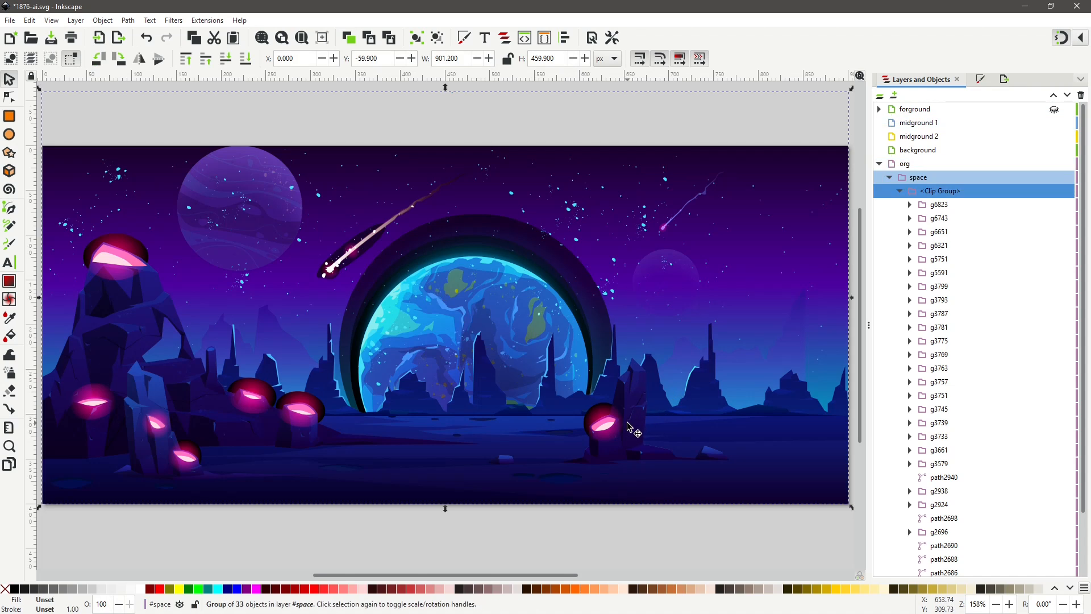
{"action": "double_click", "coordinate": [629, 426]}
{"action": "left_click", "coordinate": [1054, 437]}
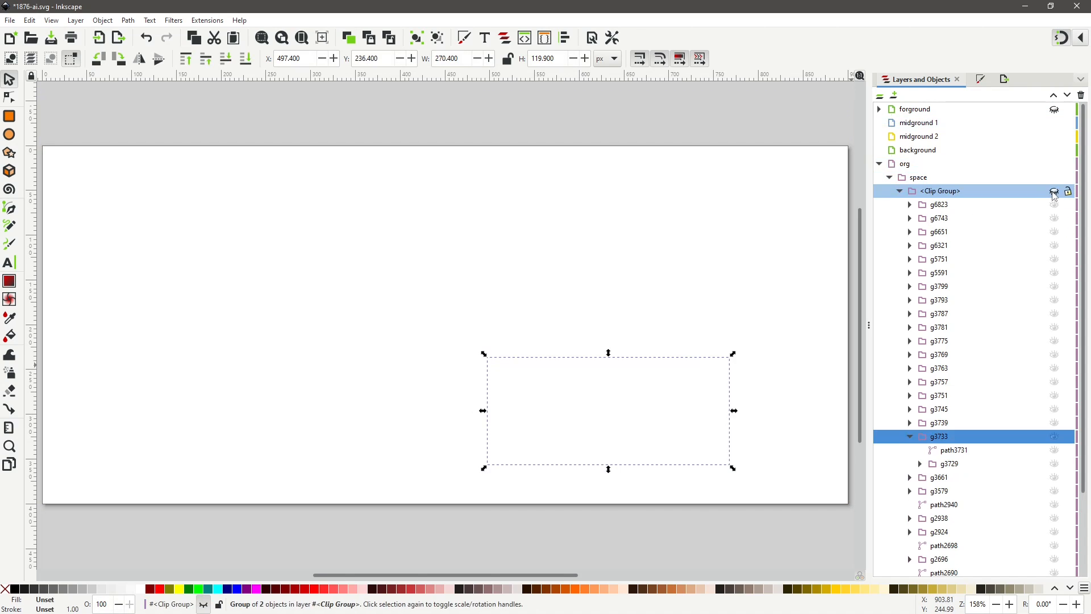
{"action": "left_click", "coordinate": [1055, 437]}
Rename the right glowing rock group g3733 as rock glow R.
{"action": "double_click", "coordinate": [988, 438]}
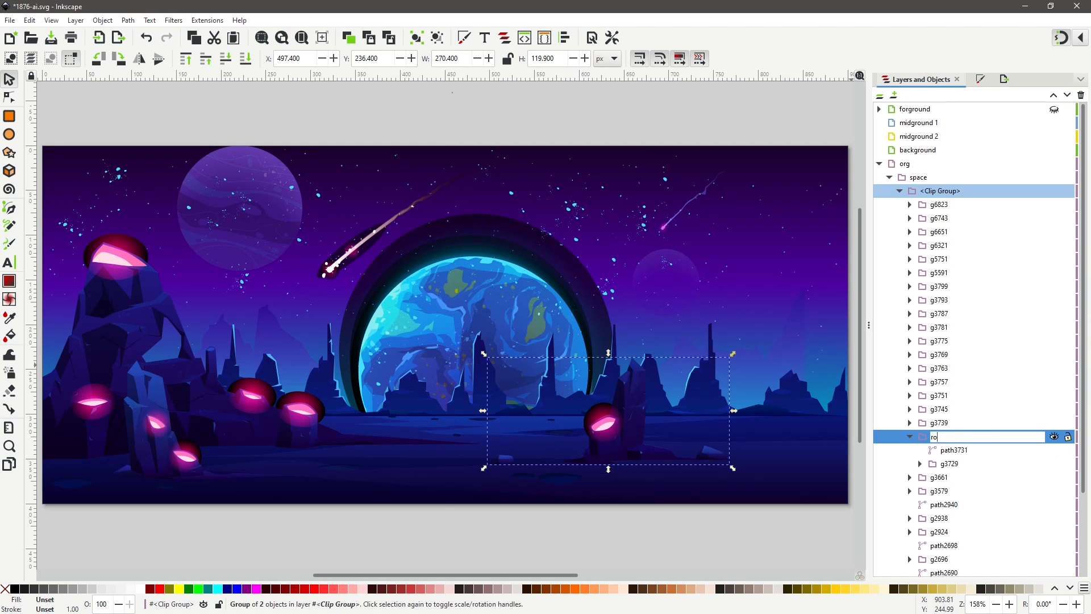
{"action": "type", "text": "rock glow"}
{"action": "left_click", "coordinate": [950, 475]}
{"action": "double_click", "coordinate": [950, 437]}
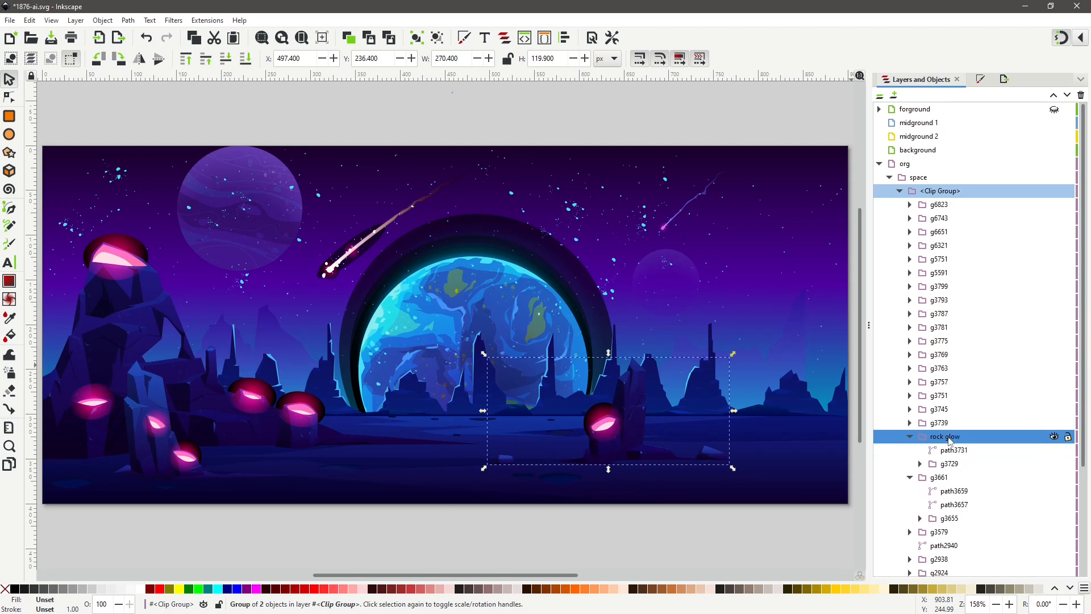
{"action": "left_click", "coordinate": [974, 436]}
{"action": "type", "text": "R"}
Identify the left glowing rock group g3661 and rename it rock glow L.
{"action": "left_click", "coordinate": [956, 466]}
{"action": "left_click", "coordinate": [919, 464]}
{"action": "left_click", "coordinate": [910, 436]}
{"action": "left_click", "coordinate": [946, 452]}
{"action": "left_click", "coordinate": [1054, 451]}
{"action": "left_click", "coordinate": [1054, 450]}
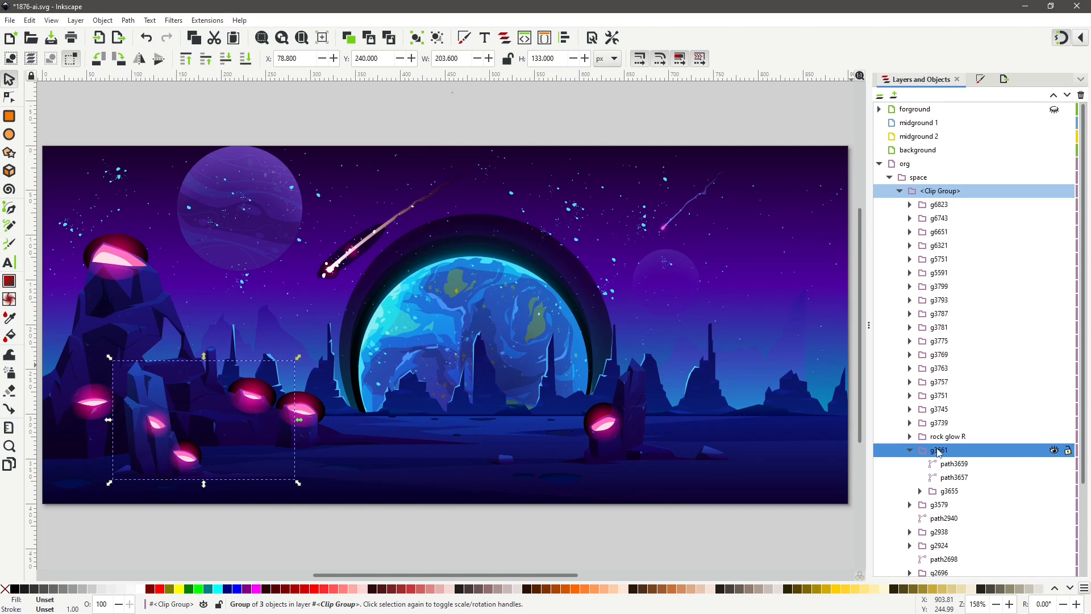
{"action": "double_click", "coordinate": [941, 451]}
{"action": "type", "text": "rock glow L"}
{"action": "key", "text": "Return"}
Select both rock glow R and rock glow L groups and move them to the midground 1 layer.
{"action": "left_click", "coordinate": [947, 437], "text": "shift"}
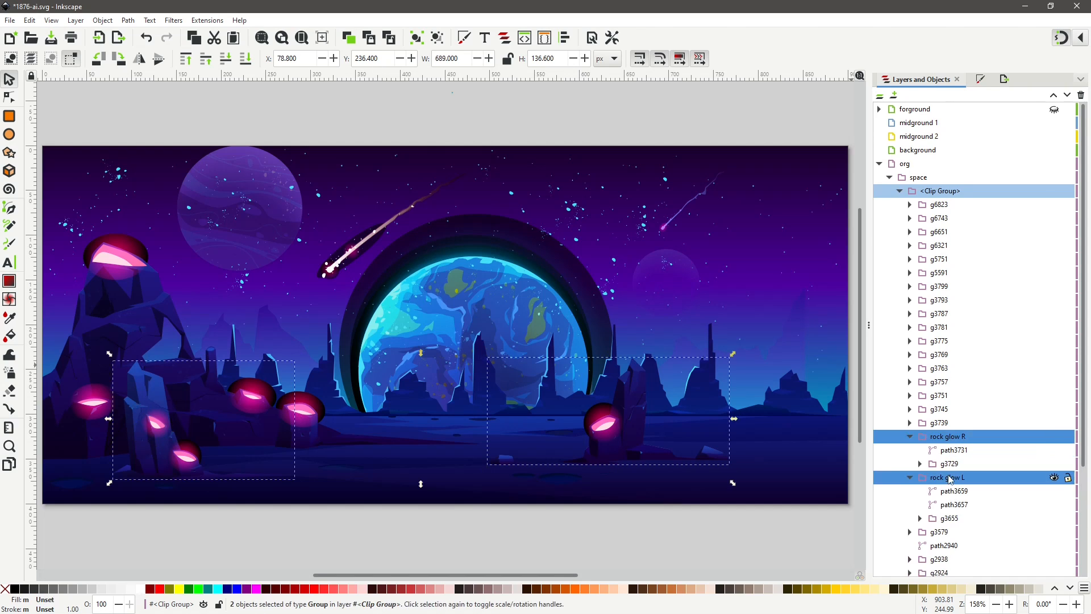
{"action": "right_click", "coordinate": [966, 438]}
{"action": "left_click", "coordinate": [880, 285]}
{"action": "left_click", "coordinate": [564, 298]}
{"action": "double_click", "coordinate": [564, 299]}
Collapse and hide the midground 1 layer.
{"action": "left_click", "coordinate": [879, 123]}
{"action": "left_click", "coordinate": [1054, 123]}
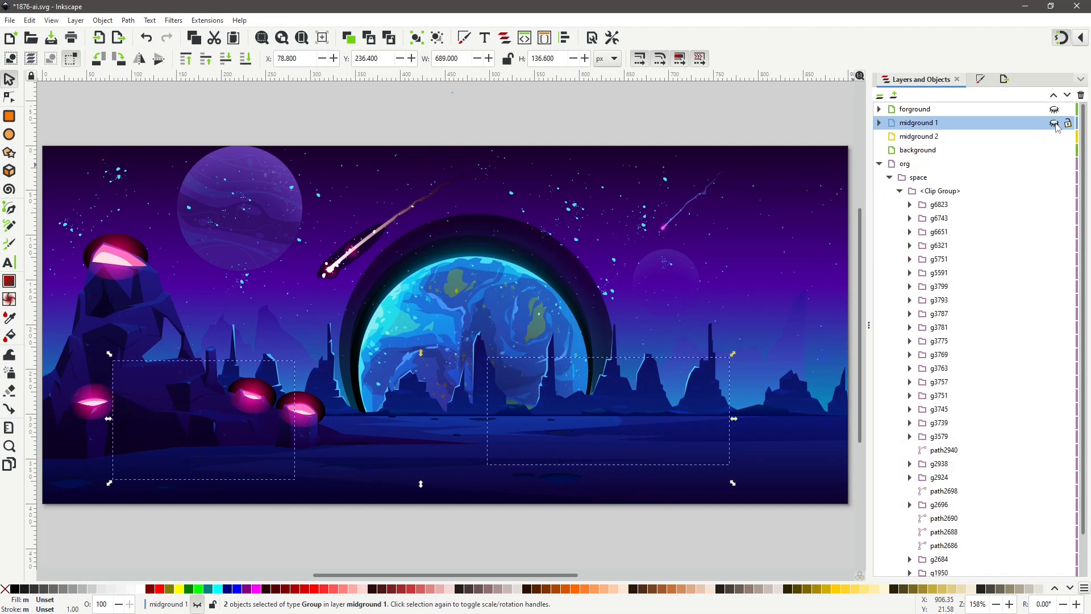
{"action": "left_click", "coordinate": [1054, 124]}
{"action": "left_click", "coordinate": [1055, 123]}
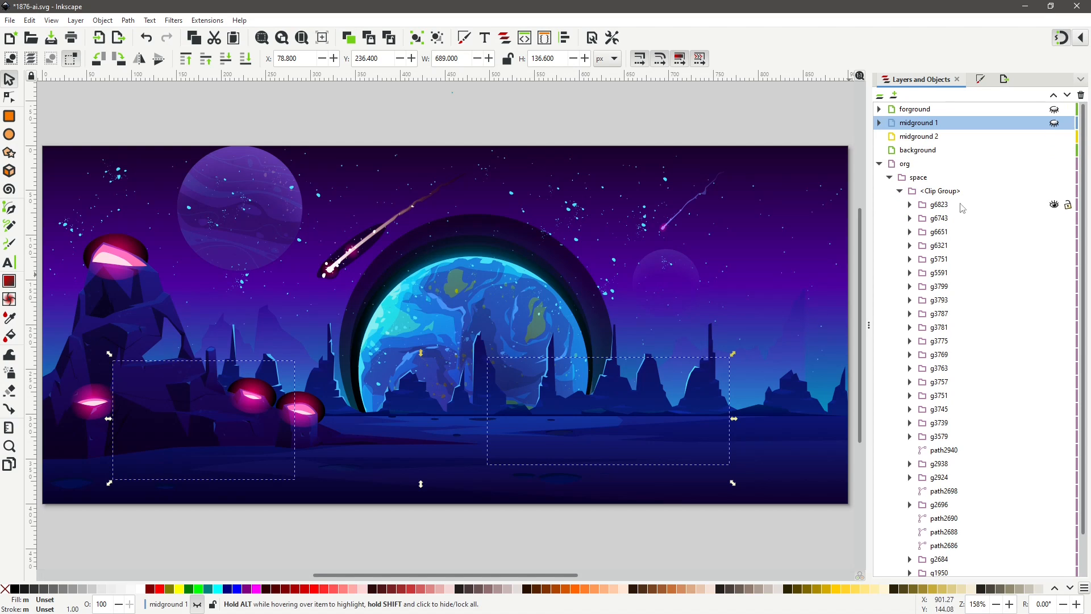
Select the remaining glowing rocks group g3579 and rename it rock glow 3.
{"action": "left_click", "coordinate": [142, 329]}
{"action": "left_click", "coordinate": [966, 437]}
{"action": "left_click", "coordinate": [981, 437]}
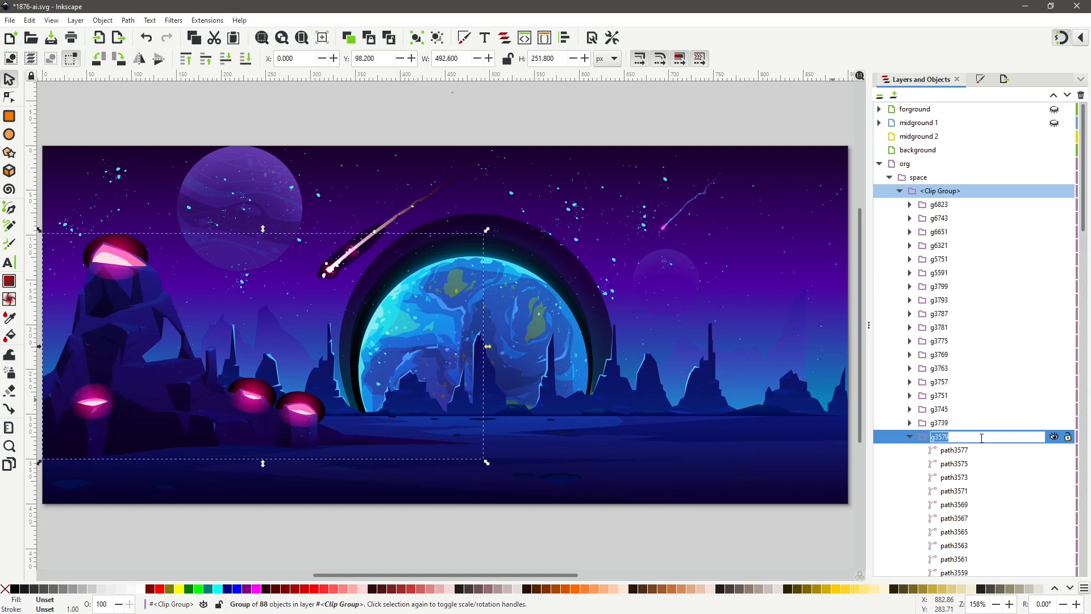
{"action": "type", "text": "rock glow 2"}
{"action": "key", "text": "Return"}
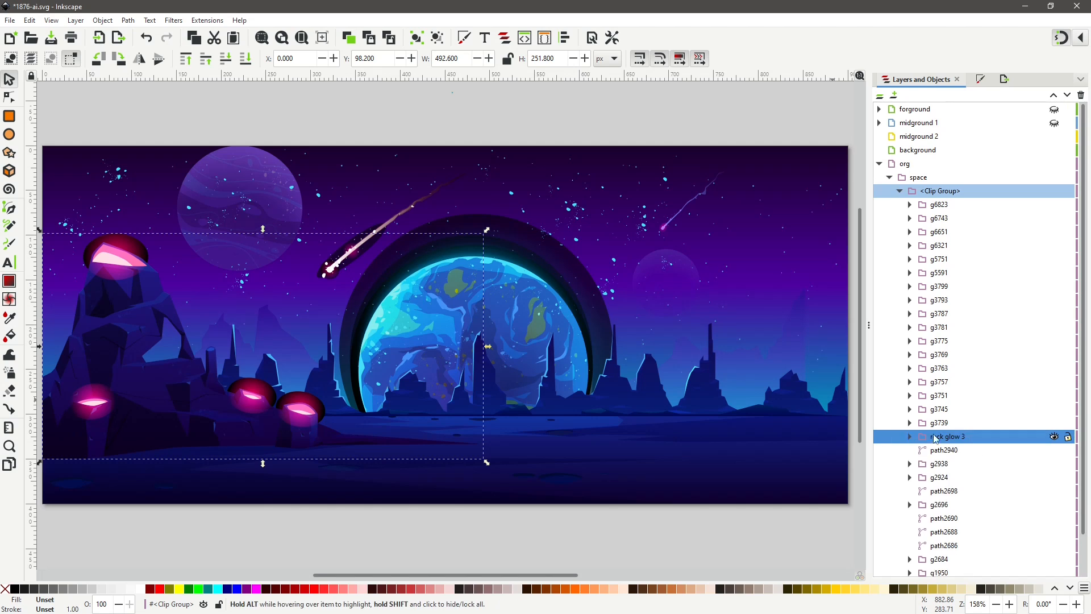
Move the rock glow 3 group to the midground 2 layer.
{"action": "right_click", "coordinate": [961, 439]}
{"action": "left_click", "coordinate": [876, 296]}
{"action": "double_click", "coordinate": [558, 307]}
Collapse and hide the midground 2 layer.
{"action": "left_click", "coordinate": [879, 136]}
{"action": "left_click", "coordinate": [1055, 138]}
{"action": "left_click", "coordinate": [1055, 138]}
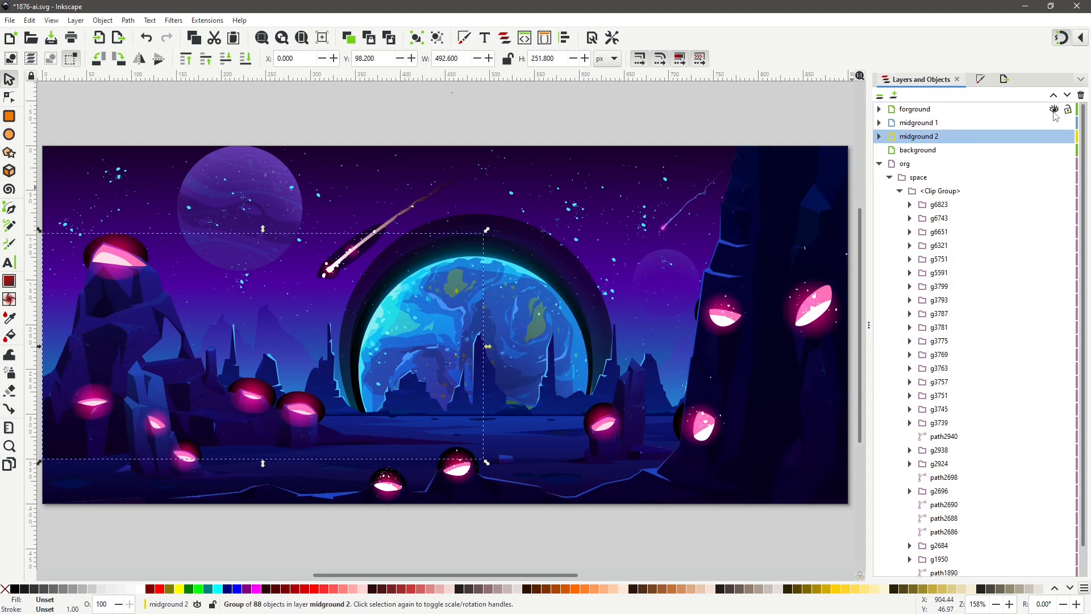
{"action": "left_click", "coordinate": [1055, 137]}
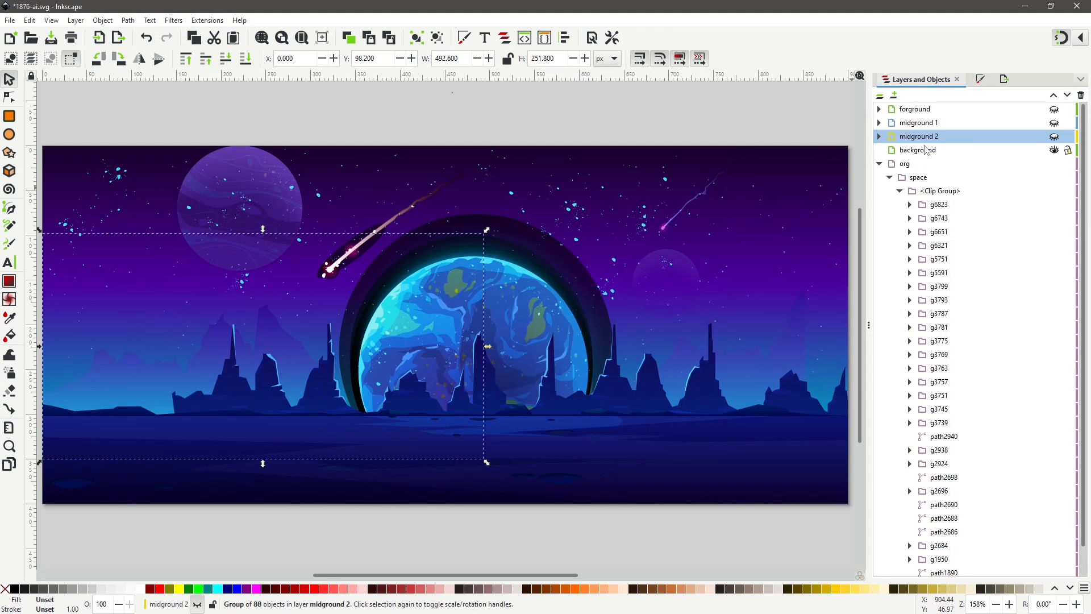
Add a new layer named background 1 above the background layer.
{"action": "left_click", "coordinate": [926, 150]}
{"action": "left_click", "coordinate": [893, 96]}
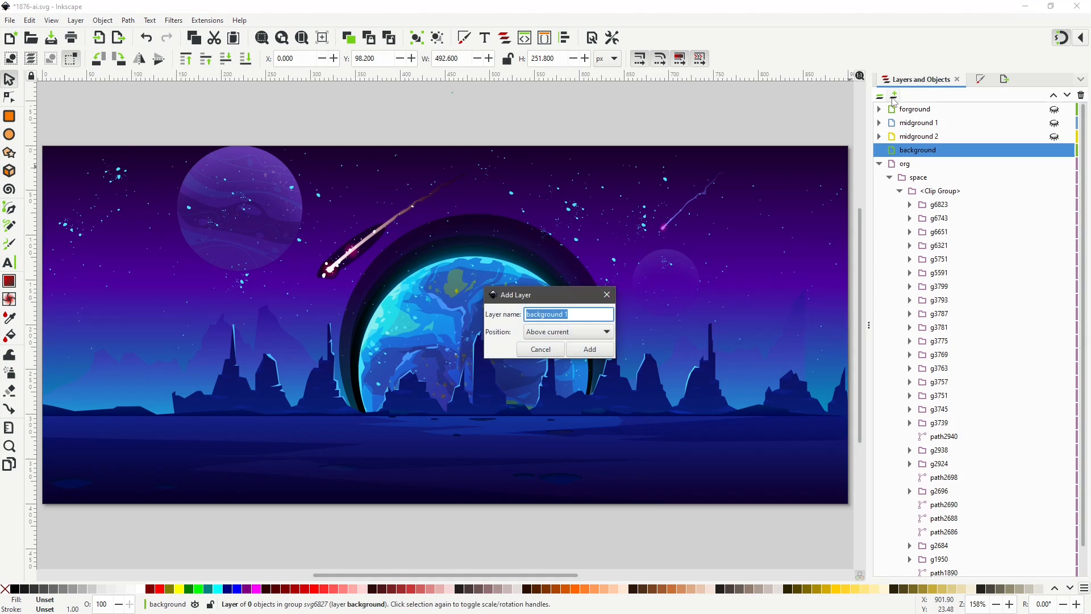
{"action": "left_click", "coordinate": [589, 349]}
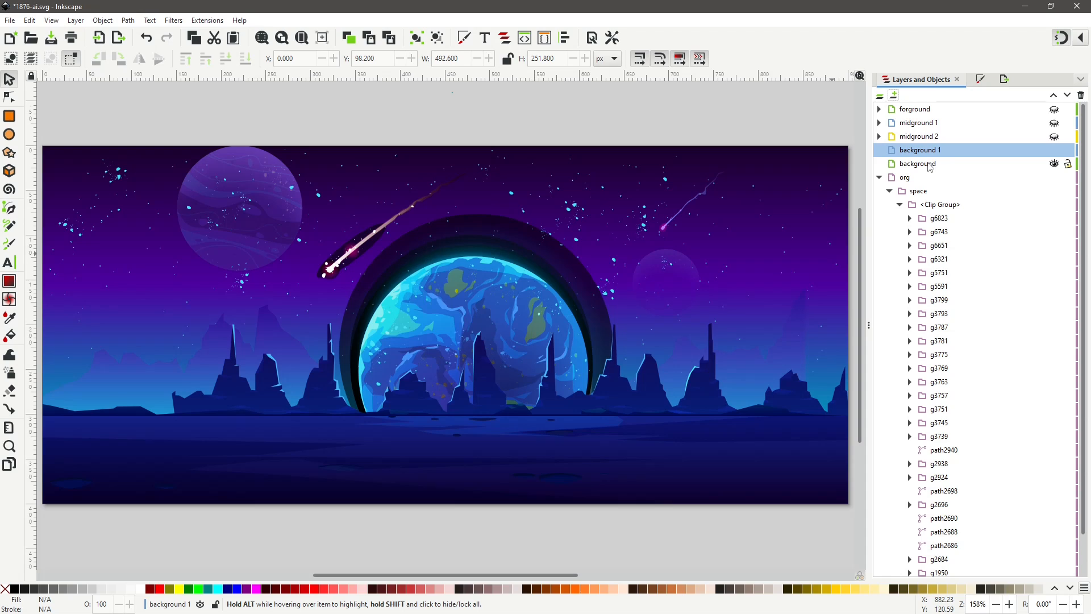
Rename the background layer as background 2.
{"action": "left_click", "coordinate": [930, 165]}
{"action": "left_click", "coordinate": [937, 165]}
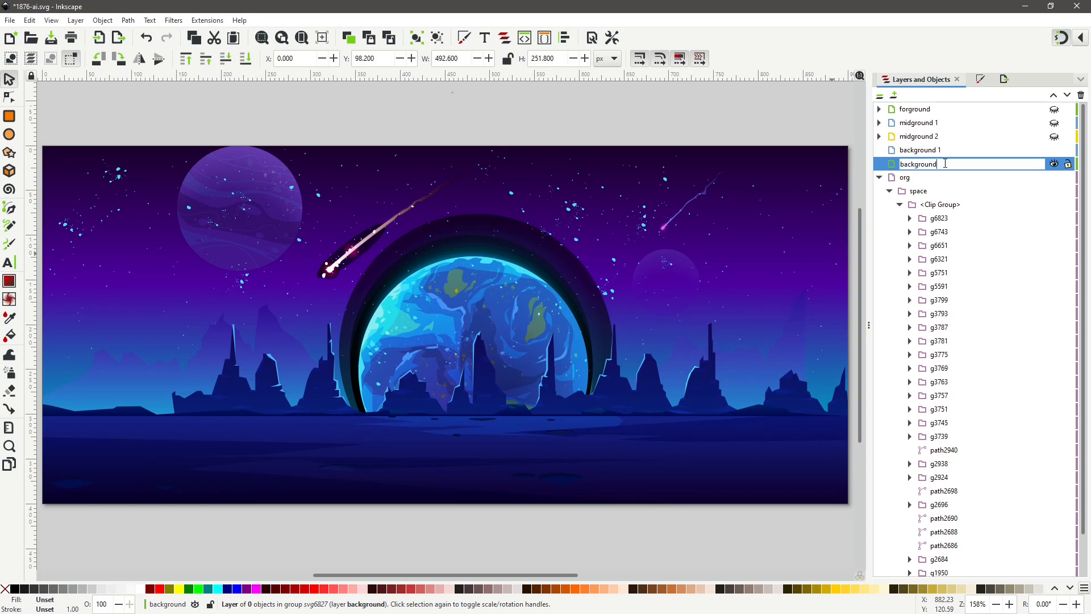
{"action": "left_click", "coordinate": [973, 180]}
Select the ground group g2696 and paths path2690, path2688 and path2686, toggling their visibility to identify the ground pieces.
{"action": "left_click", "coordinate": [932, 154]}
{"action": "double_click", "coordinate": [485, 394]}
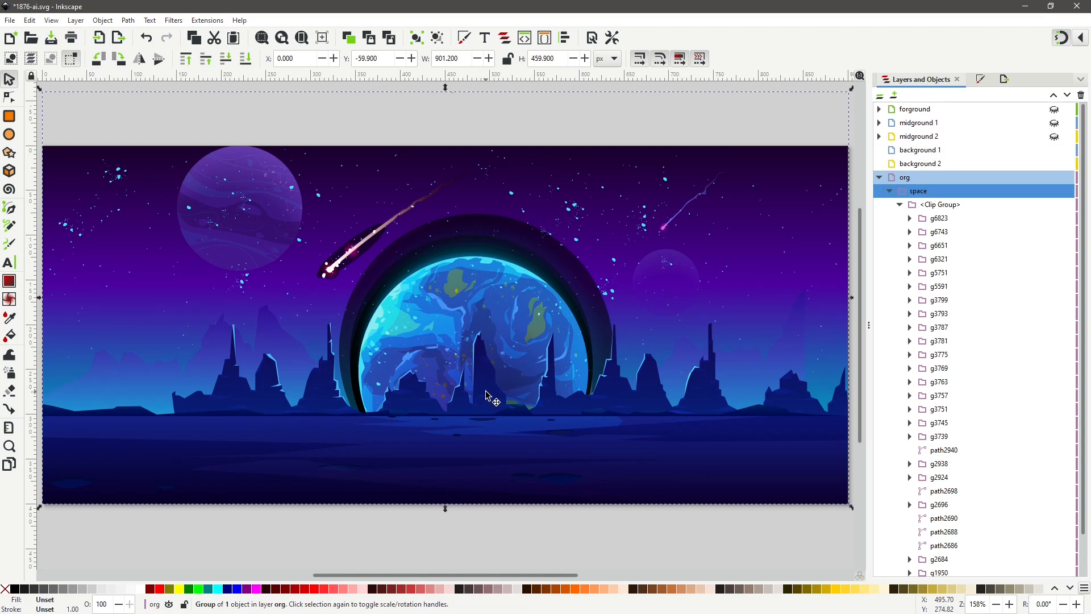
{"action": "double_click", "coordinate": [459, 449]}
{"action": "scroll", "coordinate": [938, 462], "scroll_direction": "down", "scroll_amount": 2}
{"action": "left_click", "coordinate": [938, 462]}
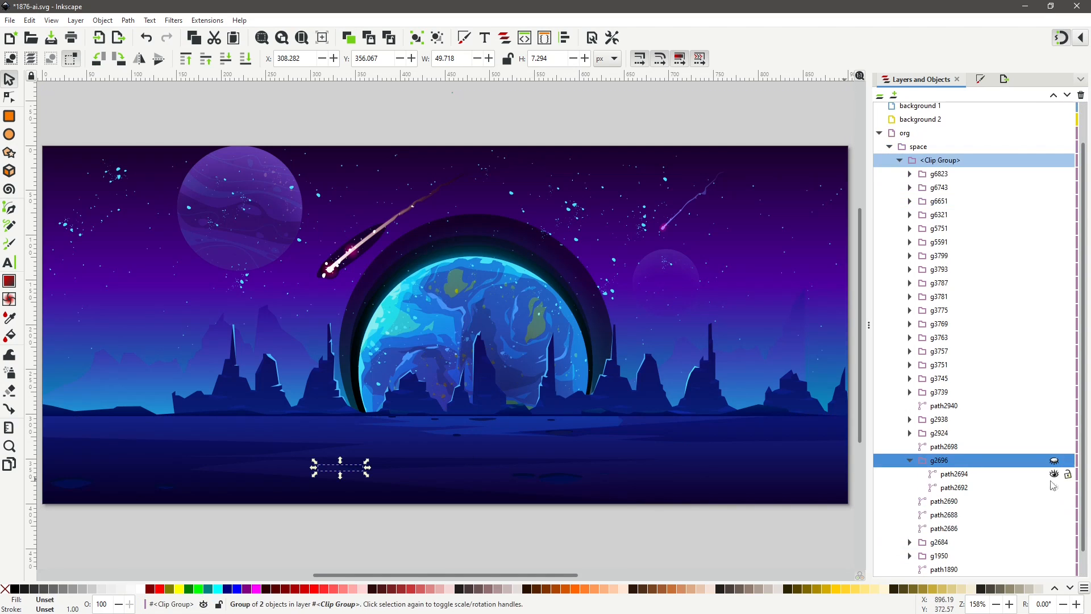
{"action": "left_click_drag", "start_coordinate": [1054, 501], "coordinate": [1055, 531]}
{"action": "left_click", "coordinate": [910, 461]}
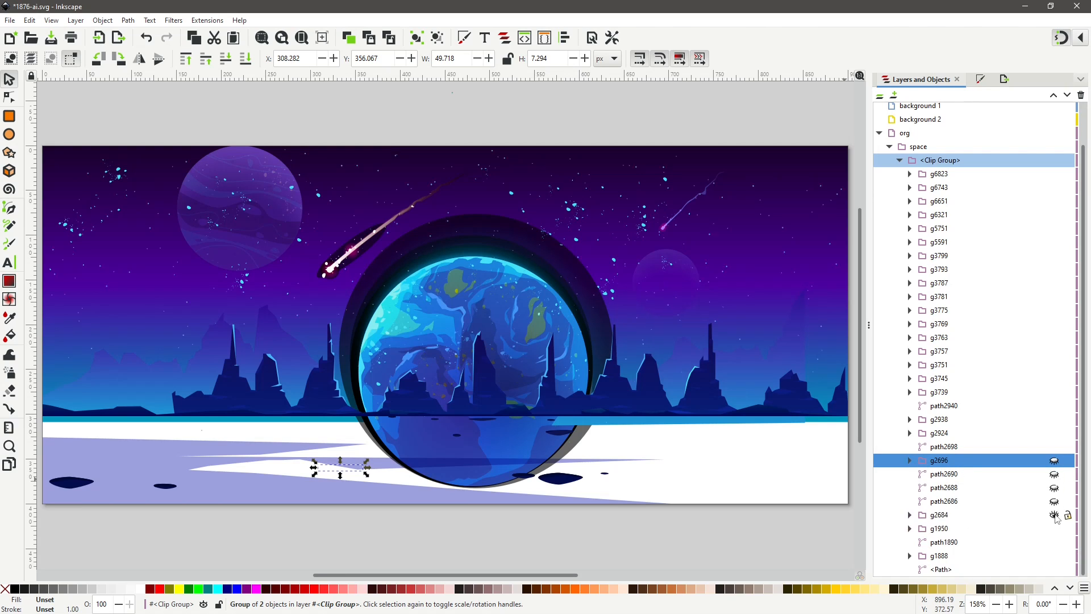
{"action": "left_click", "coordinate": [945, 475], "text": "shift"}
{"action": "left_click", "coordinate": [950, 515], "text": "shift"}
{"action": "left_click", "coordinate": [950, 528], "text": "shift"}
Move the selected ground objects to the background 1 layer.
{"action": "right_click", "coordinate": [958, 459]}
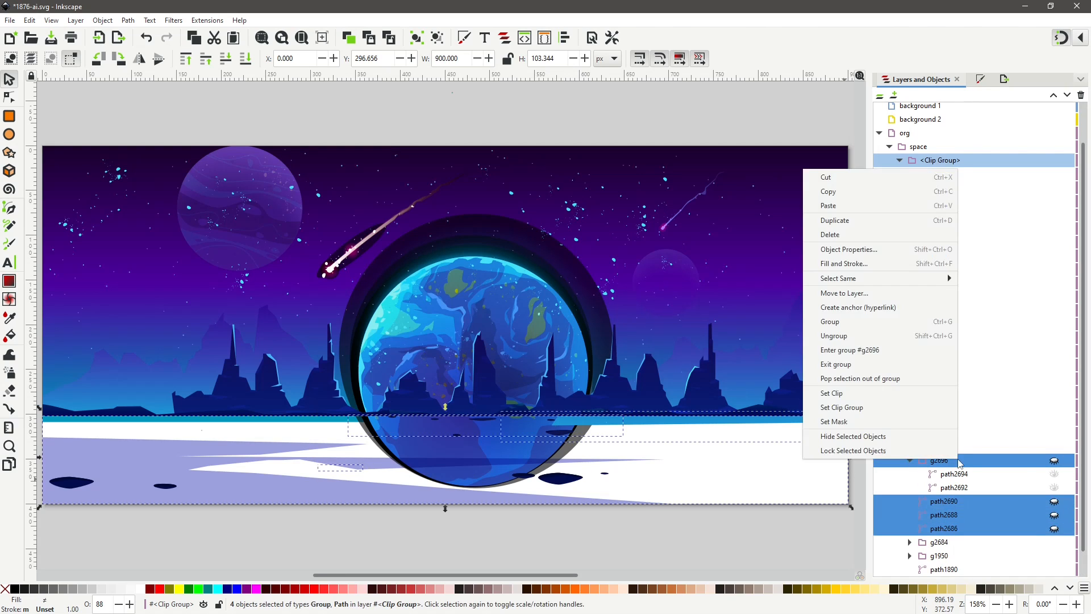
{"action": "left_click", "coordinate": [851, 294]}
{"action": "left_click", "coordinate": [571, 321]}
{"action": "left_click", "coordinate": [589, 383]}
Hide the forground, midground 1, midground 2 and background 1 layers.
{"action": "left_click", "coordinate": [891, 120]}
{"action": "left_click_drag", "start_coordinate": [1054, 120], "coordinate": [1055, 164]}
{"action": "left_click", "coordinate": [879, 106]}
{"action": "left_click", "coordinate": [595, 456]}
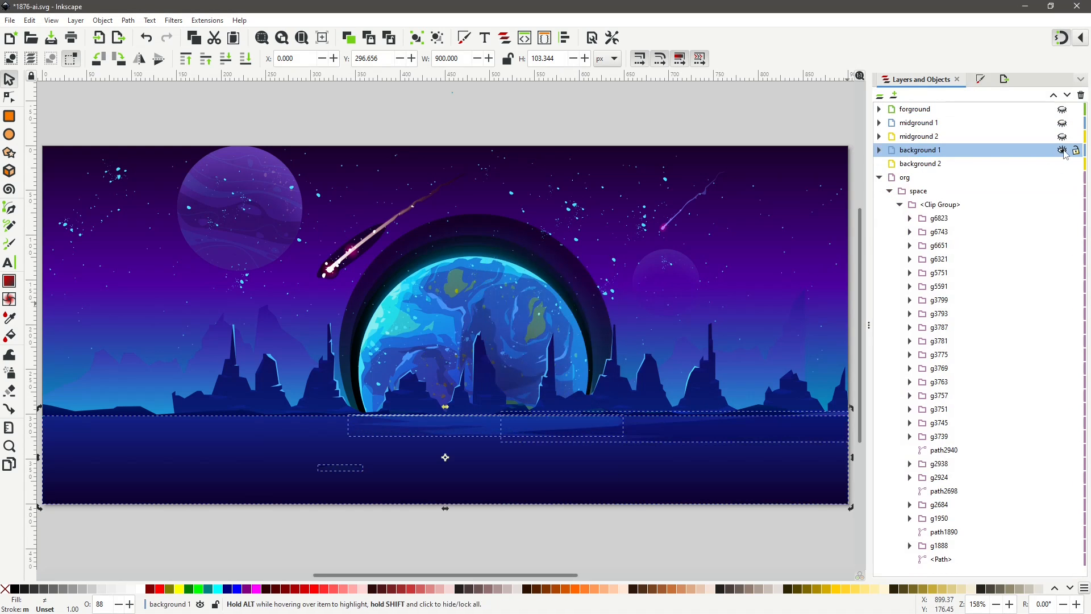
{"action": "left_click", "coordinate": [1062, 150]}
Select the crater groups g3739, g3793 and g3745 on the ground, toggling their visibility to identify them.
{"action": "double_click", "coordinate": [614, 399]}
{"action": "double_click", "coordinate": [614, 398]}
{"action": "left_click", "coordinate": [200, 492]}
{"action": "left_click", "coordinate": [941, 437]}
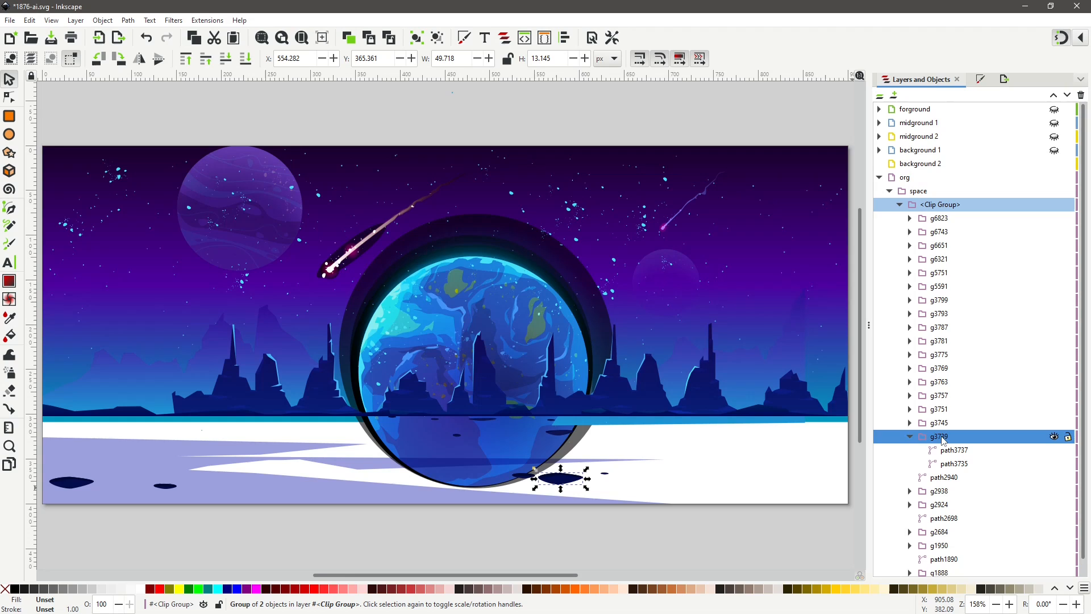
{"action": "left_click", "coordinate": [1054, 436]}
{"action": "left_click", "coordinate": [166, 485]}
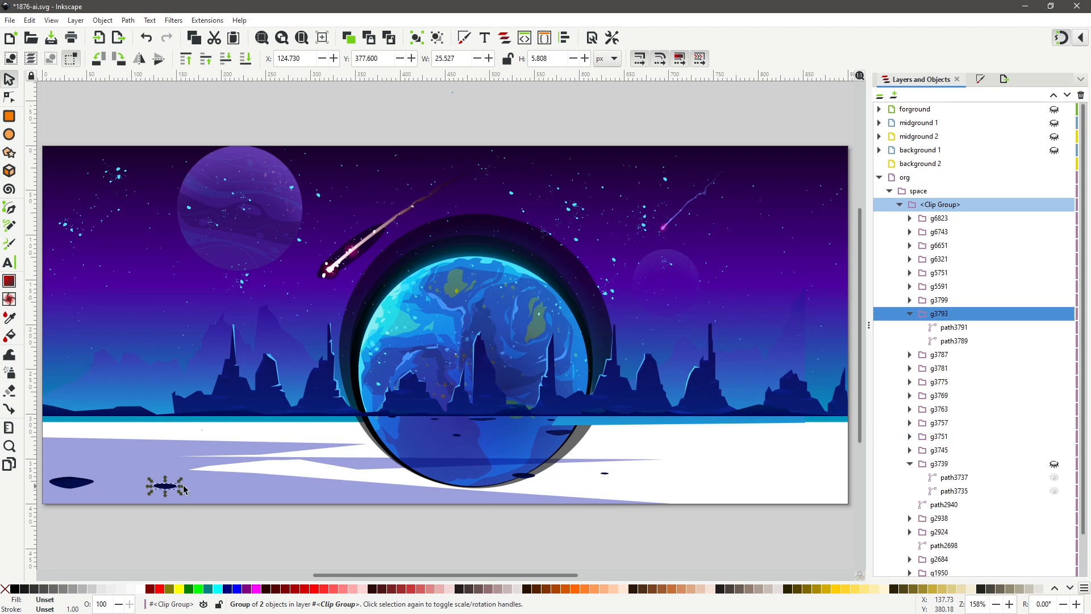
{"action": "left_click", "coordinate": [1054, 314]}
{"action": "left_click", "coordinate": [72, 482]}
{"action": "left_click", "coordinate": [1054, 450]}
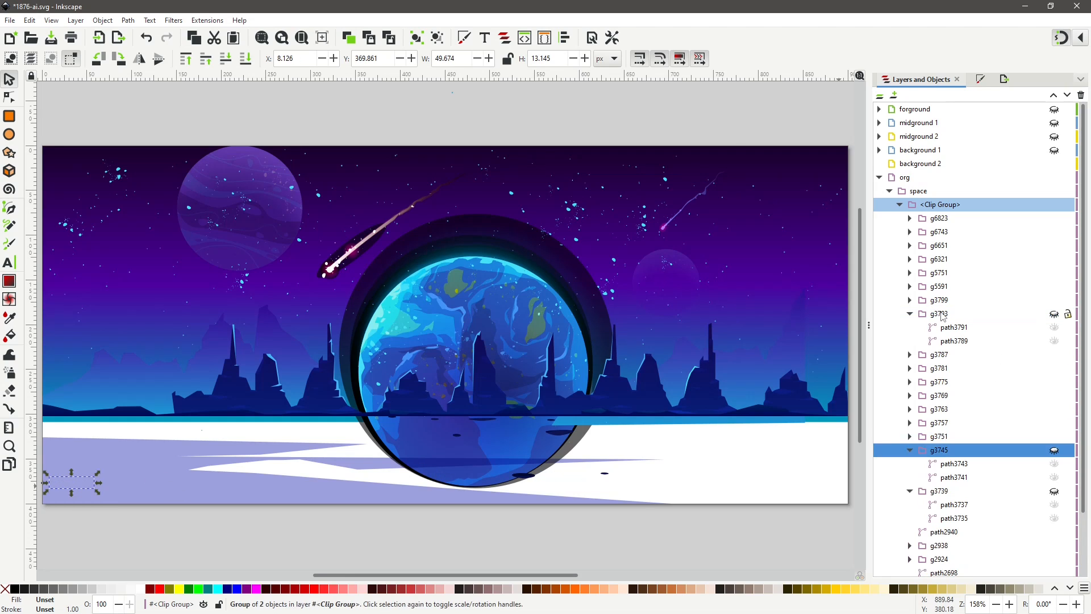
Expand the subgroups of the clip group to inspect their contents.
{"action": "key", "text": "ctrl+a"}
{"action": "left_click", "coordinate": [916, 246]}
{"action": "left_click", "coordinate": [910, 232]}
{"action": "left_click", "coordinate": [910, 246]}
{"action": "left_click", "coordinate": [910, 259]}
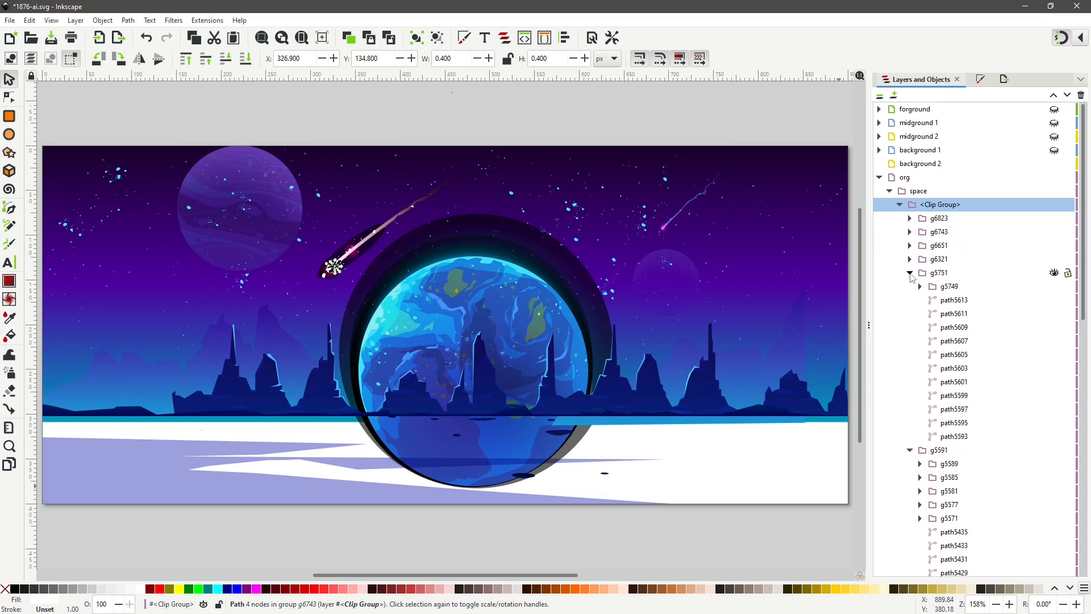
{"action": "left_click", "coordinate": [910, 272]}
{"action": "left_click", "coordinate": [909, 287]}
{"action": "left_click", "coordinate": [949, 343]}
{"action": "key", "text": "ctrl+a"}
{"action": "scroll", "coordinate": [988, 458], "scroll_direction": "down", "scroll_amount": 8}
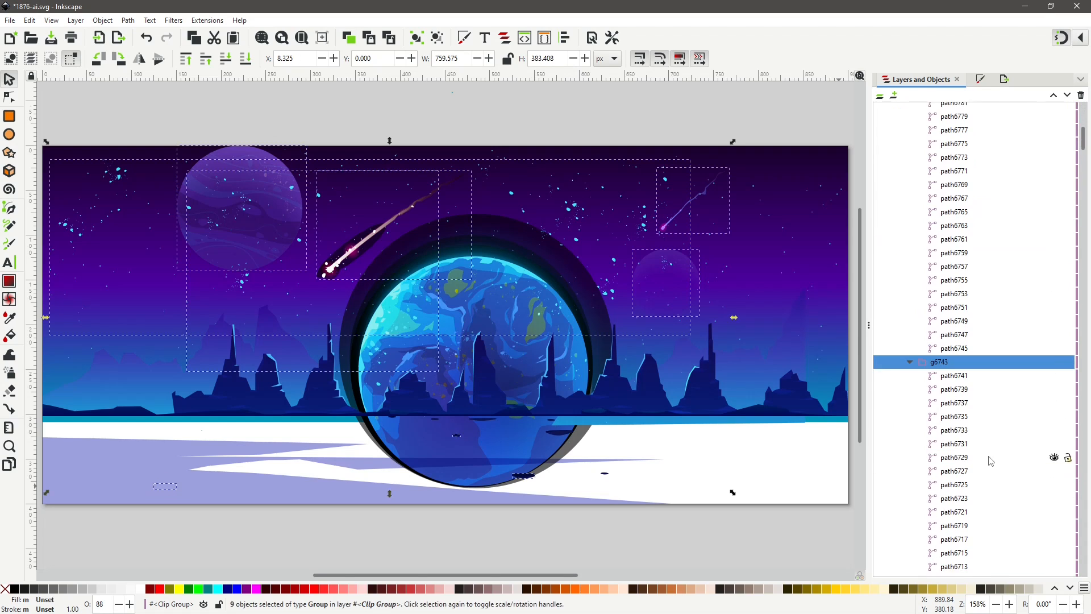
{"action": "scroll", "coordinate": [989, 455], "scroll_direction": "up", "scroll_amount": 8}
Move the crater group g3793 to the background 1 layer.
{"action": "left_click", "coordinate": [909, 219]}
{"action": "left_click", "coordinate": [931, 286]}
{"action": "left_click", "coordinate": [910, 232]}
{"action": "left_click", "coordinate": [939, 314]}
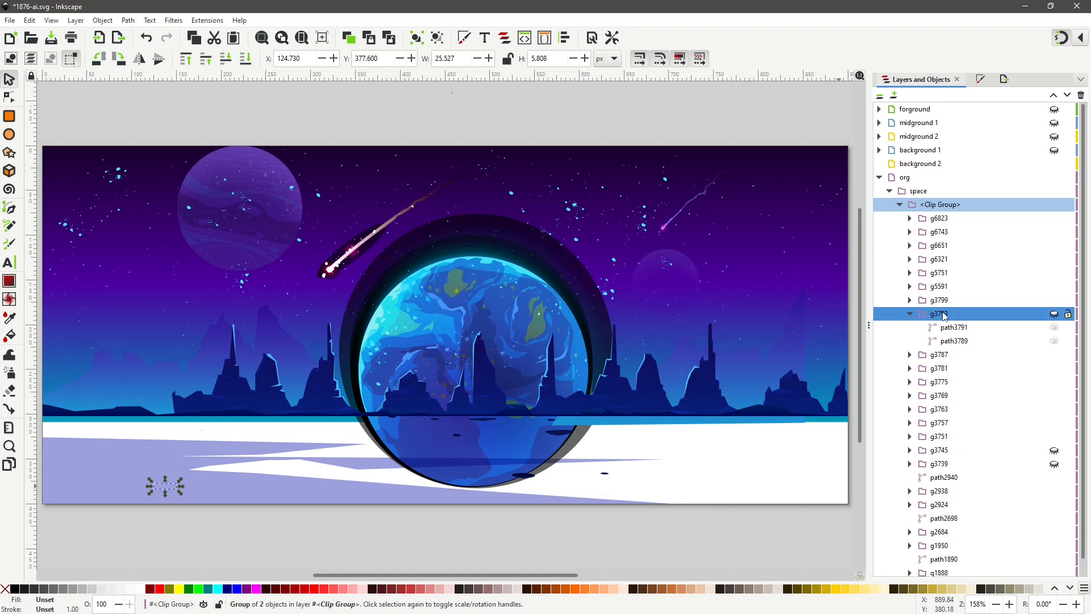
{"action": "right_click", "coordinate": [950, 314]}
{"action": "left_click", "coordinate": [874, 430]}
{"action": "left_click", "coordinate": [550, 321]}
{"action": "left_click", "coordinate": [588, 385]}
Move the crater groups g3745 and g3739 to the background 1 layer.
{"action": "left_click", "coordinate": [938, 504]}
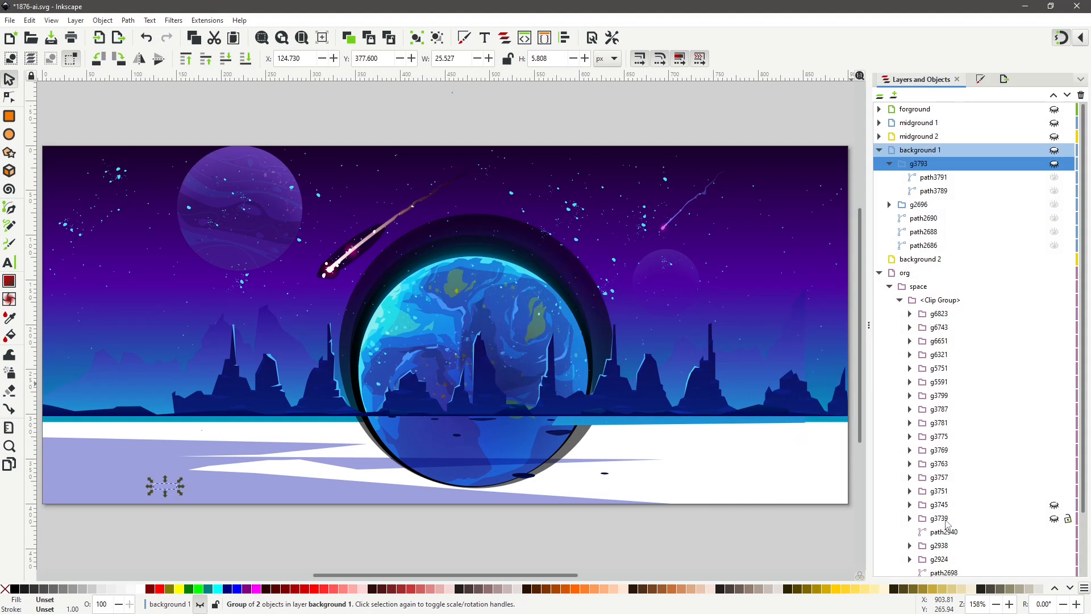
{"action": "right_click", "coordinate": [943, 505]}
{"action": "left_click", "coordinate": [910, 438]}
{"action": "left_click", "coordinate": [600, 387]}
{"action": "left_click", "coordinate": [939, 446]}
{"action": "right_click", "coordinate": [938, 445]}
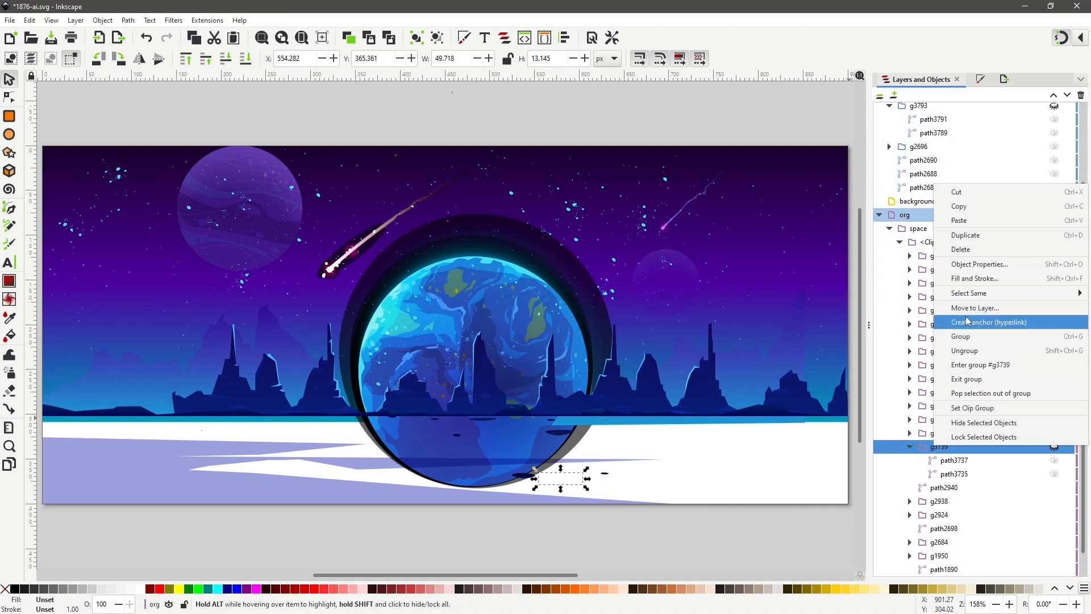
{"action": "left_click", "coordinate": [966, 314]}
{"action": "left_click", "coordinate": [588, 384]}
Inspect the paths inside background 1, then collapse and hide the background 1 layer.
{"action": "left_click", "coordinate": [1054, 177]}
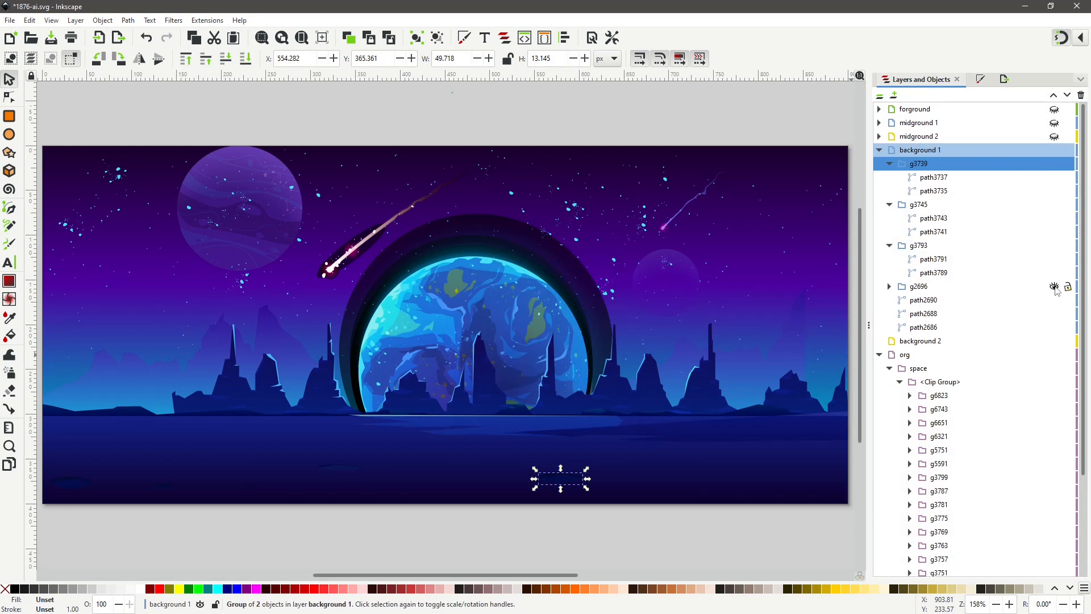
{"action": "left_click", "coordinate": [932, 150]}
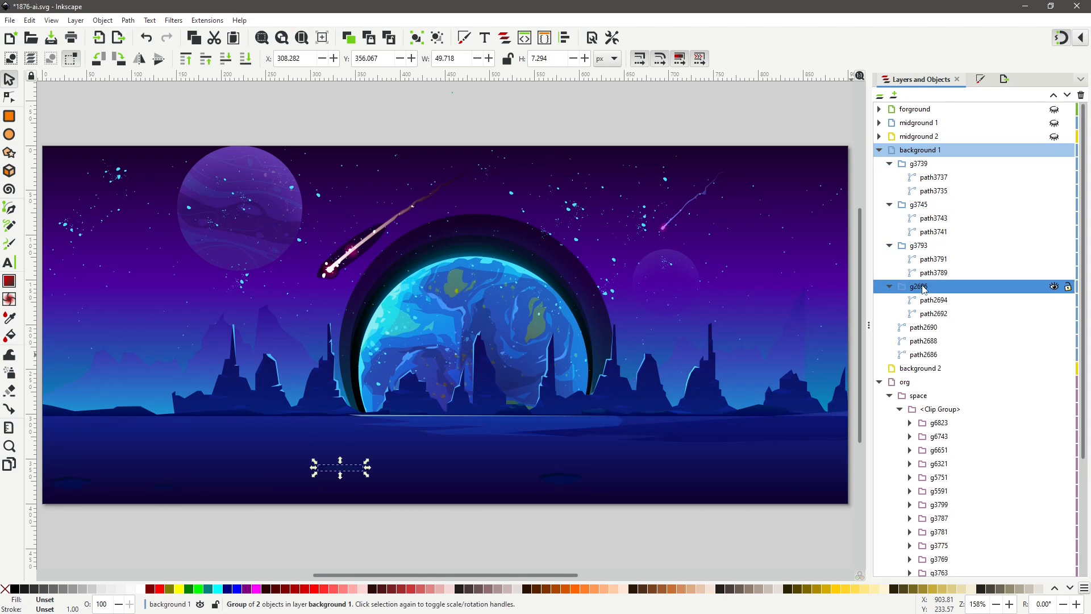
{"action": "left_click", "coordinate": [924, 299]}
{"action": "left_click", "coordinate": [926, 344]}
{"action": "left_click", "coordinate": [927, 355]}
{"action": "left_click", "coordinate": [879, 150]}
{"action": "left_click", "coordinate": [1062, 151]}
Select ground shapes along the horizon, hiding path2940 and several crater groups to identify the remaining ground pieces.
{"action": "double_click", "coordinate": [147, 474]}
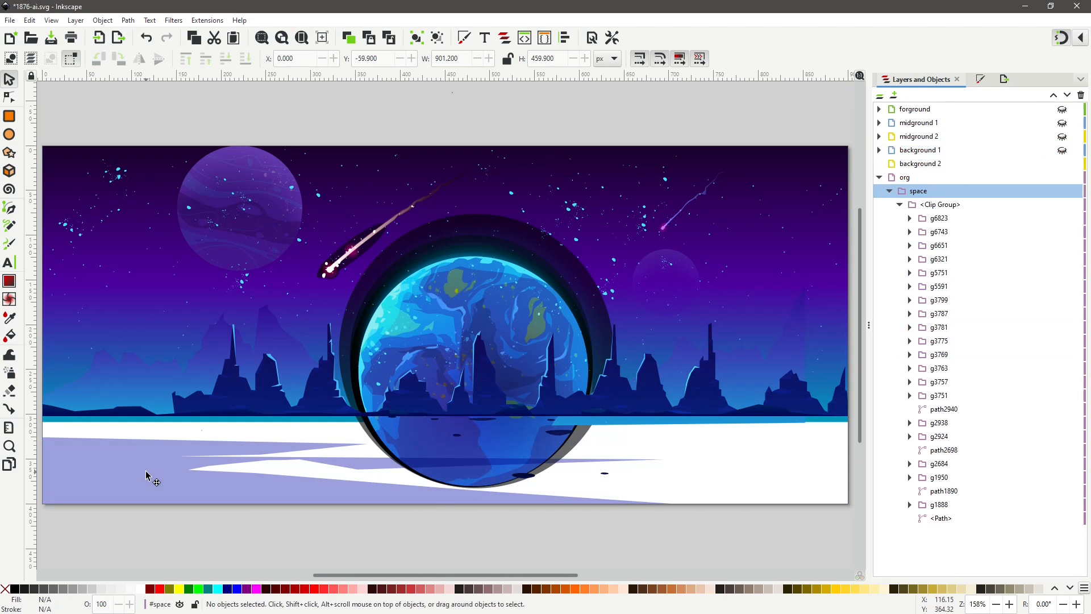
{"action": "double_click", "coordinate": [148, 474]}
{"action": "left_click", "coordinate": [148, 474]}
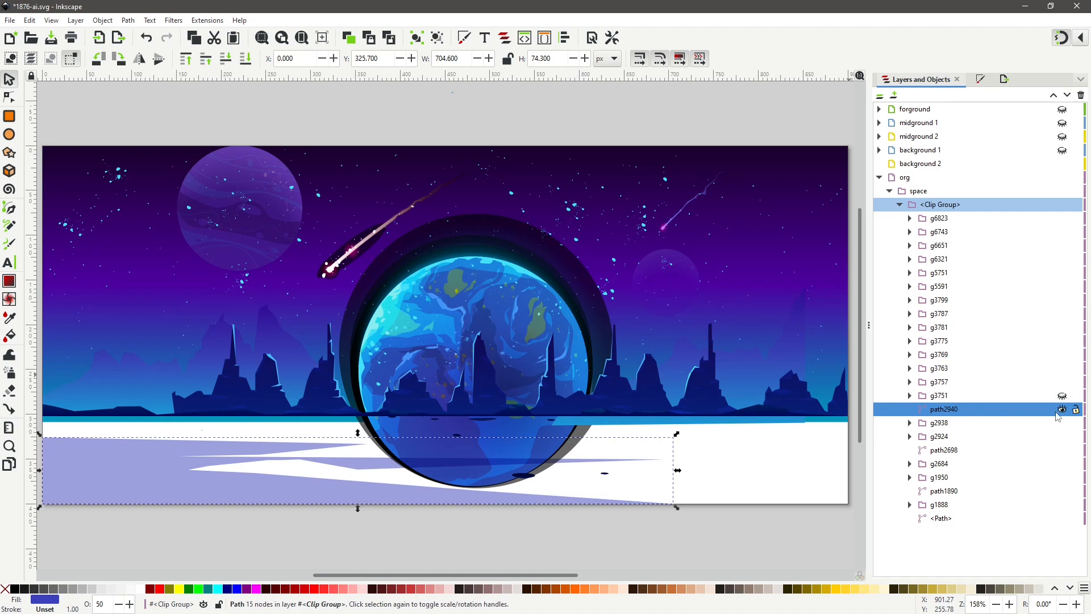
{"action": "left_click", "coordinate": [1062, 410]}
{"action": "left_click", "coordinate": [604, 473]}
{"action": "left_click", "coordinate": [523, 475]}
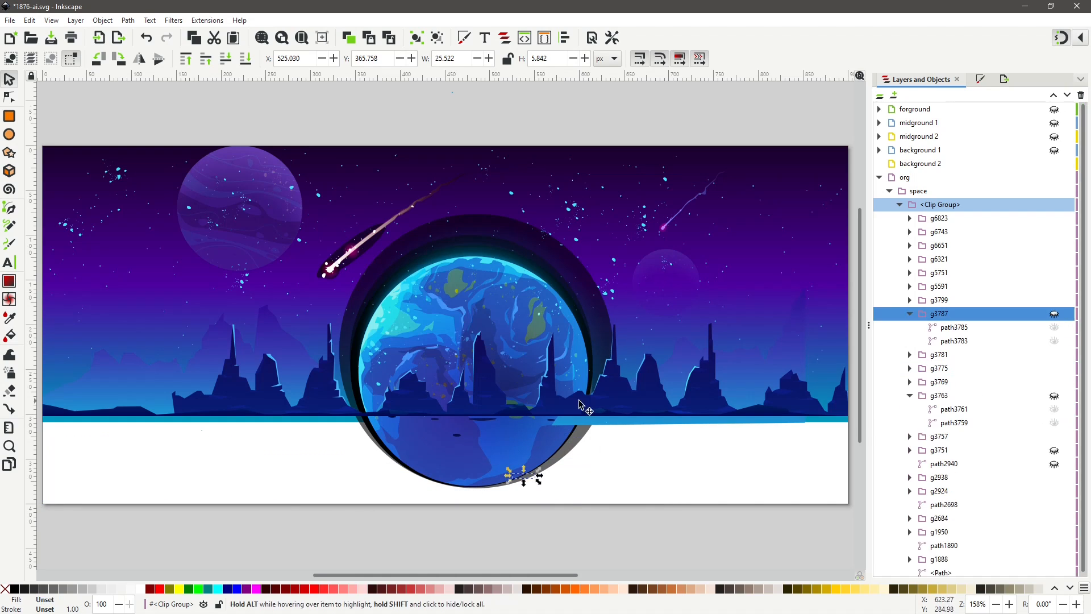
{"action": "left_click", "coordinate": [549, 419]}
{"action": "left_click", "coordinate": [483, 420]}
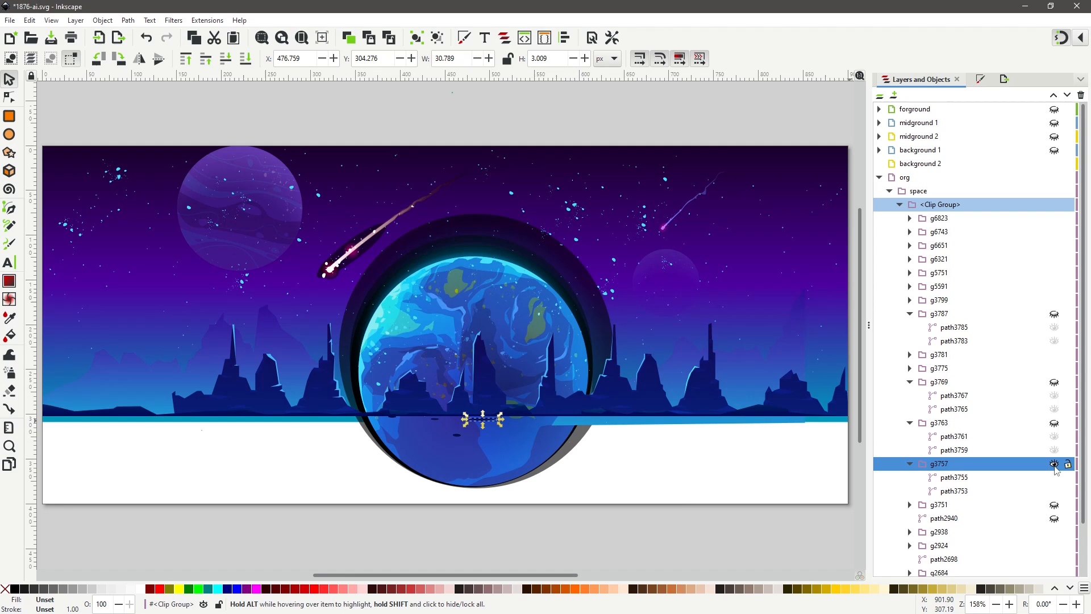
{"action": "left_click", "coordinate": [458, 436]}
{"action": "left_click", "coordinate": [1054, 300]}
{"action": "left_click", "coordinate": [435, 420]}
{"action": "left_click", "coordinate": [1054, 382]}
{"action": "left_click", "coordinate": [393, 416]}
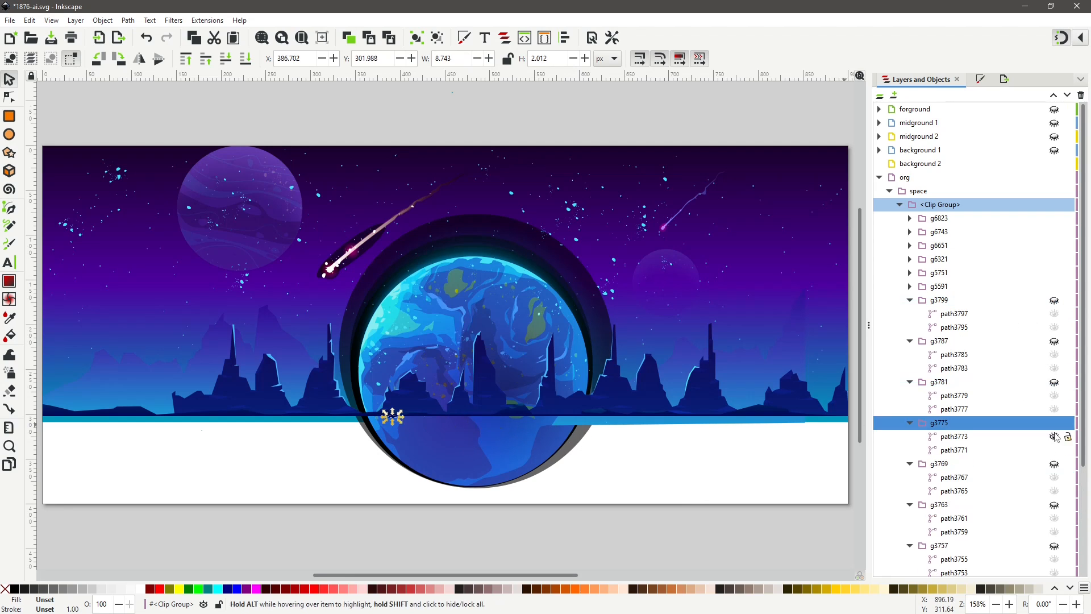
{"action": "left_click", "coordinate": [625, 422]}
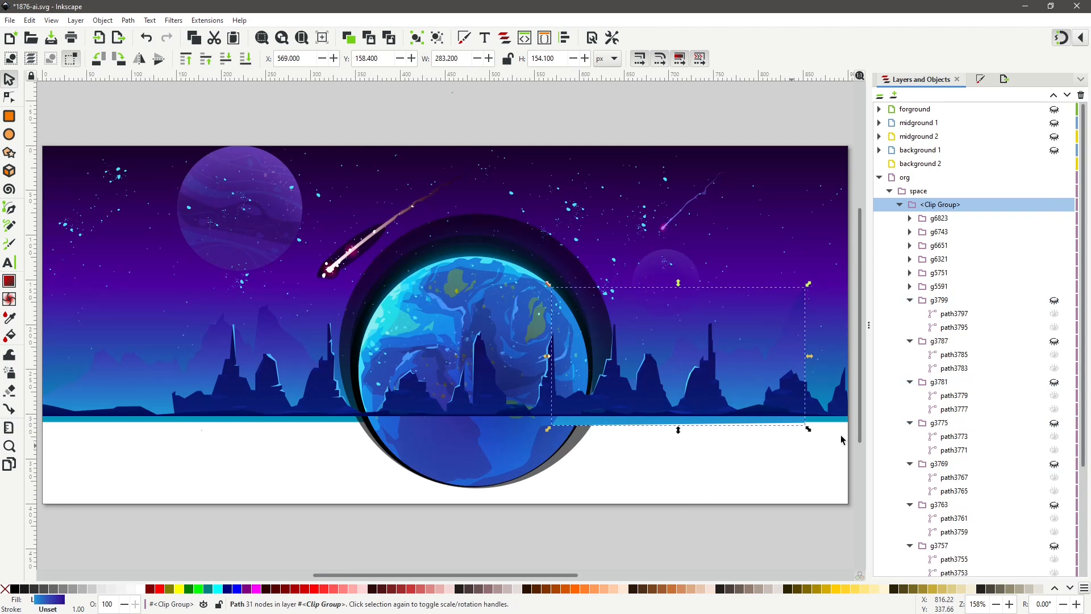
Move groups g3799 and g3787 to the background 1 layer.
{"action": "left_click", "coordinate": [940, 300]}
{"action": "right_click", "coordinate": [940, 300]}
{"action": "left_click", "coordinate": [841, 437]}
{"action": "left_click", "coordinate": [574, 323]}
{"action": "left_click", "coordinate": [587, 384]}
{"action": "left_click", "coordinate": [938, 438]}
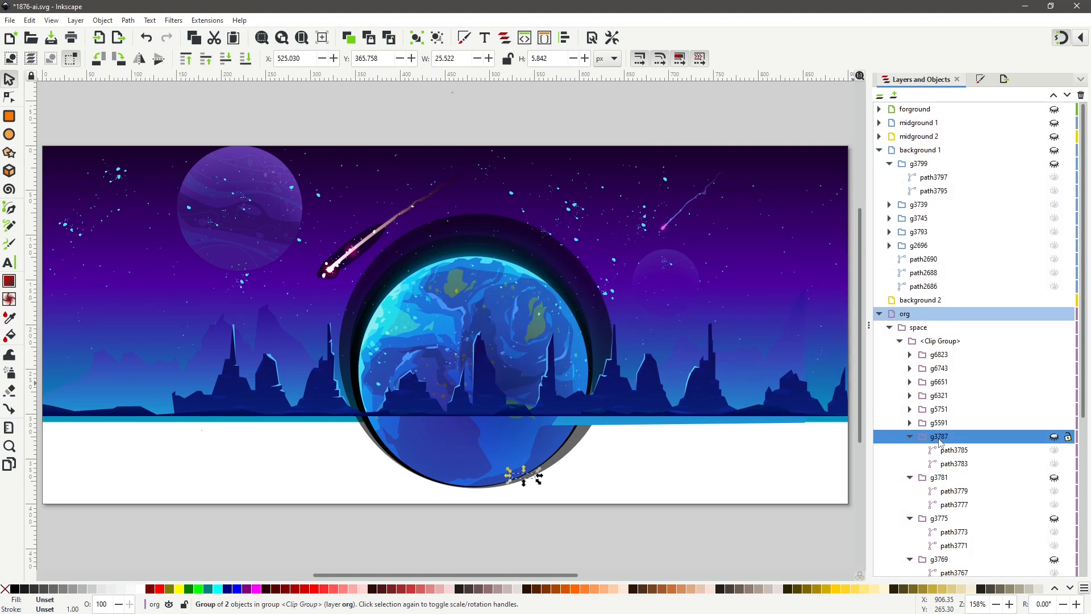
{"action": "right_click", "coordinate": [939, 438]}
{"action": "left_click", "coordinate": [841, 307]}
{"action": "left_click", "coordinate": [574, 322]}
{"action": "left_click", "coordinate": [587, 385]}
Move groups g3781 and g3775 to the background 1 layer.
{"action": "right_click", "coordinate": [939, 477]}
{"action": "left_click", "coordinate": [841, 334]}
{"action": "left_click", "coordinate": [561, 322]}
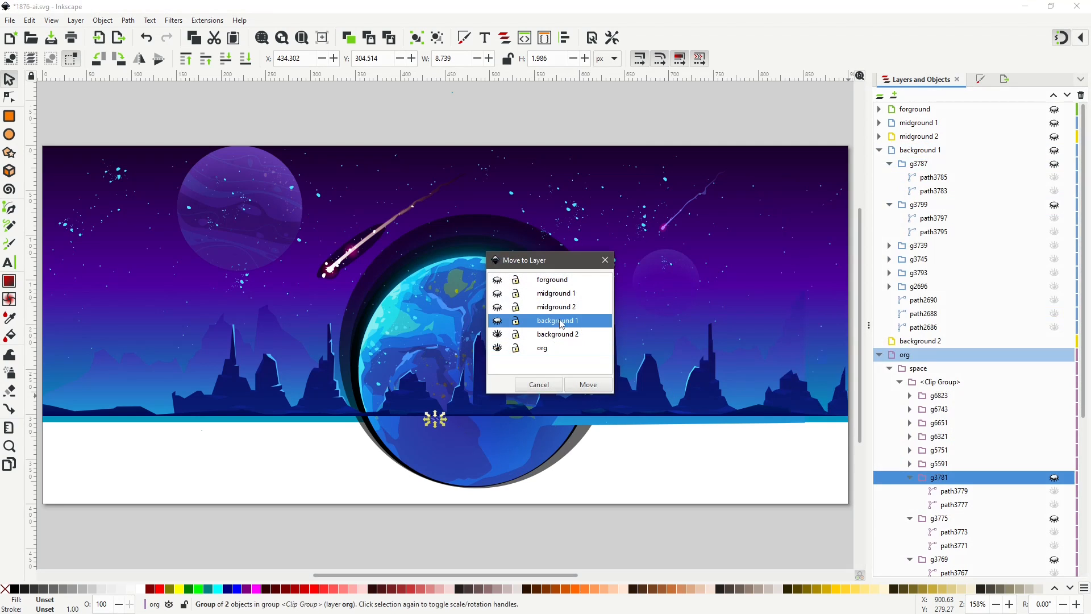
{"action": "left_click", "coordinate": [587, 385]}
{"action": "right_click", "coordinate": [939, 284]}
{"action": "left_click", "coordinate": [841, 391]}
{"action": "left_click", "coordinate": [568, 320]}
{"action": "left_click", "coordinate": [587, 385]}
Move groups g3769 and g3763 to the background 1 layer.
{"action": "left_click", "coordinate": [940, 323]}
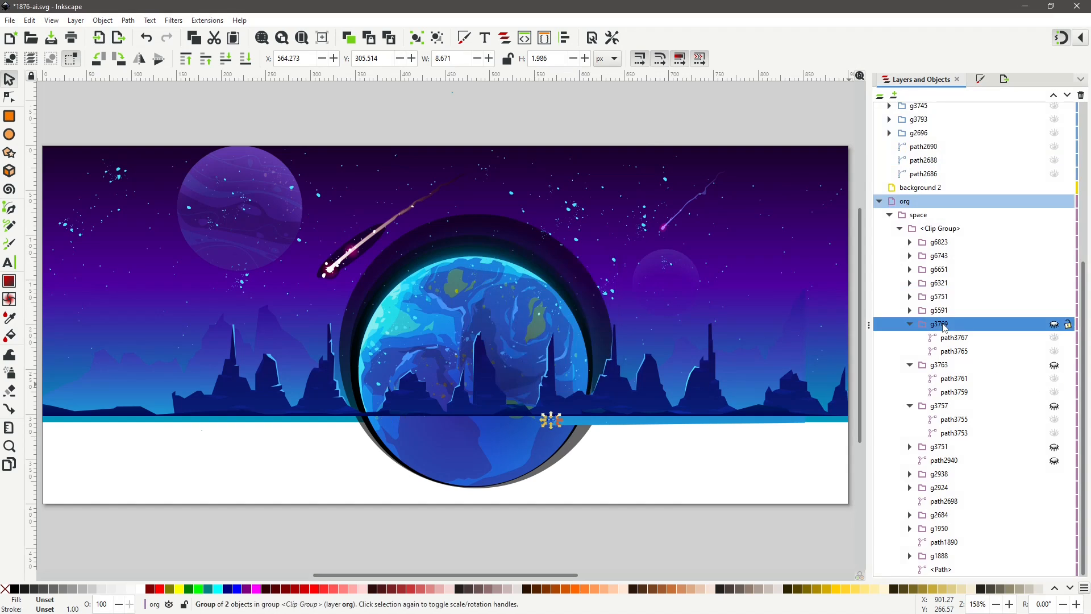
{"action": "right_click", "coordinate": [940, 324]}
{"action": "left_click", "coordinate": [841, 449]}
{"action": "left_click", "coordinate": [568, 321]}
{"action": "left_click", "coordinate": [587, 385]}
{"action": "right_click", "coordinate": [938, 365]}
{"action": "left_click", "coordinate": [841, 225]}
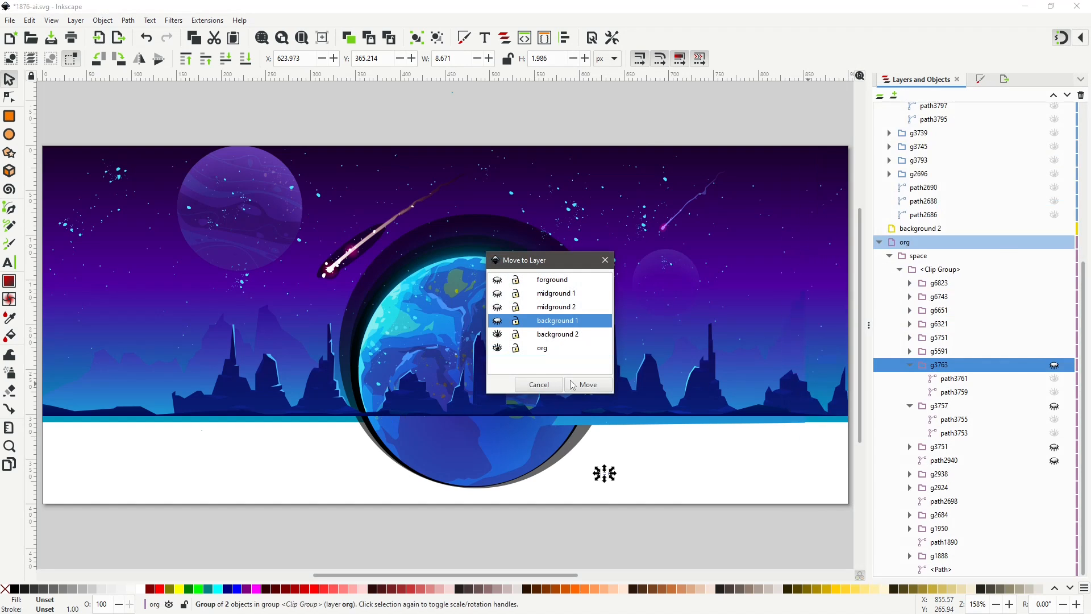
{"action": "left_click", "coordinate": [573, 385]}
Move groups g3757 and g3751 to the background 1 layer.
{"action": "right_click", "coordinate": [939, 405]}
{"action": "left_click", "coordinate": [977, 267]}
{"action": "left_click", "coordinate": [568, 321]}
{"action": "left_click", "coordinate": [587, 385]}
{"action": "right_click", "coordinate": [938, 446]}
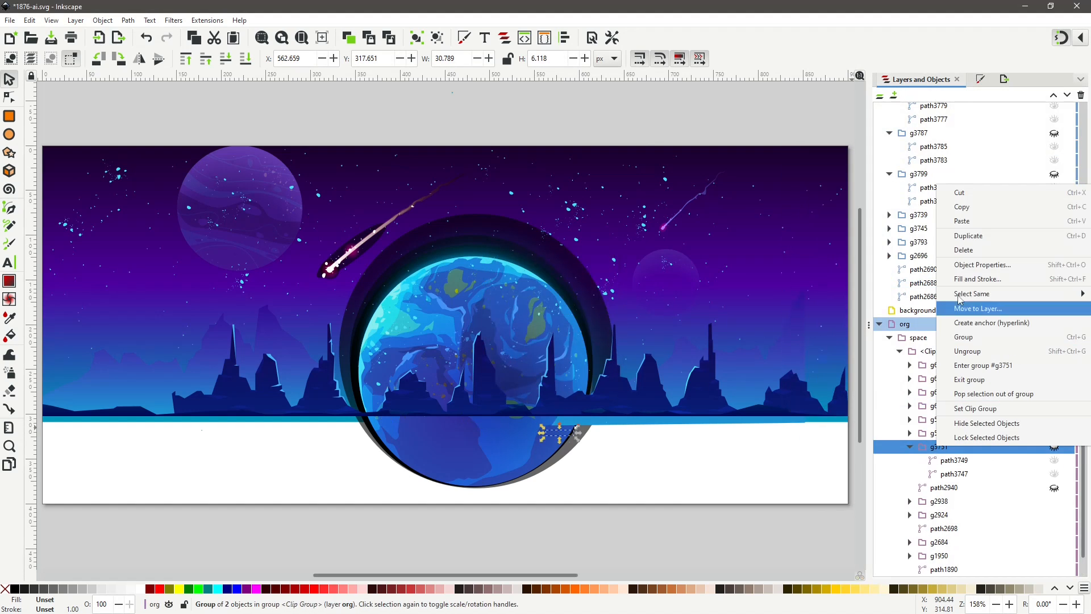
{"action": "left_click", "coordinate": [985, 309]}
{"action": "left_click", "coordinate": [572, 320]}
{"action": "left_click", "coordinate": [587, 384]}
Move the ground path path2940 to the background 1 layer.
{"action": "left_click", "coordinate": [947, 447]}
{"action": "scroll", "coordinate": [1034, 470], "scroll_direction": "down", "scroll_amount": 4}
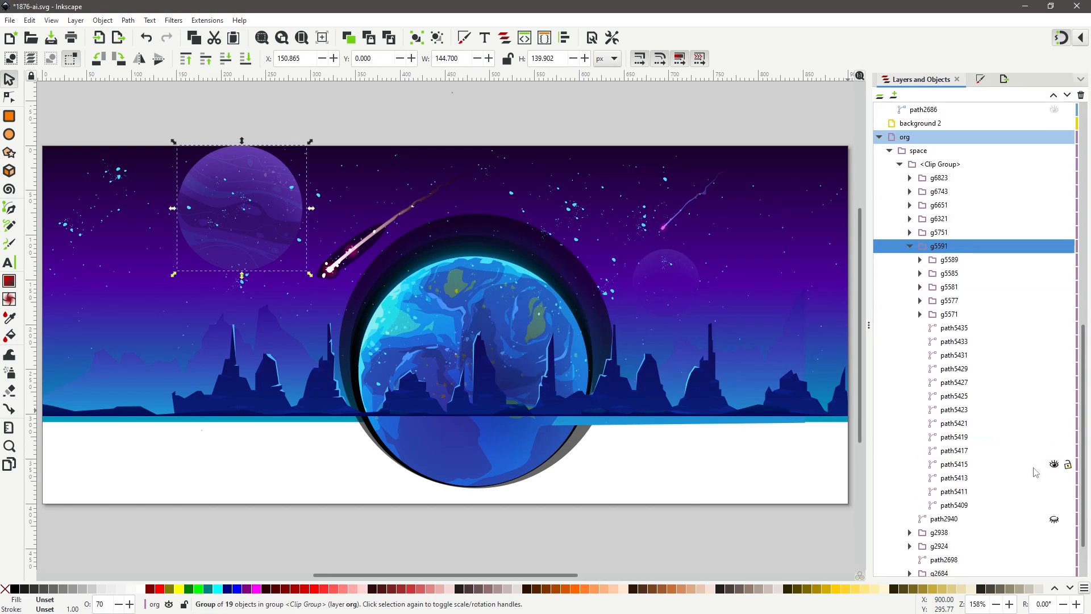
{"action": "right_click", "coordinate": [943, 519]}
{"action": "left_click", "coordinate": [841, 409]}
{"action": "left_click", "coordinate": [568, 320]}
{"action": "left_click", "coordinate": [587, 385]}
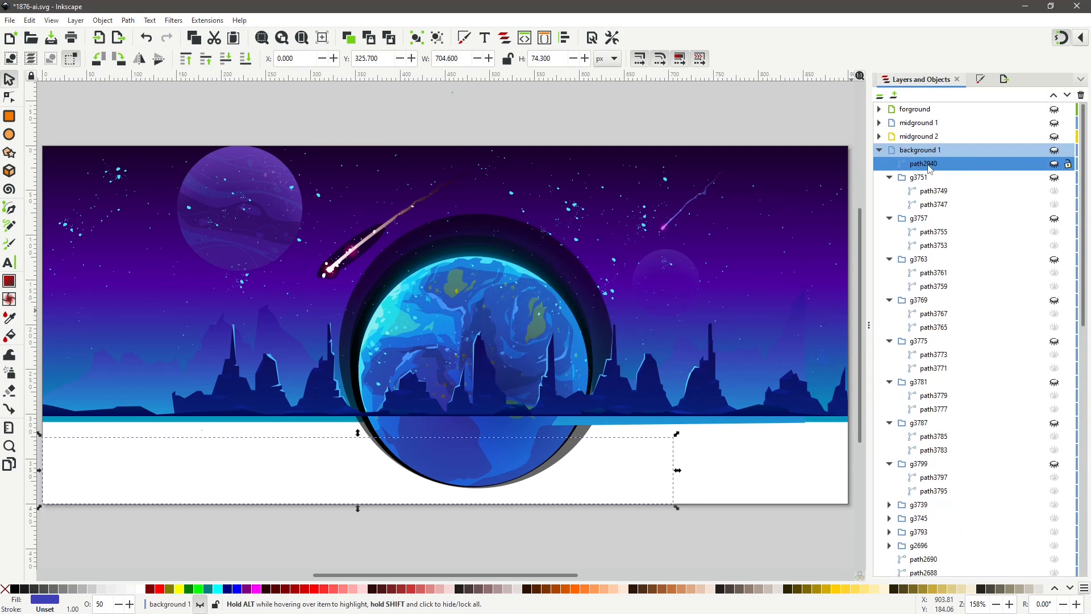
Lower path2940 in the background 1 stacking order to sit beneath group g2696.
{"action": "left_click_drag", "start_coordinate": [928, 165], "coordinate": [957, 165]}
{"action": "scroll", "coordinate": [960, 276], "scroll_direction": "down", "scroll_amount": 4}
{"action": "left_click", "coordinate": [880, 412]}
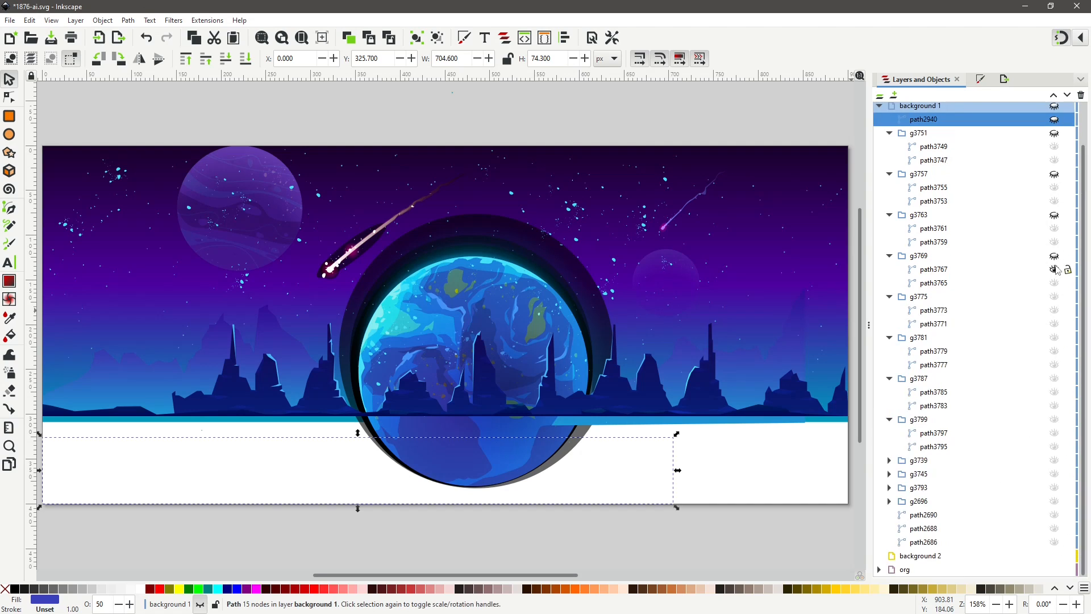
{"action": "scroll", "coordinate": [1055, 137], "scroll_direction": "up", "scroll_amount": 3}
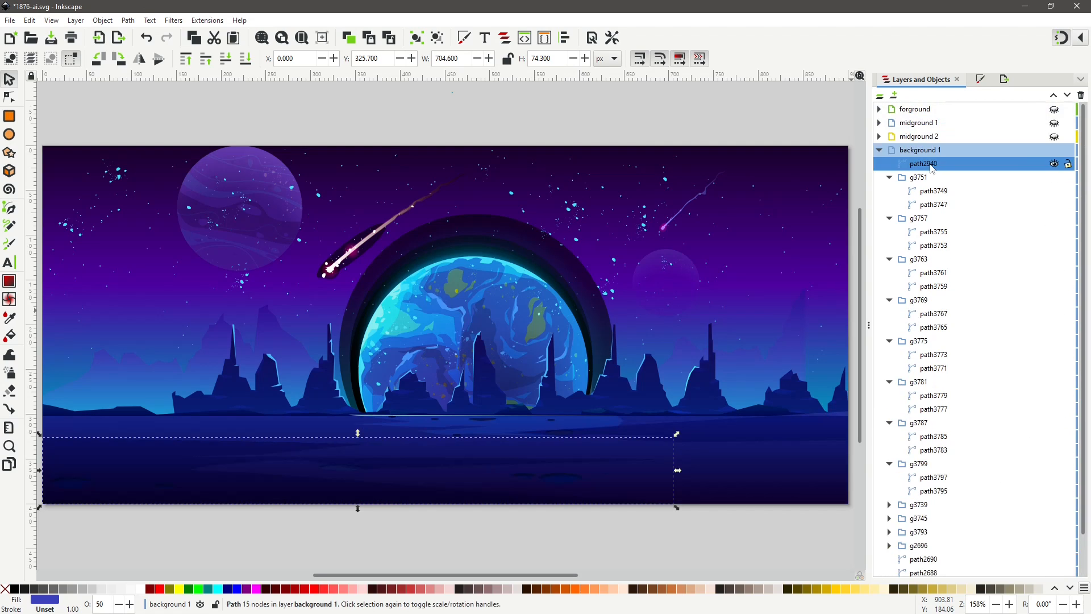
{"action": "left_click_drag", "start_coordinate": [925, 169], "coordinate": [1045, 512]}
{"action": "left_click", "coordinate": [944, 528]}
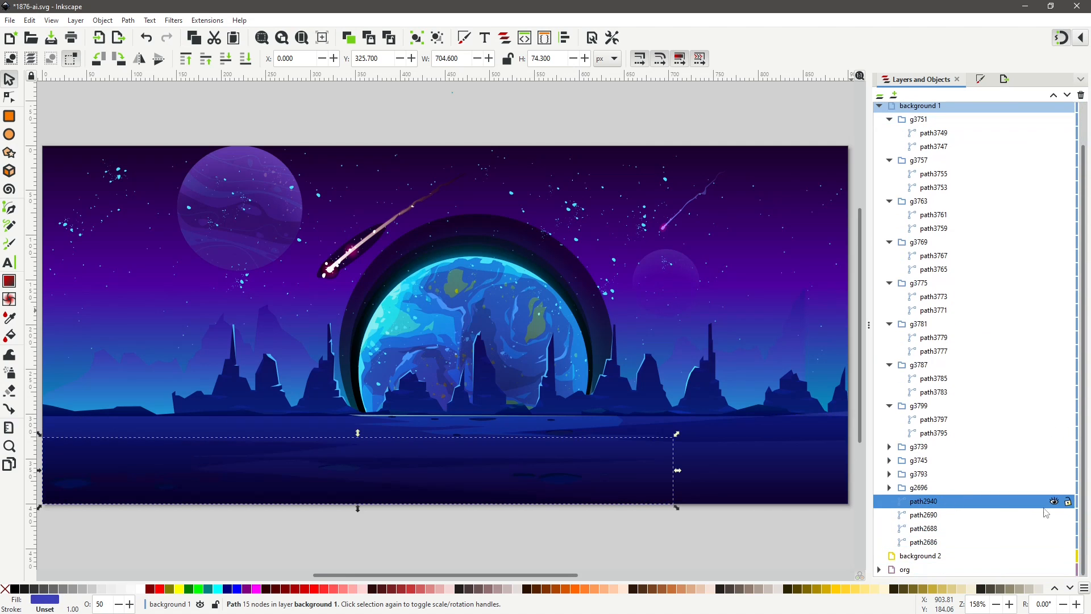
Collapse background 1 and hide the background 1 and background 2 layers.
{"action": "left_click", "coordinate": [928, 542]}
{"action": "scroll", "coordinate": [960, 273], "scroll_direction": "up", "scroll_amount": 3}
{"action": "left_click", "coordinate": [879, 150]}
{"action": "left_click", "coordinate": [1062, 163]}
{"action": "left_click", "coordinate": [1062, 150]}
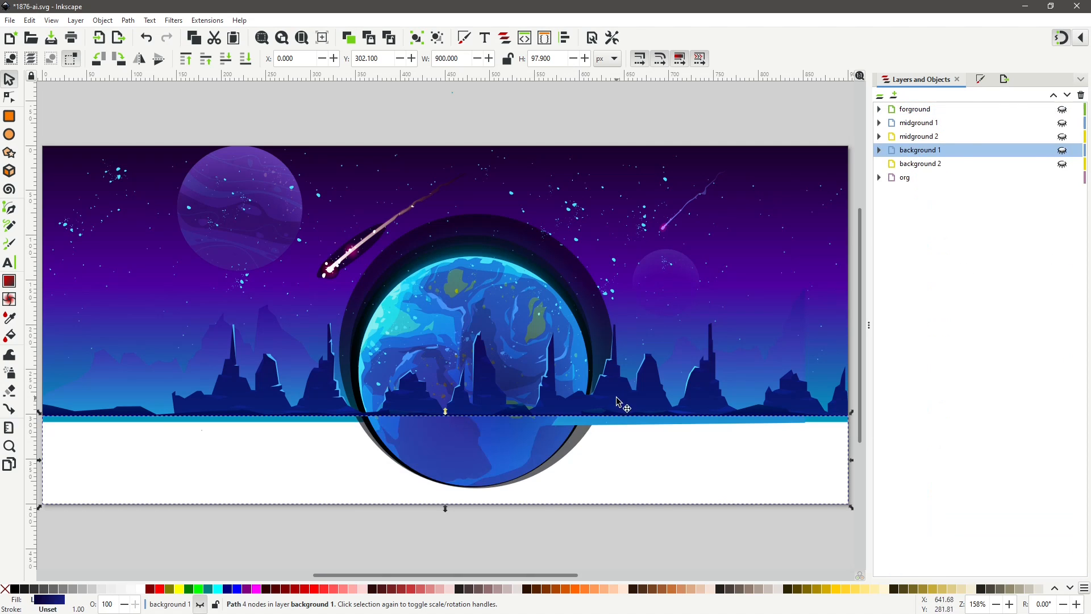
Select the mountain-silhouette group g2924 and move it to the background 1 layer.
{"action": "double_click", "coordinate": [530, 413]}
{"action": "double_click", "coordinate": [530, 413]}
{"action": "left_click", "coordinate": [530, 413]}
{"action": "left_click", "coordinate": [910, 300]}
{"action": "left_click", "coordinate": [939, 289]}
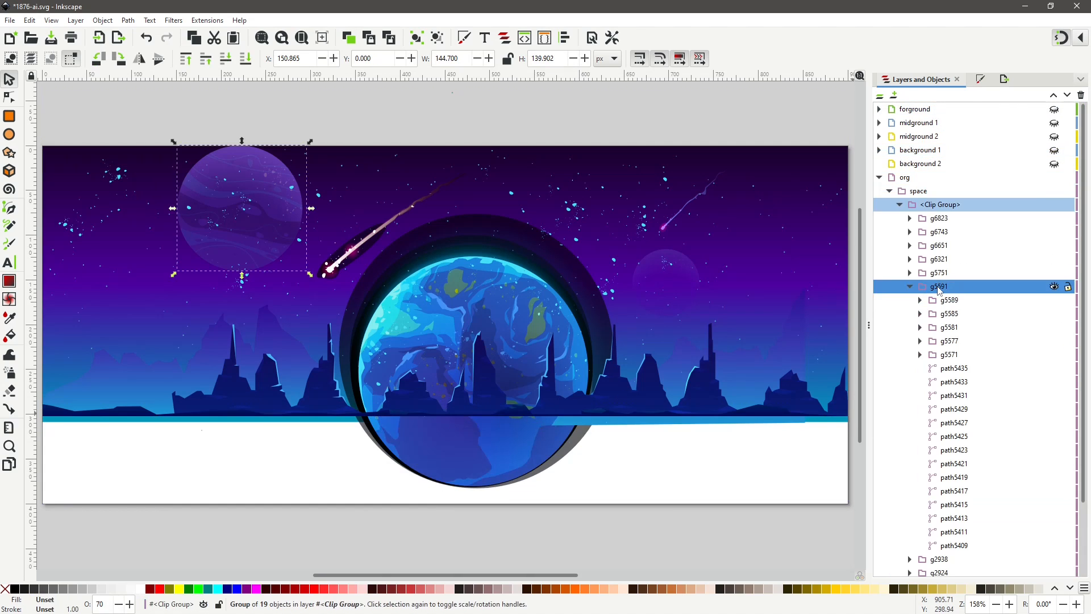
{"action": "left_click", "coordinate": [945, 300]}
{"action": "left_click", "coordinate": [909, 286]}
{"action": "left_click", "coordinate": [940, 314]}
{"action": "left_click_drag", "start_coordinate": [168, 369], "coordinate": [95, 369]}
{"action": "right_click", "coordinate": [937, 313]}
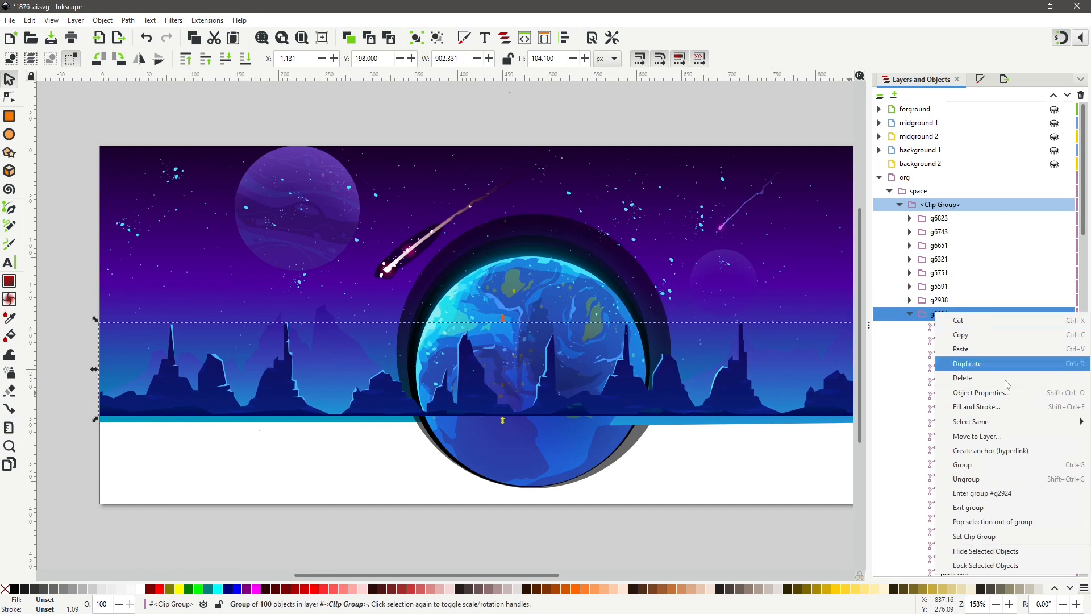
{"action": "left_click", "coordinate": [989, 436]}
{"action": "left_click", "coordinate": [810, 408]}
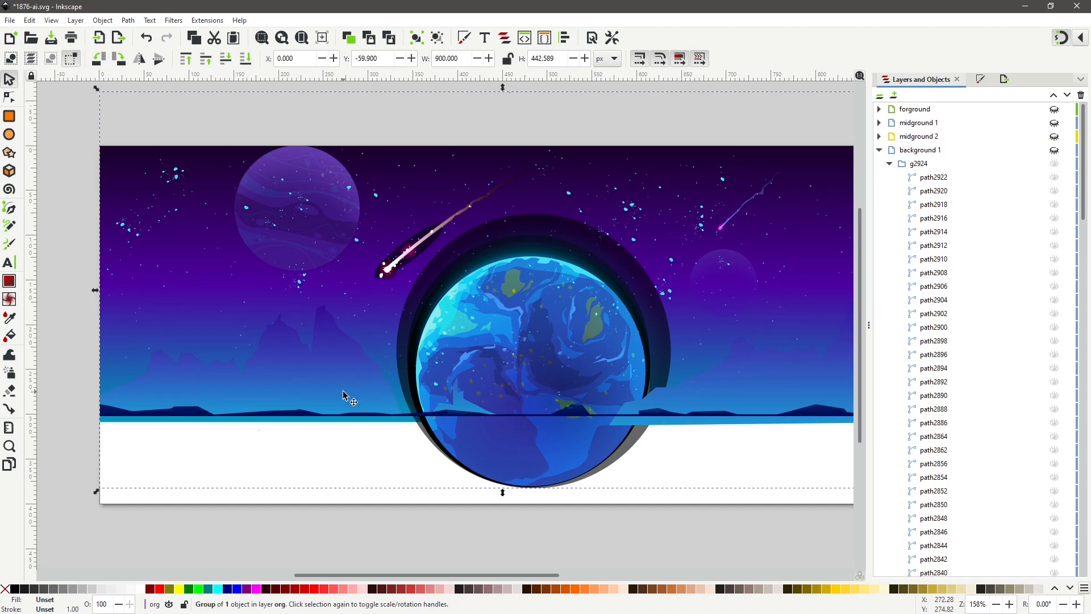
Select the horizon strip group g2938 and move it to the background 1 layer.
{"action": "double_click", "coordinate": [306, 414]}
{"action": "double_click", "coordinate": [306, 415]}
{"action": "scroll", "coordinate": [1020, 397], "scroll_direction": "down", "scroll_amount": 20}
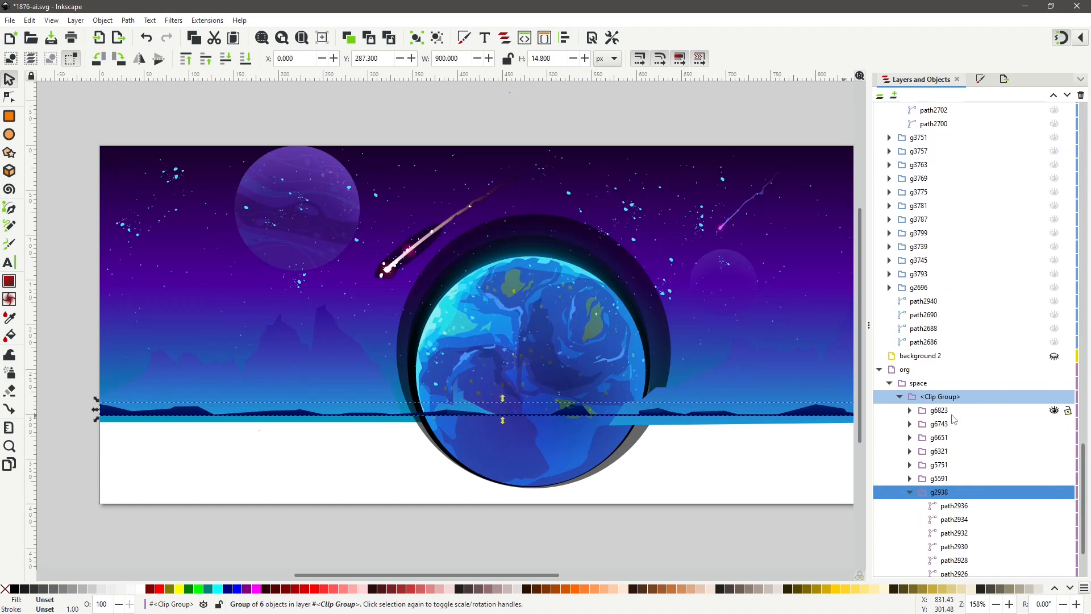
{"action": "right_click", "coordinate": [943, 493]}
{"action": "left_click", "coordinate": [845, 356]}
{"action": "left_click", "coordinate": [557, 319]}
{"action": "left_click", "coordinate": [587, 384]}
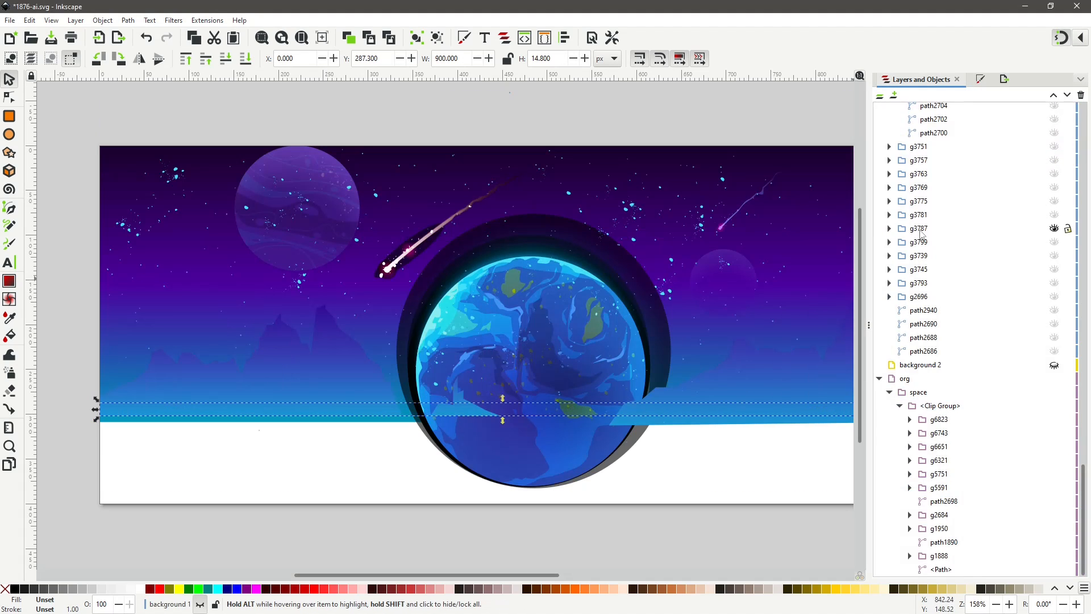
Inspect the groups inside the org layer's clip group, briefly showing background 1, by selecting and expanding them.
{"action": "scroll", "coordinate": [1017, 239], "scroll_direction": "up", "scroll_amount": 20}
{"action": "left_click", "coordinate": [1056, 151]}
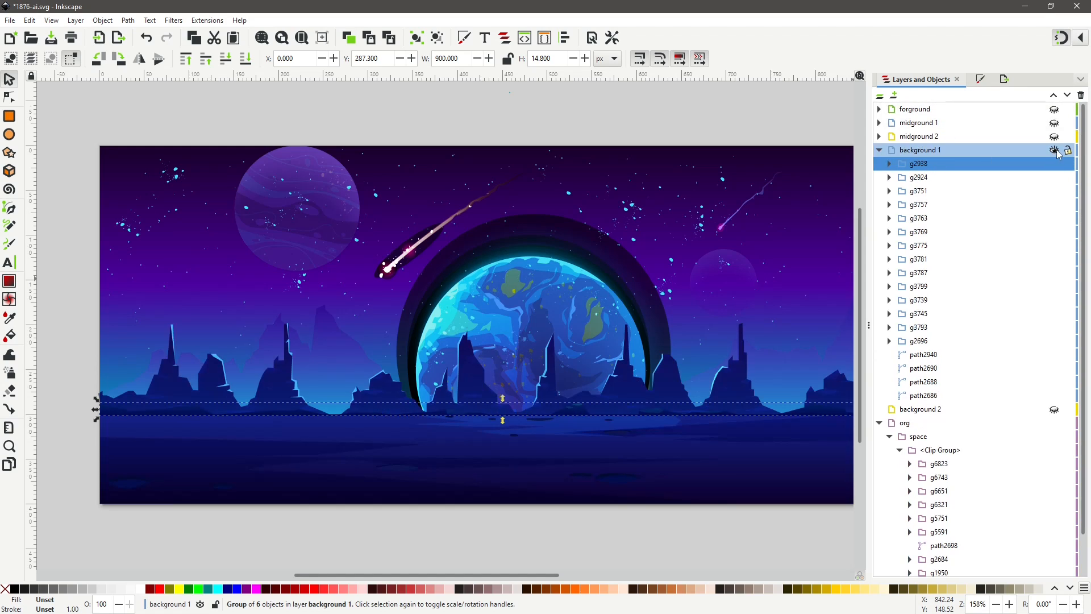
{"action": "left_click", "coordinate": [1056, 150]}
{"action": "left_click", "coordinate": [945, 220]}
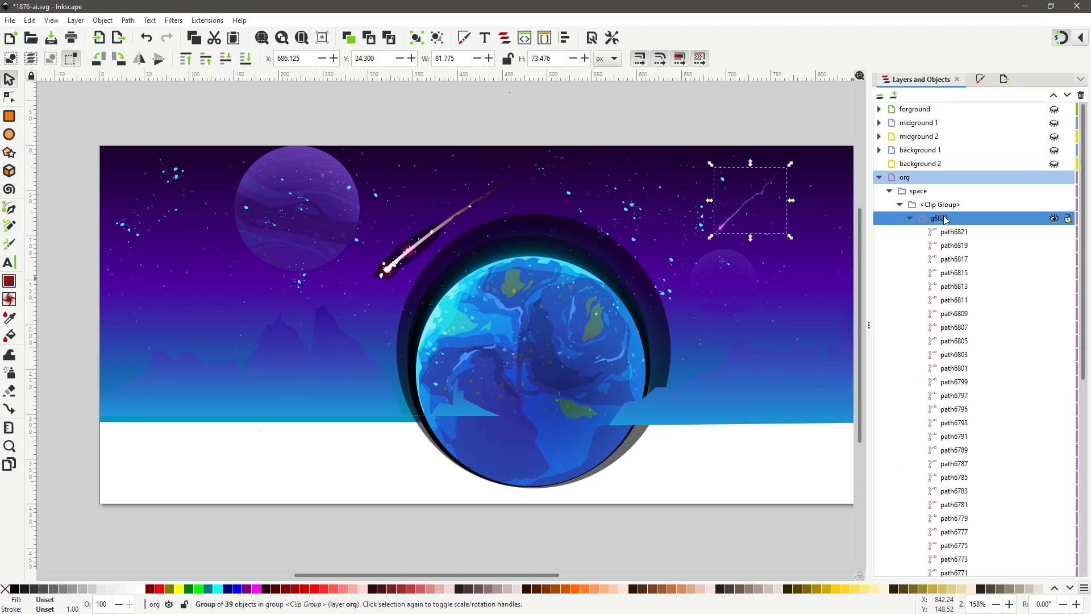
{"action": "left_click", "coordinate": [910, 219]}
{"action": "left_click", "coordinate": [940, 232]}
{"action": "left_click", "coordinate": [909, 232]}
{"action": "left_click", "coordinate": [879, 177]}
{"action": "left_click", "coordinate": [879, 178]}
{"action": "left_click", "coordinate": [910, 231]}
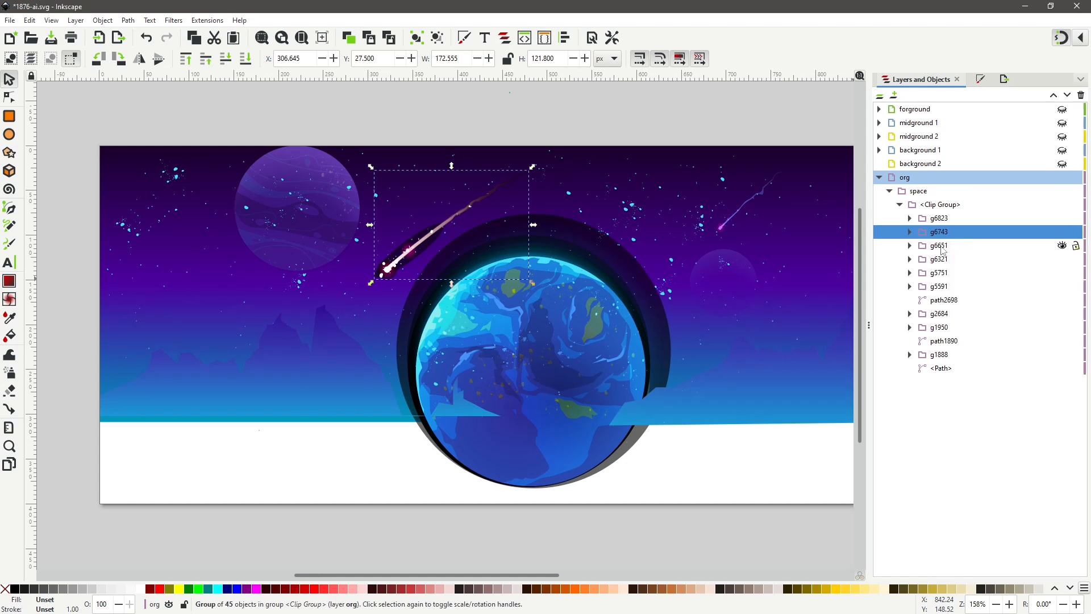
{"action": "left_click", "coordinate": [938, 245]}
{"action": "left_click", "coordinate": [938, 259]}
{"action": "left_click", "coordinate": [939, 272]}
{"action": "left_click", "coordinate": [934, 301]}
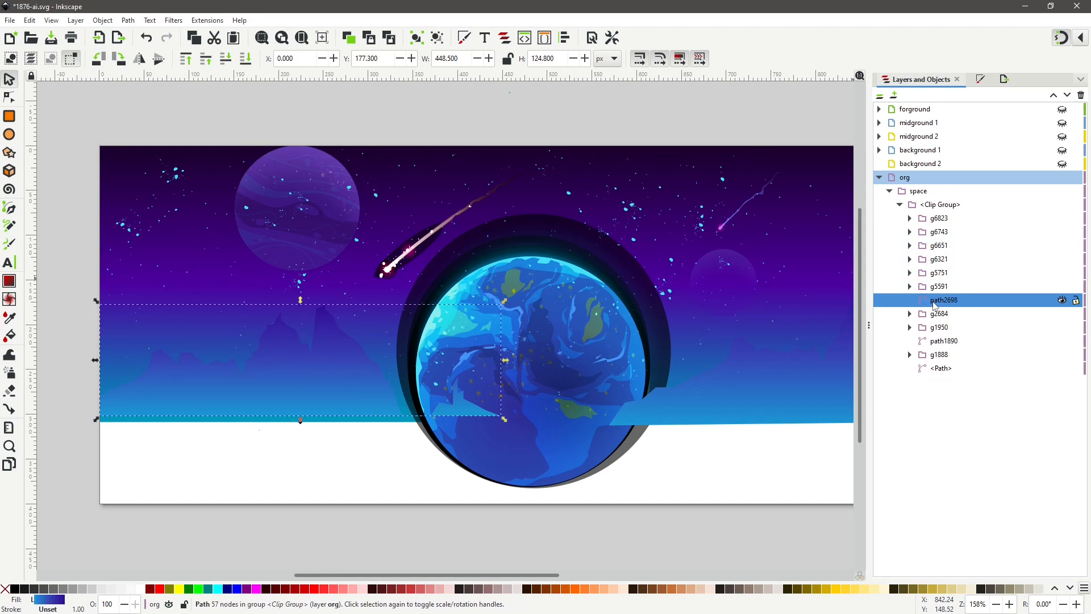
{"action": "left_click", "coordinate": [937, 314]}
{"action": "left_click", "coordinate": [910, 314]}
{"action": "left_click", "coordinate": [937, 327]}
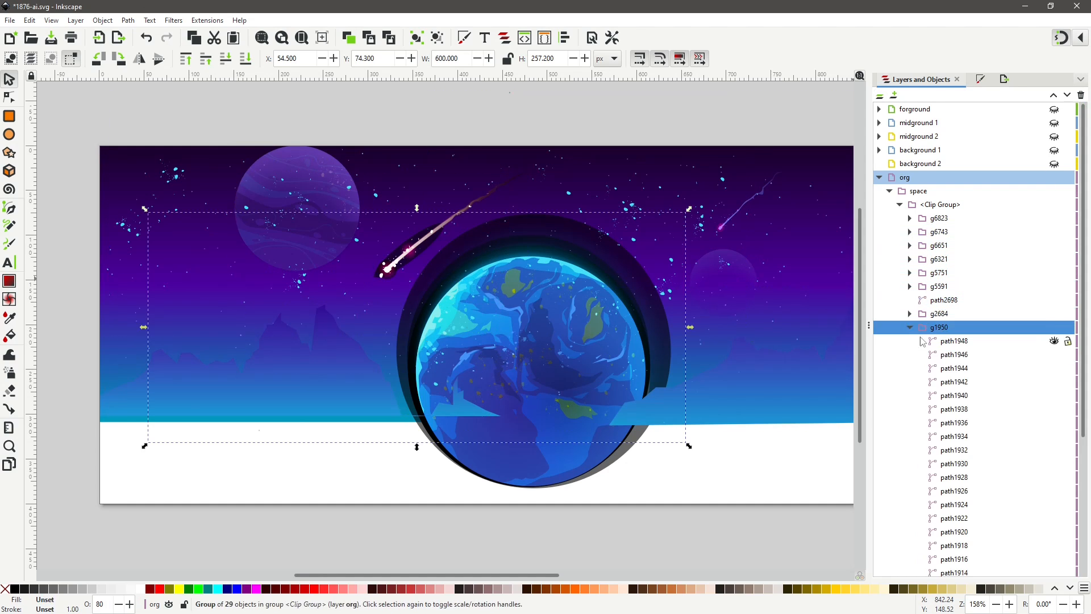
{"action": "left_click", "coordinate": [910, 327]}
Select the sky gradient path at the end of the clip group and move it to the background 2 layer.
{"action": "left_click", "coordinate": [941, 368]}
{"action": "left_click", "coordinate": [1062, 368]}
{"action": "left_click", "coordinate": [1062, 368]}
{"action": "right_click", "coordinate": [950, 368]}
{"action": "left_click", "coordinate": [865, 493]}
{"action": "left_click", "coordinate": [523, 307]}
{"action": "left_click", "coordinate": [613, 394]}
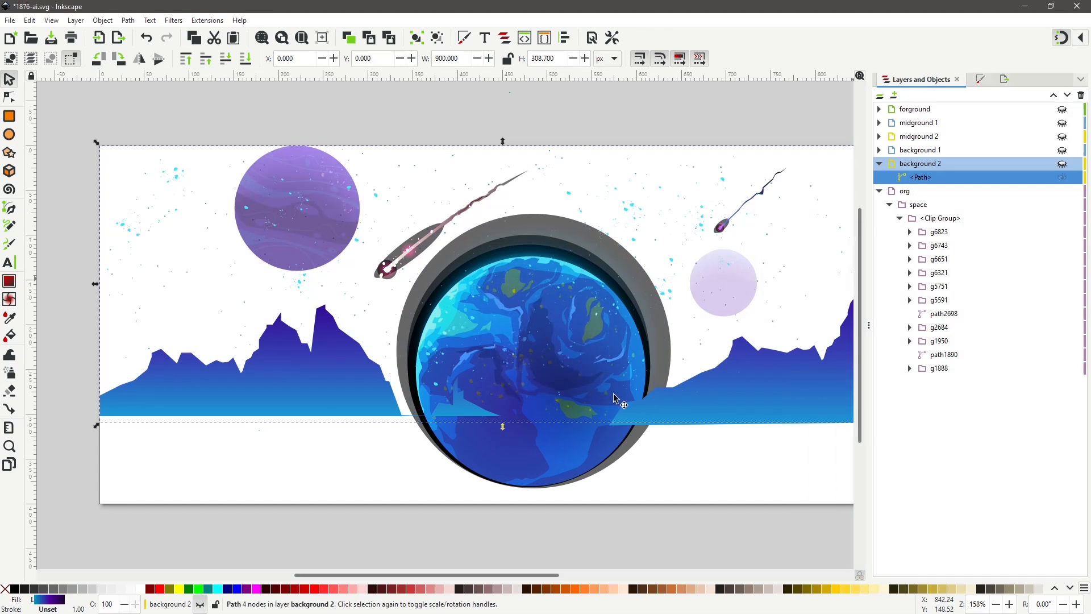
Select the left planet group g5591 and move it to the background 2 layer.
{"action": "left_click", "coordinate": [292, 187]}
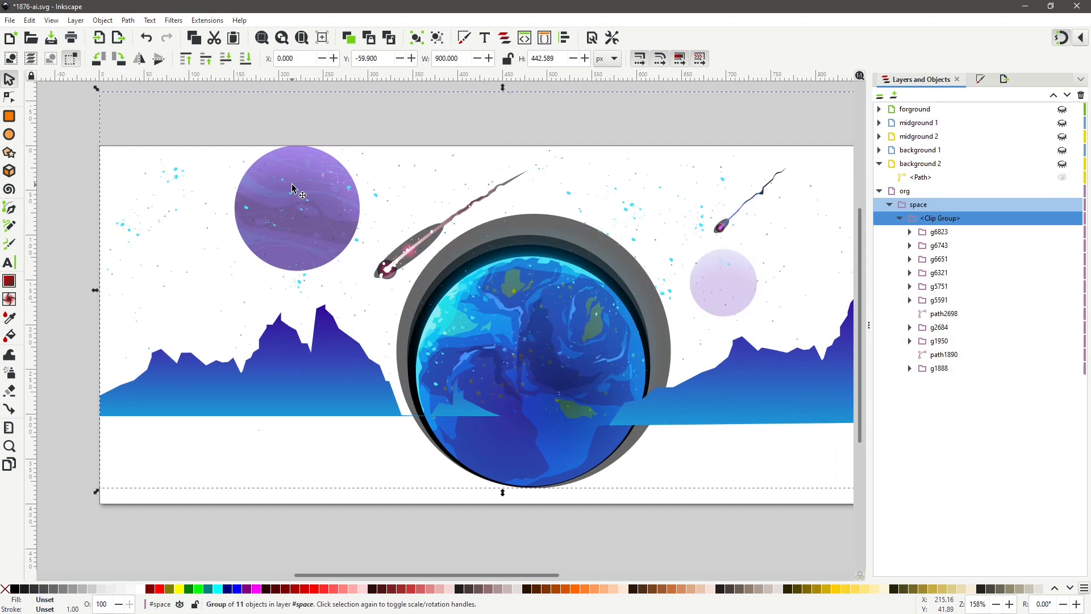
{"action": "double_click", "coordinate": [292, 187]}
{"action": "left_click", "coordinate": [296, 199]}
{"action": "scroll", "coordinate": [1015, 310], "scroll_direction": "down", "scroll_amount": 15}
{"action": "scroll", "coordinate": [1015, 310], "scroll_direction": "up", "scroll_amount": 15}
{"action": "left_click", "coordinate": [909, 259]}
{"action": "left_click", "coordinate": [1055, 300]}
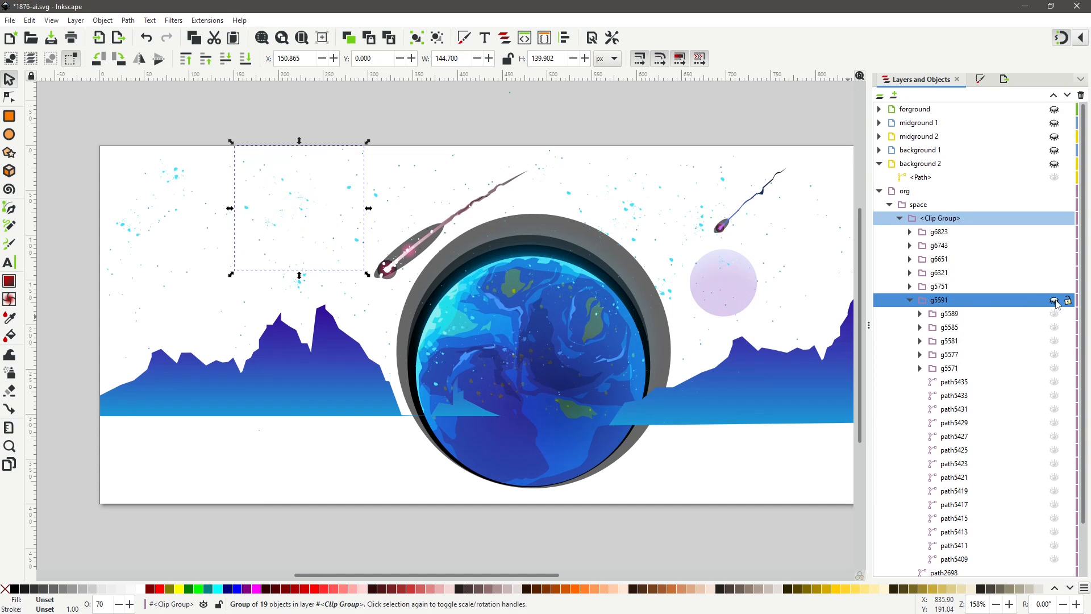
{"action": "left_click", "coordinate": [1055, 303]}
{"action": "right_click", "coordinate": [949, 300]}
{"action": "left_click", "coordinate": [862, 424]}
{"action": "left_click", "coordinate": [523, 306]}
{"action": "left_click", "coordinate": [591, 392]}
Select the small right planet group g5751 and move it to the background 2 layer.
{"action": "double_click", "coordinate": [732, 279]}
{"action": "double_click", "coordinate": [732, 279]}
{"action": "left_click", "coordinate": [731, 279]}
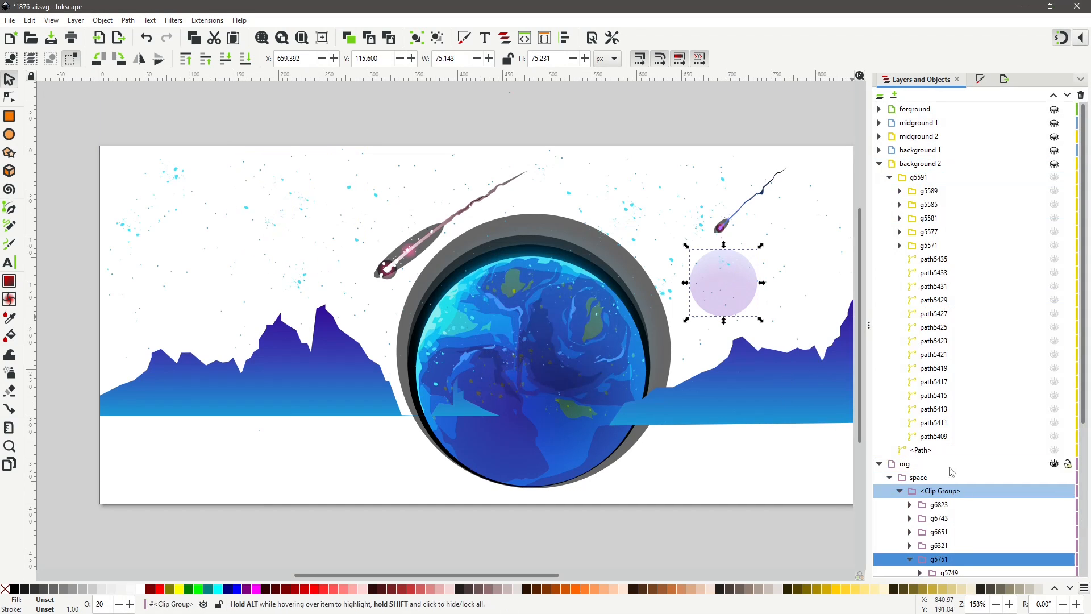
{"action": "scroll", "coordinate": [949, 467], "scroll_direction": "down", "scroll_amount": 5}
{"action": "right_click", "coordinate": [959, 338]}
{"action": "left_click", "coordinate": [859, 462]}
{"action": "left_click", "coordinate": [557, 334]}
{"action": "left_click", "coordinate": [576, 382]}
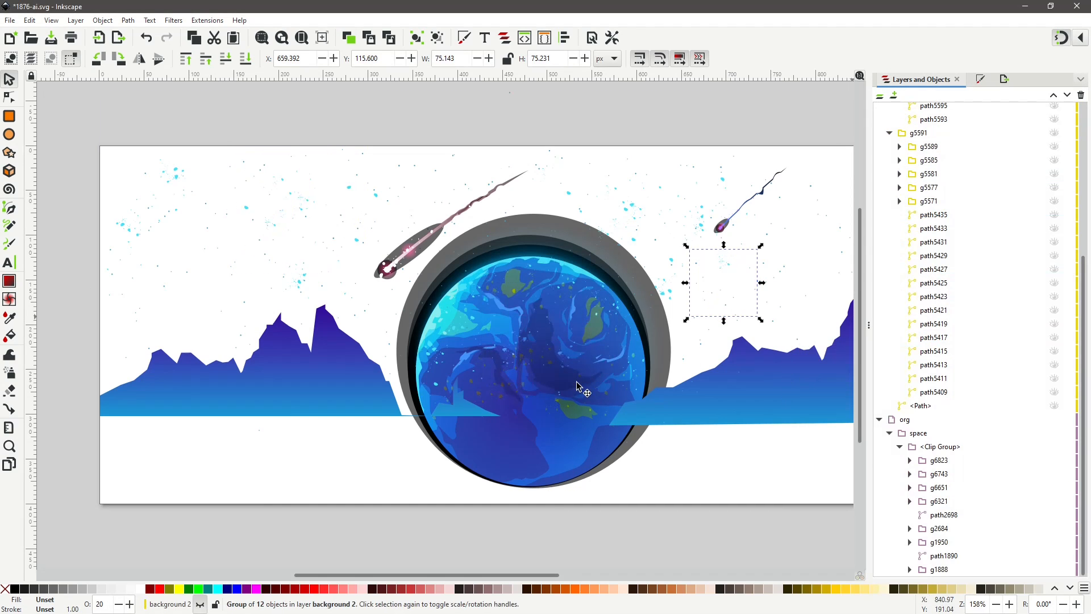
Select the central planet group g1888 and rename it 'planet center'.
{"action": "left_click", "coordinate": [576, 382]}
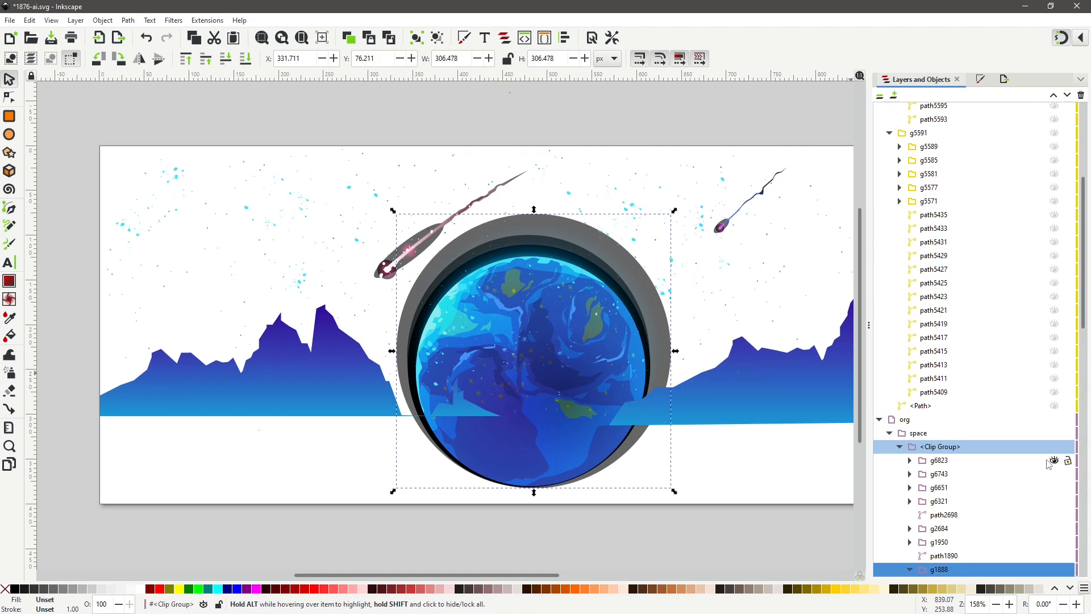
{"action": "scroll", "coordinate": [1048, 464], "scroll_direction": "down", "scroll_amount": 4}
{"action": "left_click", "coordinate": [1054, 369]}
{"action": "left_click", "coordinate": [1053, 369]}
{"action": "right_click", "coordinate": [956, 368]}
{"action": "double_click", "coordinate": [976, 369]}
{"action": "type", "text": "plane"}
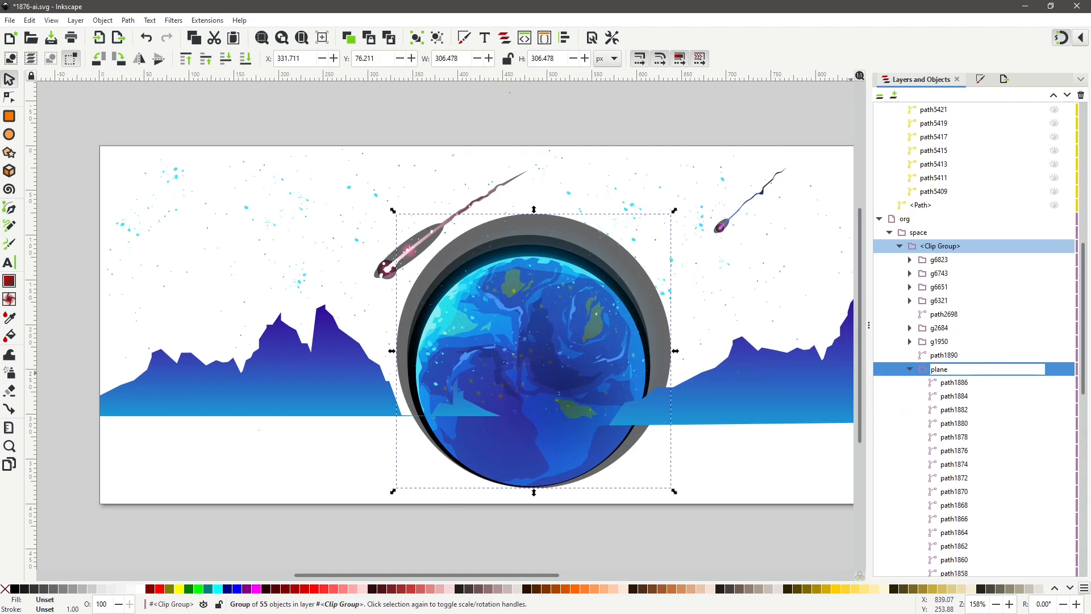
{"action": "type", "text": "t center"}
{"action": "key", "text": "Return"}
Move the 'planet center' group to the background 2 layer.
{"action": "right_click", "coordinate": [971, 369]}
{"action": "left_click", "coordinate": [859, 229]}
{"action": "left_click", "coordinate": [557, 333]}
{"action": "left_click", "coordinate": [584, 384]}
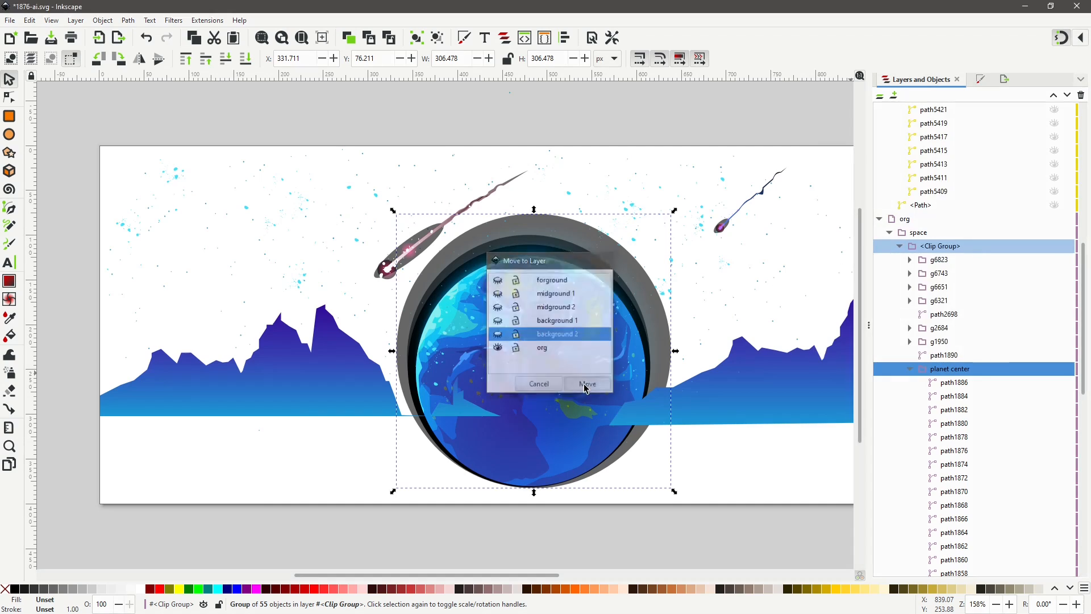
Rename the right planet group in background 2 to 'planet right'.
{"action": "scroll", "coordinate": [947, 250], "scroll_direction": "up", "scroll_amount": 5}
{"action": "left_click", "coordinate": [889, 177]}
{"action": "left_click", "coordinate": [924, 192]}
{"action": "double_click", "coordinate": [925, 192]}
{"action": "type", "text": "planet "}
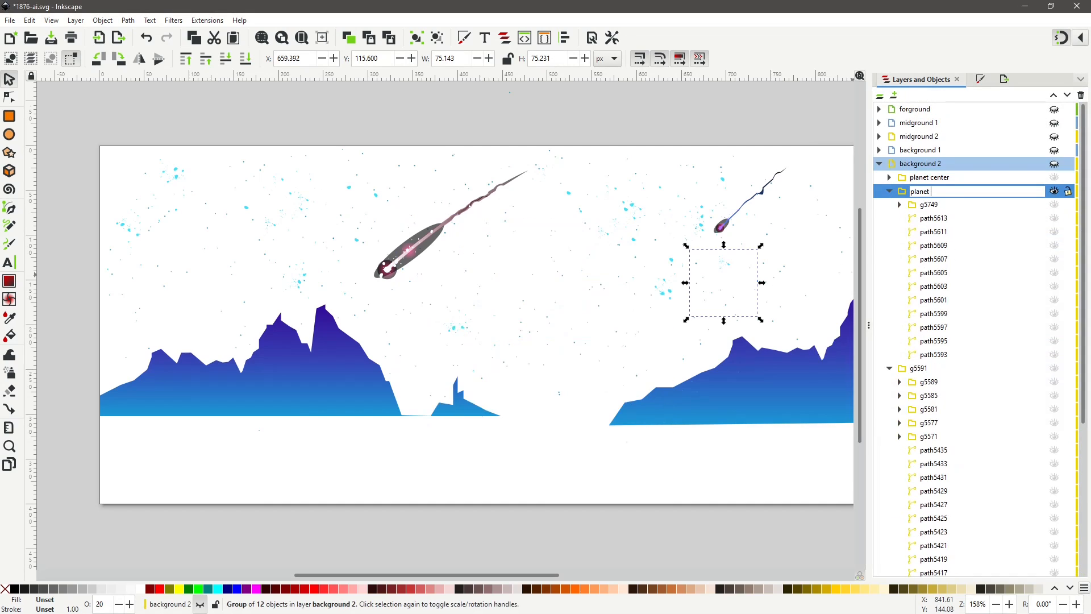
{"action": "type", "text": "right"}
{"action": "left_click", "coordinate": [889, 192]}
Rename the left planet group to 'planet left' and the sky path to 'background'.
{"action": "double_click", "coordinate": [919, 204]}
{"action": "type", "text": "planet left"}
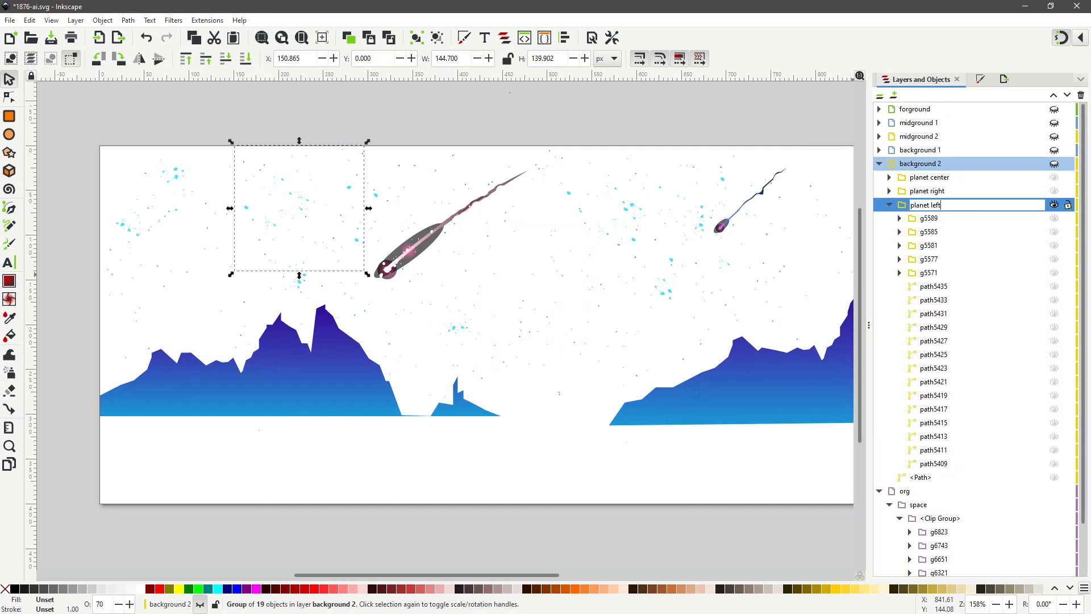
{"action": "left_click", "coordinate": [889, 205]}
{"action": "double_click", "coordinate": [919, 218]}
{"action": "type", "text": "background"}
Rename the left comet group g6743 to 'streak left' and move it to the background 2 layer.
{"action": "left_click", "coordinate": [977, 291]}
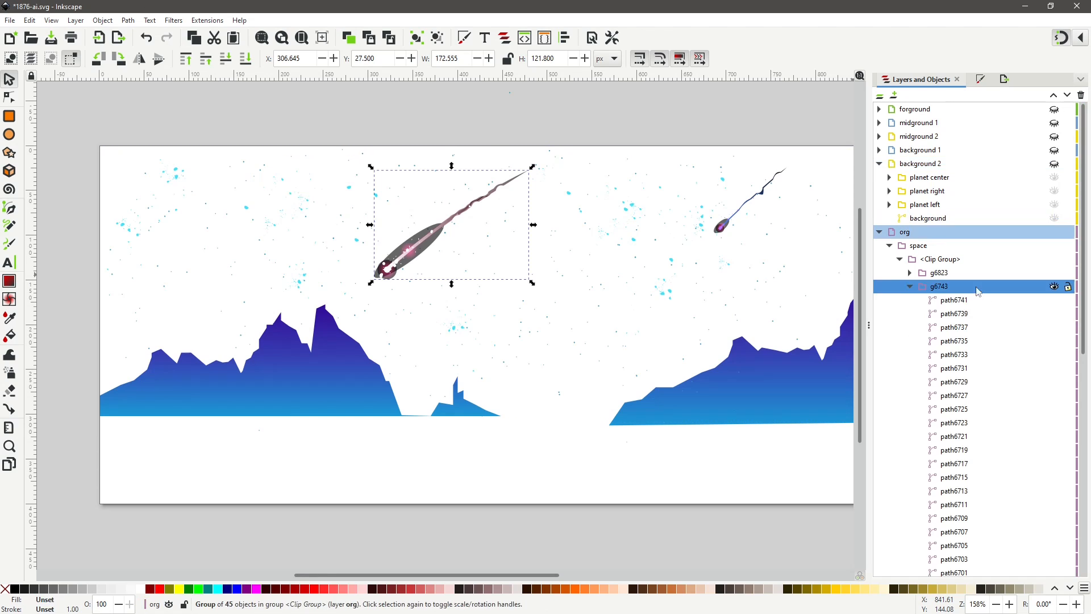
{"action": "double_click", "coordinate": [977, 287]}
{"action": "type", "text": "streak left"}
{"action": "key", "text": "Return"}
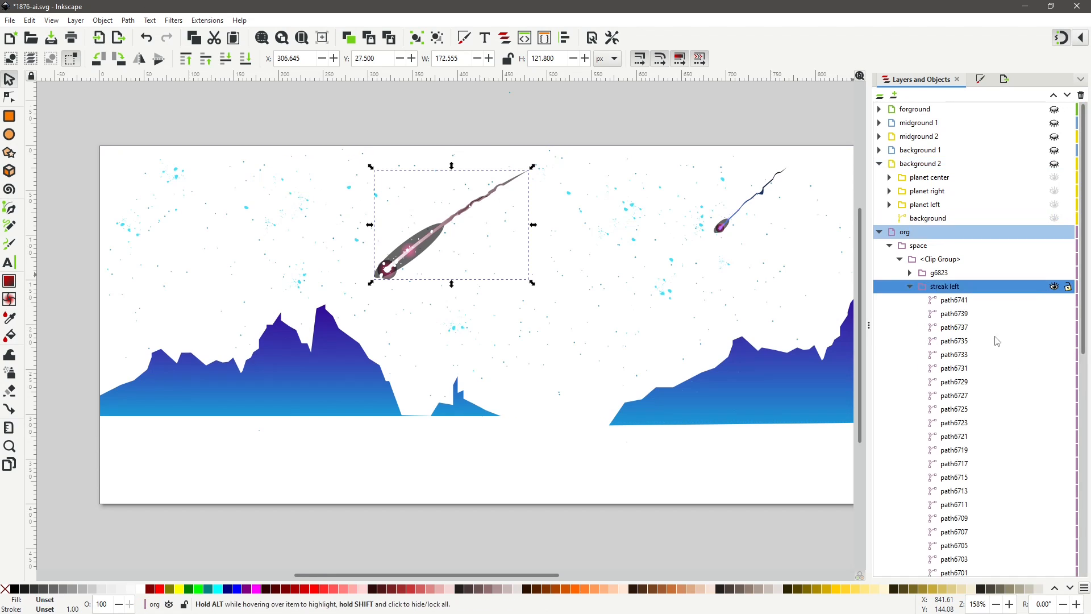
{"action": "right_click", "coordinate": [940, 286]}
{"action": "left_click", "coordinate": [841, 377]}
{"action": "left_click", "coordinate": [524, 341]}
{"action": "left_click", "coordinate": [585, 382]}
Rename the right comet group g6823 to 'streak right' and move it to the background 2 layer.
{"action": "left_click", "coordinate": [946, 288]}
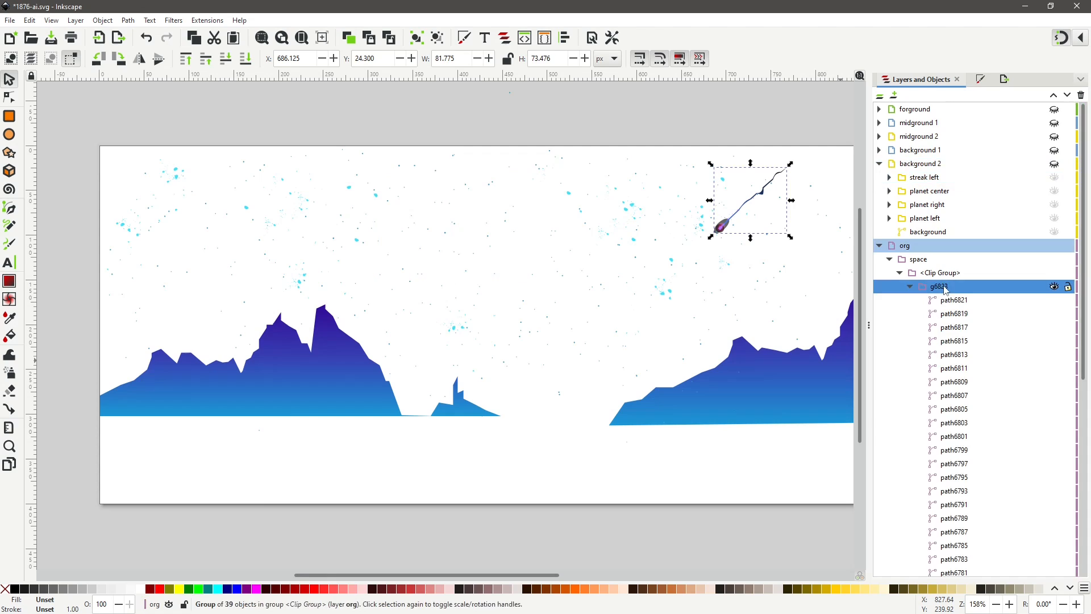
{"action": "double_click", "coordinate": [946, 288]}
{"action": "type", "text": "streak right"}
{"action": "key", "text": "Return"}
{"action": "right_click", "coordinate": [946, 288]}
{"action": "left_click", "coordinate": [841, 378]}
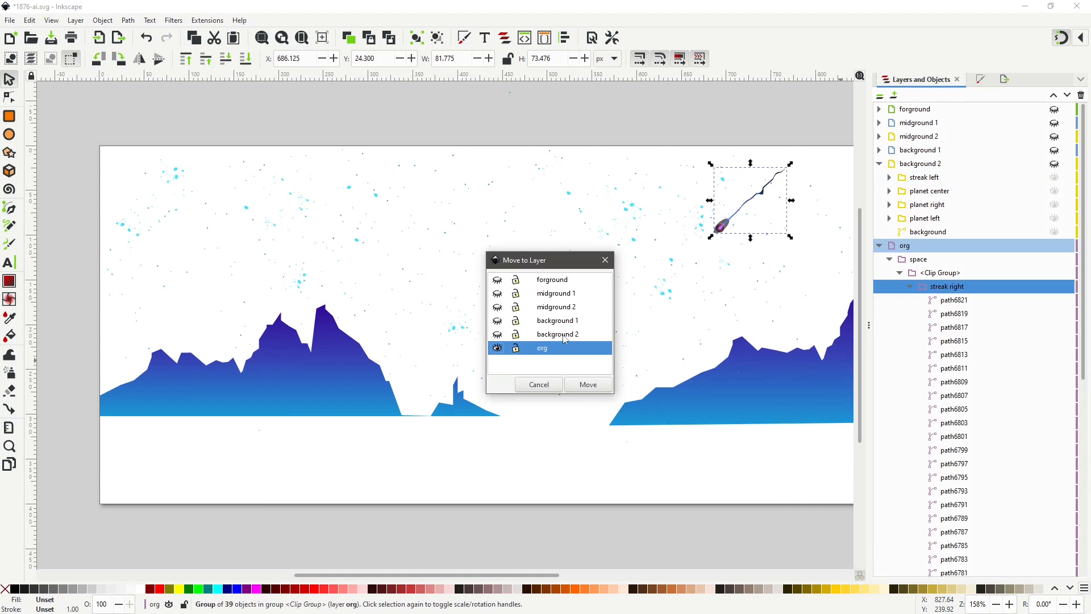
{"action": "left_click", "coordinate": [564, 335]}
{"action": "left_click", "coordinate": [588, 385]}
Rename star group g6651 to 'speak 1' and move it to the background 2 layer.
{"action": "left_click", "coordinate": [947, 300]}
{"action": "double_click", "coordinate": [948, 301]}
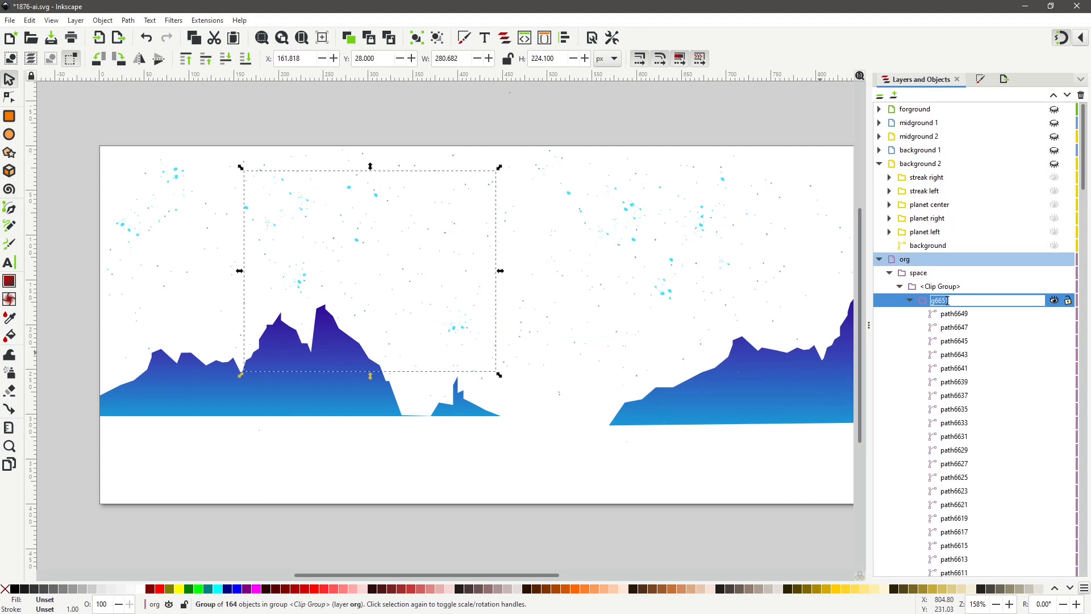
{"action": "type", "text": "speak 1"}
{"action": "key", "text": "Return"}
{"action": "right_click", "coordinate": [947, 300]}
{"action": "left_click", "coordinate": [841, 385]}
{"action": "left_click", "coordinate": [565, 334]}
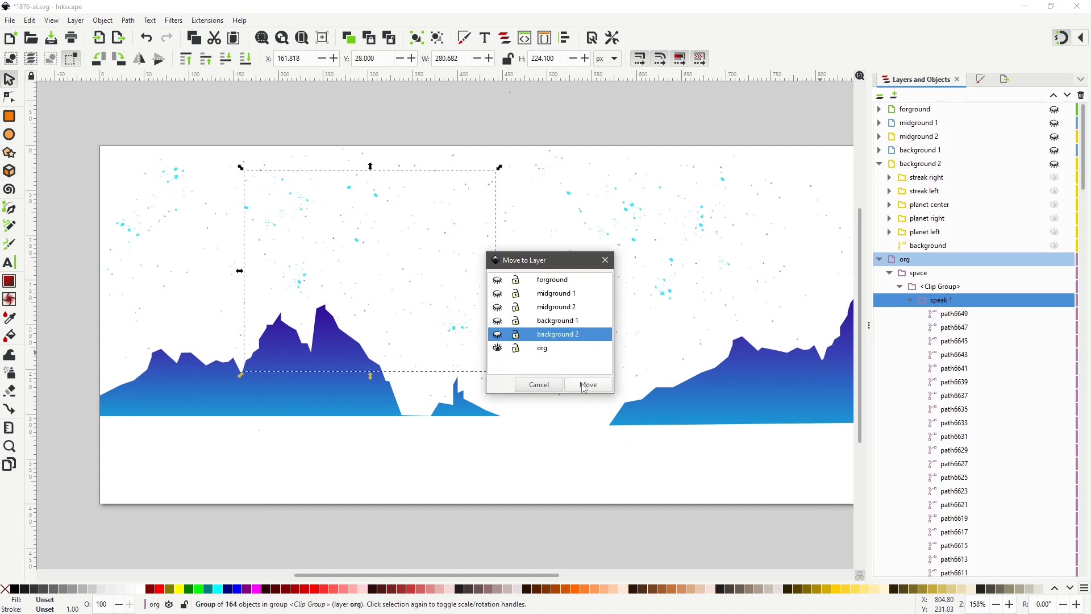
{"action": "left_click", "coordinate": [588, 385]}
Rename star group g6321 to 'speaks 2' and move it to the background 2 layer.
{"action": "left_click", "coordinate": [948, 314]}
{"action": "right_click", "coordinate": [948, 314]}
{"action": "double_click", "coordinate": [960, 313]}
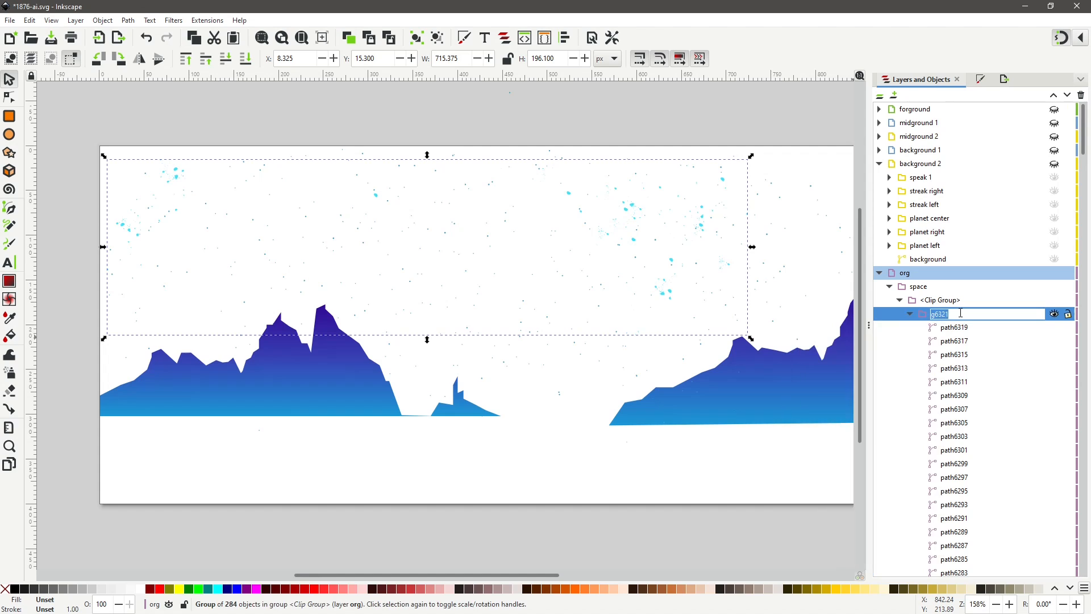
{"action": "type", "text": "speaks 2"}
{"action": "left_click", "coordinate": [963, 354]}
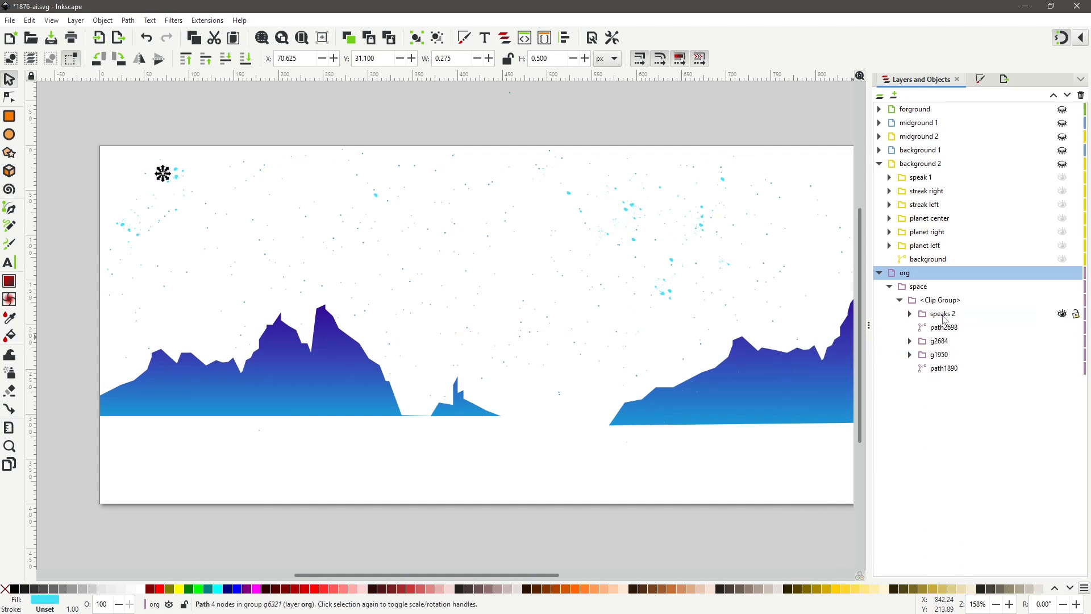
{"action": "right_click", "coordinate": [943, 317]}
{"action": "left_click", "coordinate": [841, 399]}
{"action": "left_click", "coordinate": [565, 334]}
{"action": "left_click", "coordinate": [588, 385]}
Stretch star group g2684 to span the full page width, about 900 by 320 px.
{"action": "left_click", "coordinate": [889, 178]}
{"action": "left_click", "coordinate": [942, 330]}
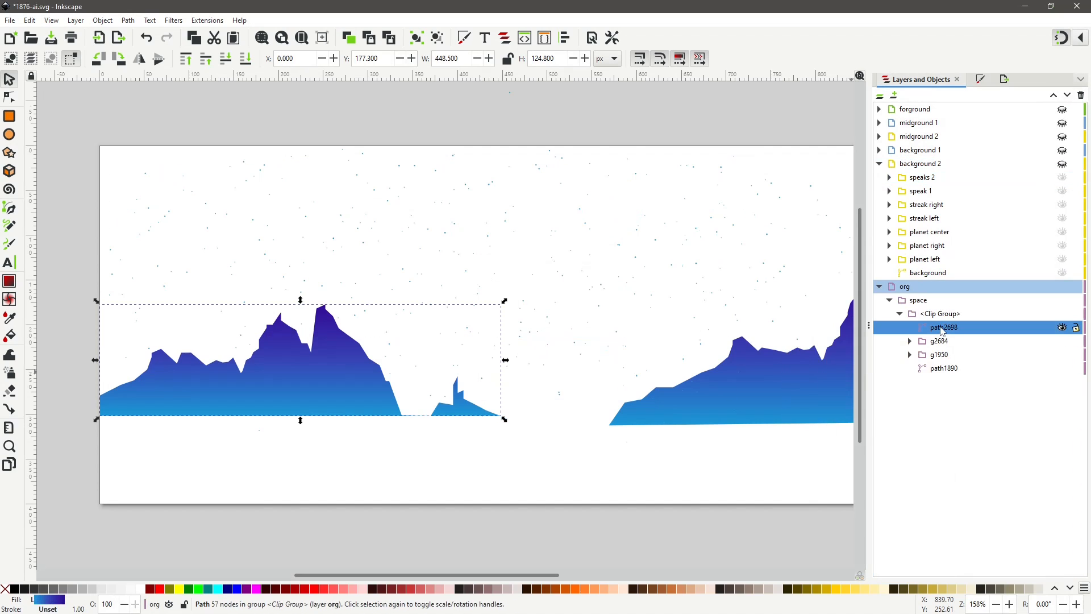
{"action": "left_click", "coordinate": [942, 342]}
{"action": "left_click_drag", "start_coordinate": [505, 90], "coordinate": [505, 143]}
{"action": "left_click_drag", "start_coordinate": [105, 289], "coordinate": [100, 289]}
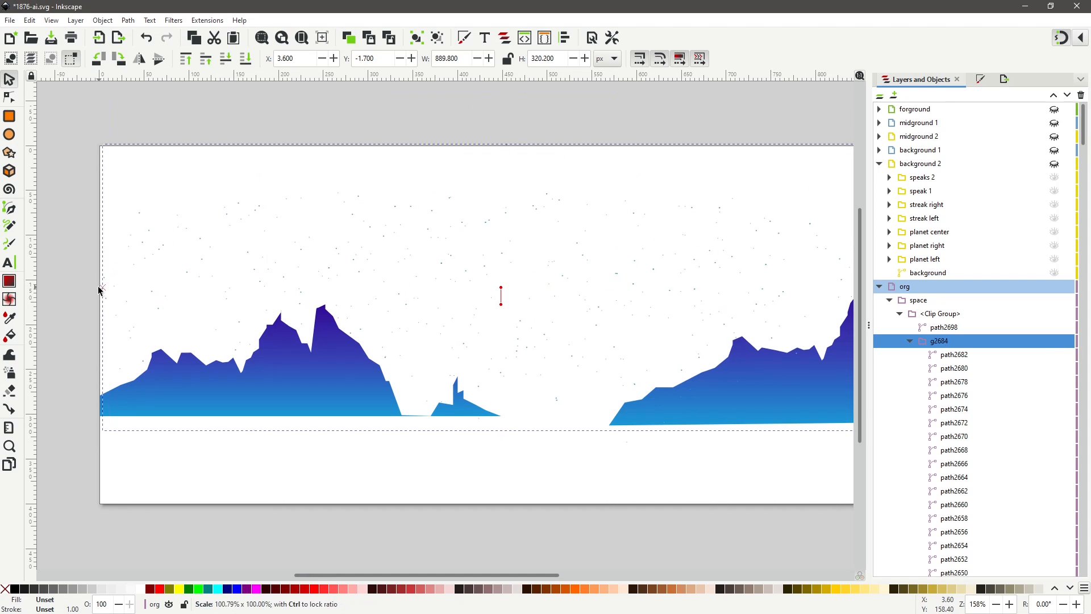
{"action": "left_click_drag", "start_coordinate": [443, 575], "coordinate": [473, 575]}
{"action": "left_click_drag", "start_coordinate": [810, 288], "coordinate": [816, 289]}
Rename group g2684 to 'speaks 3' and move it to the background 2 layer.
{"action": "double_click", "coordinate": [939, 340]}
{"action": "type", "text": "speaks 3"}
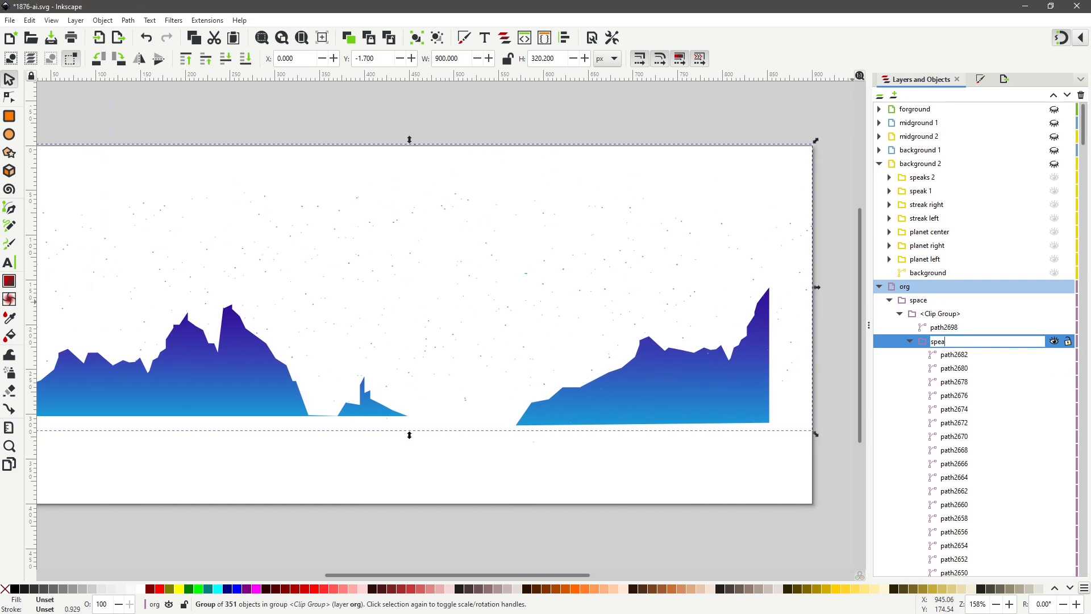
{"action": "key", "text": "Return"}
{"action": "right_click", "coordinate": [950, 341]}
{"action": "left_click", "coordinate": [863, 467]}
{"action": "left_click", "coordinate": [560, 334]}
{"action": "left_click", "coordinate": [588, 384]}
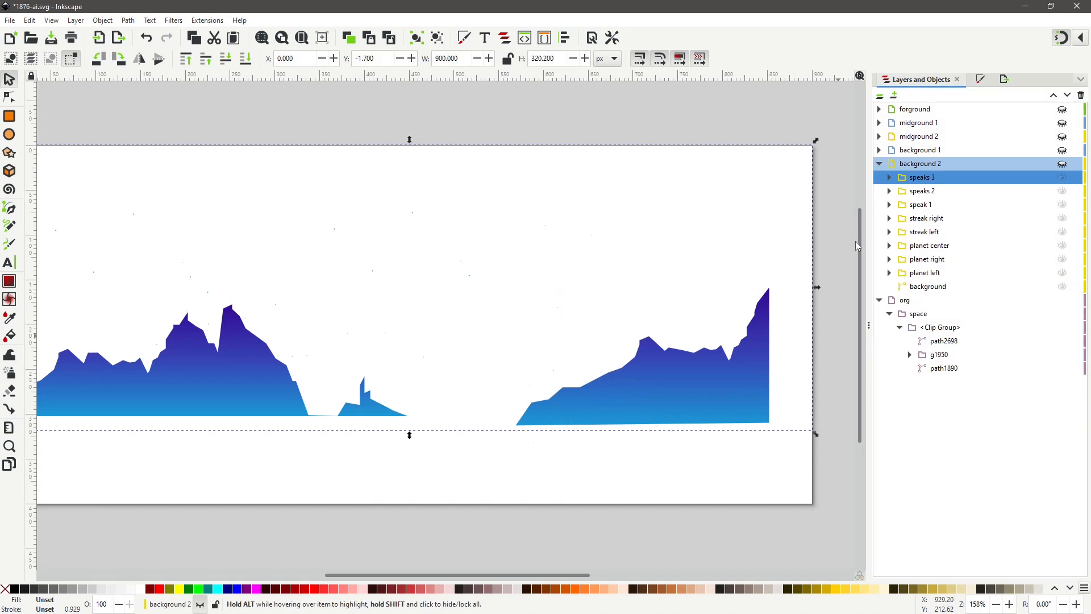
Rename the 'speak 1' group to 'speaks 1'.
{"action": "double_click", "coordinate": [925, 205]}
{"action": "left_click", "coordinate": [928, 206]}
{"action": "type", "text": "s"}
{"action": "left_click", "coordinate": [961, 272]}
{"action": "left_click", "coordinate": [889, 204]}
Rename star group g1950 to 'speaks 4' and move it to the background 2 layer.
{"action": "left_click", "coordinate": [947, 355]}
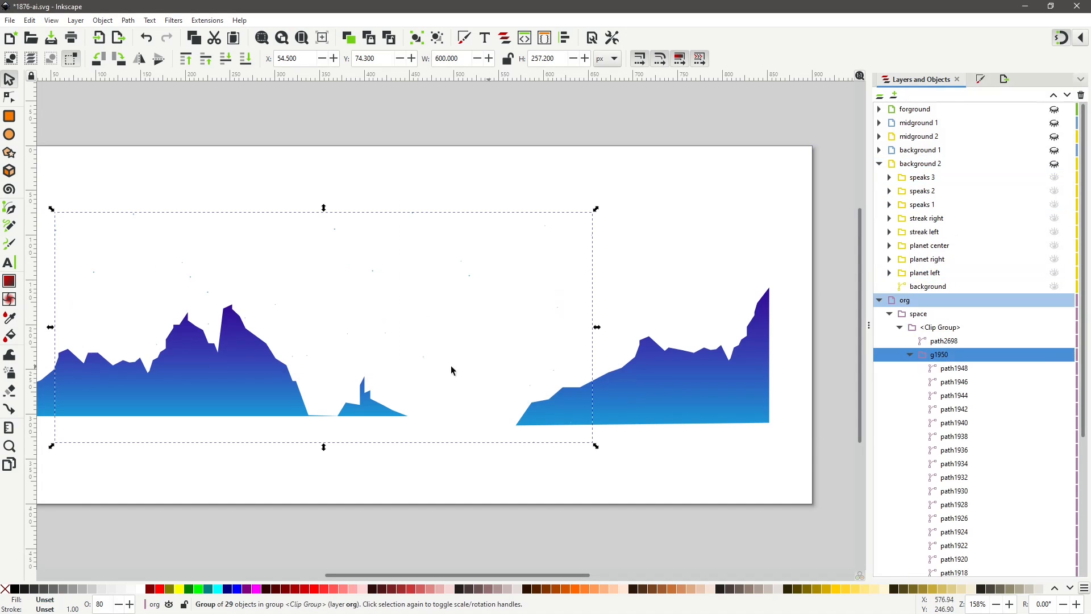
{"action": "double_click", "coordinate": [967, 356]}
{"action": "type", "text": "speaks 4"}
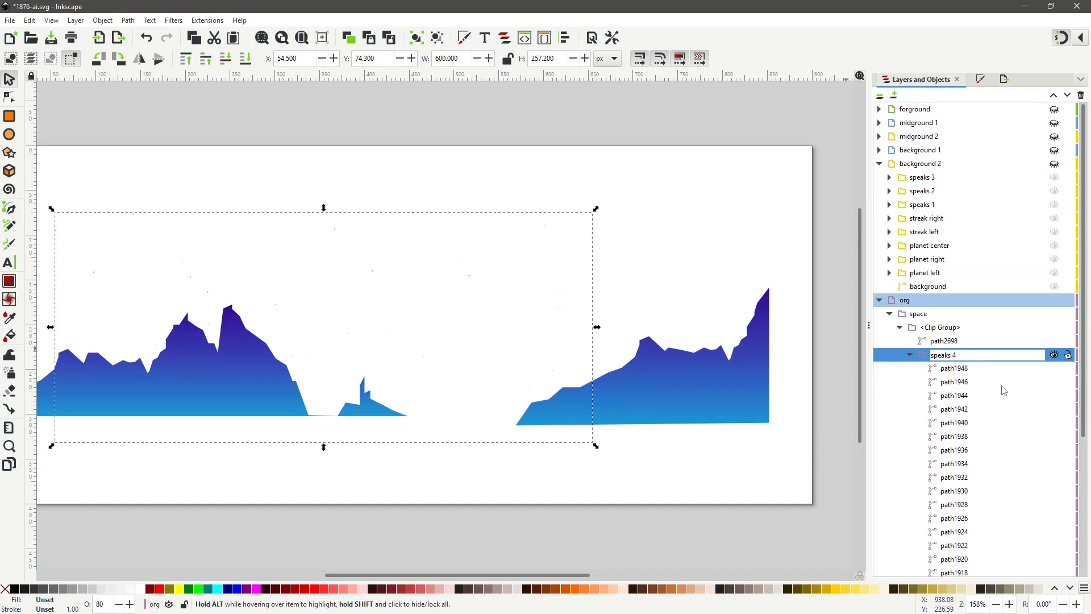
{"action": "key", "text": "Return"}
{"action": "right_click", "coordinate": [944, 357]}
{"action": "left_click", "coordinate": [861, 219]}
{"action": "left_click", "coordinate": [560, 334]}
{"action": "left_click", "coordinate": [589, 385]}
Rename the remaining clip group holding the mountain paths to 'mountians' and move it to background 2.
{"action": "left_click", "coordinate": [946, 355]}
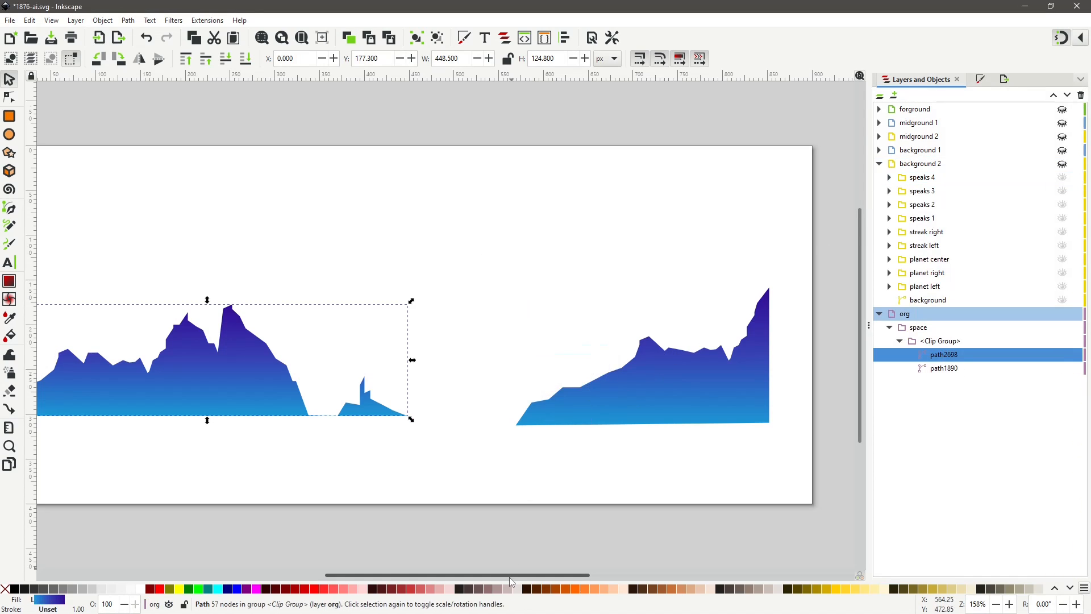
{"action": "double_click", "coordinate": [940, 340]}
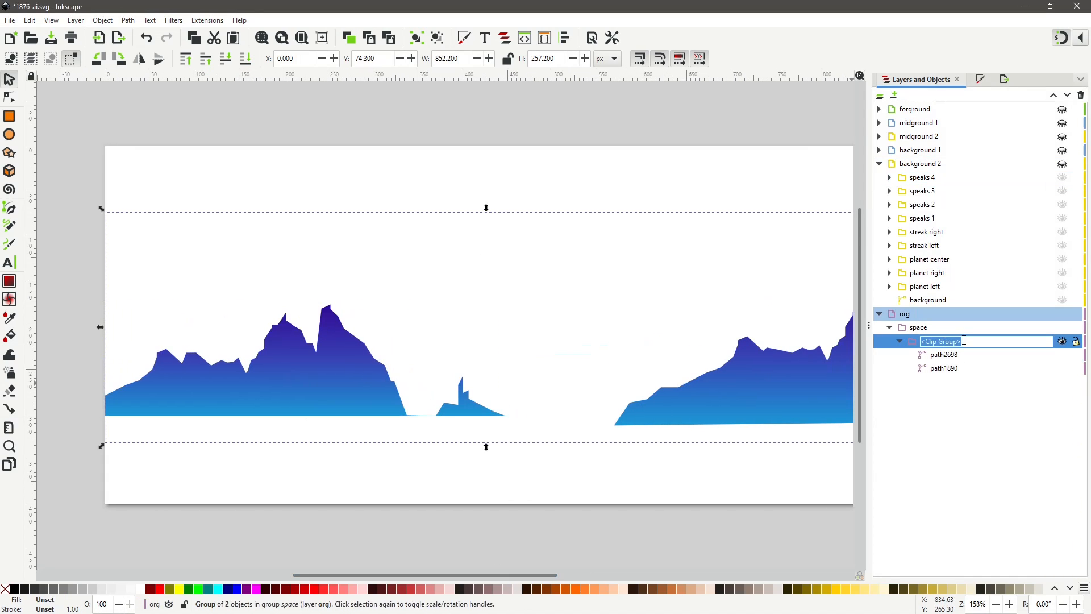
{"action": "type", "text": "mountians"}
{"action": "key", "text": "Return"}
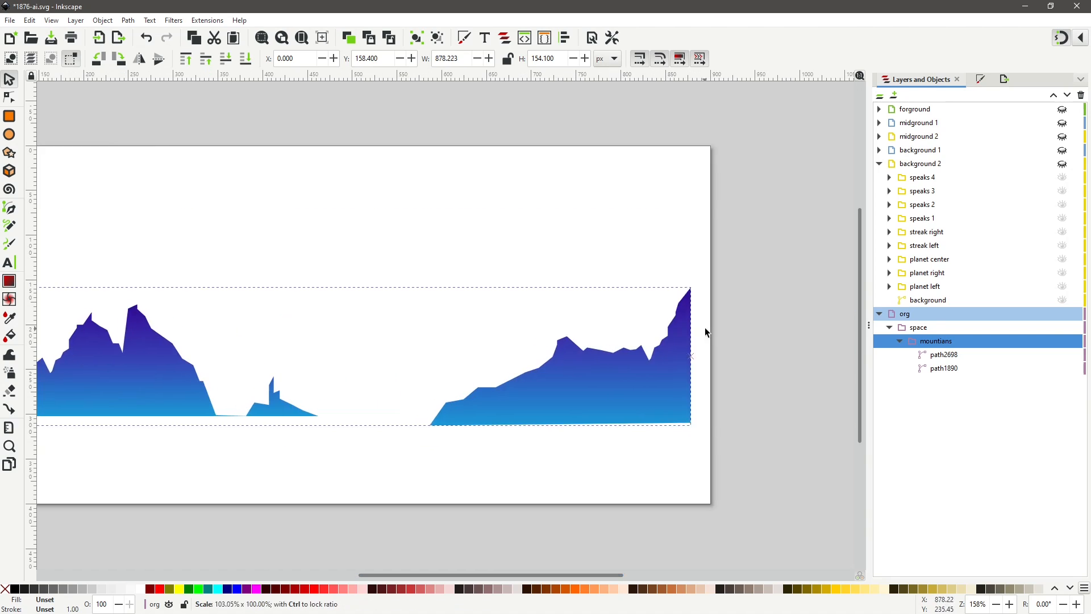
{"action": "right_click", "coordinate": [937, 341]}
{"action": "left_click", "coordinate": [977, 465]}
{"action": "left_click", "coordinate": [604, 382]}
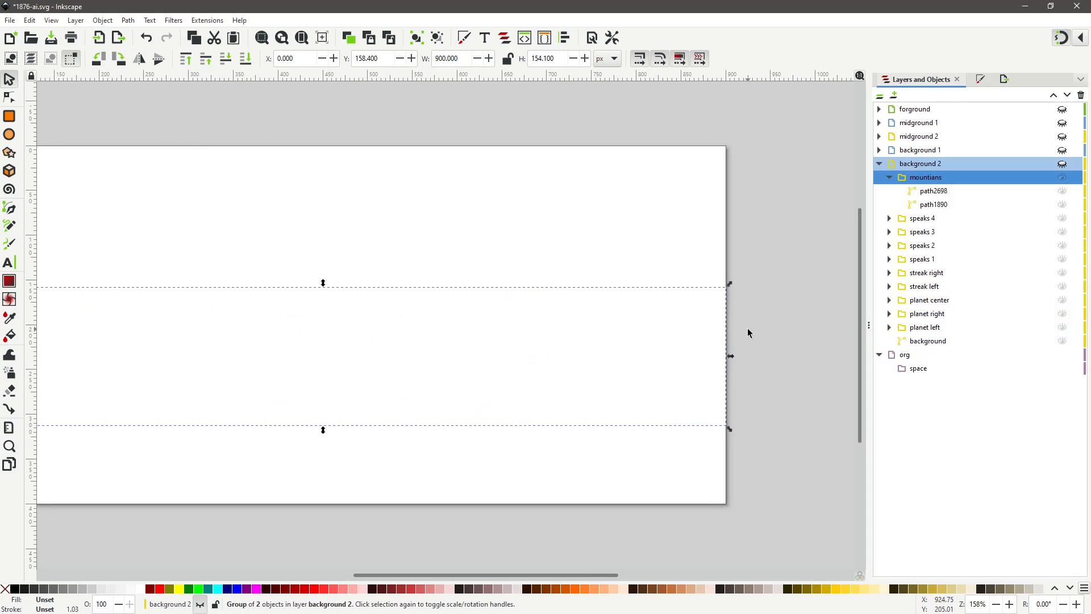
Delete the emptied org layer and collapse the background 2 layer.
{"action": "left_click", "coordinate": [905, 356]}
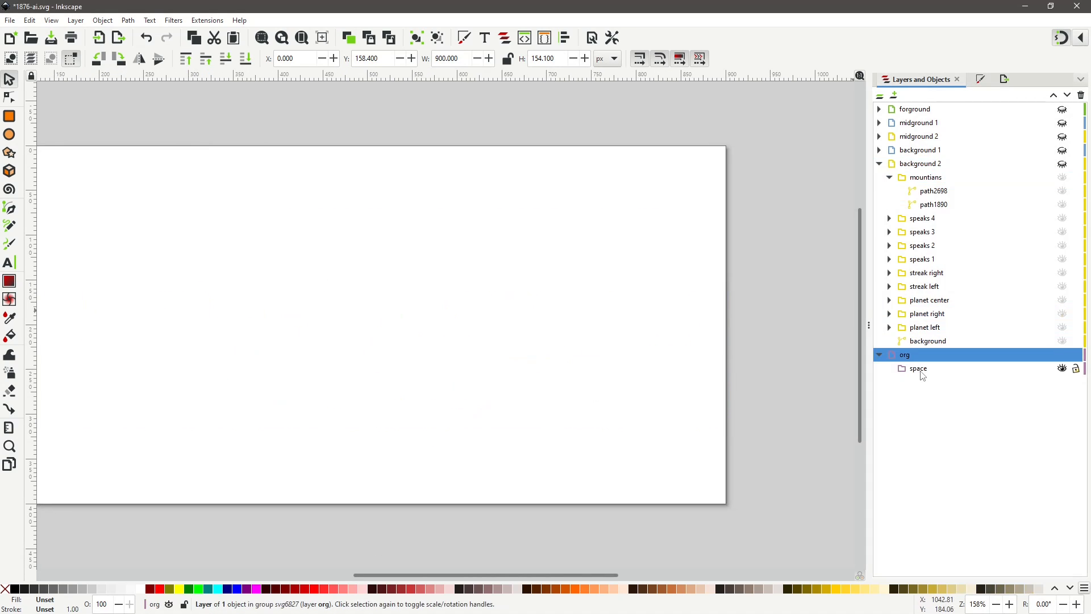
{"action": "left_click", "coordinate": [1081, 95]}
{"action": "left_click", "coordinate": [879, 164]}
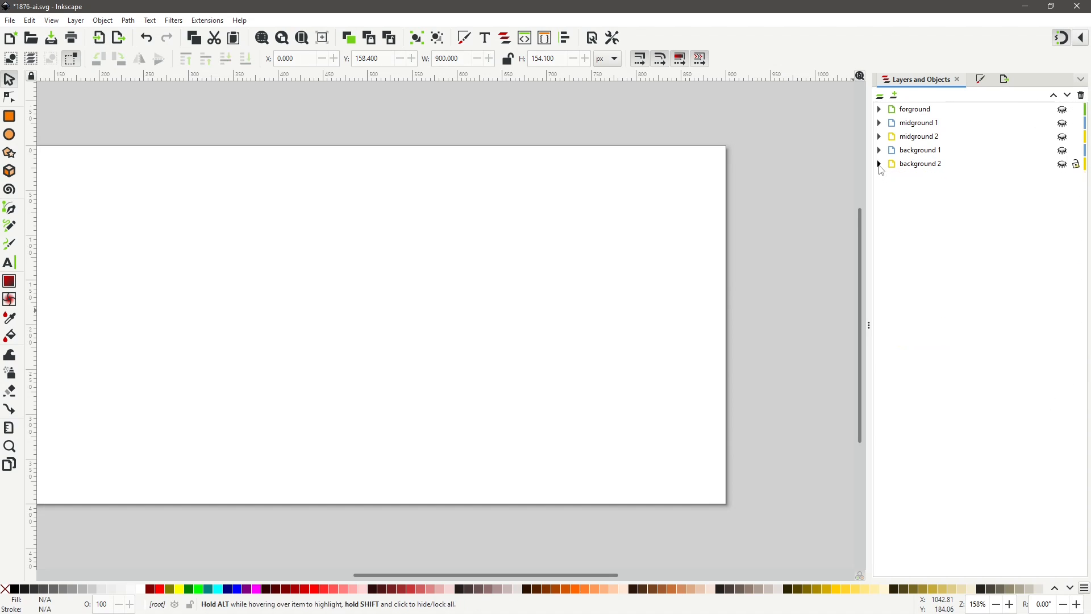
Make all five layers visible again, from background 2 up through forground, and fit the canvas in view.
{"action": "left_click", "coordinate": [1064, 167]}
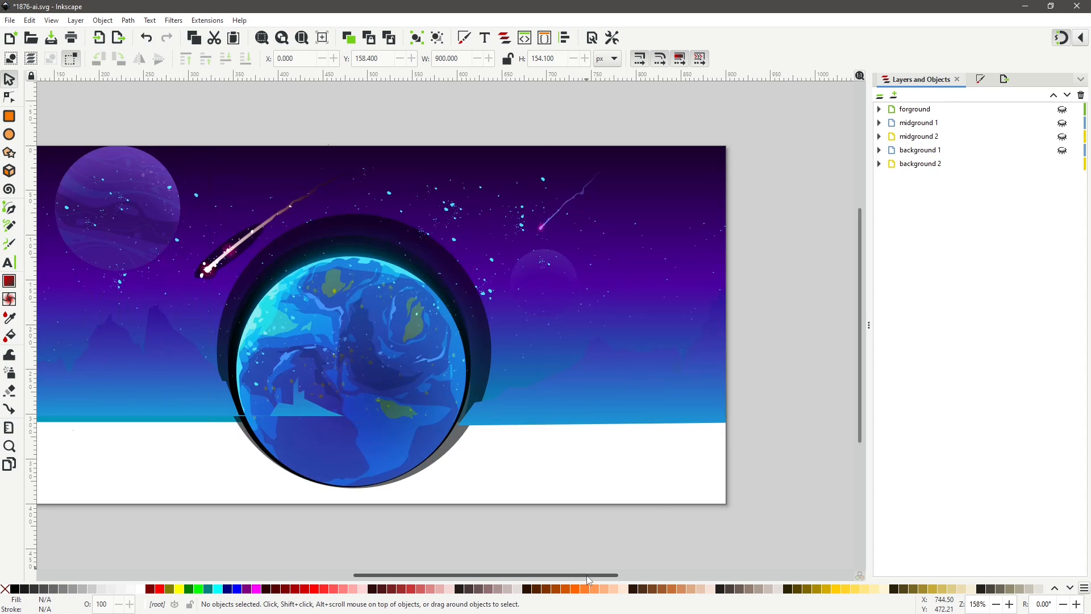
{"action": "left_click_drag", "start_coordinate": [586, 575], "coordinate": [546, 576]}
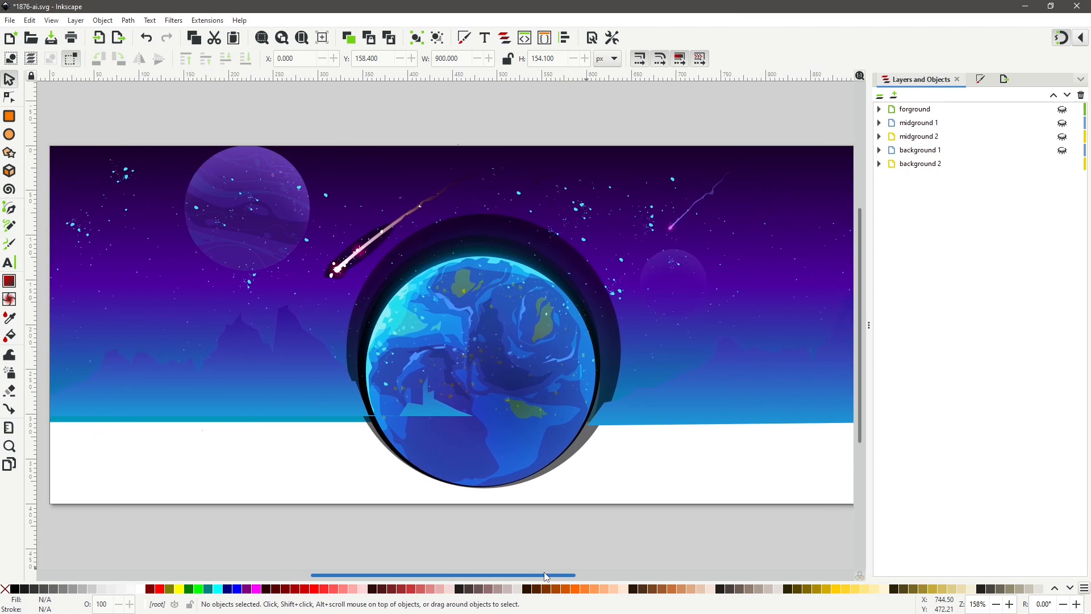
{"action": "left_click", "coordinate": [302, 38]}
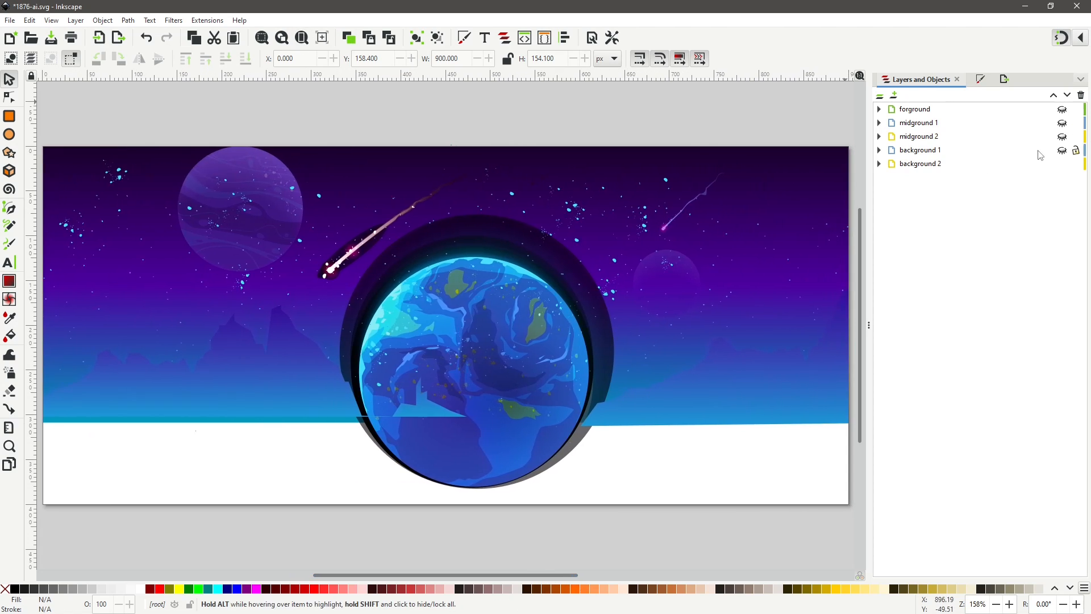
{"action": "left_click", "coordinate": [1062, 150]}
{"action": "left_click", "coordinate": [1062, 137]}
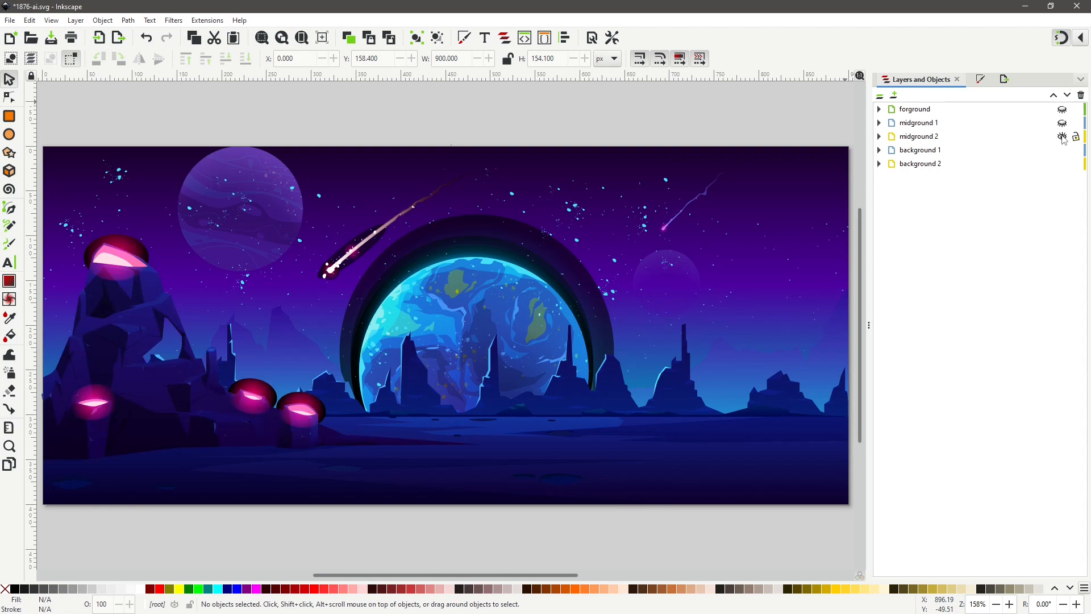
{"action": "left_click", "coordinate": [1062, 123]}
{"action": "left_click", "coordinate": [1062, 109]}
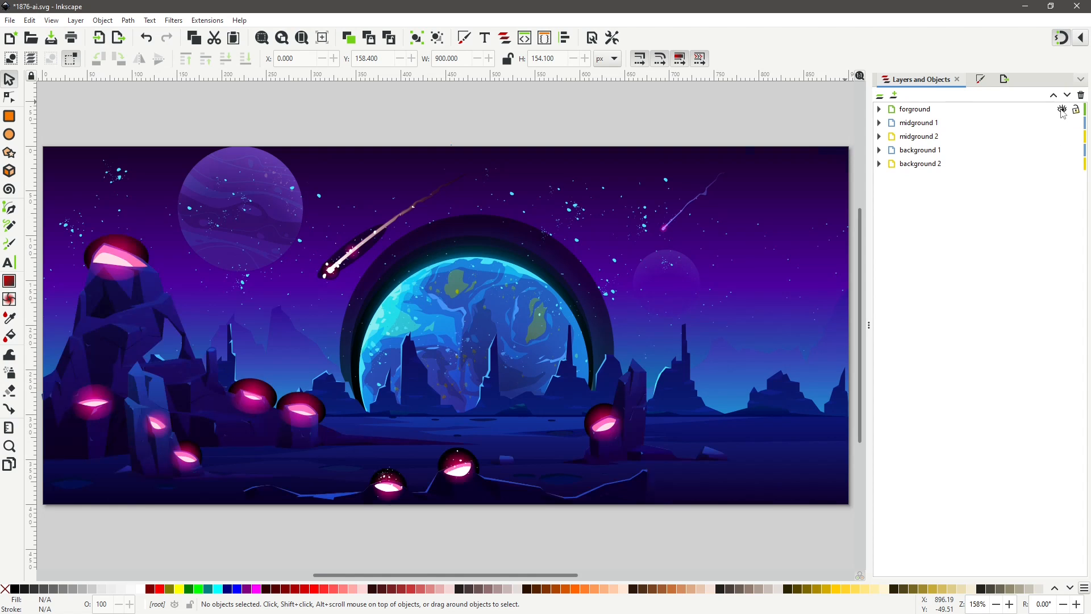
Start saving the drawing under a new name, selecting the '1876-ai' part of the file name.
{"action": "left_click", "coordinate": [10, 21]}
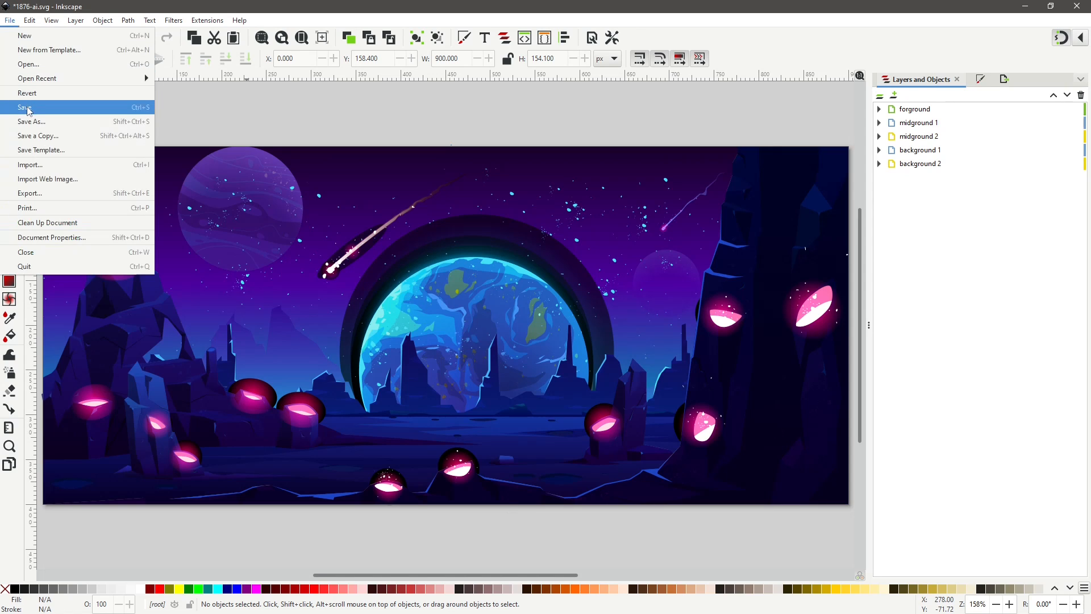
{"action": "left_click", "coordinate": [28, 127]}
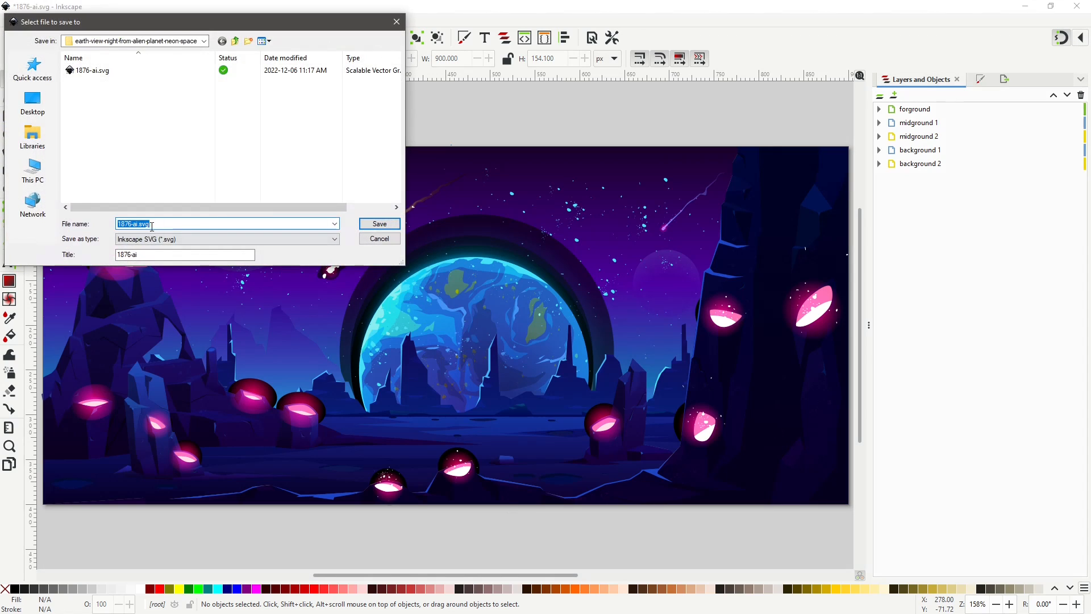
{"action": "left_click_drag", "start_coordinate": [136, 224], "coordinate": [93, 227]}
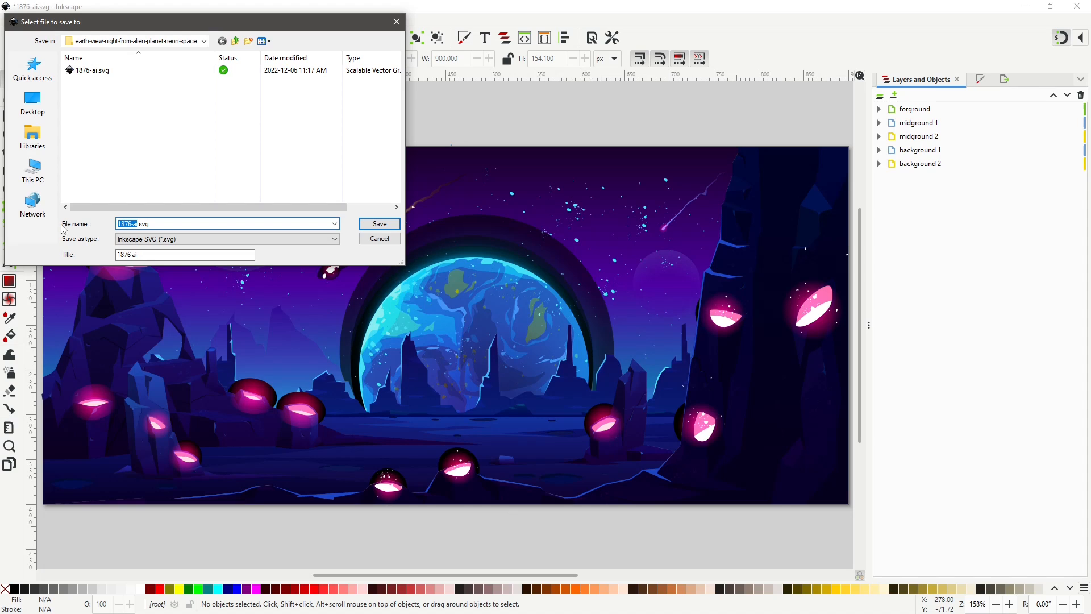
Save the drawing as 'neon alien planet.svg'.
{"action": "type", "text": "neon alien planet"}
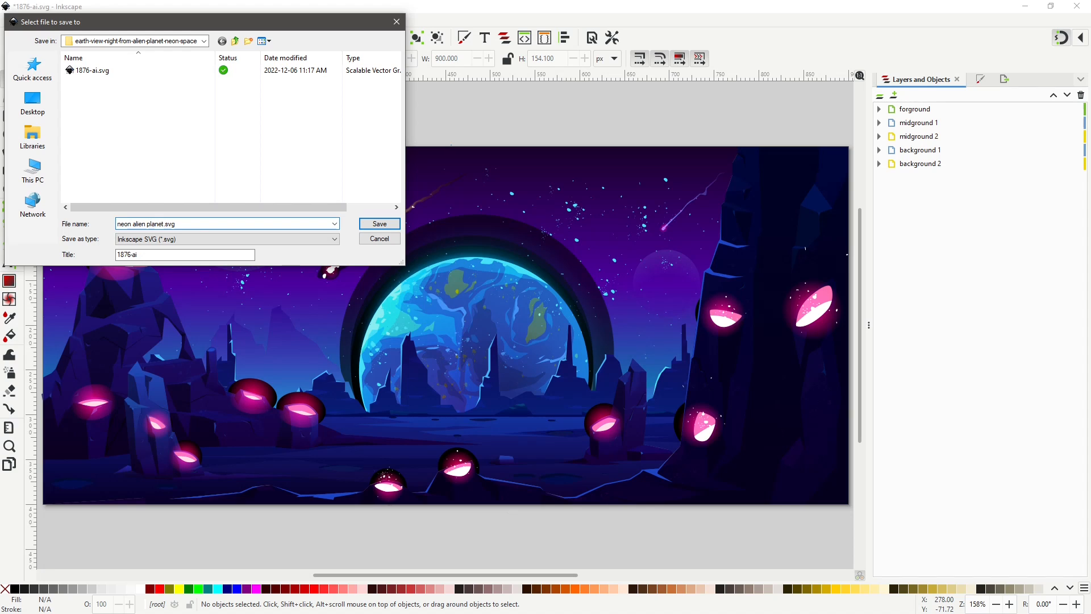
{"action": "left_click", "coordinate": [381, 223]}
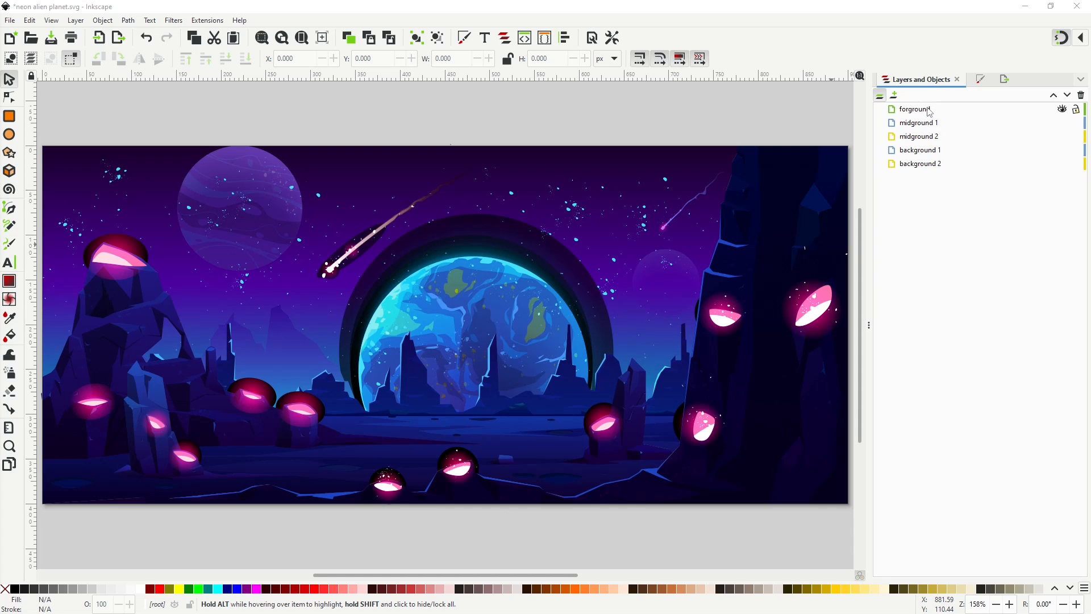
Hide every layer except forground and select the forground layer.
{"action": "left_click", "coordinate": [1061, 123]}
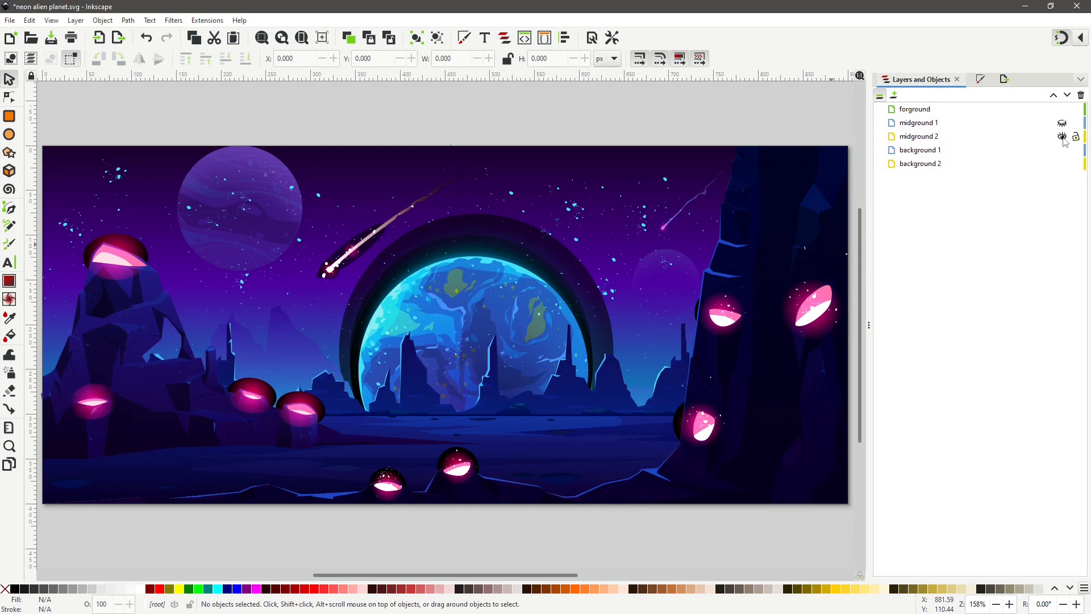
{"action": "left_click", "coordinate": [1062, 136]}
{"action": "left_click", "coordinate": [1062, 150]}
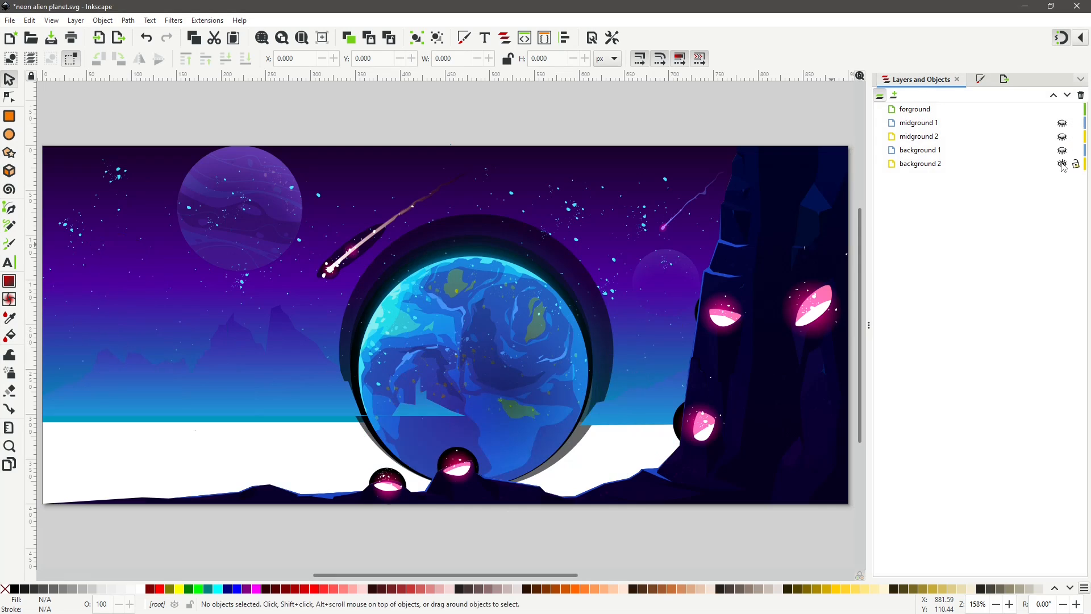
{"action": "left_click", "coordinate": [1062, 165]}
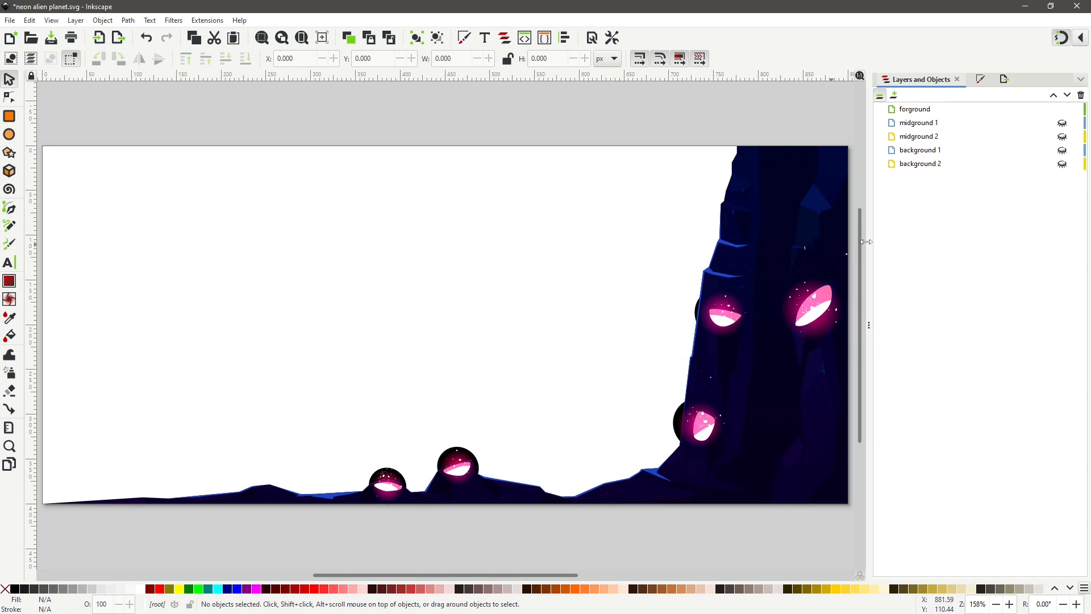
{"action": "left_click", "coordinate": [932, 113]}
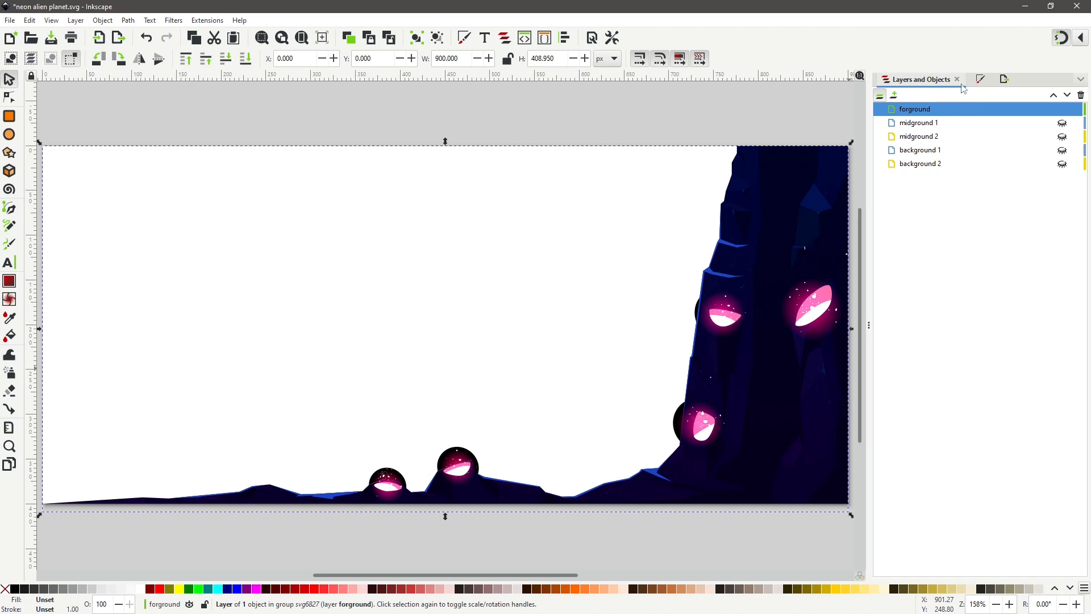
Export the forground layer as a PNG named '1 forground.png'.
{"action": "key", "text": "ctrl+shift+e"}
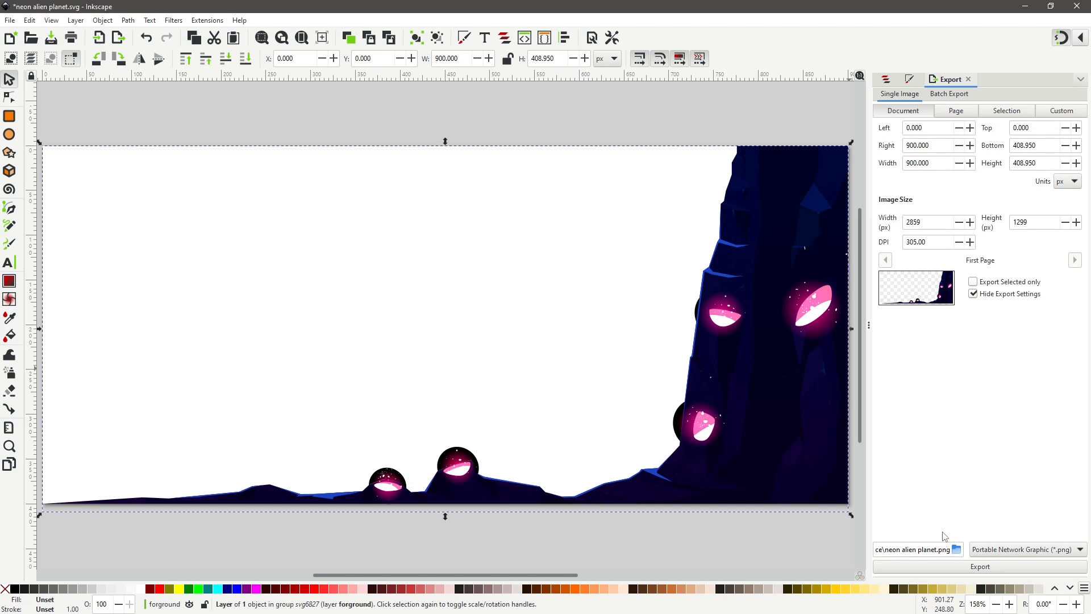
{"action": "left_click_drag", "start_coordinate": [886, 550], "coordinate": [924, 551]}
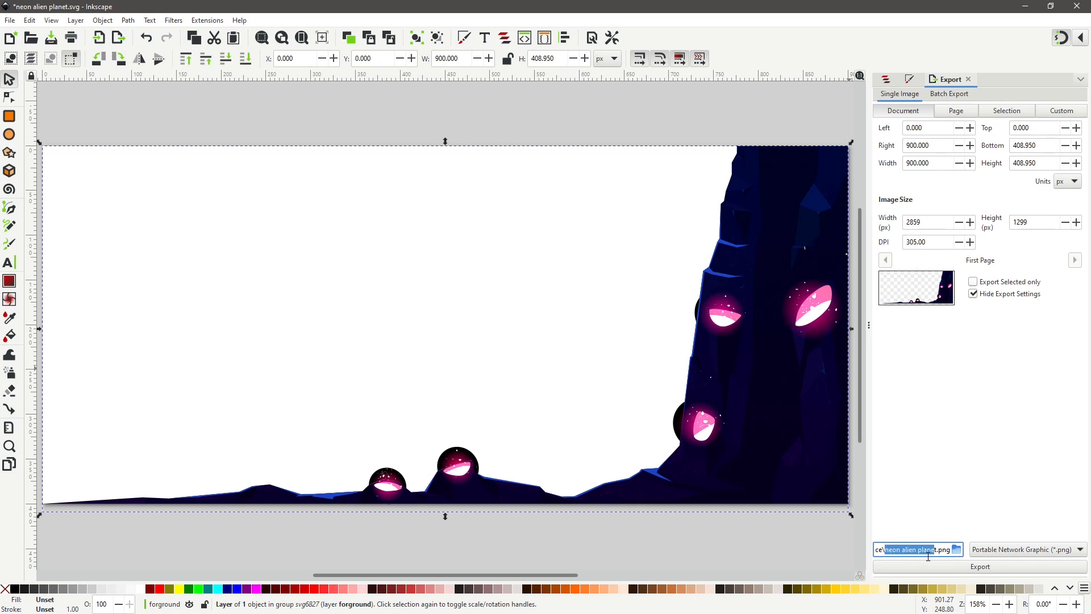
{"action": "type", "text": "1 forground"}
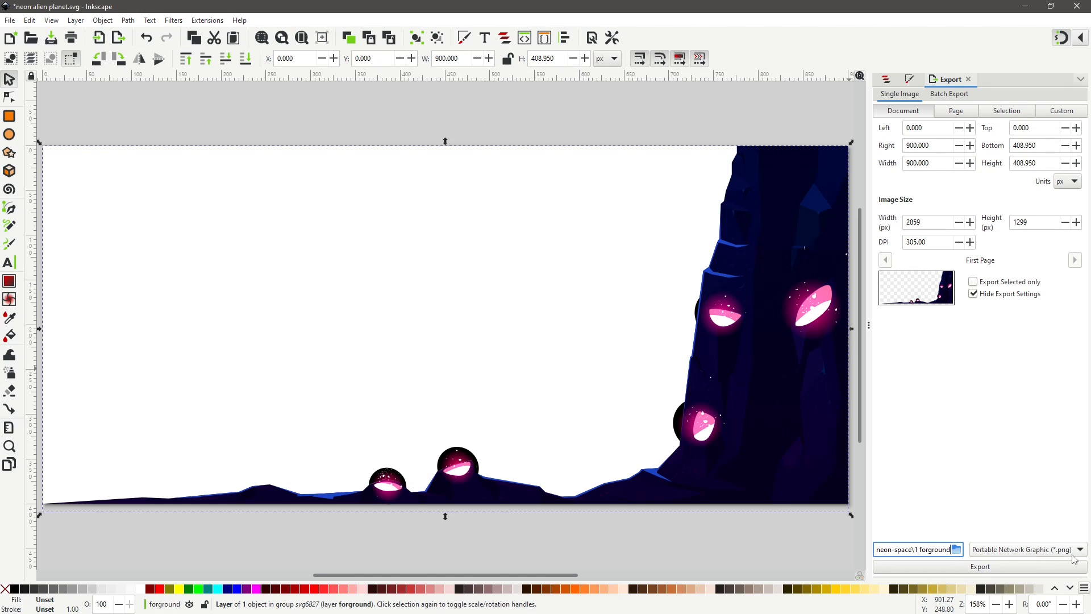
{"action": "left_click", "coordinate": [1003, 572]}
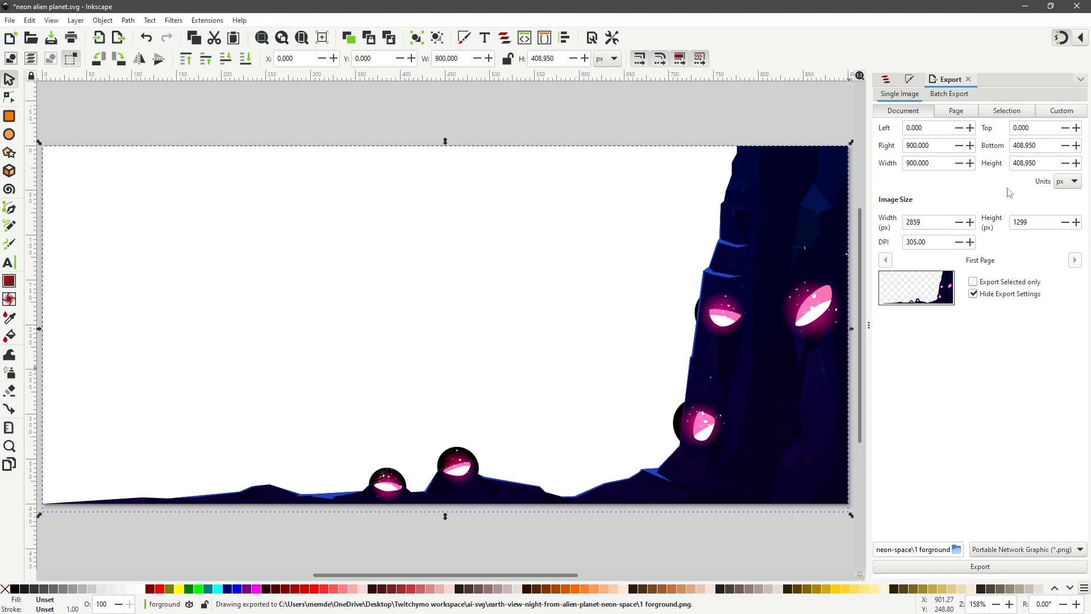
Hide the forground layer, show midground 1 and select it.
{"action": "left_click", "coordinate": [887, 80]}
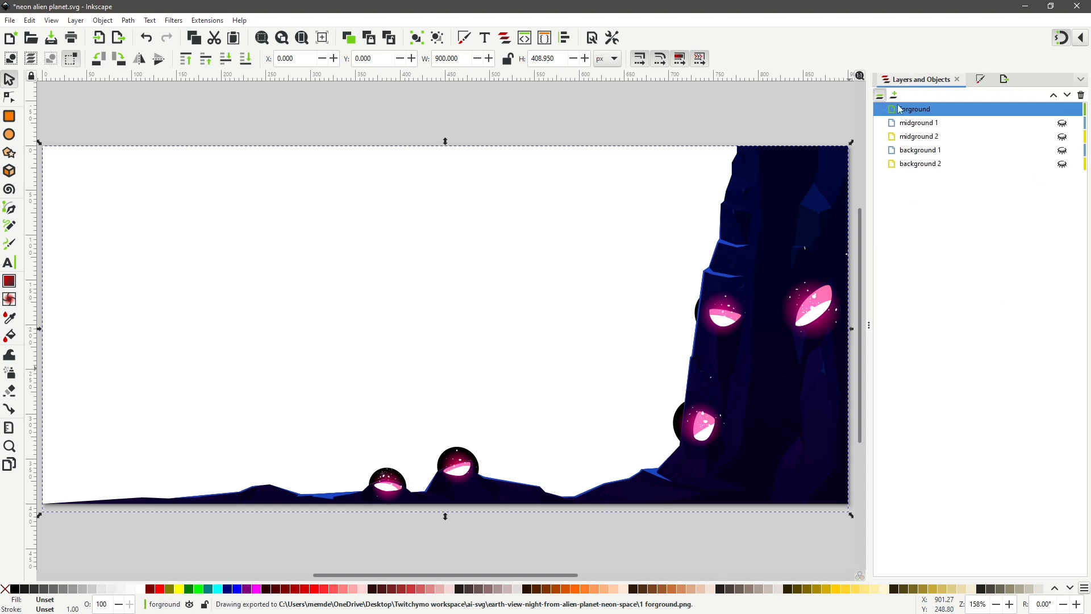
{"action": "left_click", "coordinate": [1063, 109]}
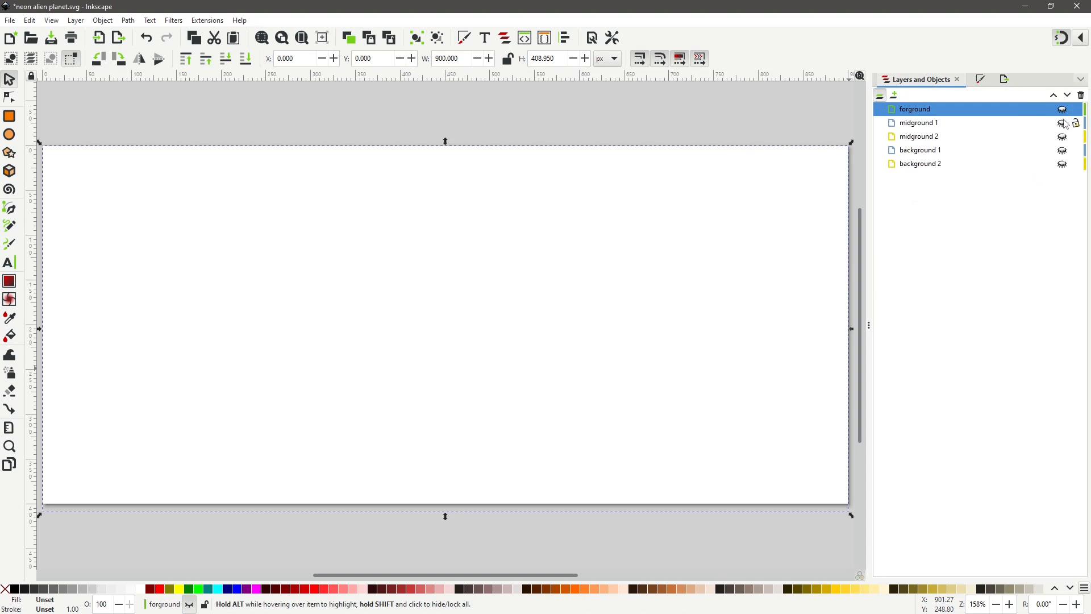
{"action": "left_click", "coordinate": [1062, 123]}
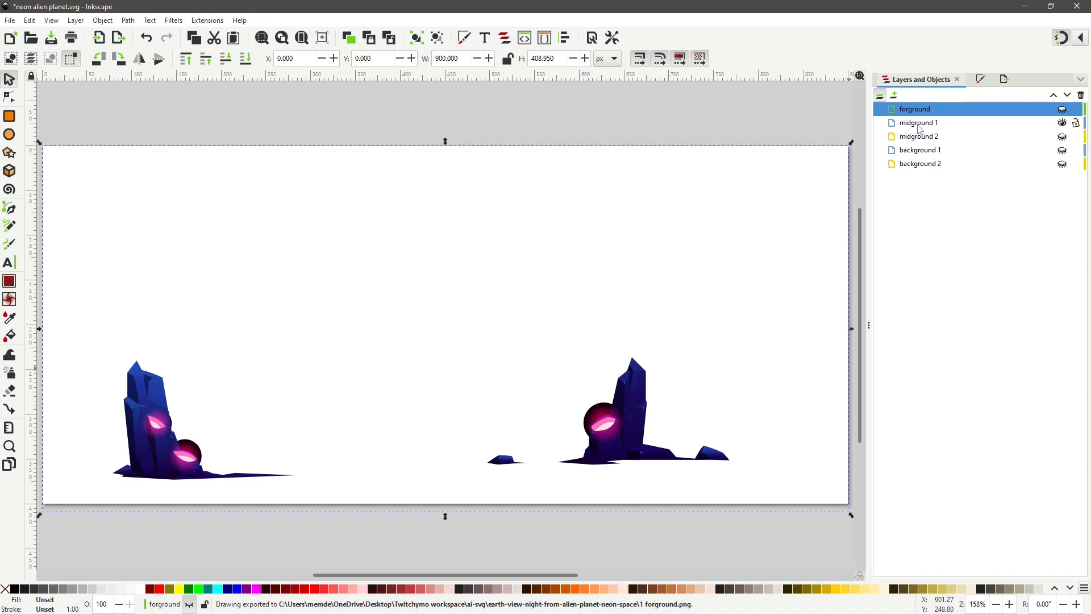
{"action": "left_click", "coordinate": [920, 129]}
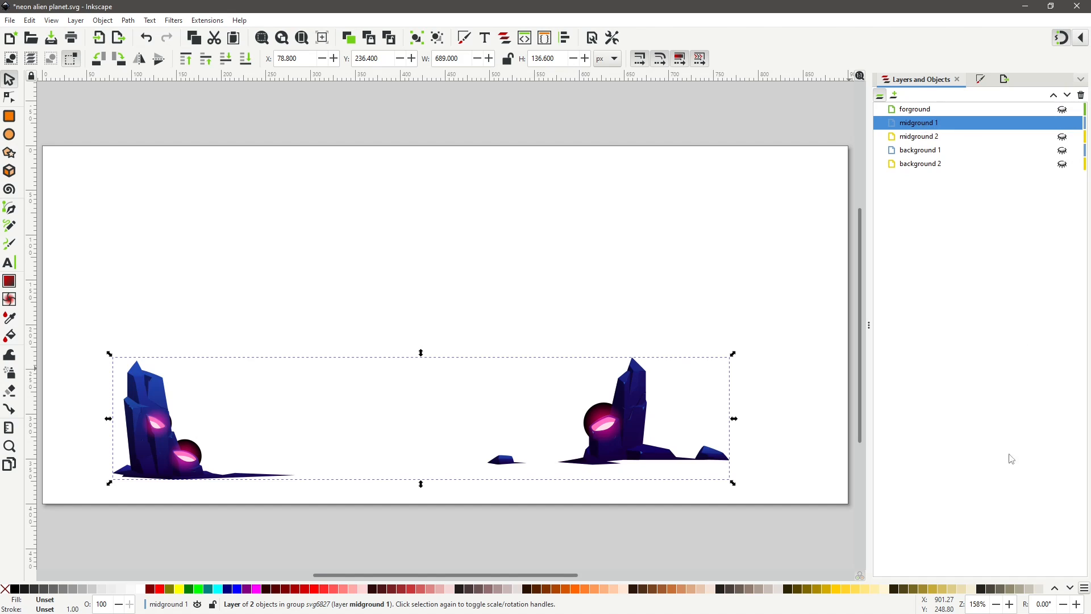
Export the midground 1 layer as a PNG named '2 midground.png'.
{"action": "left_click", "coordinate": [1004, 79]}
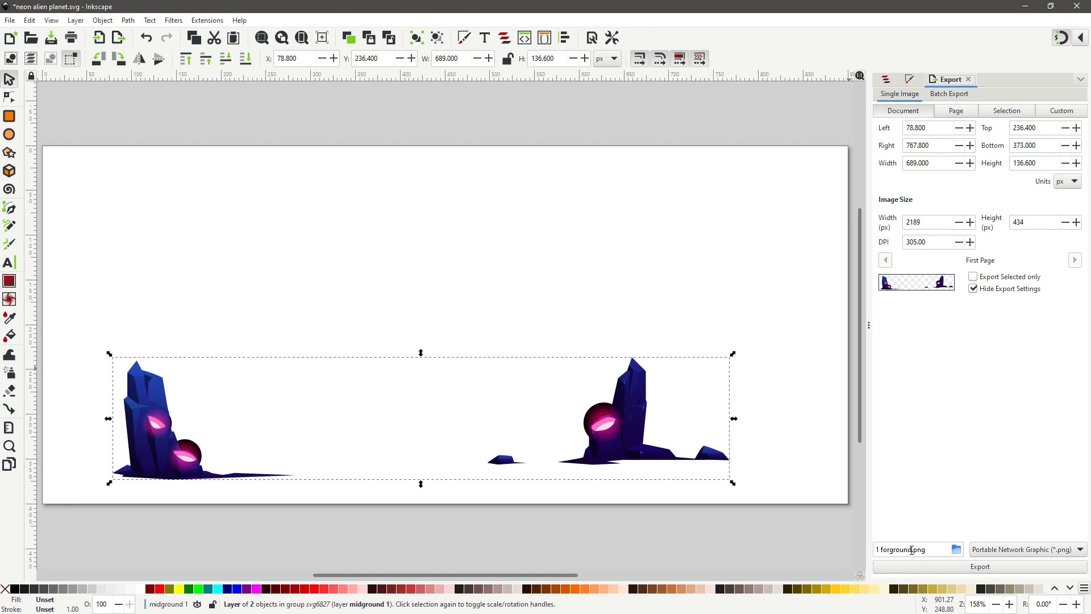
{"action": "left_click_drag", "start_coordinate": [911, 550], "coordinate": [833, 555]}
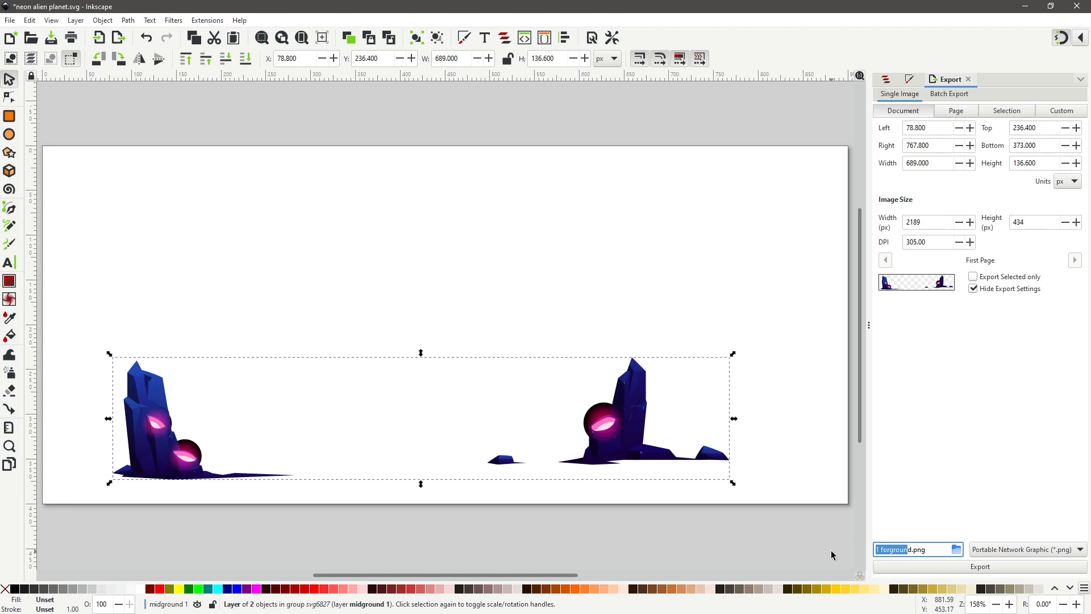
{"action": "type", "text": "2 midgr"}
{"action": "left_click", "coordinate": [979, 567]}
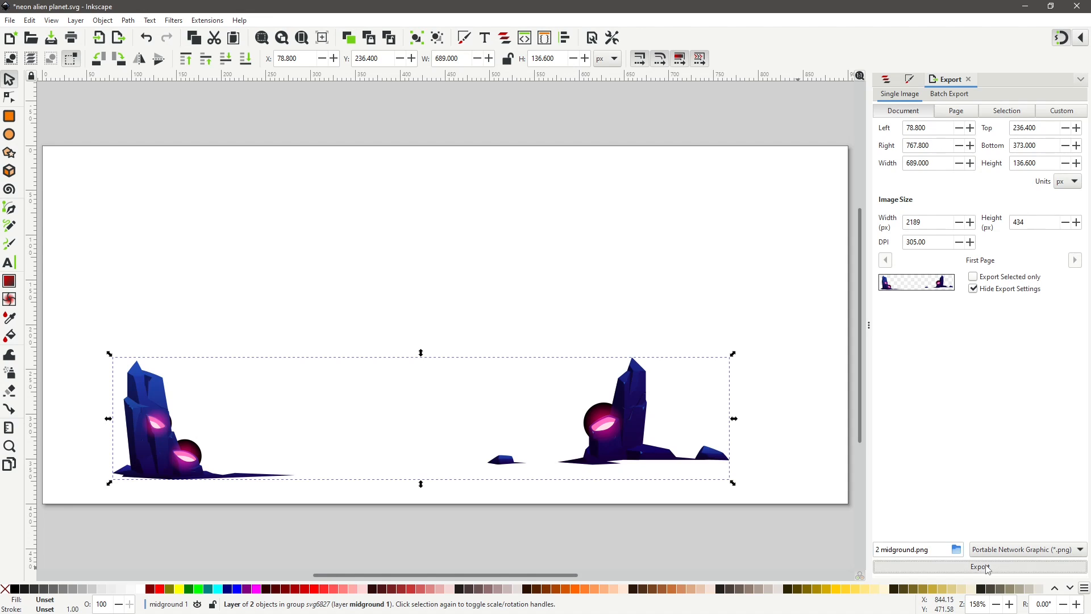
Hide midground 1, show midground 2 and select it.
{"action": "left_click", "coordinate": [886, 80]}
{"action": "left_click", "coordinate": [1062, 123]}
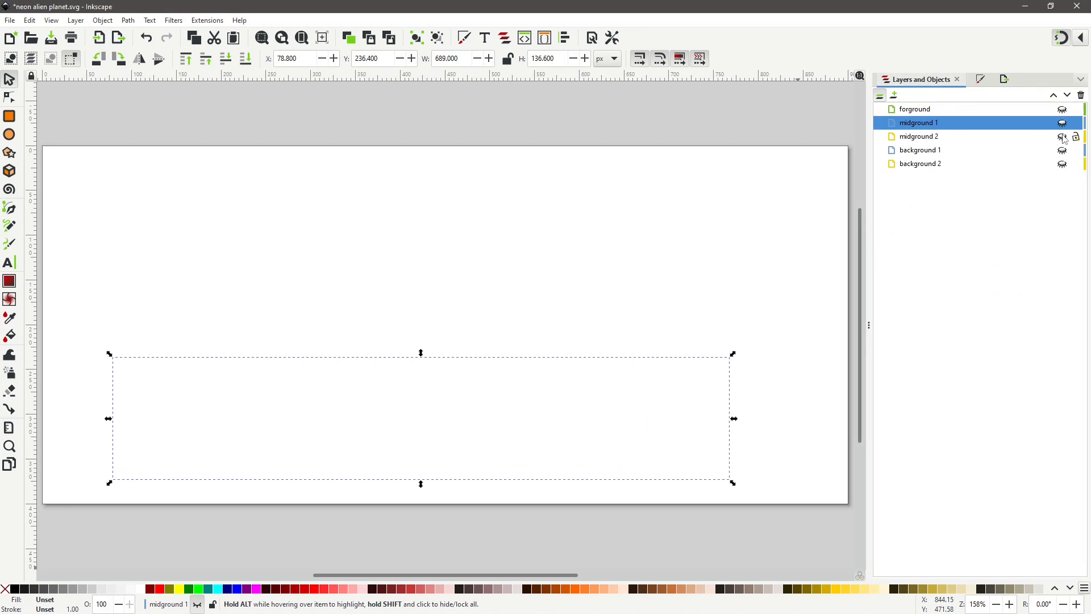
{"action": "left_click", "coordinate": [1062, 136]}
{"action": "left_click", "coordinate": [930, 138]}
Export the midground 2 layer as a PNG named '3 midground.png'.
{"action": "left_click", "coordinate": [1004, 79]}
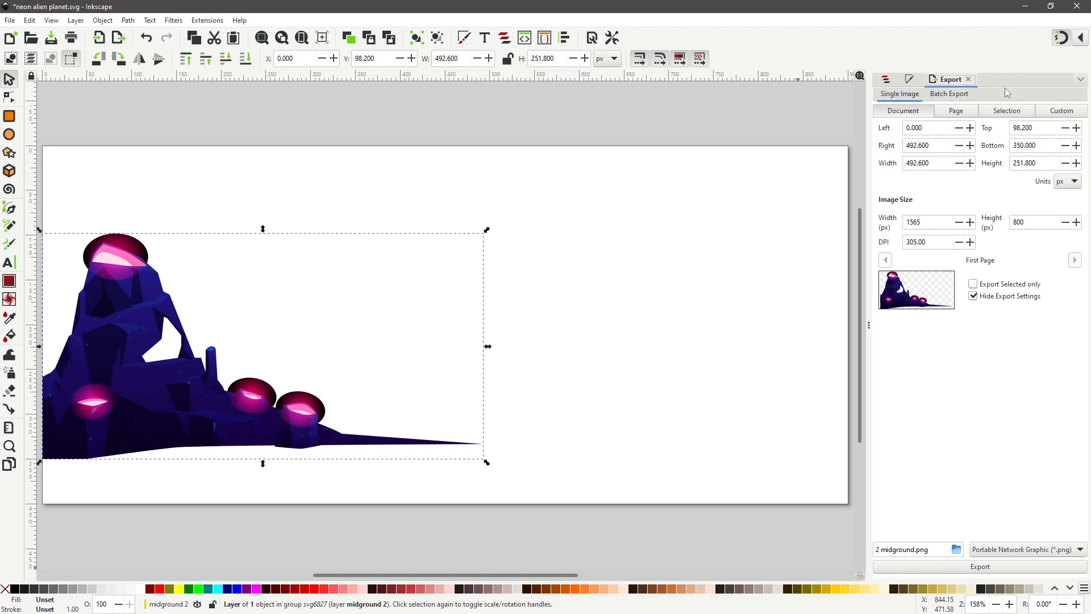
{"action": "left_click", "coordinate": [880, 547]}
{"action": "key", "text": "BackSpace"}
{"action": "type", "text": "3"}
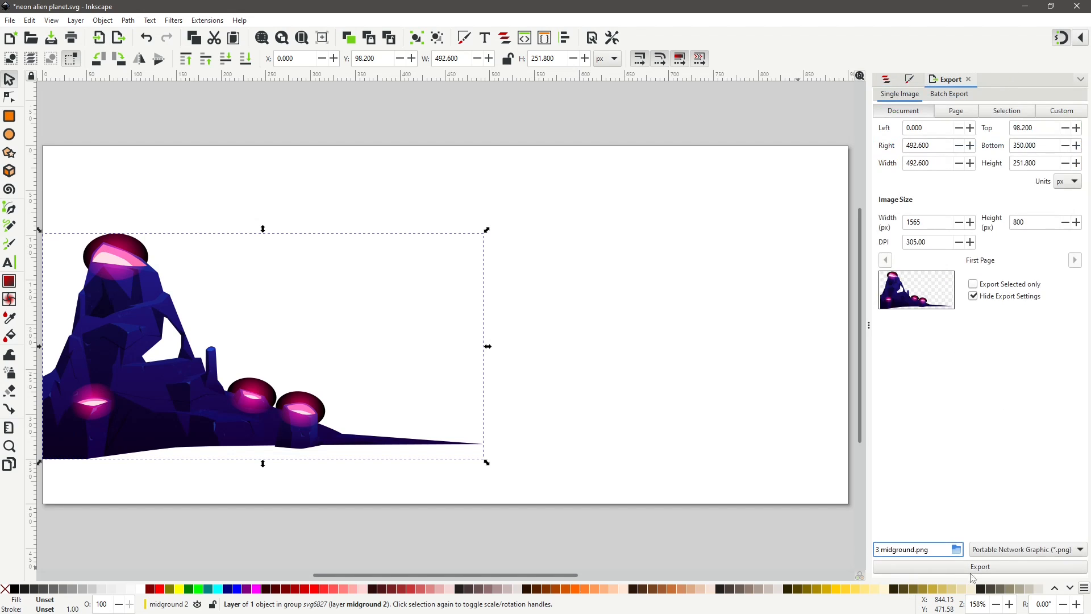
{"action": "left_click", "coordinate": [985, 568]}
Select background 1, hide midground 2 and make background 1 visible.
{"action": "left_click", "coordinate": [885, 80]}
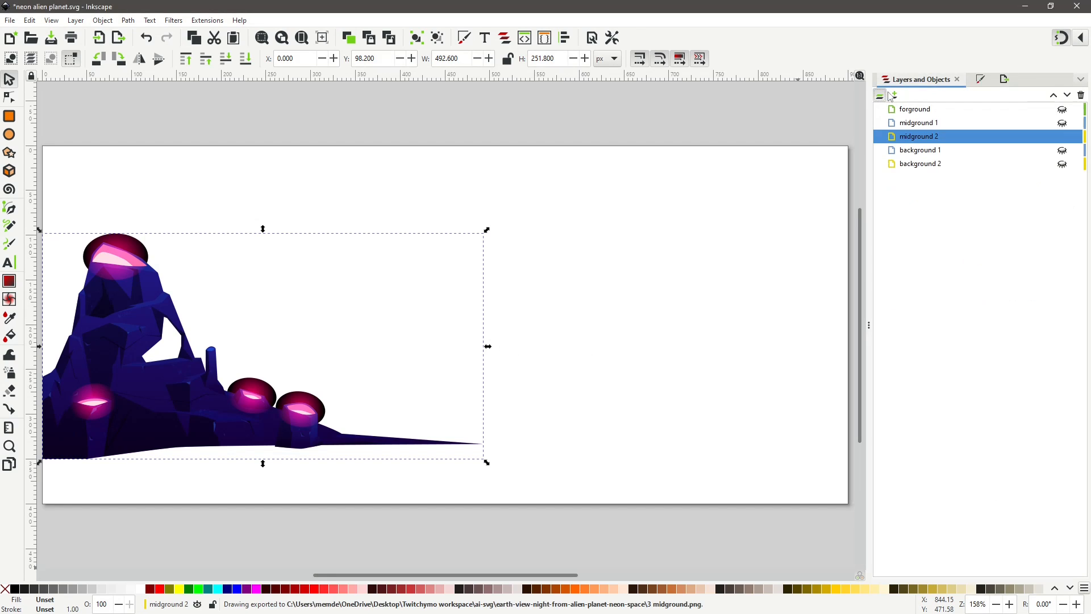
{"action": "left_click", "coordinate": [923, 150]}
{"action": "left_click", "coordinate": [1062, 137]}
{"action": "left_click", "coordinate": [1062, 150]}
{"action": "left_click", "coordinate": [1062, 164]}
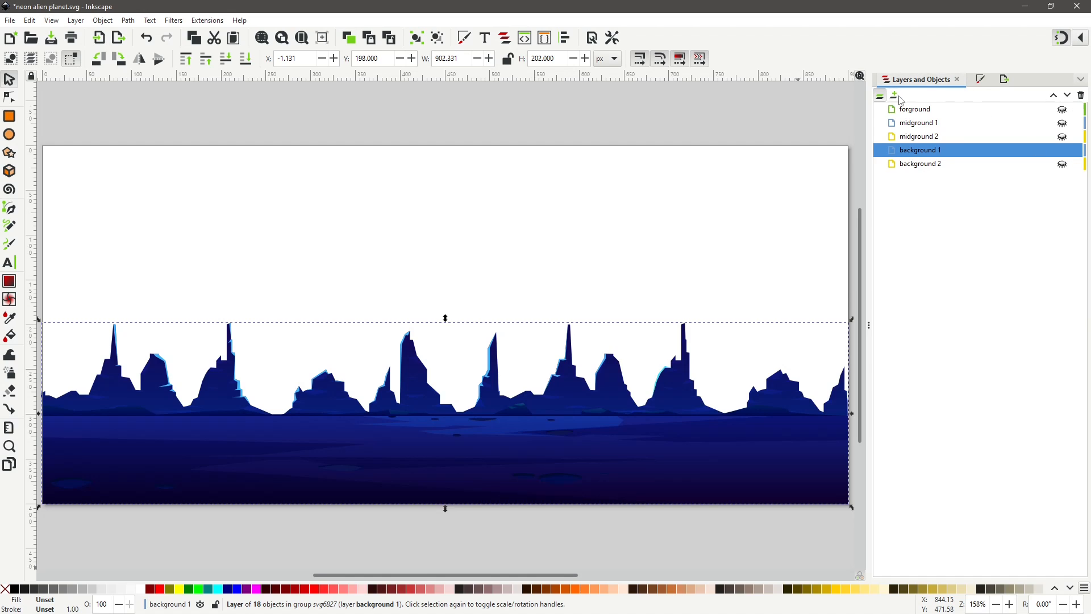
Export the background 1 layer as a PNG named '4 background.png'.
{"action": "left_click", "coordinate": [1004, 81]}
{"action": "left_click_drag", "start_coordinate": [910, 550], "coordinate": [840, 555]}
{"action": "type", "text": "4 background.png"}
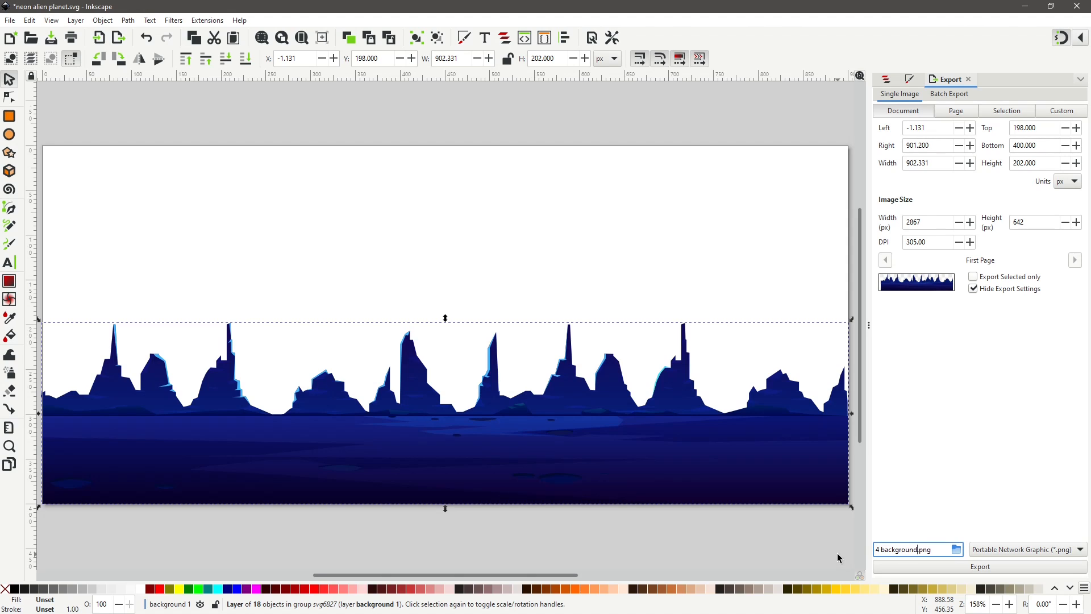
{"action": "left_click", "coordinate": [889, 566]}
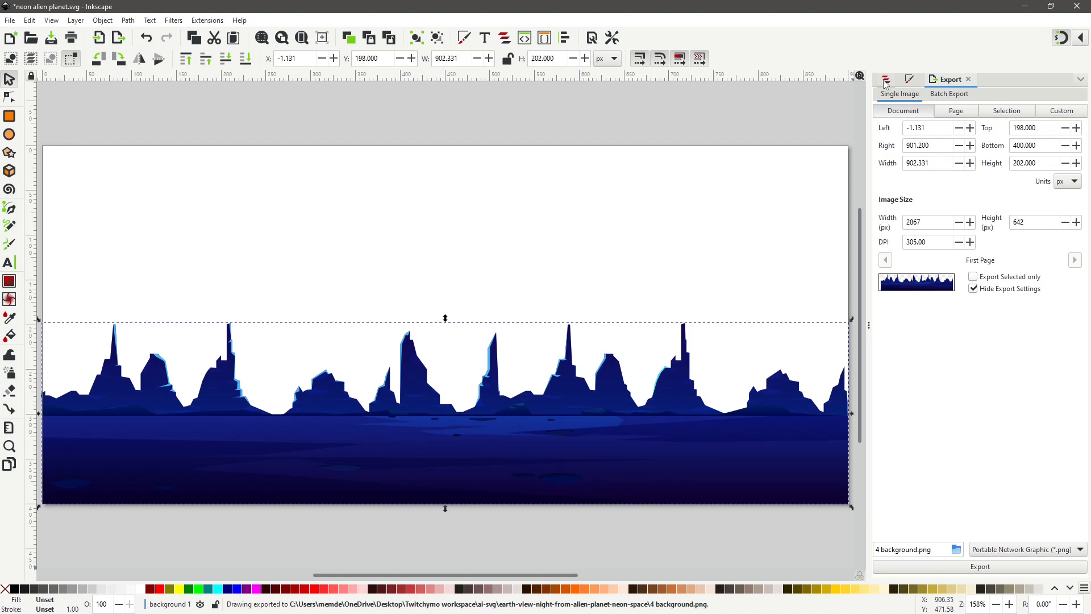
Hide background 1, then select and show the background 2 layer.
{"action": "left_click", "coordinate": [885, 79]}
{"action": "left_click", "coordinate": [1062, 150]}
{"action": "left_click", "coordinate": [926, 164]}
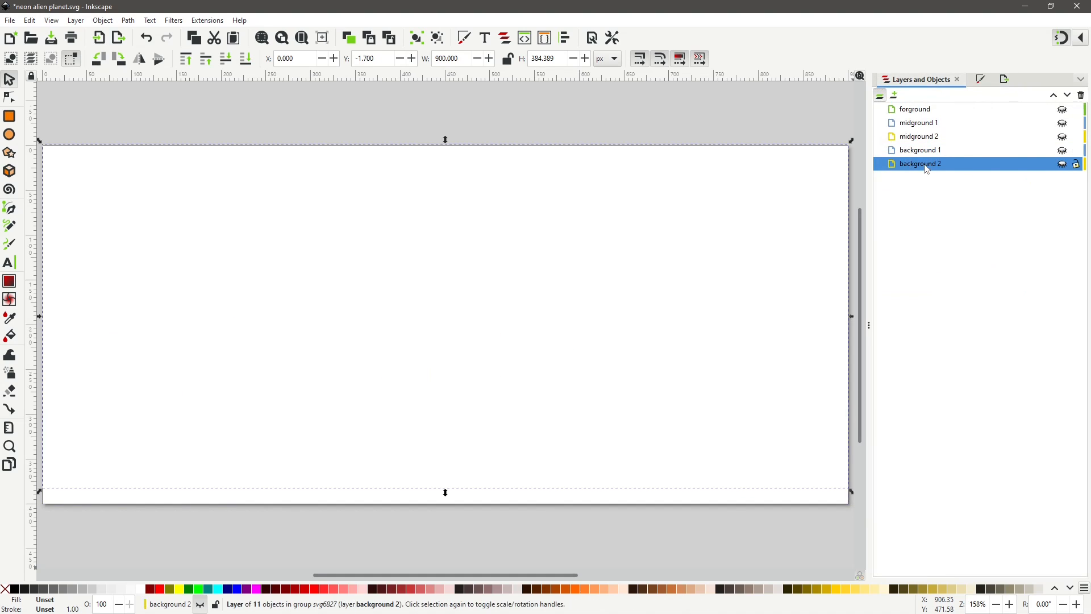
{"action": "left_click", "coordinate": [1062, 164]}
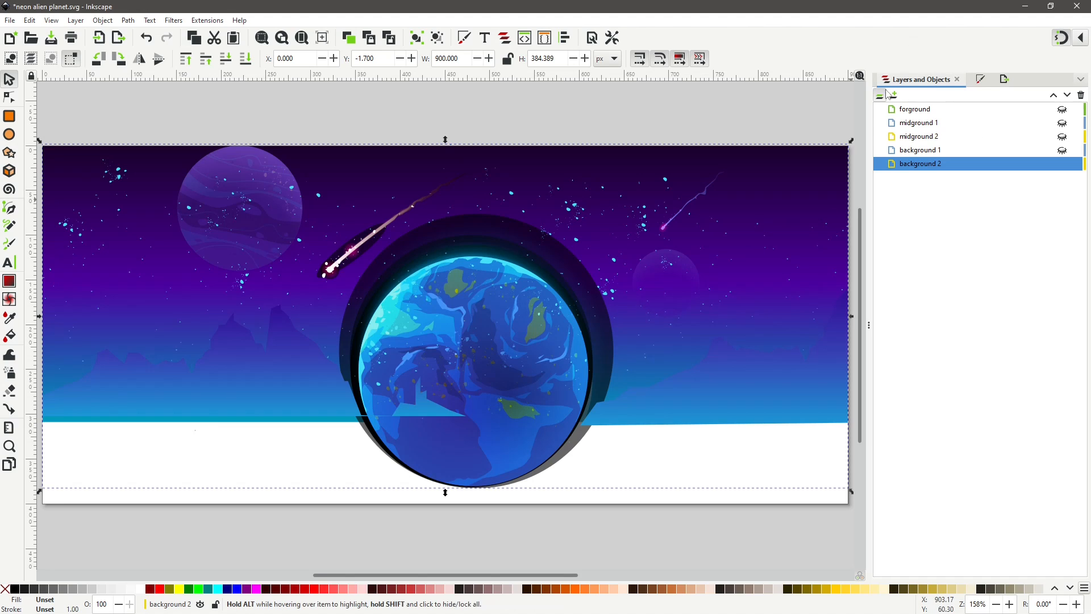
Export the background 2 layer as a PNG named '5 background.png'.
{"action": "key", "text": "ctrl+shift+e"}
{"action": "double_click", "coordinate": [880, 549]}
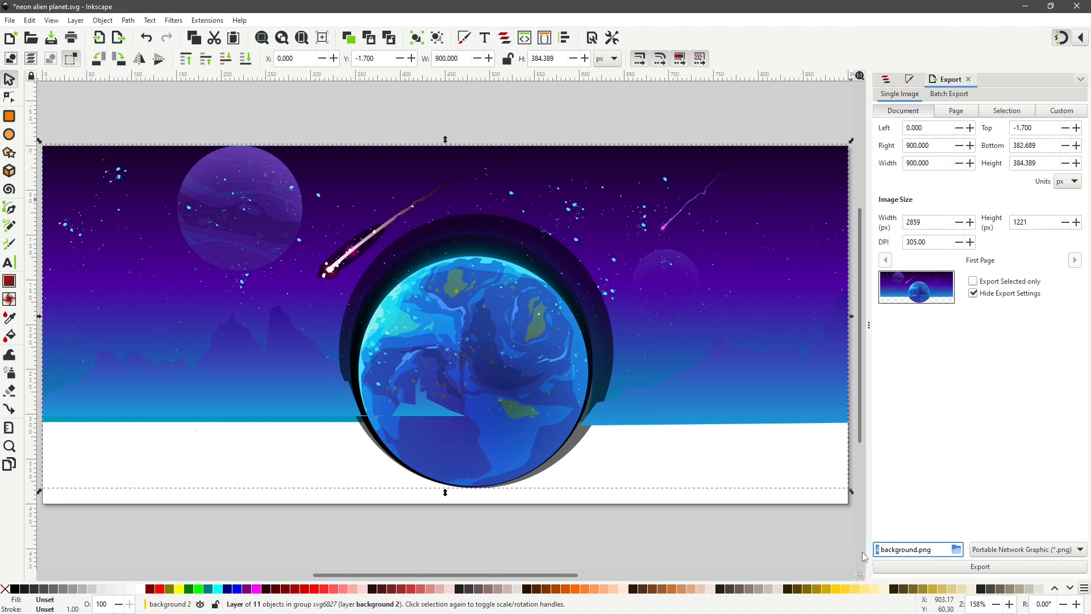
{"action": "type", "text": "5"}
{"action": "left_click", "coordinate": [985, 568]}
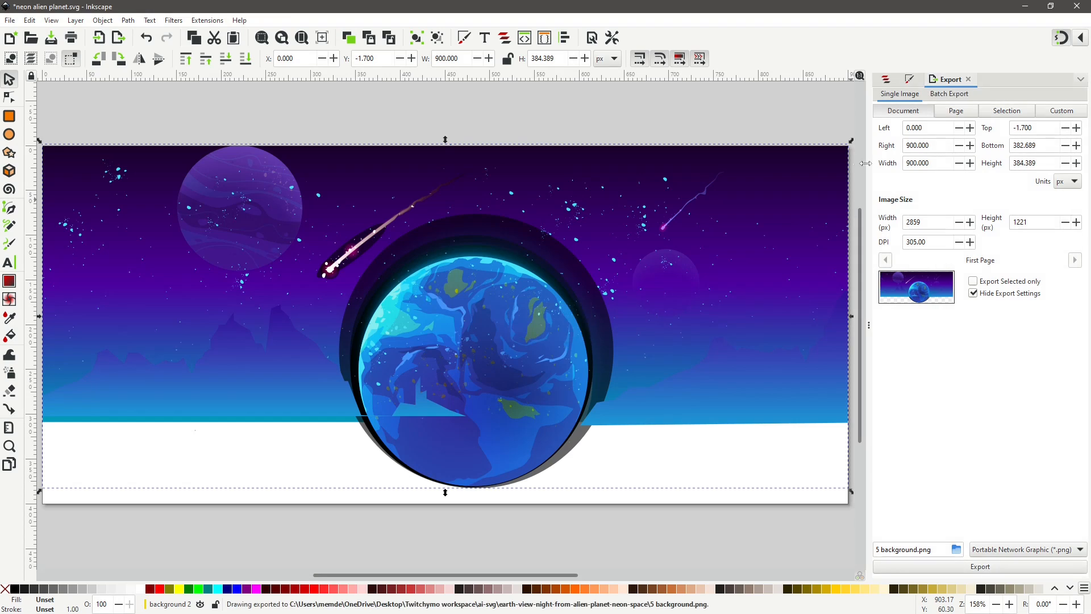
Make background 1 visible again together with background 2.
{"action": "left_click", "coordinate": [886, 79]}
{"action": "left_click", "coordinate": [1062, 150]}
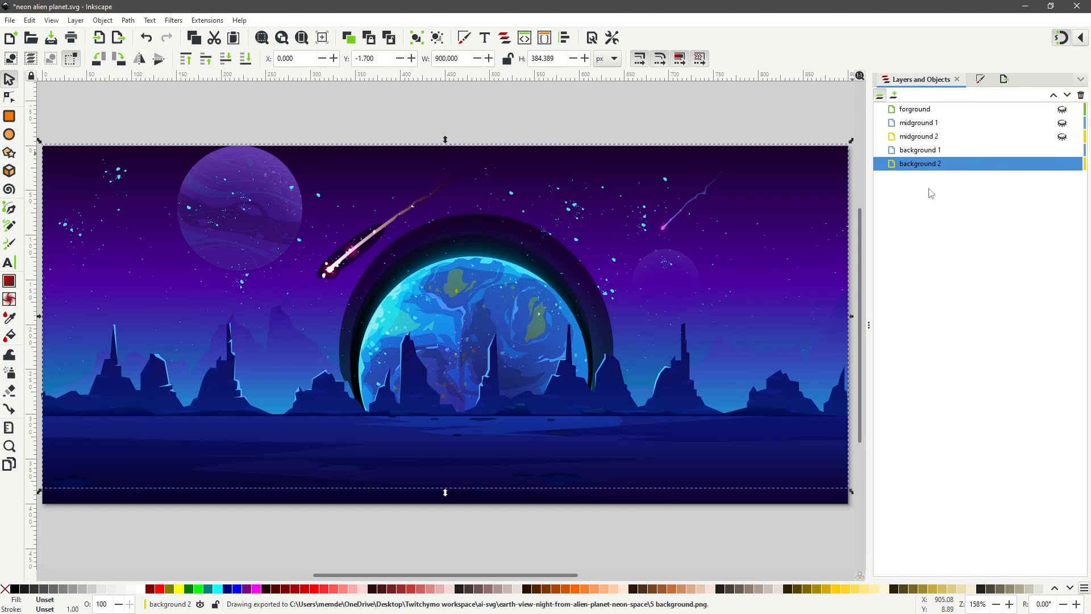
Export the whole page with both background layers as a PNG named '6 background.png'.
{"action": "left_click", "coordinate": [1004, 79]}
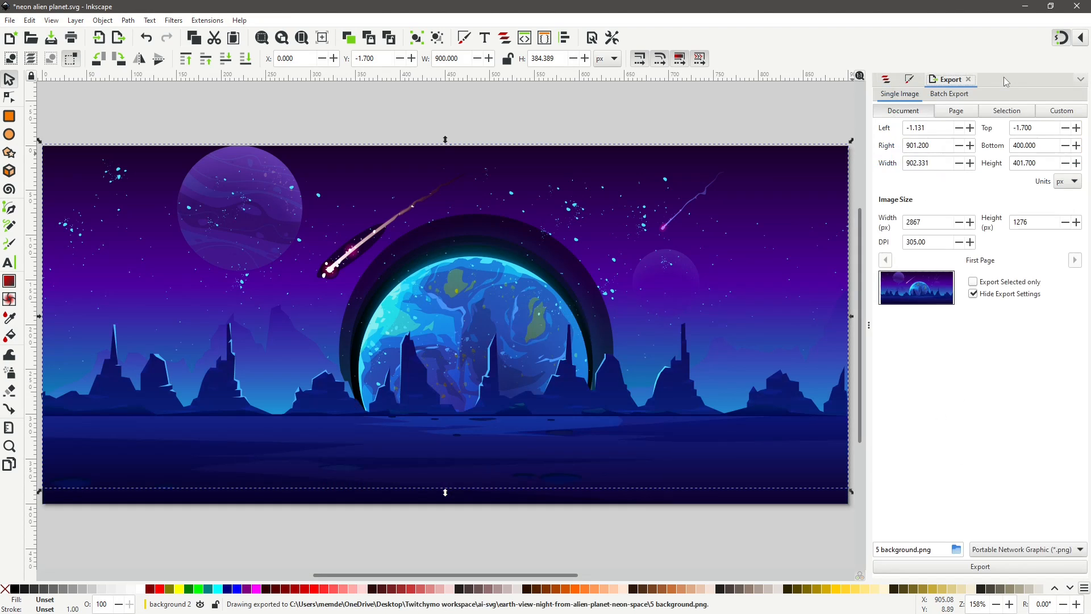
{"action": "left_click", "coordinate": [956, 110]}
{"action": "left_click", "coordinate": [1007, 111]}
{"action": "left_click", "coordinate": [956, 111]}
{"action": "left_click", "coordinate": [902, 115]}
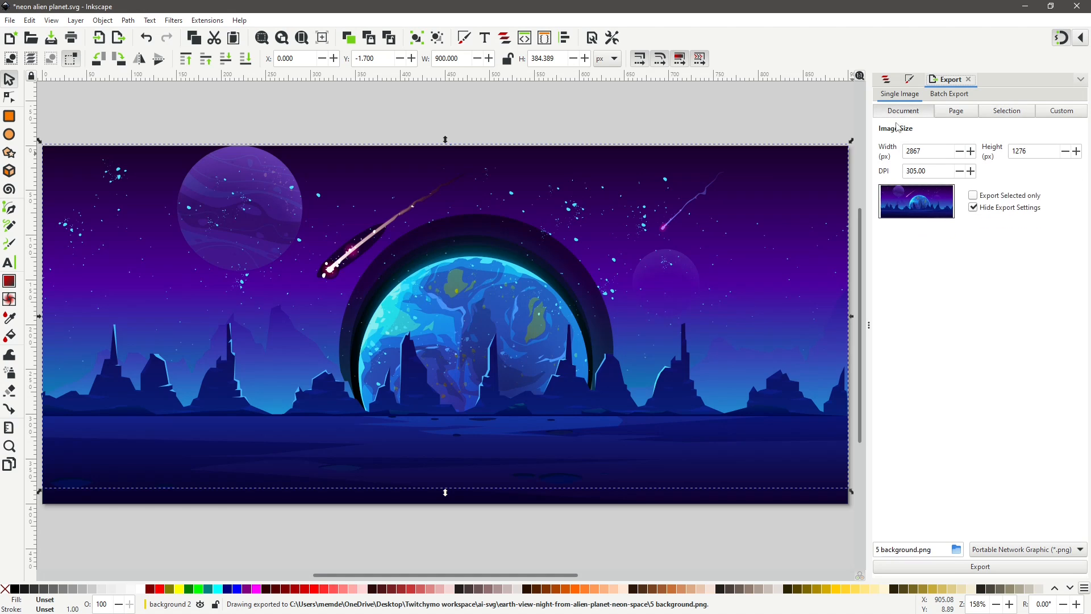
{"action": "double_click", "coordinate": [878, 550]}
{"action": "type", "text": "6"}
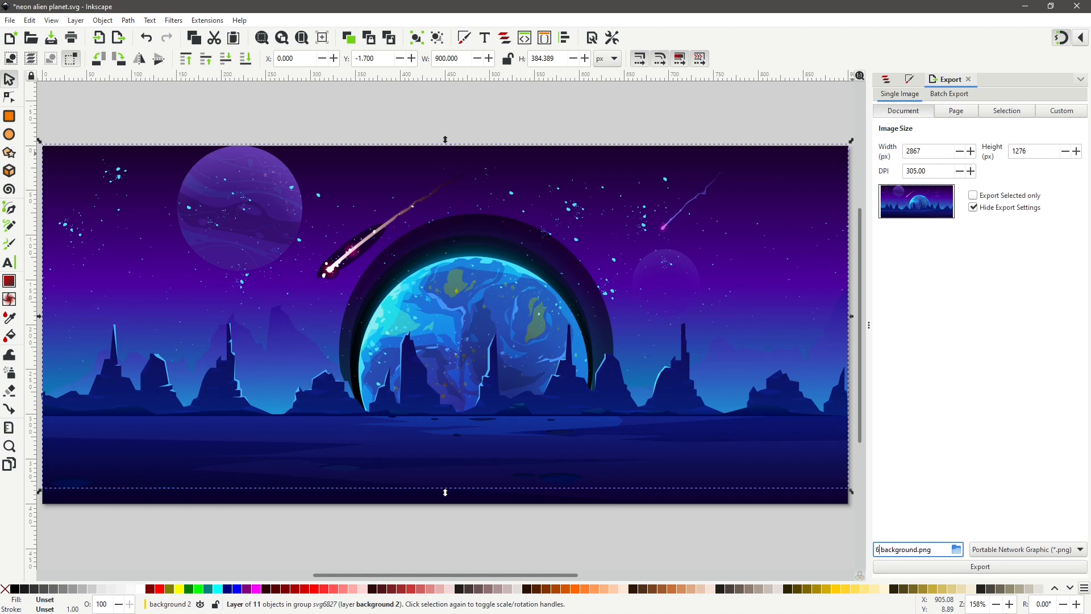
{"action": "left_click", "coordinate": [777, 495]}
{"action": "left_click", "coordinate": [753, 364]}
{"action": "left_click", "coordinate": [717, 132]}
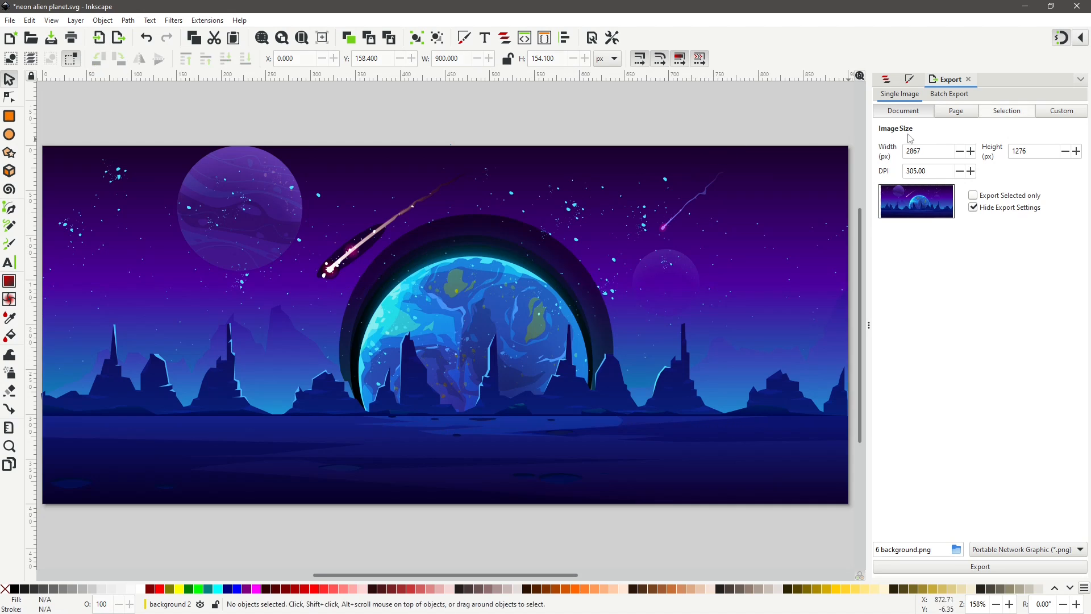
{"action": "left_click", "coordinate": [955, 111]}
{"action": "left_click", "coordinate": [915, 566]}
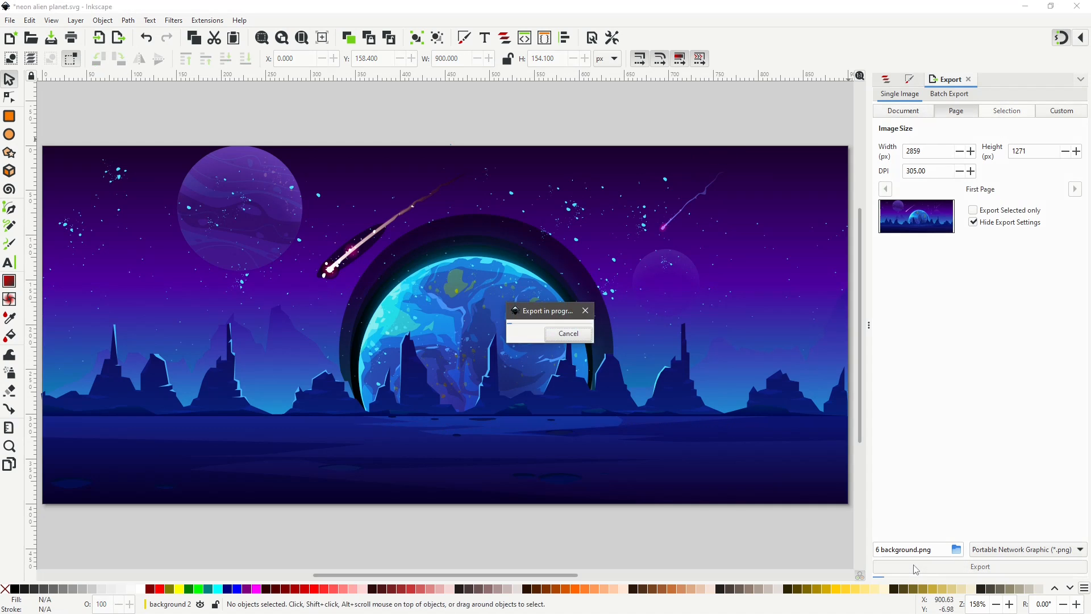
Minimize the window to review the exported PNG files in the folder.
{"action": "left_click", "coordinate": [1026, 9]}
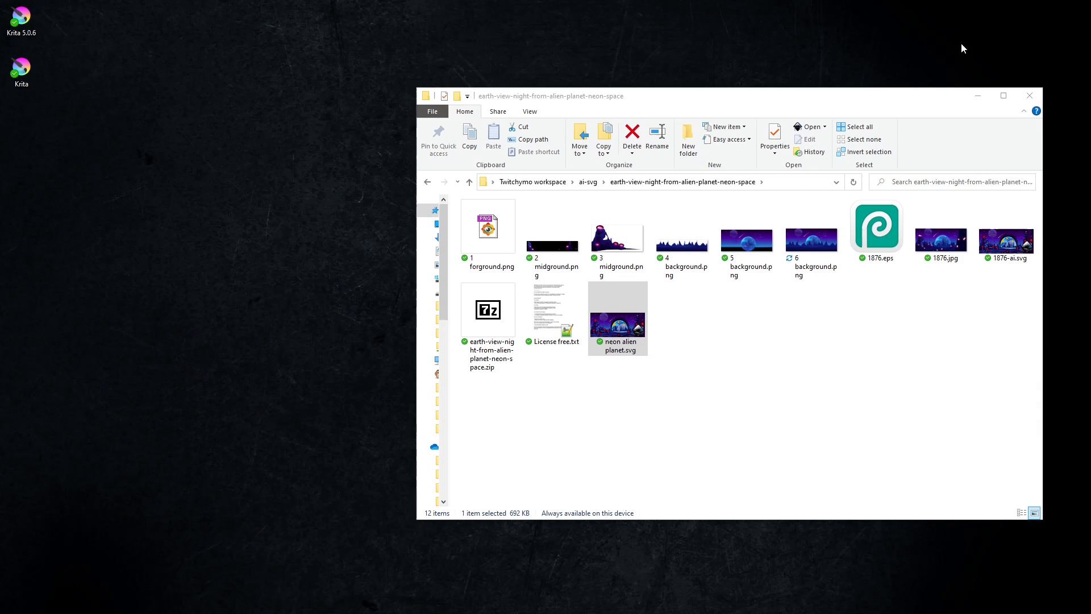
Open the exported PNGs in the image viewer and browse through them one by one.
{"action": "double_click", "coordinate": [497, 243]}
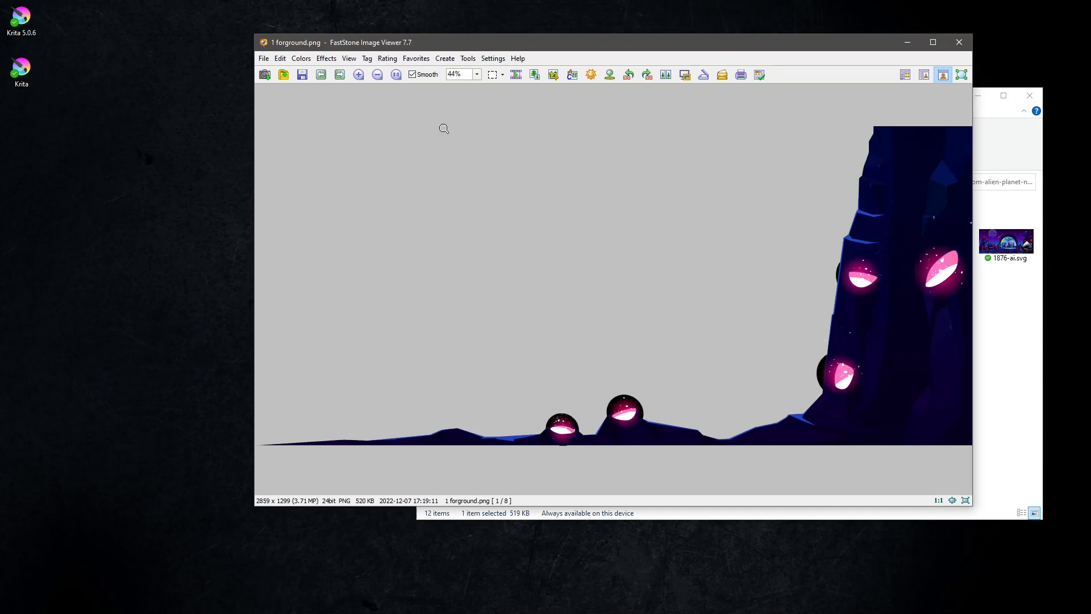
{"action": "left_click", "coordinate": [340, 74]}
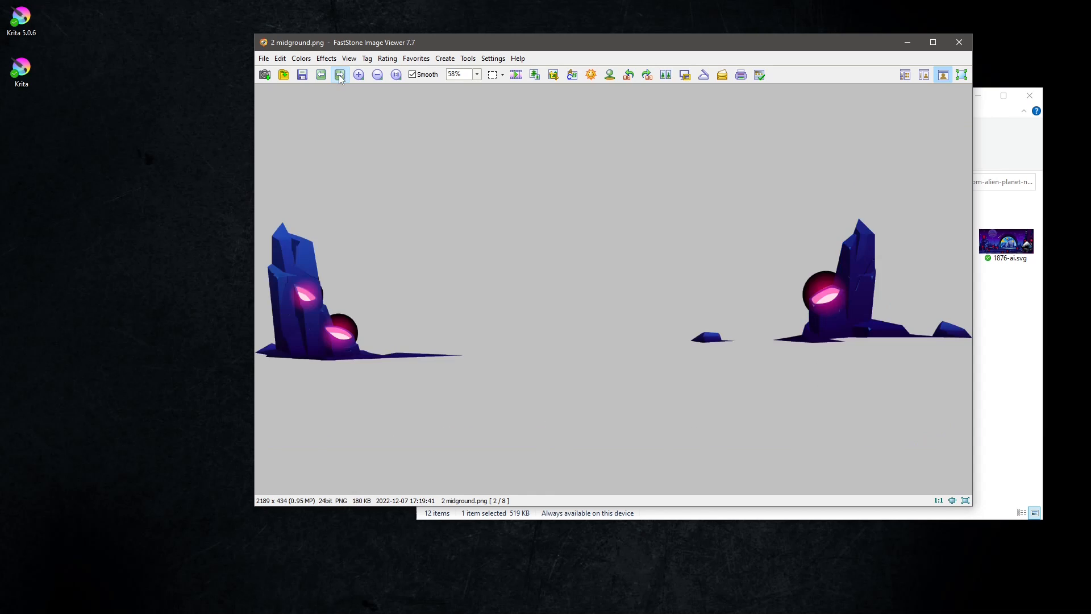
{"action": "left_click", "coordinate": [339, 75]}
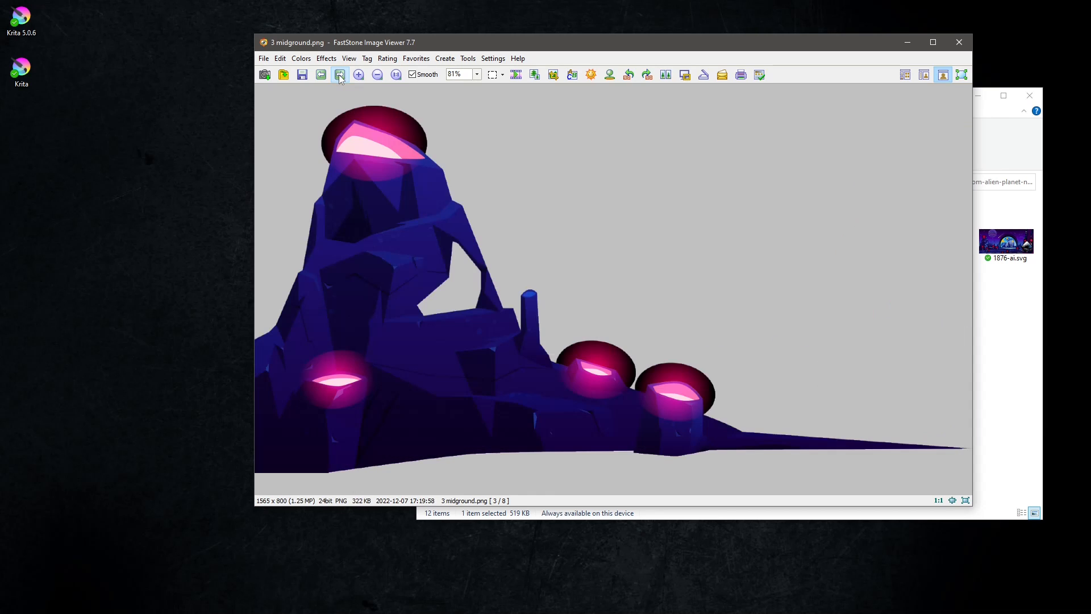
{"action": "left_click", "coordinate": [339, 75]}
{"action": "left_click", "coordinate": [339, 74]}
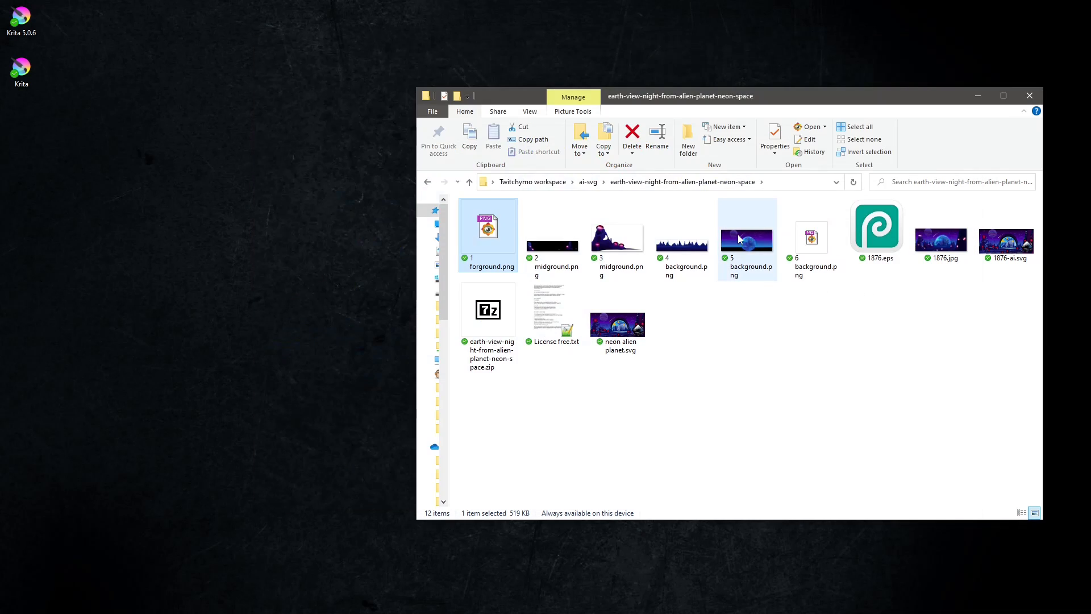
Resize 4 background.png to 1920 pixels wide and save it over the original file.
{"action": "double_click", "coordinate": [677, 240]}
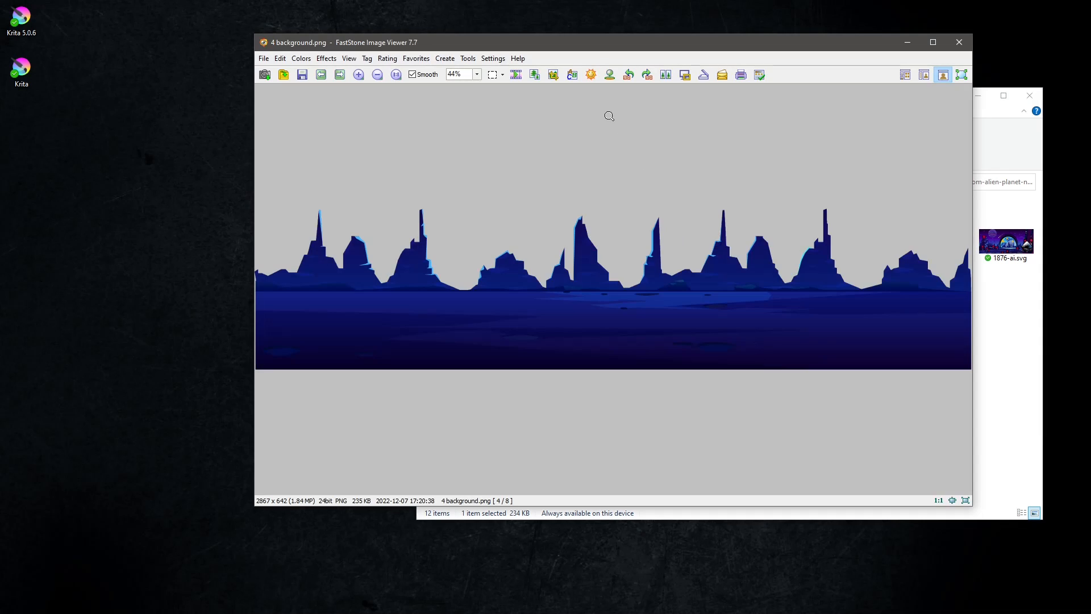
{"action": "left_click", "coordinate": [534, 74]}
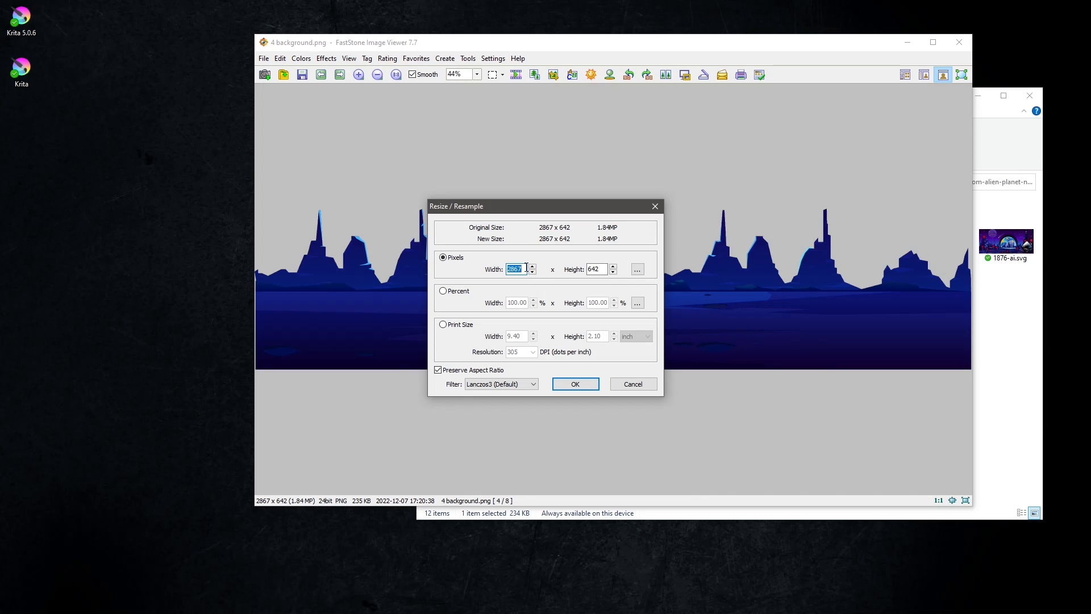
{"action": "type", "text": "1920"}
{"action": "left_click", "coordinate": [576, 385]}
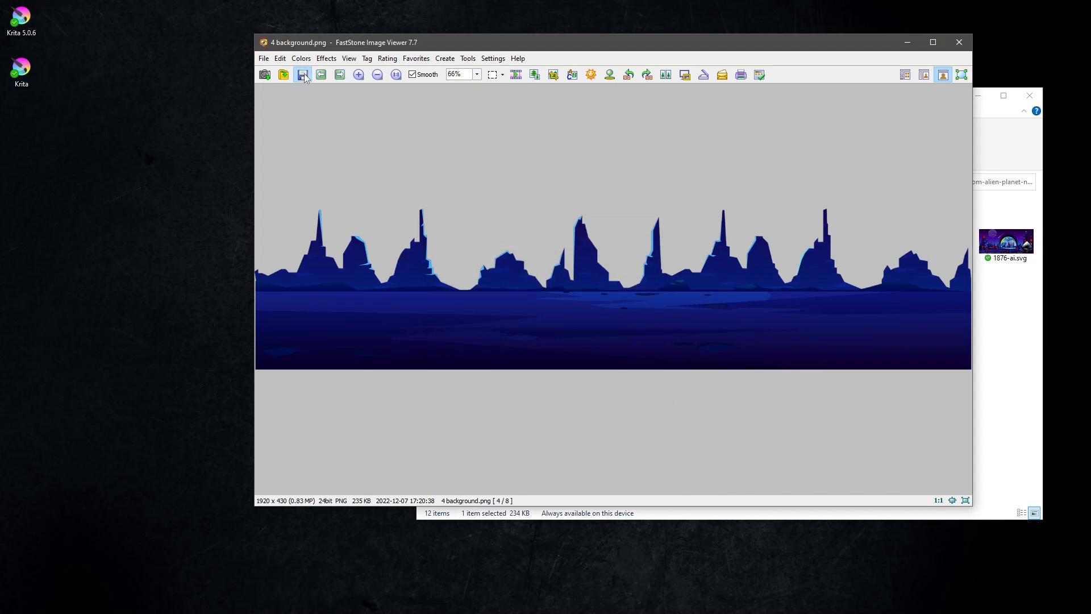
{"action": "left_click", "coordinate": [283, 74]}
{"action": "left_click", "coordinate": [677, 391]}
{"action": "left_click", "coordinate": [522, 329]}
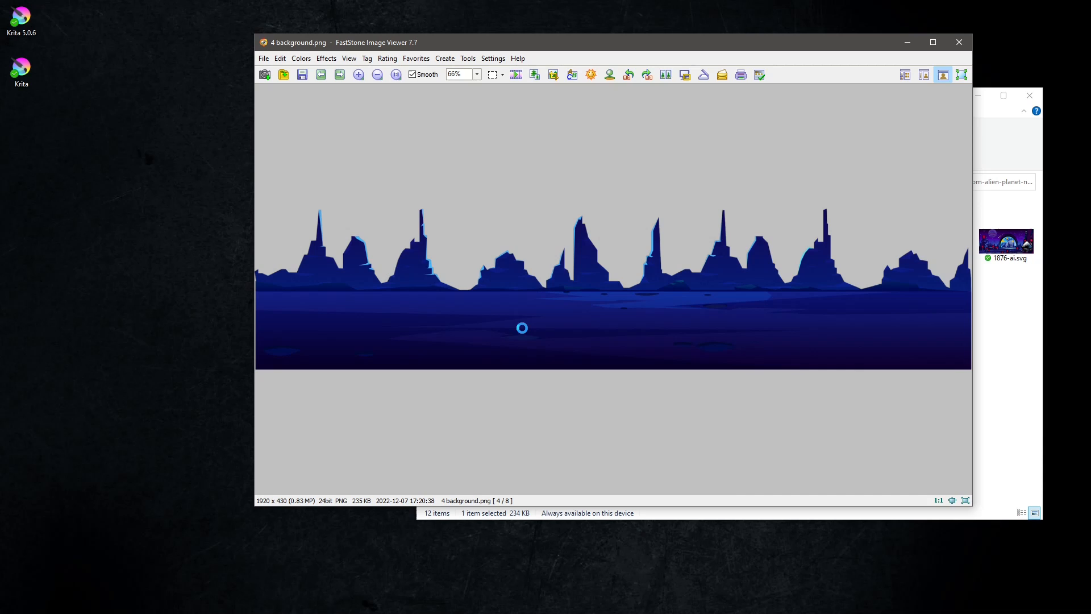
Resize 5 background.png to 1920 pixels wide, overwrite the file and close the viewer.
{"action": "left_click", "coordinate": [340, 75]}
{"action": "left_click", "coordinate": [535, 74]}
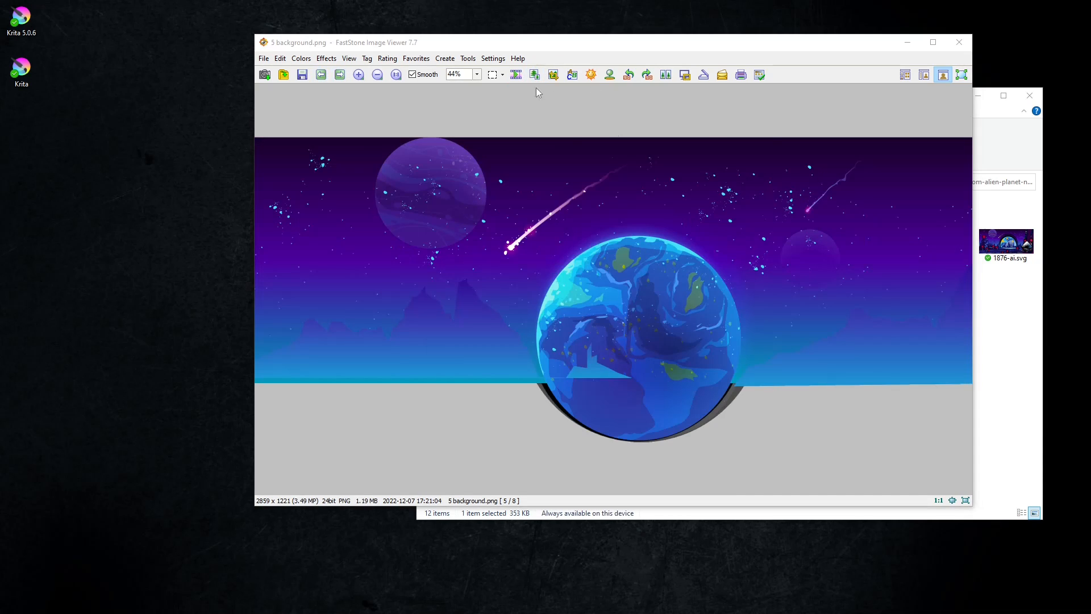
{"action": "type", "text": "1920"}
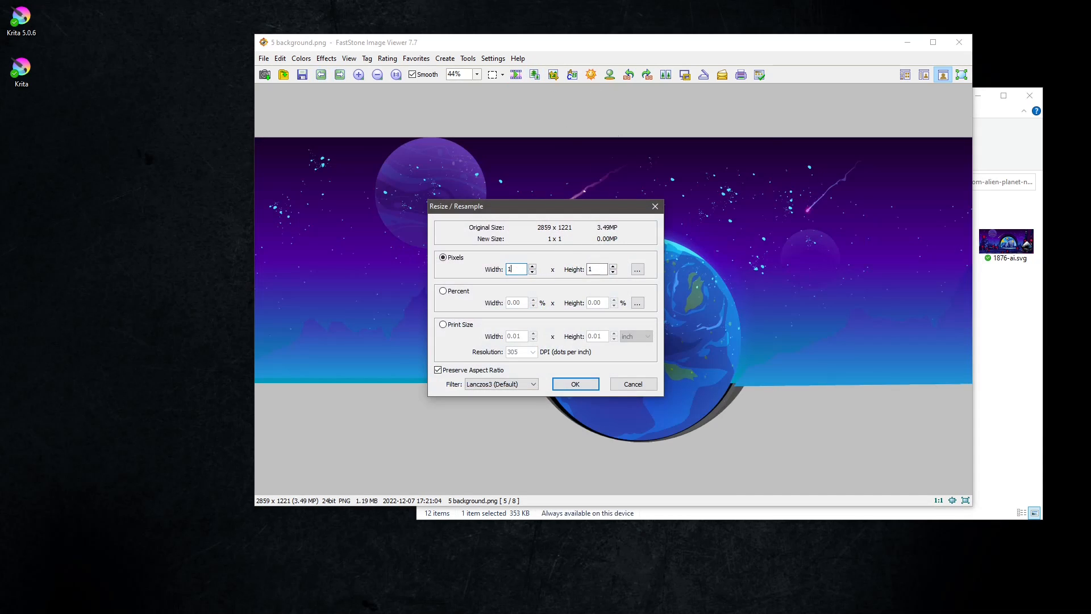
{"action": "left_click", "coordinate": [575, 385]}
{"action": "left_click", "coordinate": [302, 74]}
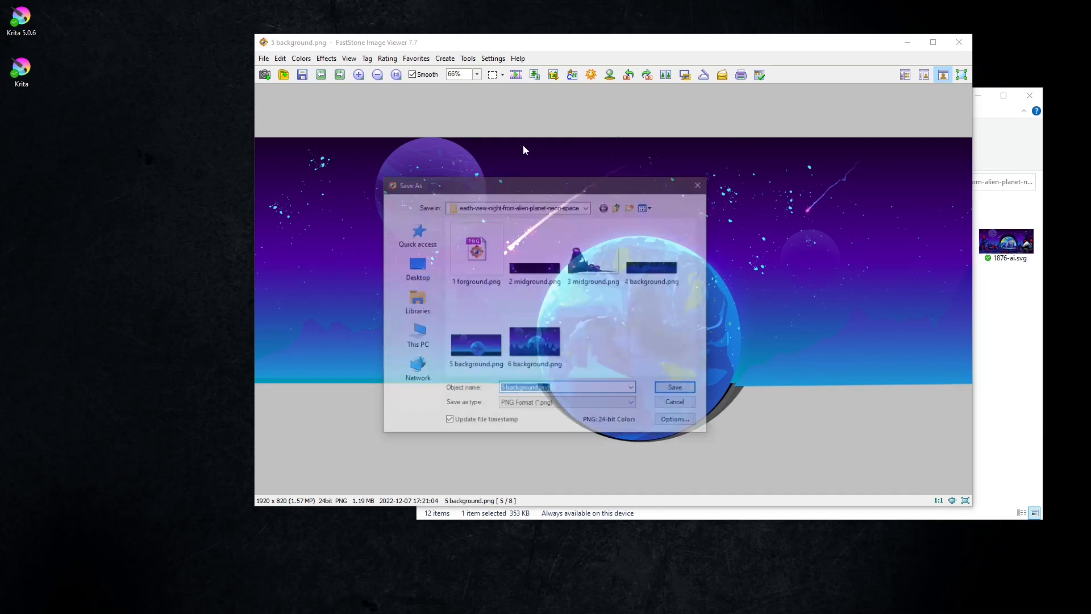
{"action": "left_click", "coordinate": [675, 389]}
{"action": "left_click", "coordinate": [535, 334]}
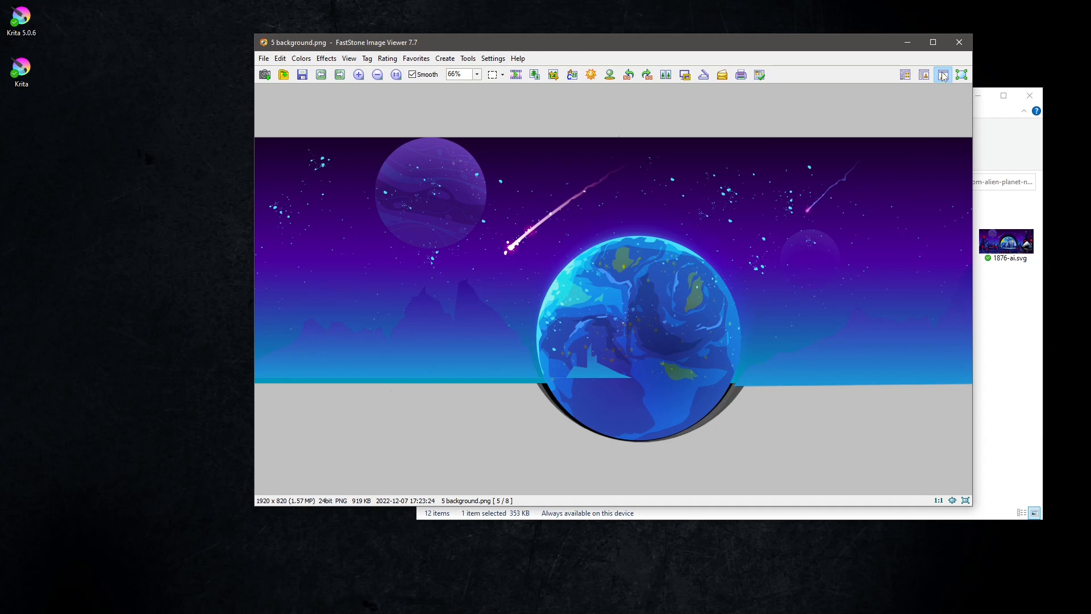
{"action": "left_click", "coordinate": [959, 42]}
Resize 2 midground.png to 1920 pixels wide, overwrite the file and close the viewer.
{"action": "double_click", "coordinate": [552, 239]}
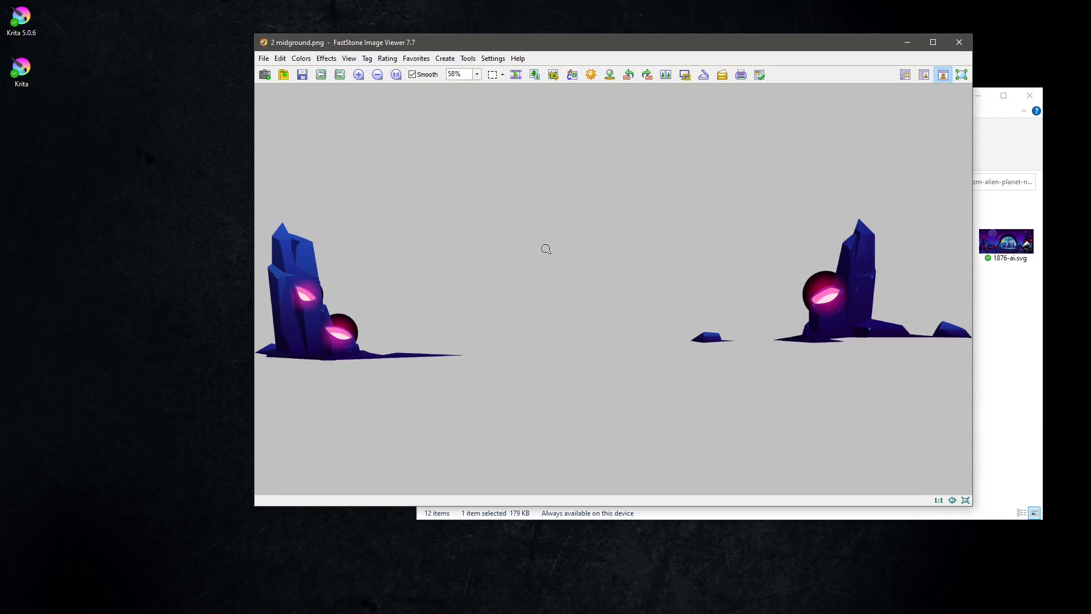
{"action": "left_click", "coordinate": [534, 74]}
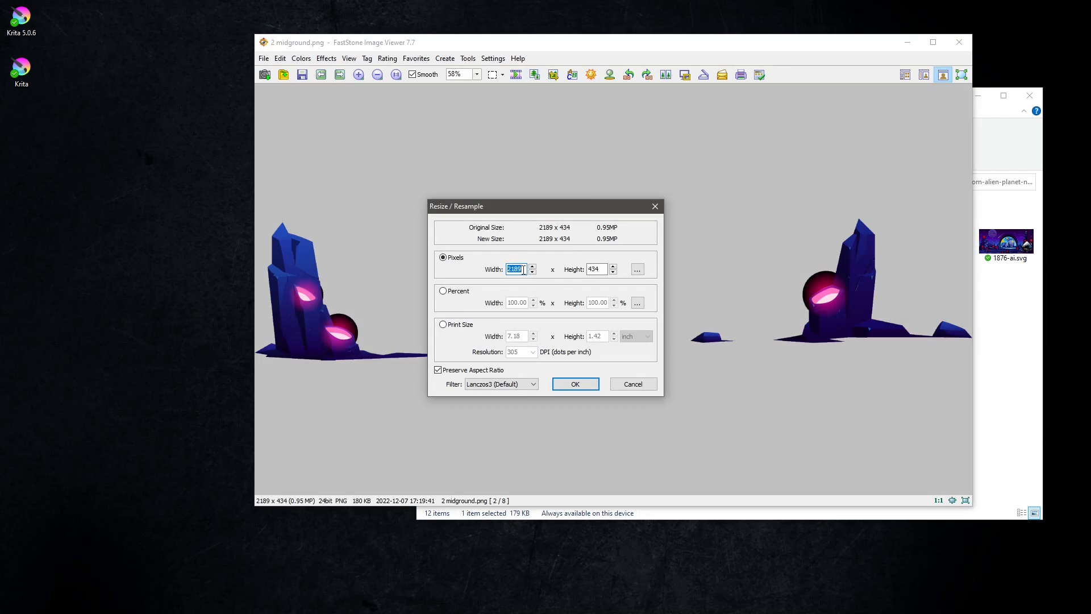
{"action": "type", "text": "1920"}
{"action": "left_click", "coordinate": [575, 385]}
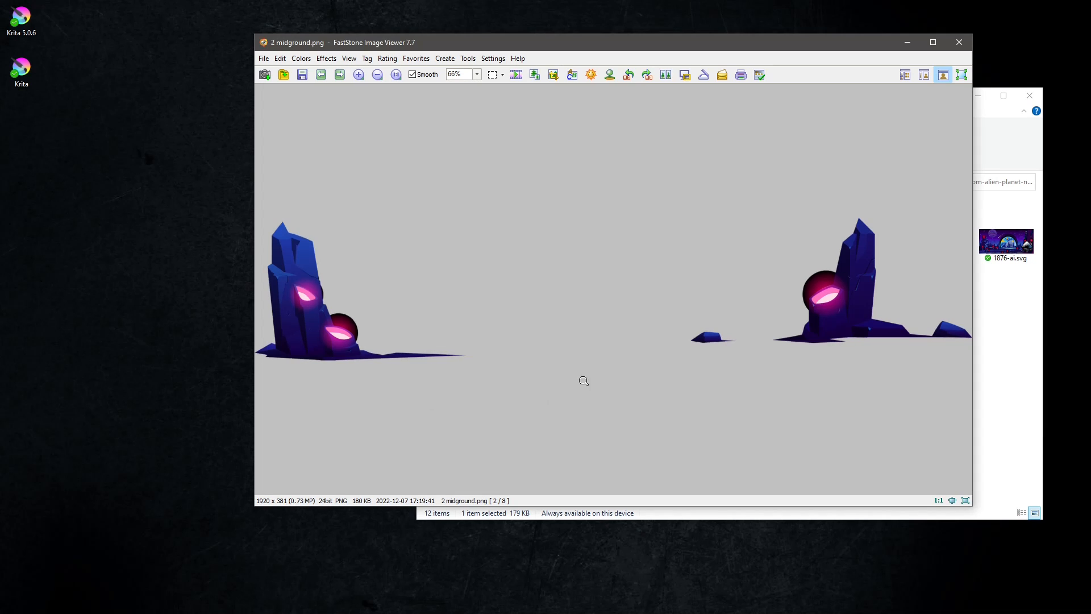
{"action": "left_click", "coordinate": [302, 74]}
{"action": "left_click", "coordinate": [677, 388]}
{"action": "left_click", "coordinate": [514, 332]}
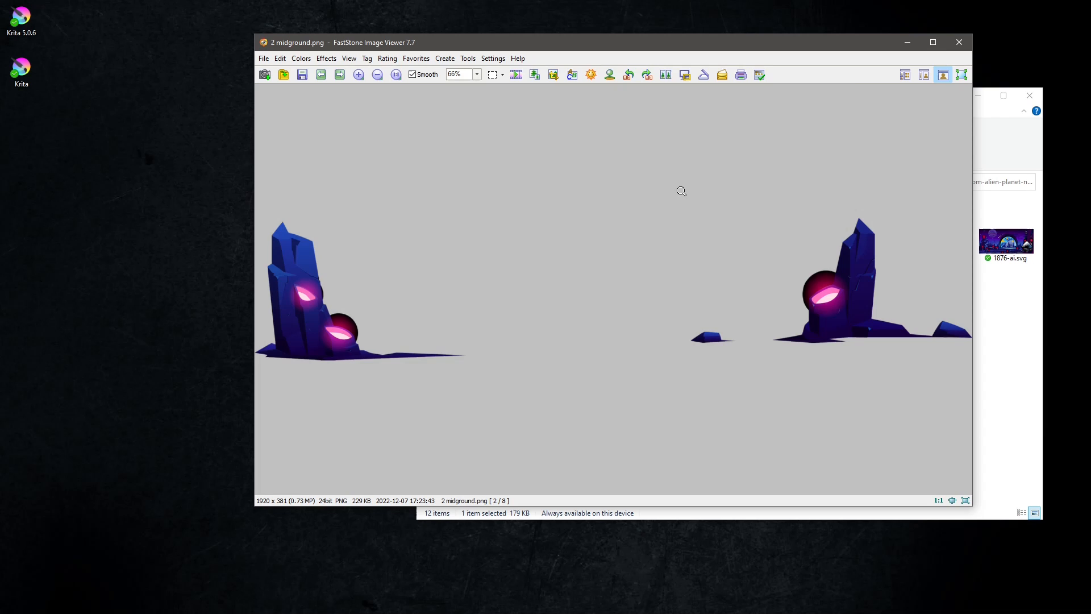
{"action": "left_click", "coordinate": [959, 42]}
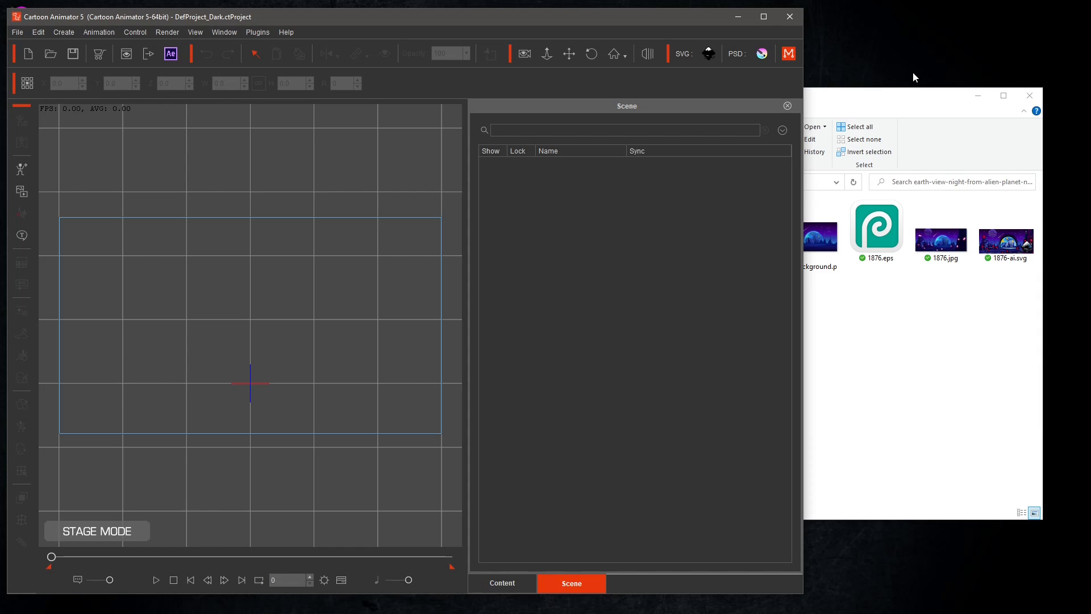
Switch to Cartoon Animator and import 5 background.png into the stage as a static image prop.
{"action": "left_click", "coordinate": [876, 99]}
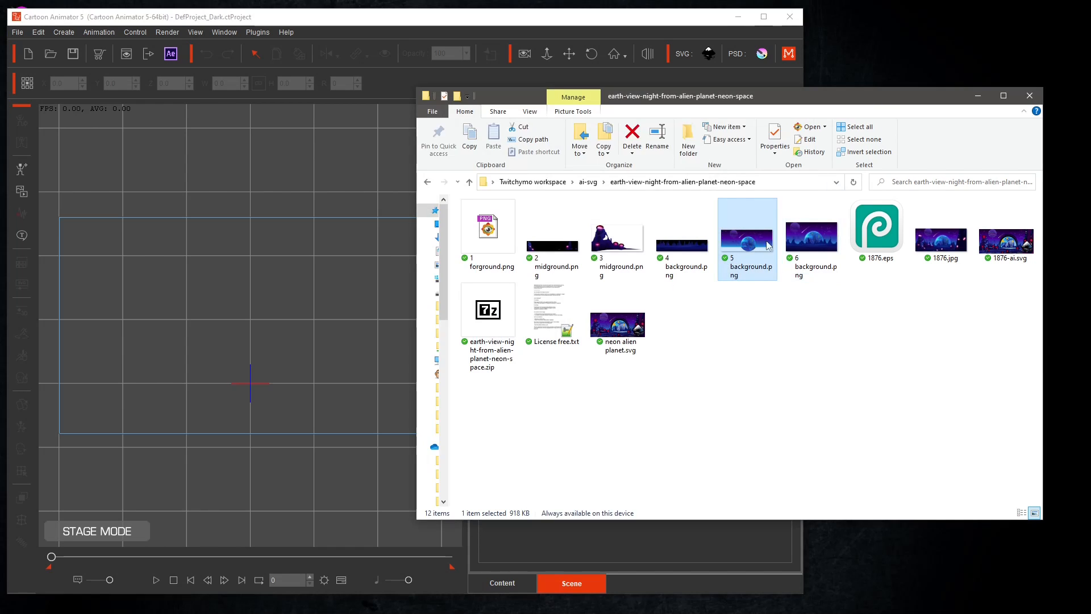
{"action": "left_click_drag", "start_coordinate": [753, 250], "coordinate": [258, 329]}
{"action": "left_click", "coordinate": [531, 265]}
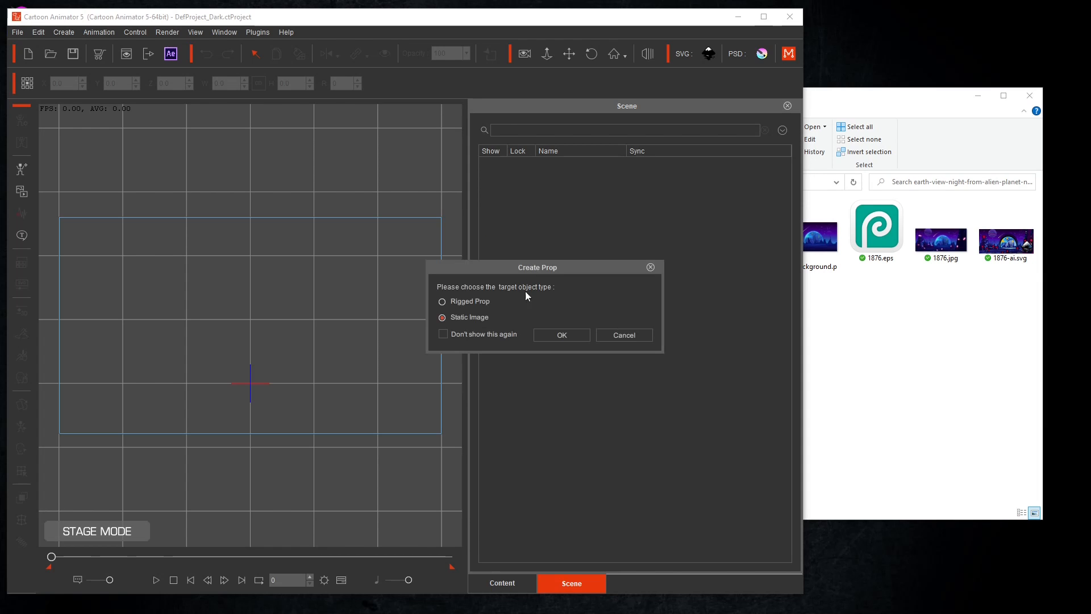
{"action": "left_click", "coordinate": [571, 337]}
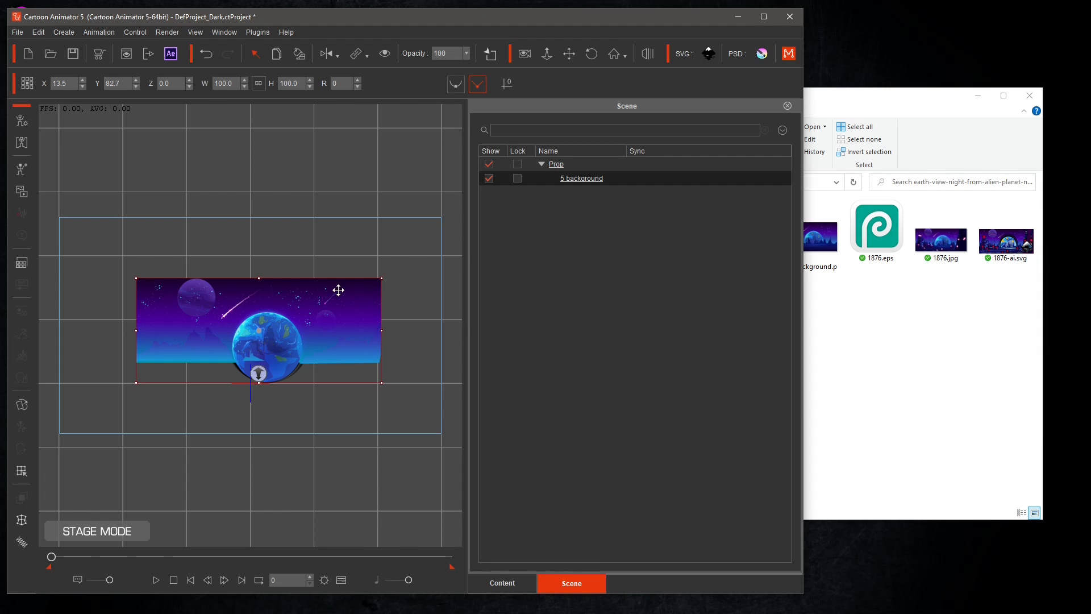
Enlarge the 5 background prop to about 158% and set its Z depth to -1000.
{"action": "left_click", "coordinate": [523, 54]}
{"action": "left_click", "coordinate": [763, 21]}
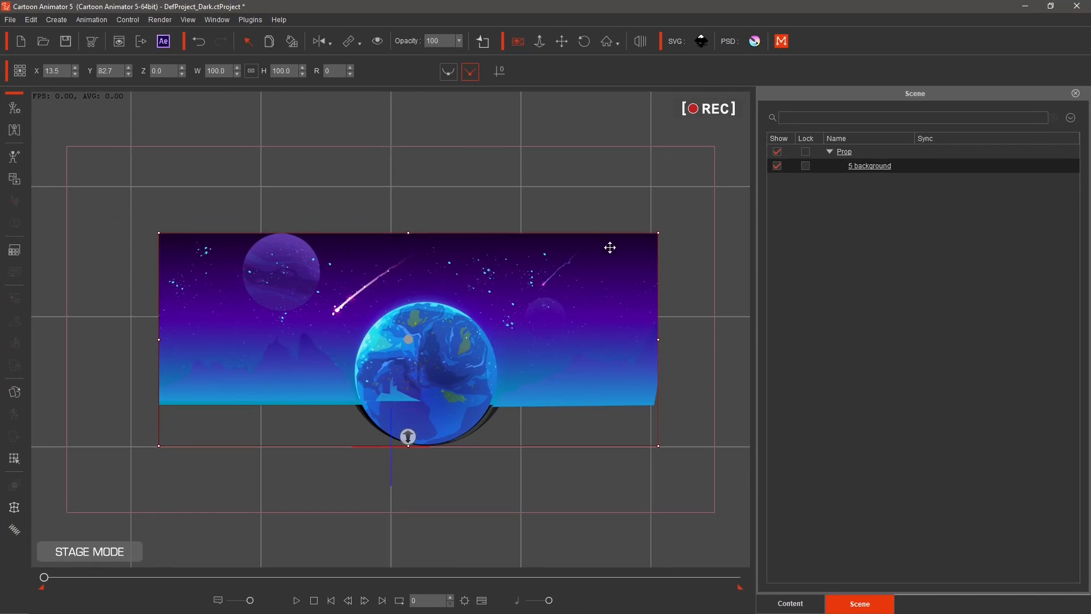
{"action": "left_click_drag", "start_coordinate": [658, 234], "coordinate": [595, 126]}
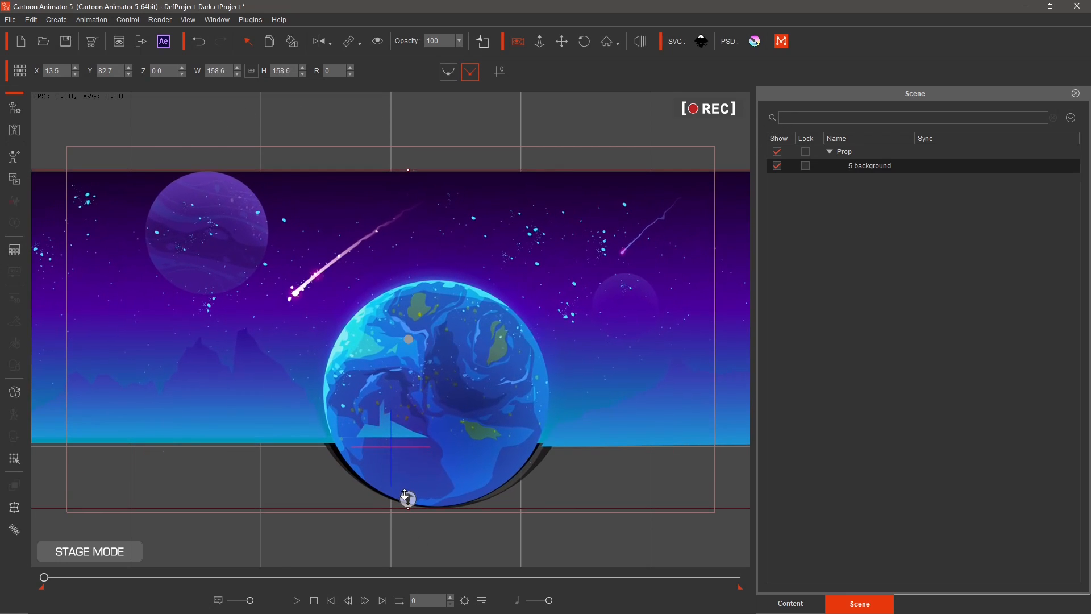
{"action": "left_click_drag", "start_coordinate": [407, 498], "coordinate": [417, 305]}
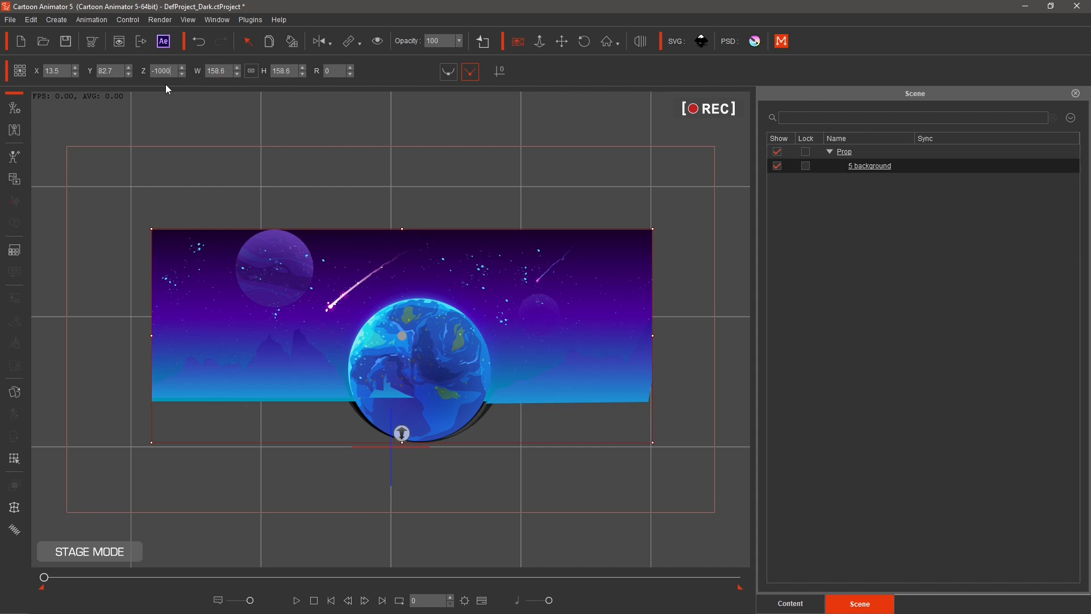
{"action": "key", "text": "Return"}
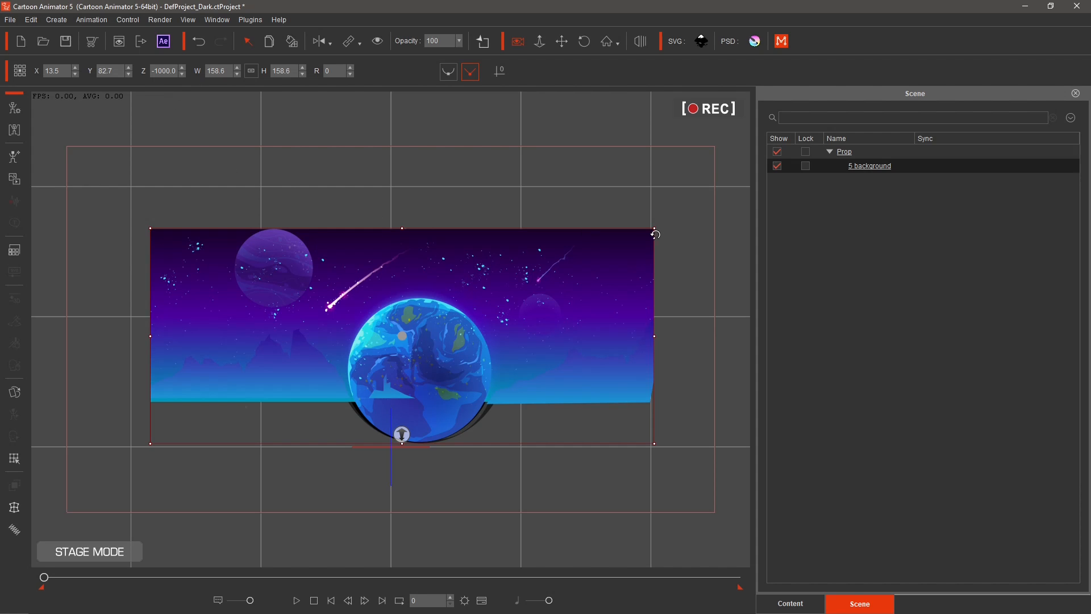
Scale the 5 background prop up to about 288% so it fills the camera frame, then restore the window.
{"action": "left_click_drag", "start_coordinate": [655, 229], "coordinate": [878, 182]}
{"action": "mouse_move", "coordinate": [644, 277]}
{"action": "left_mouse_down"}
{"action": "mouse_move", "coordinate": [647, 267]}
{"action": "mouse_move", "coordinate": [633, 268]}
{"action": "left_mouse_up"}
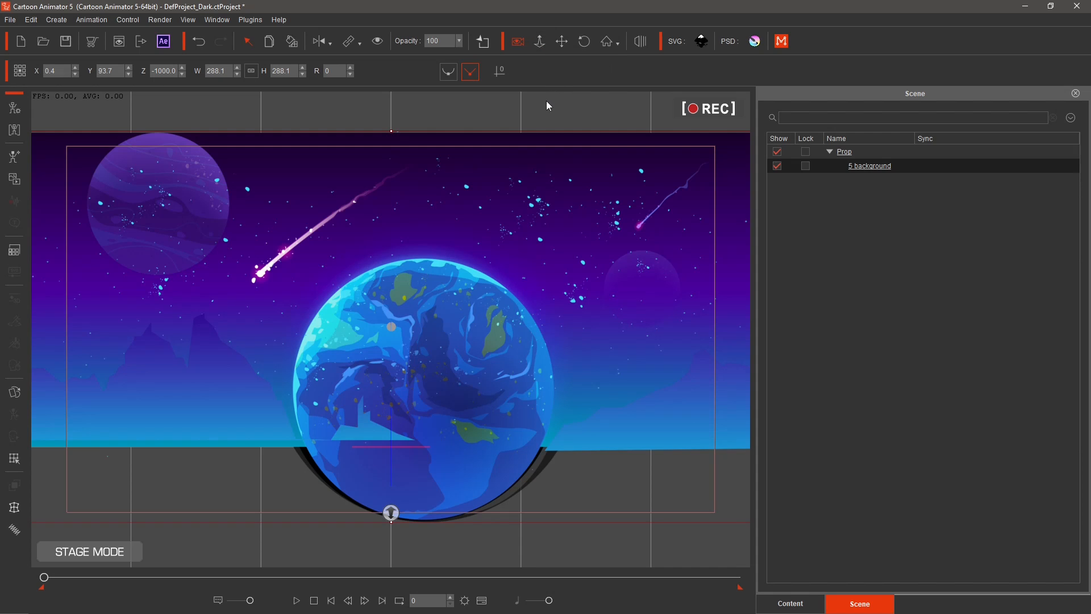
{"action": "left_click", "coordinate": [1050, 5]}
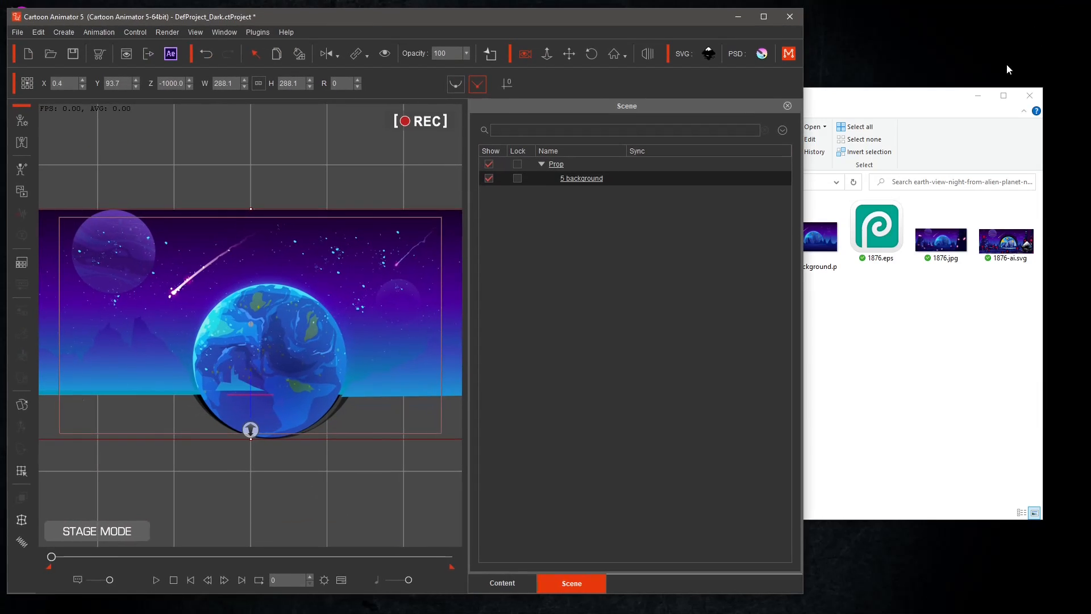
Import 4 background.png into the scene as a static image prop.
{"action": "left_click", "coordinate": [900, 111]}
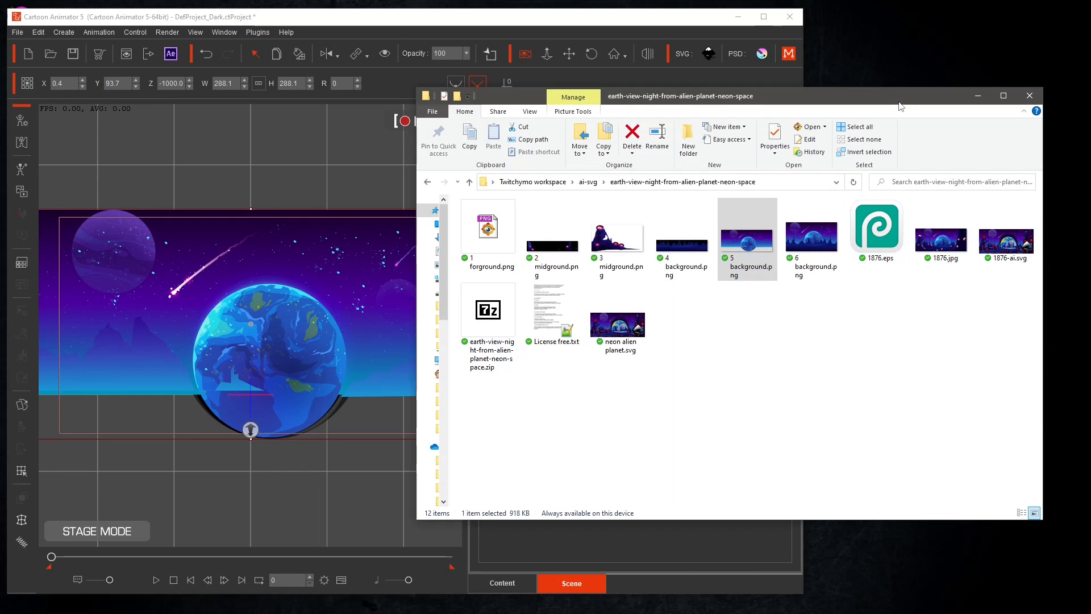
{"action": "left_click", "coordinate": [685, 248]}
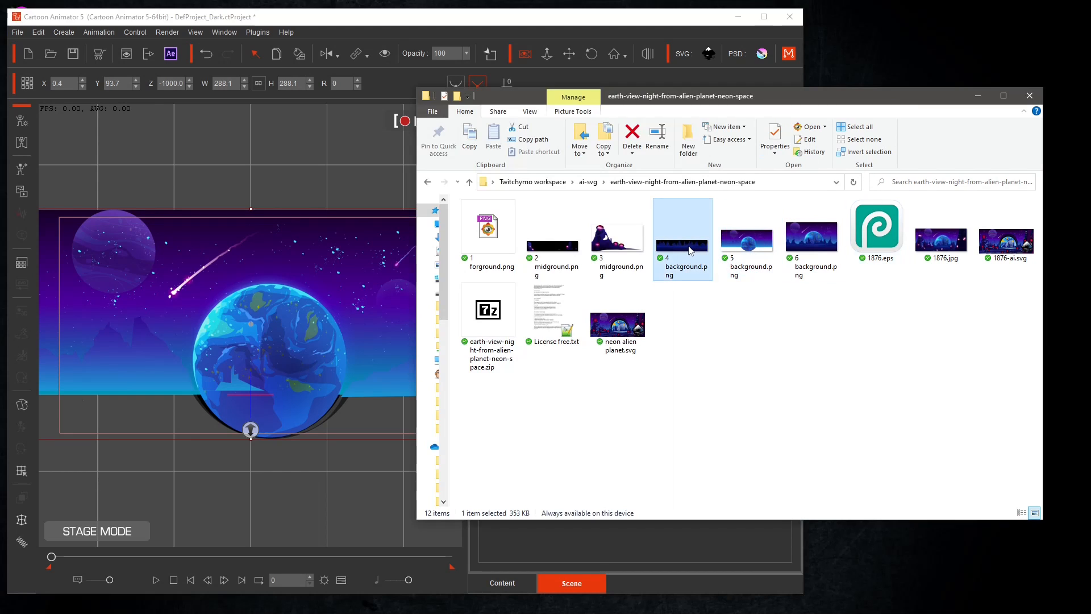
{"action": "left_click_drag", "start_coordinate": [690, 250], "coordinate": [275, 297]}
{"action": "left_click", "coordinate": [526, 264]}
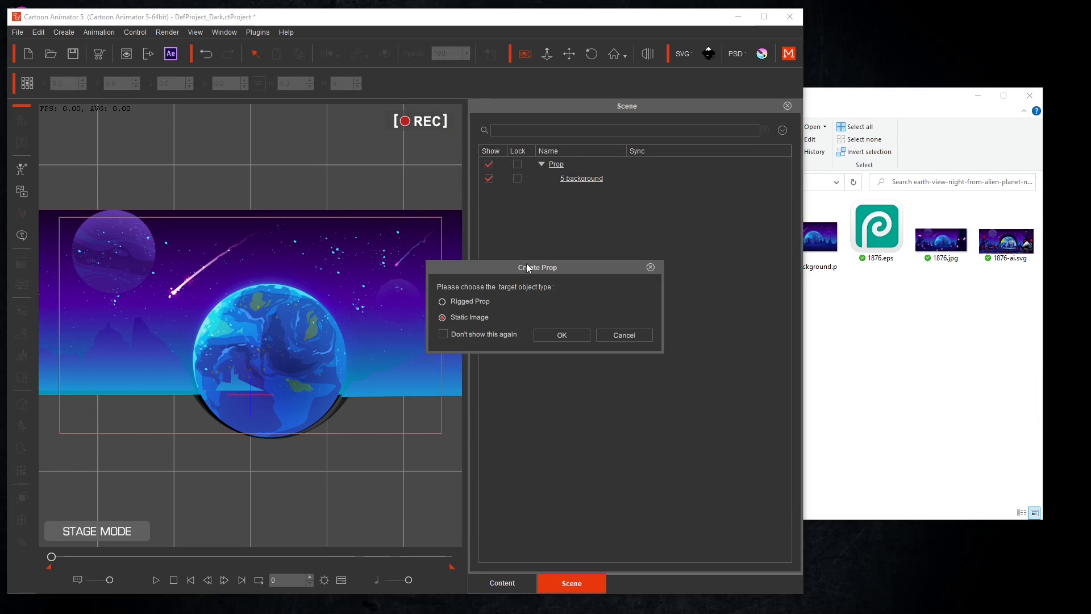
{"action": "left_click", "coordinate": [561, 335]}
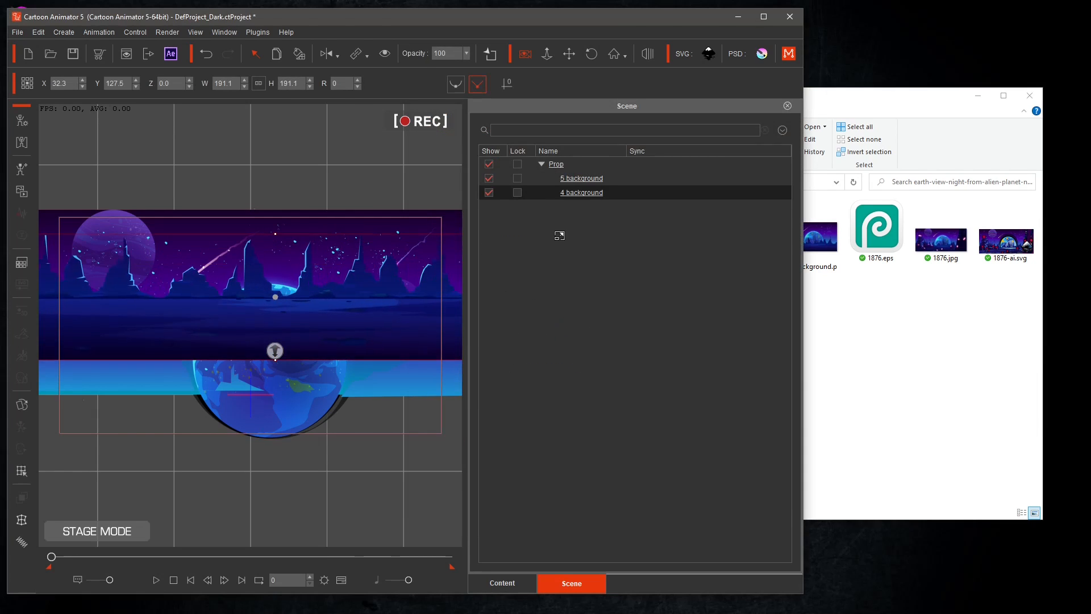
Set the 4 background prop's Z depth to -800 and move it down to sit along the horizon.
{"action": "left_click_drag", "start_coordinate": [384, 405], "coordinate": [376, 394]}
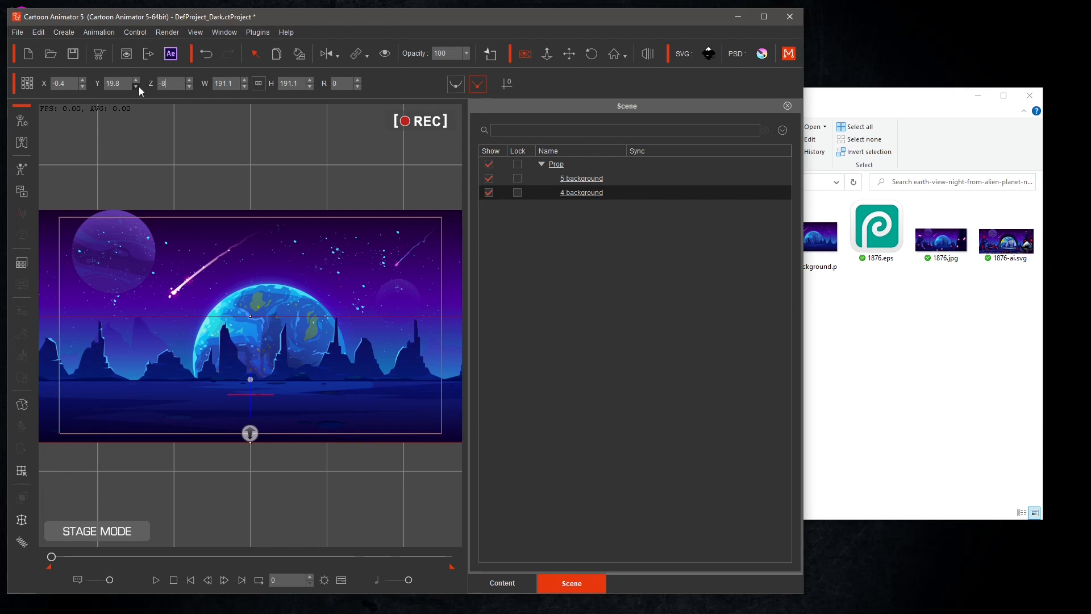
{"action": "key", "text": "Return"}
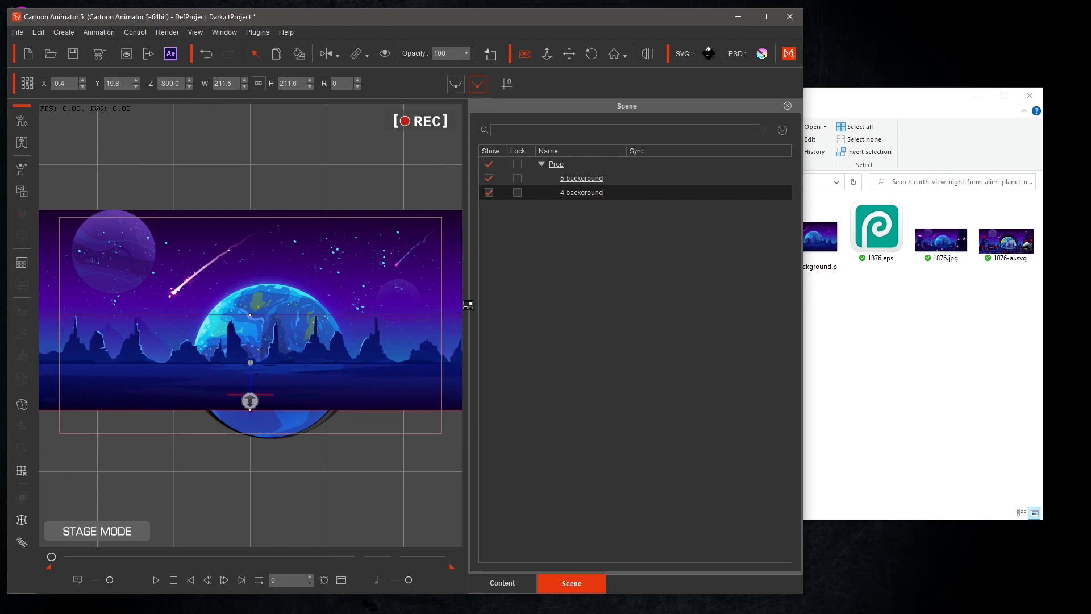
{"action": "left_click_drag", "start_coordinate": [391, 341], "coordinate": [391, 364]}
Import 3 midground.png into the scene as a static image prop.
{"action": "left_click", "coordinate": [859, 110]}
{"action": "left_click", "coordinate": [610, 250]}
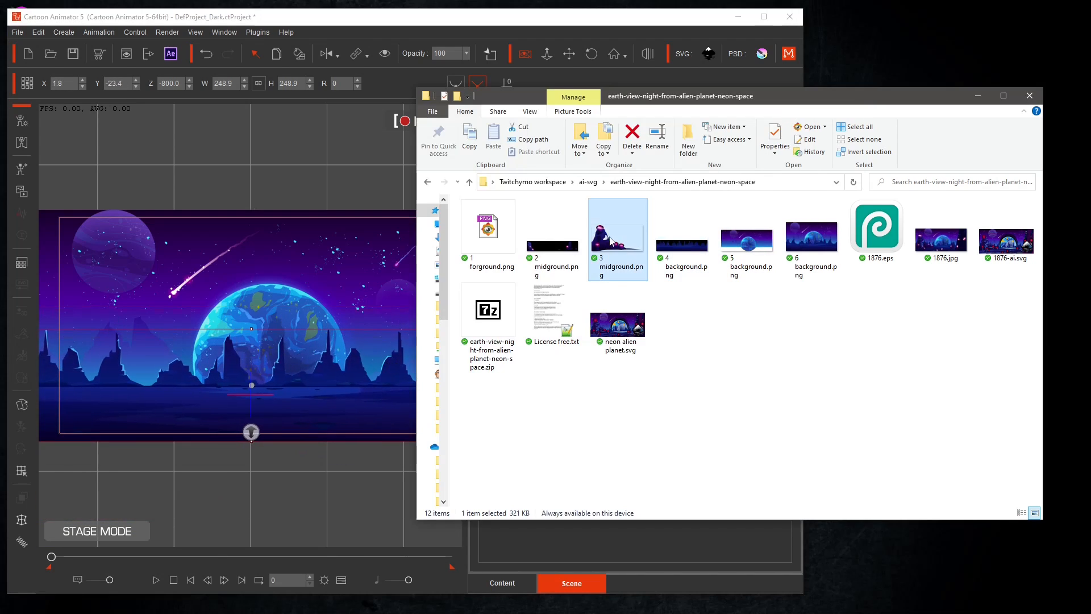
{"action": "left_click_drag", "start_coordinate": [611, 241], "coordinate": [257, 282]}
{"action": "left_click", "coordinate": [504, 264]}
{"action": "left_click", "coordinate": [546, 336]}
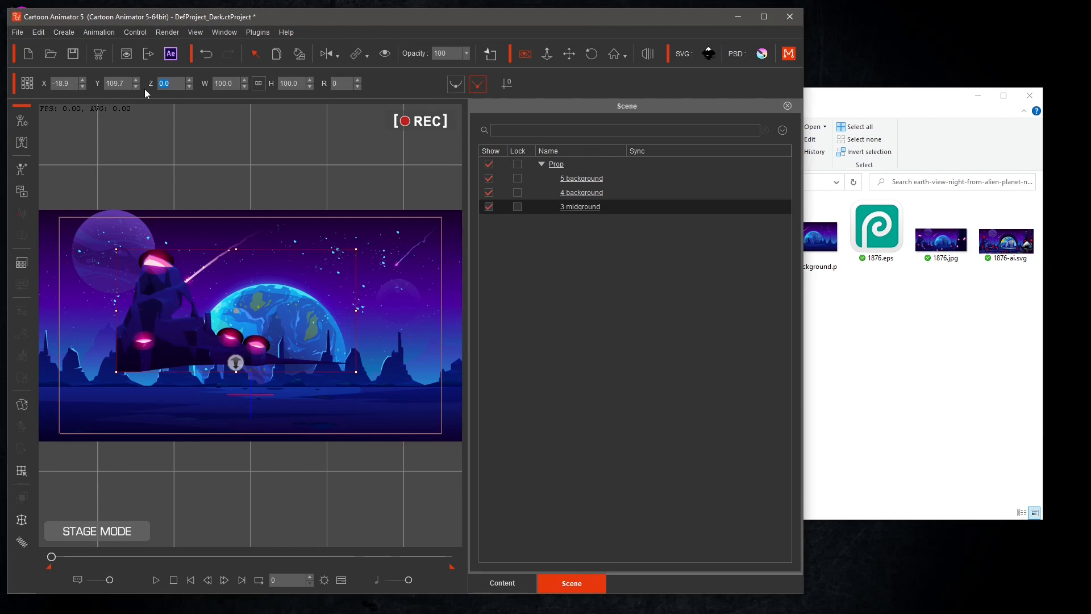
Set the 3 midground prop's Z depth to -600 and move it to the lower-left of the frame.
{"action": "type", "text": "-600"}
{"action": "key", "text": "Return"}
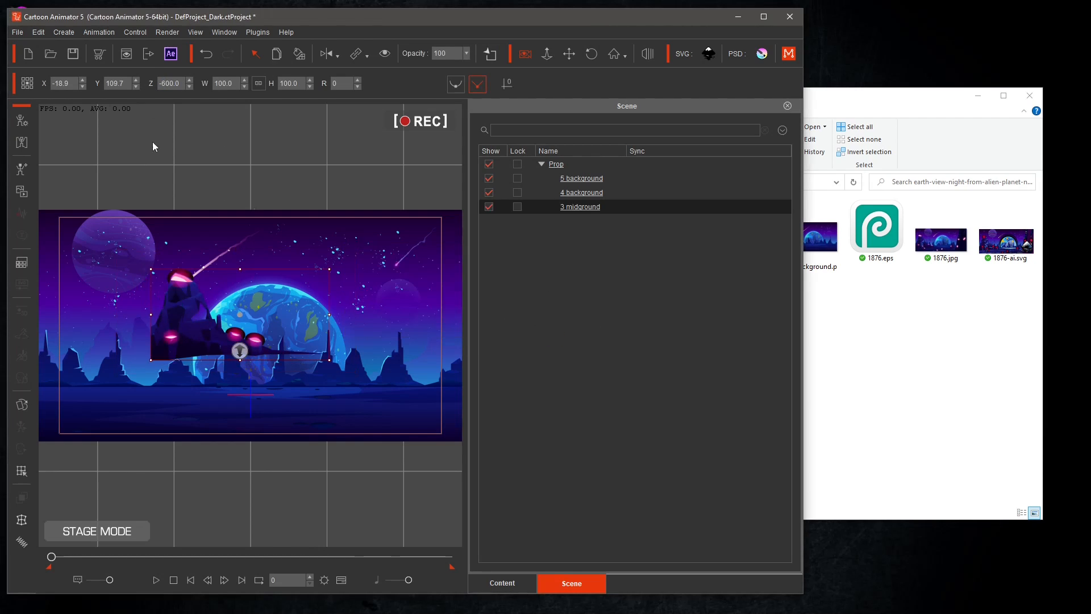
{"action": "left_click_drag", "start_coordinate": [198, 326], "coordinate": [104, 383]}
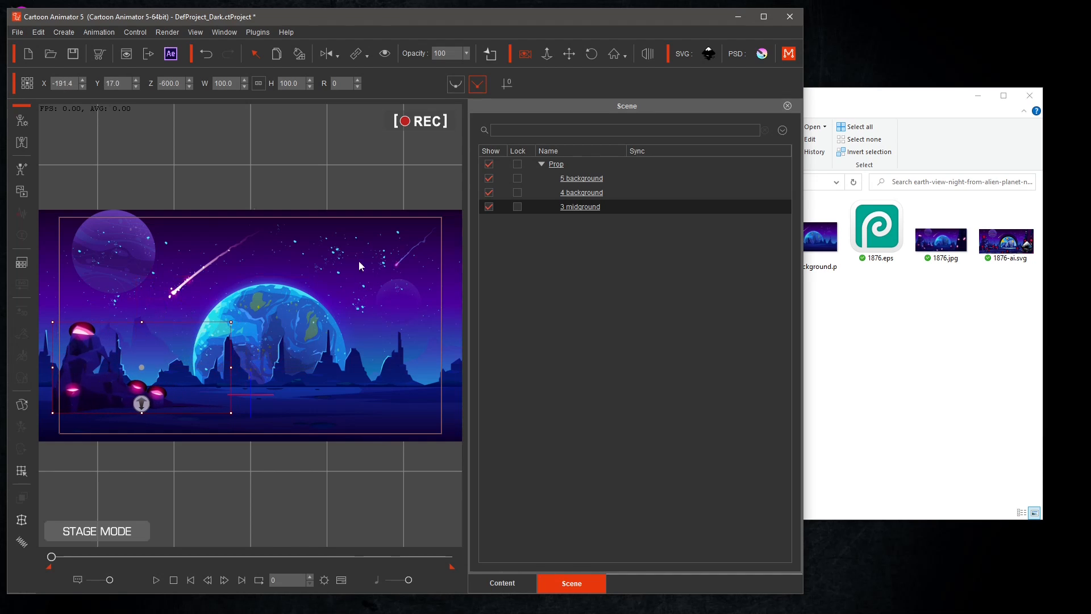
Import 2 midground.png into the scene as a static image prop.
{"action": "left_click", "coordinate": [866, 95]}
{"action": "left_click_drag", "start_coordinate": [556, 243], "coordinate": [343, 401]}
{"action": "left_click", "coordinate": [530, 264]}
{"action": "left_click", "coordinate": [534, 332]}
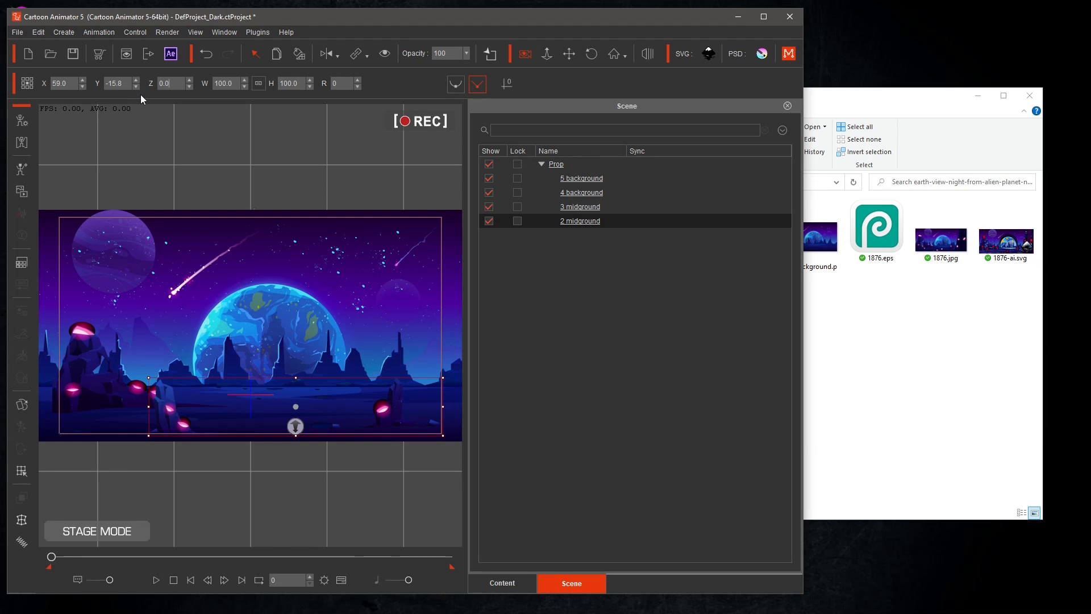
Set the 2 midground prop's Z depth to -200, enlarge it to about 120% and nudge it into place.
{"action": "left_click", "coordinate": [161, 83]}
{"action": "type", "text": "-200"}
{"action": "key", "text": "Return"}
{"action": "left_click_drag", "start_coordinate": [424, 423], "coordinate": [452, 439]}
{"action": "left_click_drag", "start_coordinate": [393, 401], "coordinate": [396, 408]}
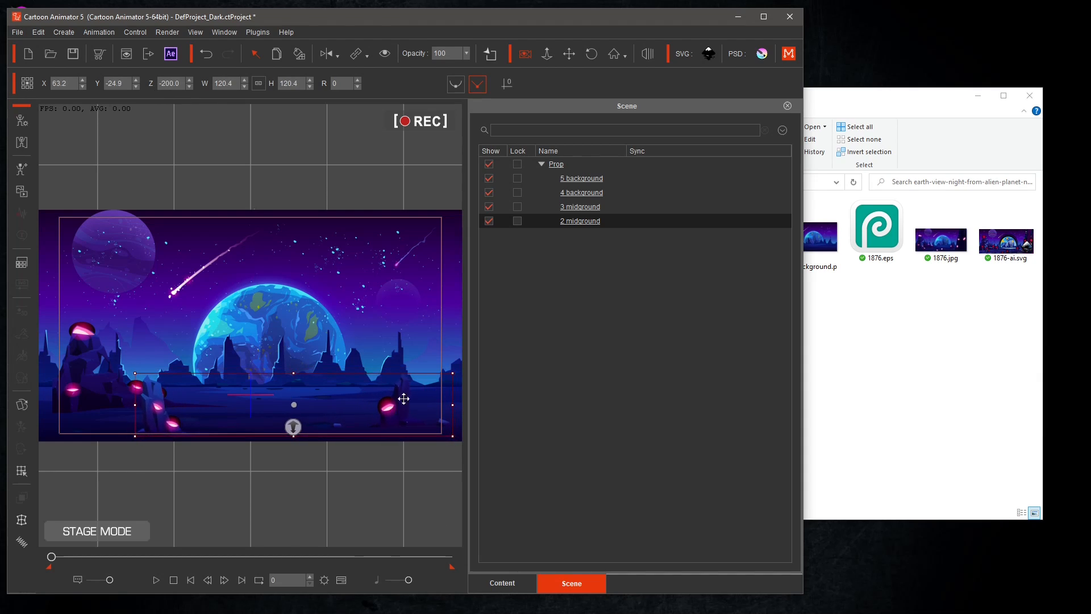
Switch to the camera view and save the project as Spaceship.ctProject.
{"action": "left_click", "coordinate": [525, 53]}
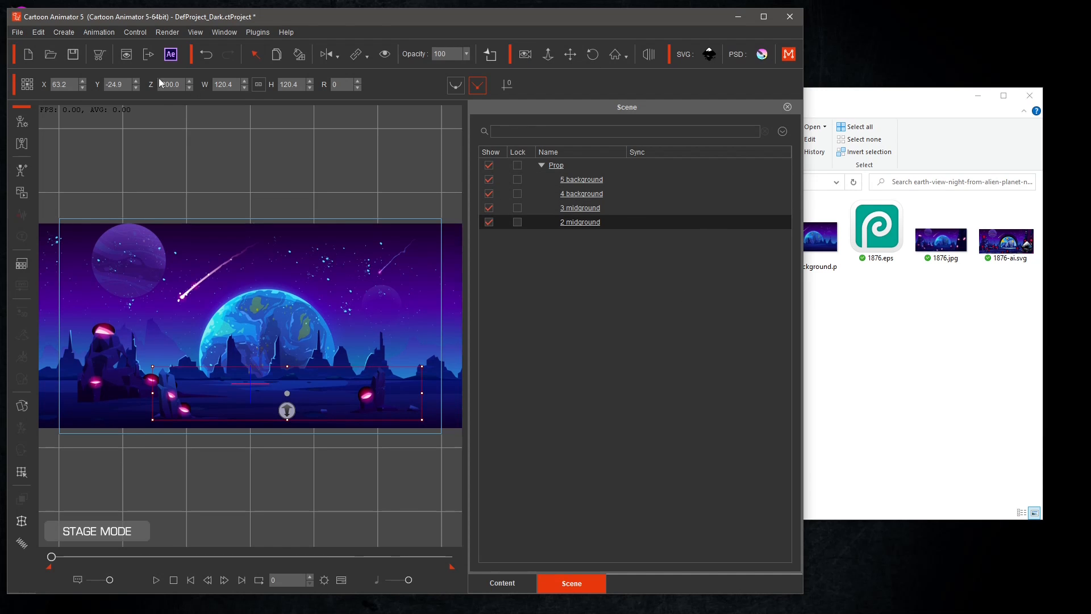
{"action": "left_click", "coordinate": [73, 54]}
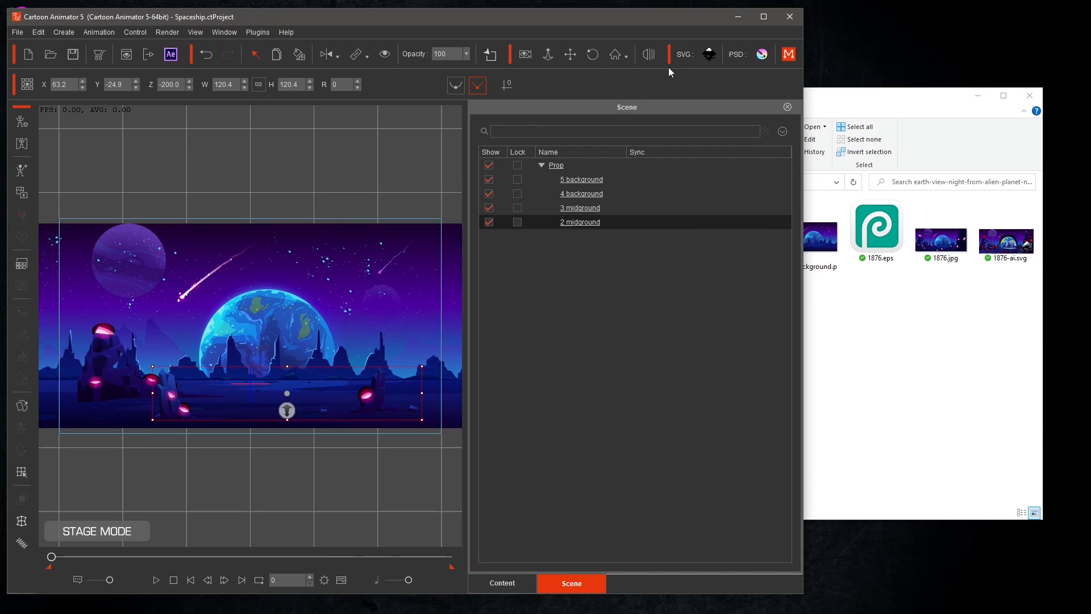
{"action": "left_click", "coordinate": [759, 18]}
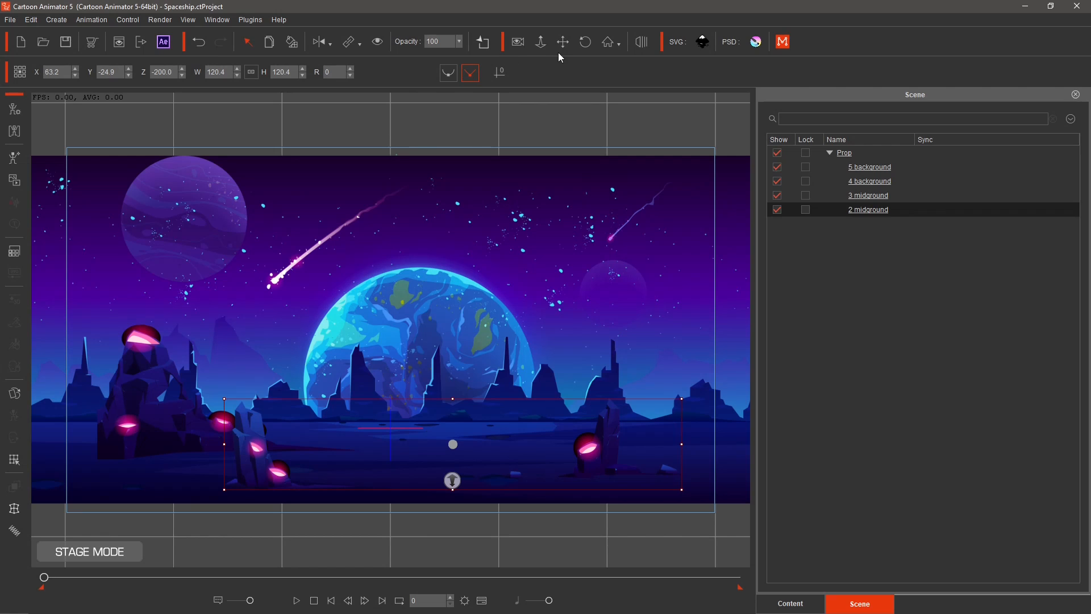
Push the 5 background prop back to a Z depth of about -2440 and scale it to about 422% to fill the frame.
{"action": "left_click", "coordinate": [562, 43]}
{"action": "left_click_drag", "start_coordinate": [452, 356], "coordinate": [474, 378]}
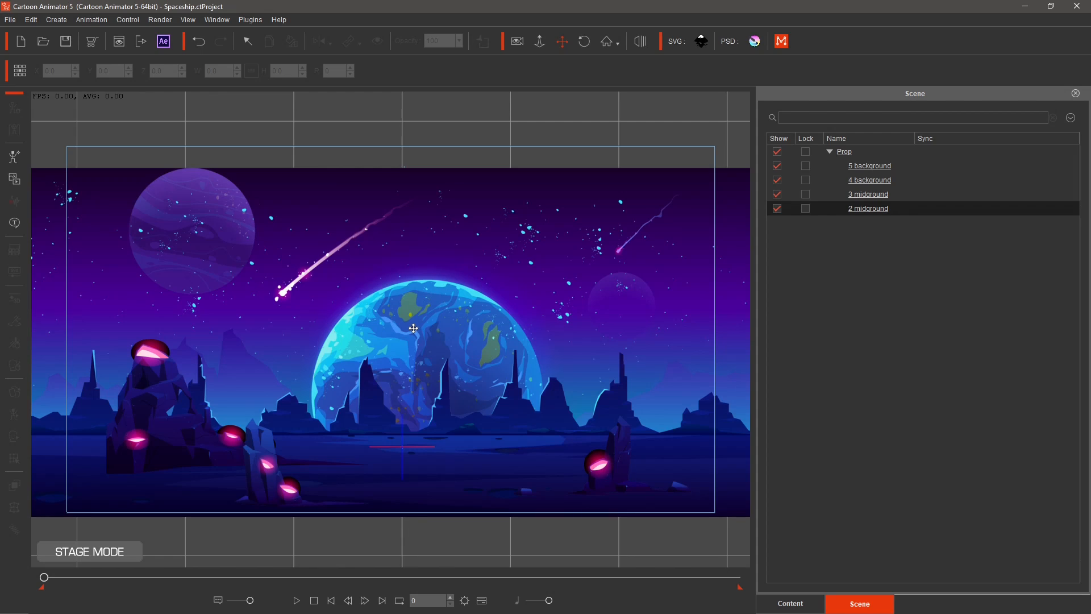
{"action": "left_click", "coordinate": [874, 169]}
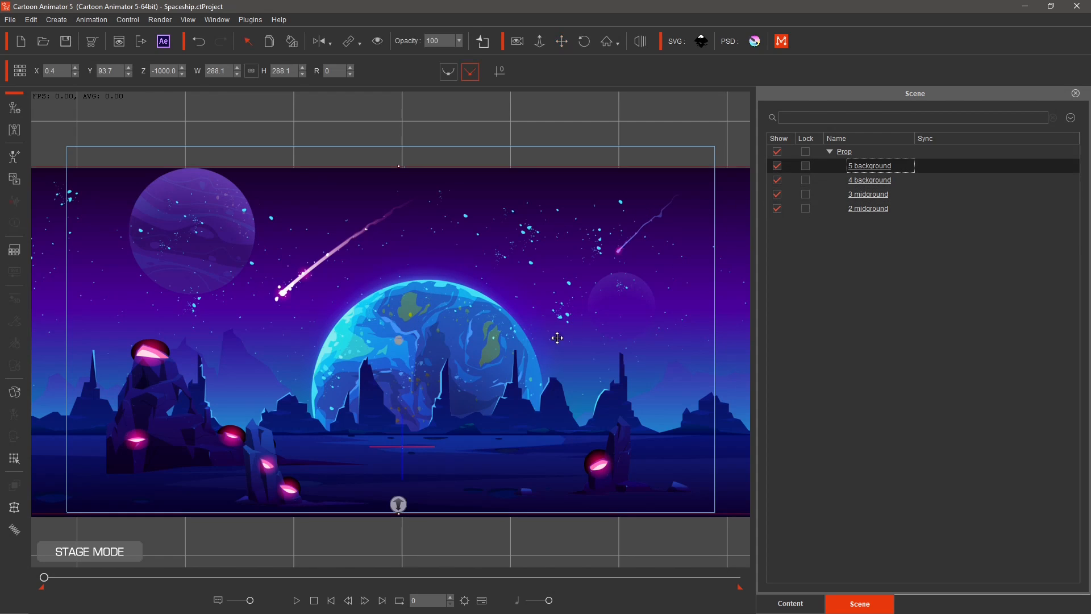
{"action": "left_click_drag", "start_coordinate": [398, 504], "coordinate": [424, 230]}
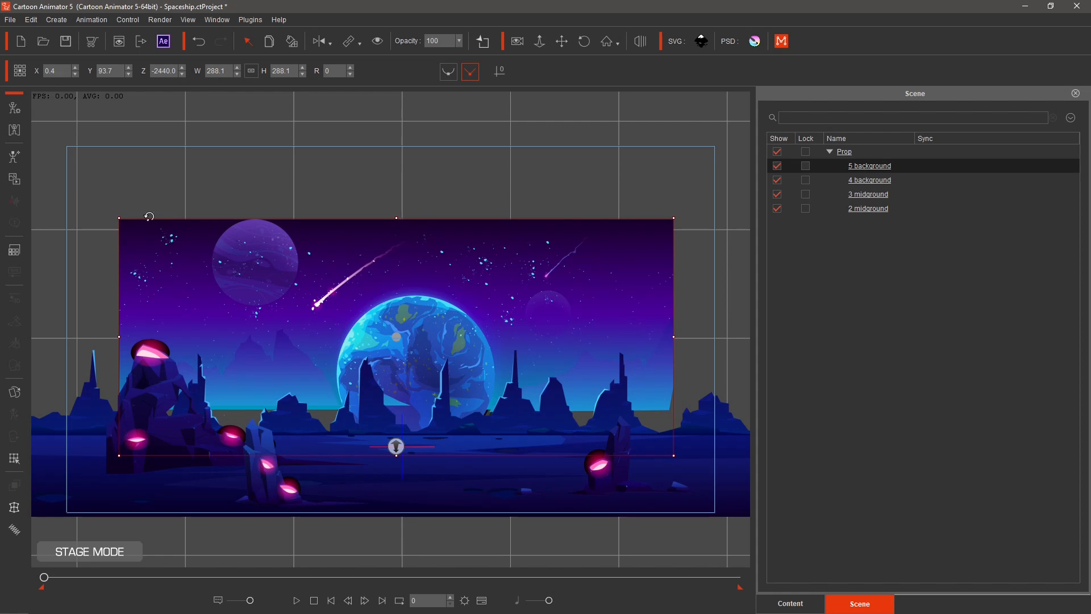
{"action": "left_click_drag", "start_coordinate": [117, 218], "coordinate": [2, 164]}
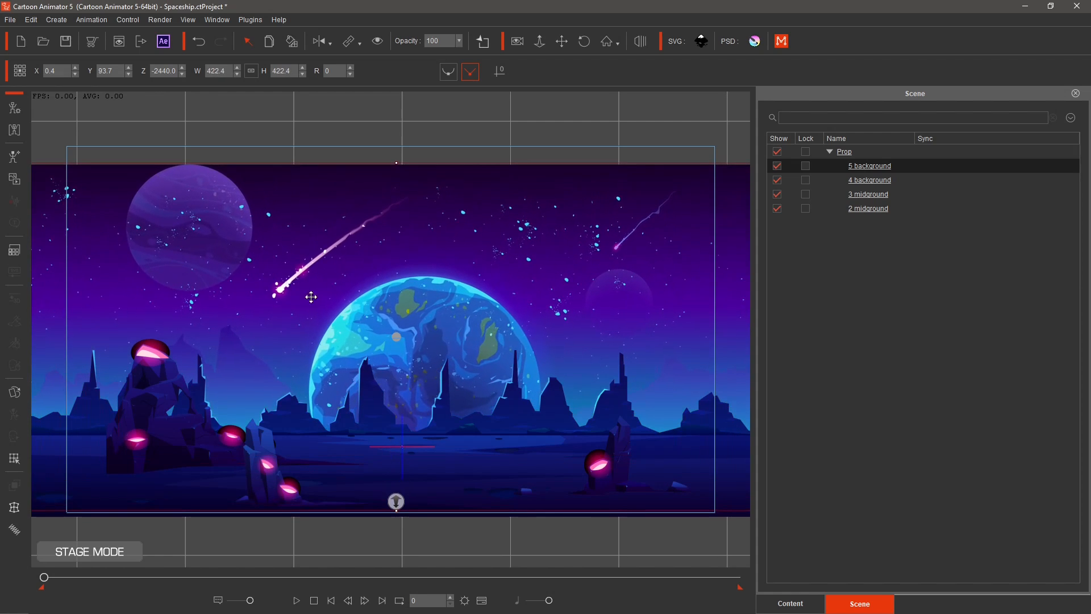
{"action": "left_click_drag", "start_coordinate": [396, 302], "coordinate": [403, 294]}
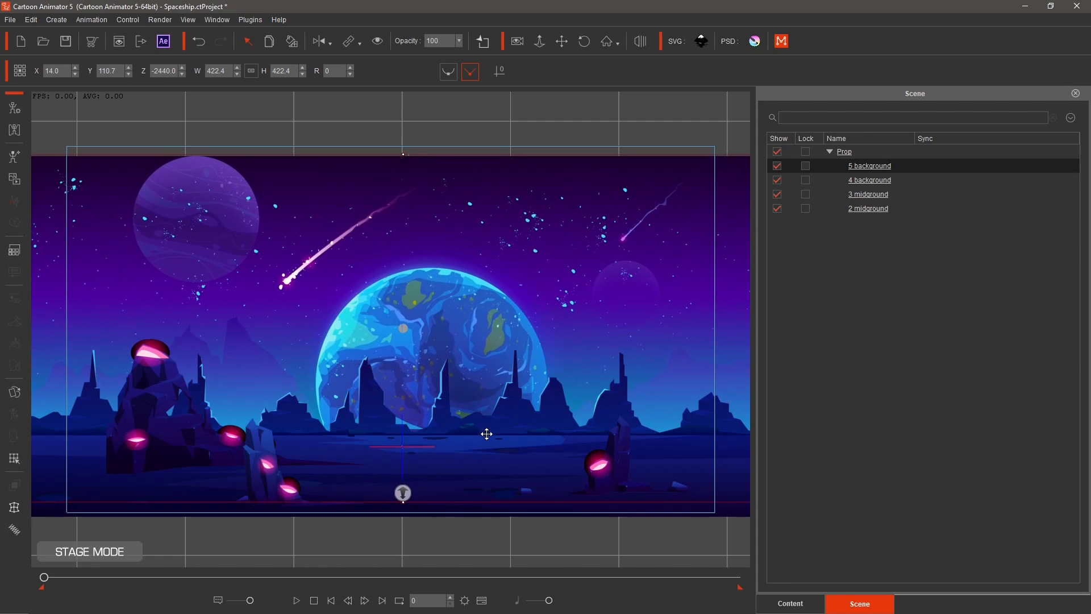
Pan the camera to preview the parallax, then save the Spaceship project, confirming the overwrite.
{"action": "left_click", "coordinate": [562, 41]}
{"action": "left_click_drag", "start_coordinate": [412, 400], "coordinate": [215, 438]}
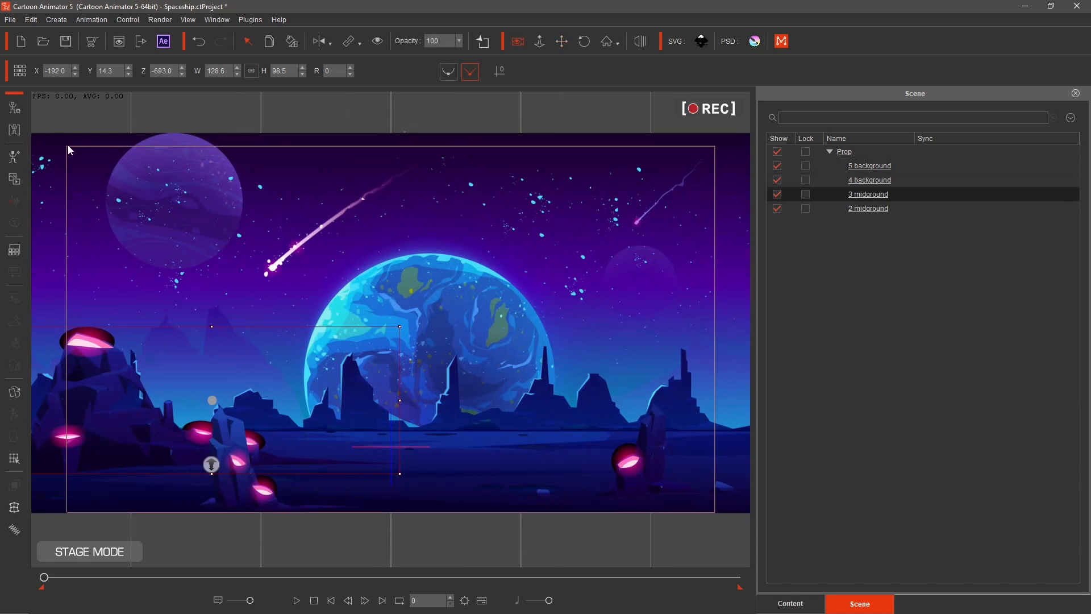
{"action": "left_click", "coordinate": [65, 41]}
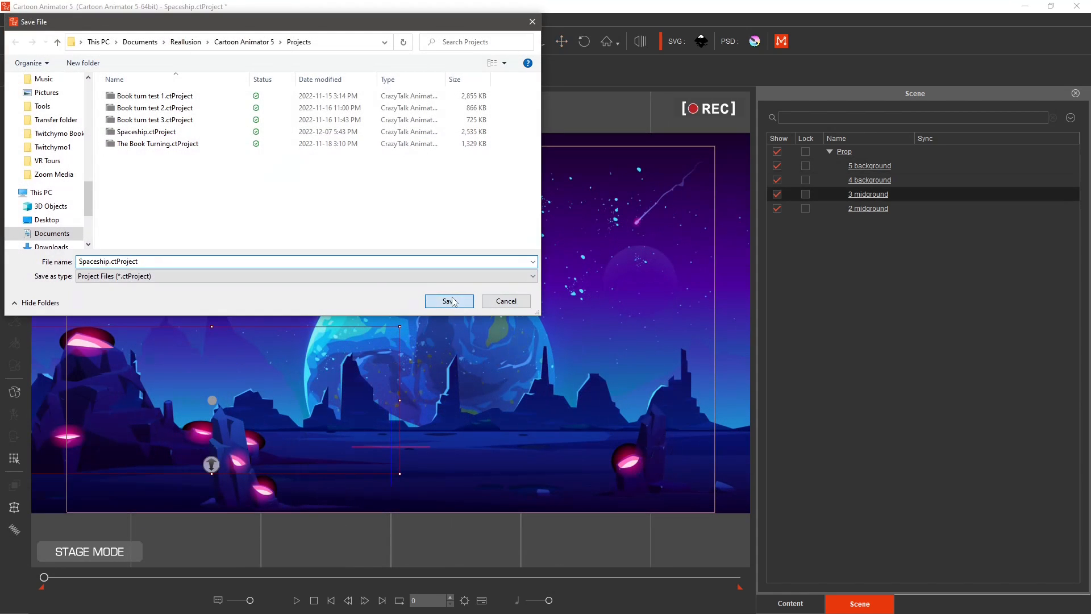
{"action": "left_click", "coordinate": [449, 302]}
{"action": "left_click", "coordinate": [567, 312]}
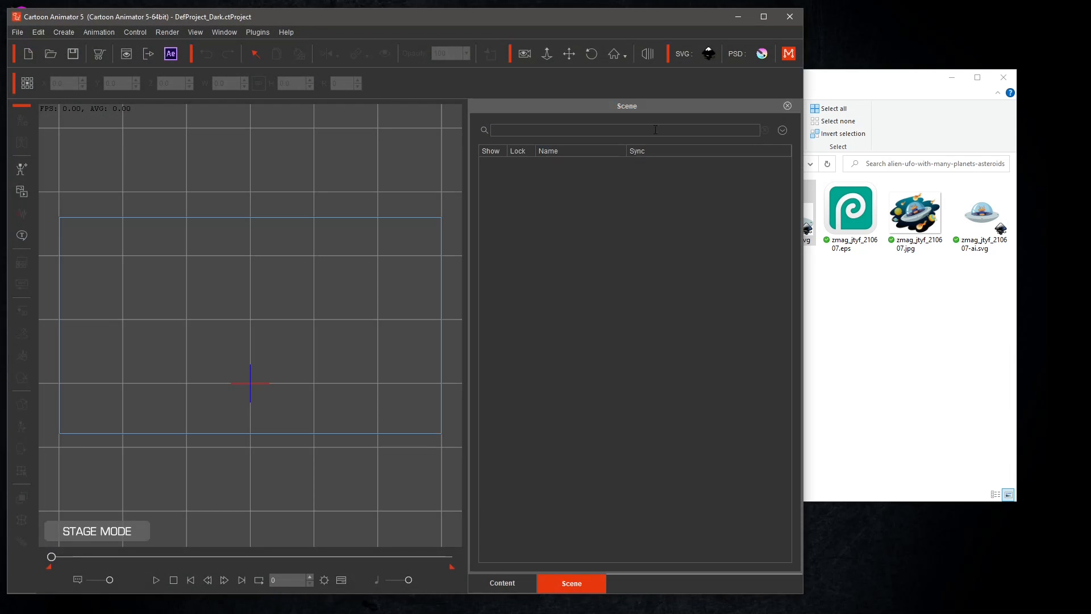
Import spaceship.svg into a new project as a prop.
{"action": "left_click", "coordinate": [863, 89]}
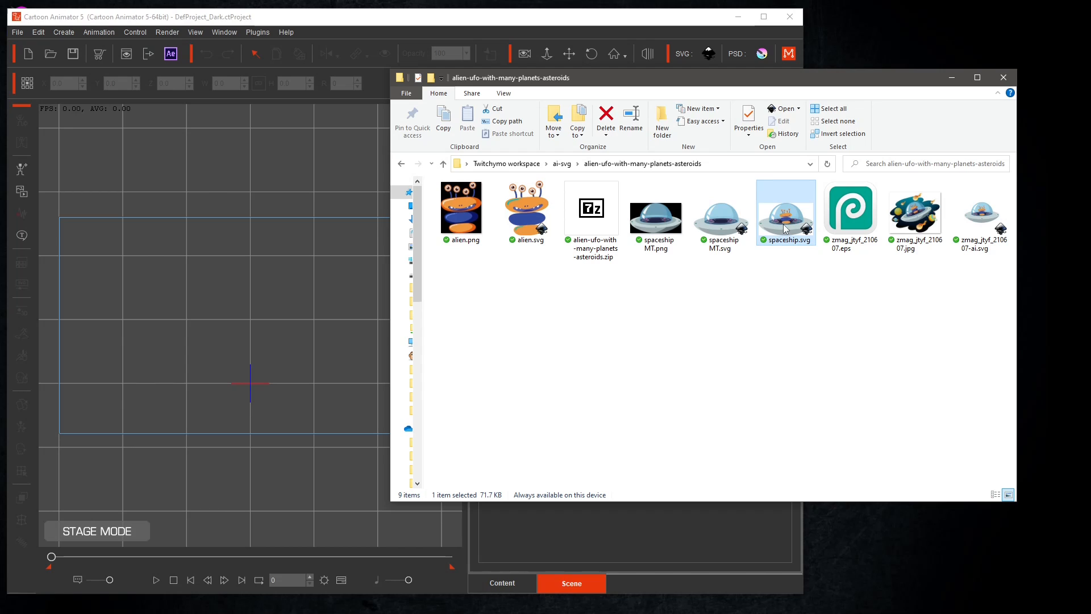
{"action": "left_click_drag", "start_coordinate": [790, 226], "coordinate": [253, 347]}
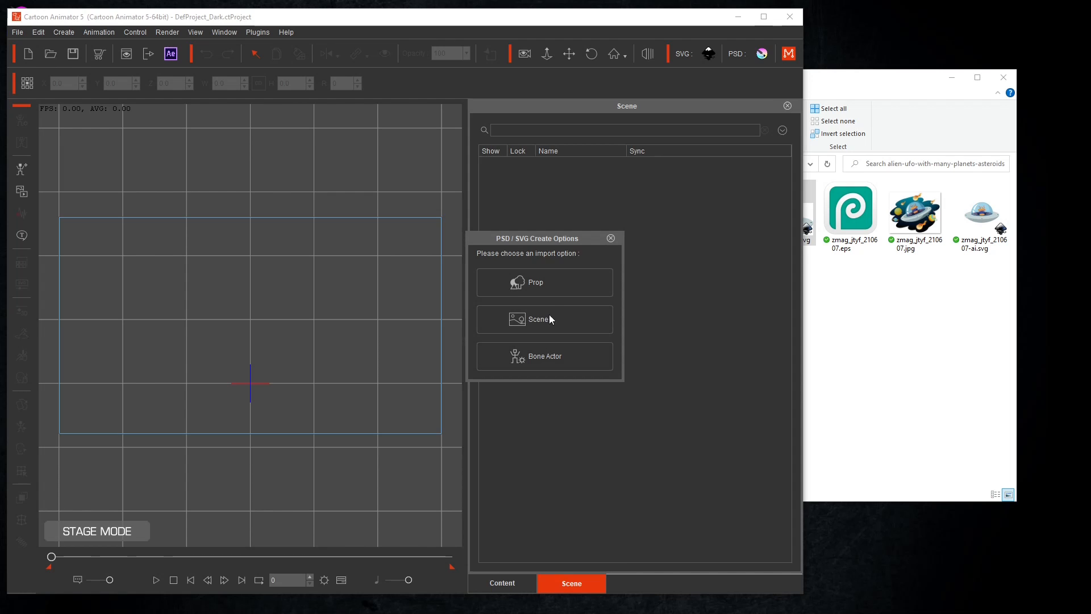
{"action": "left_click", "coordinate": [532, 280]}
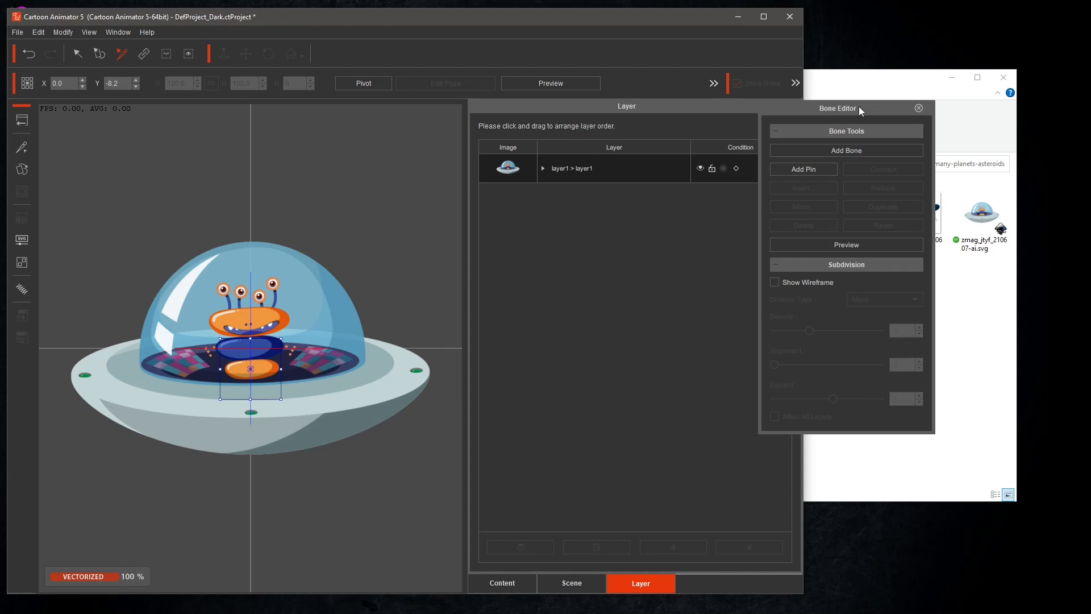
Add a vertical bone chain through the spaceship from its base up to the top of the dome.
{"action": "left_click_drag", "start_coordinate": [858, 107], "coordinate": [814, 173]}
{"action": "left_click", "coordinate": [764, 17]}
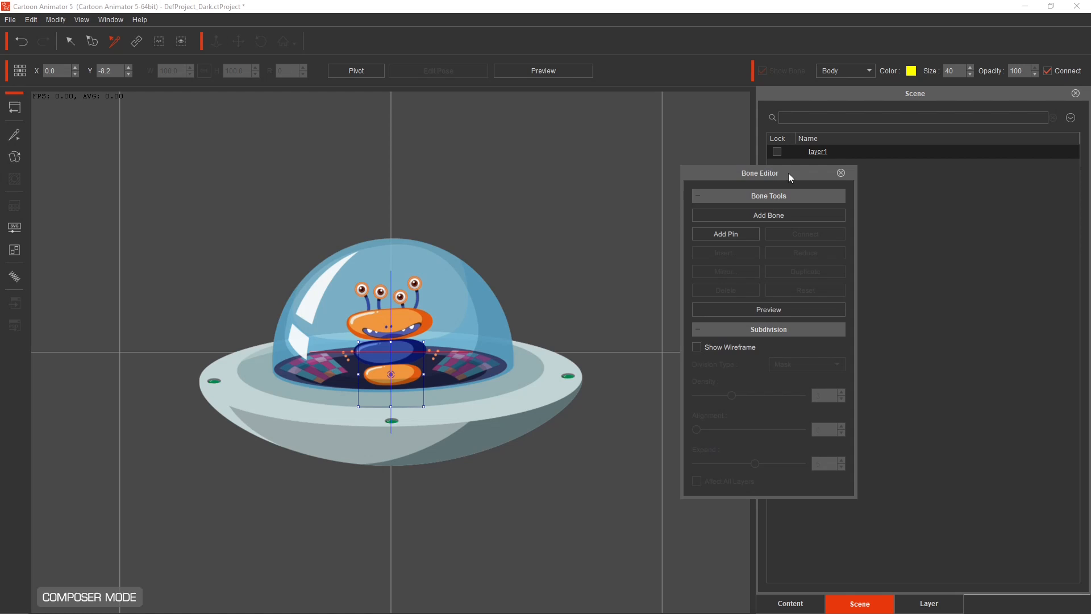
{"action": "left_click", "coordinate": [767, 216]}
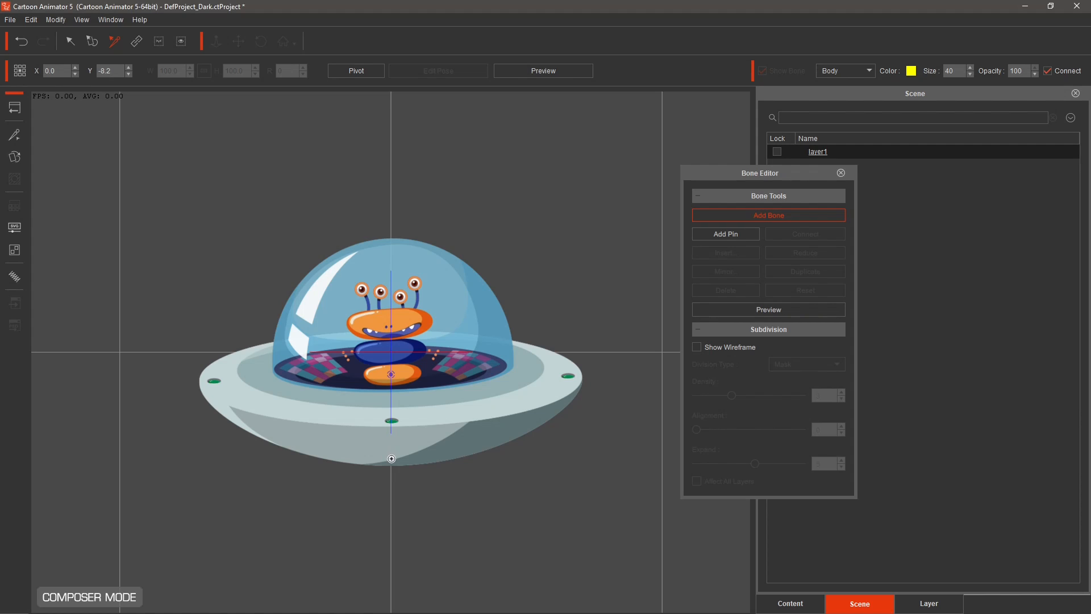
{"action": "left_click_drag", "start_coordinate": [391, 459], "coordinate": [392, 242]}
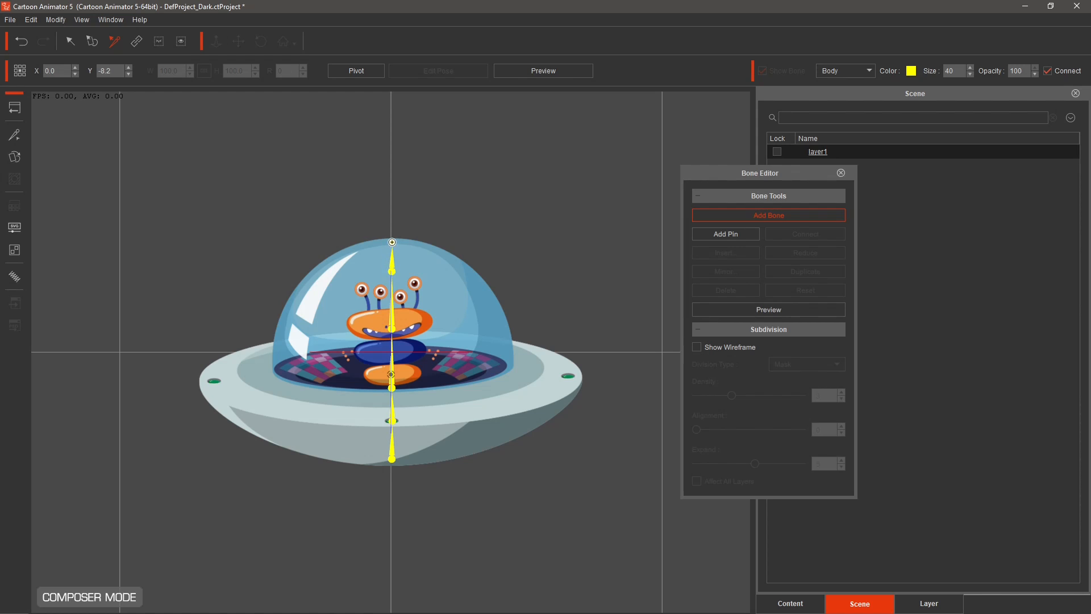
{"action": "right_click", "coordinate": [392, 242]}
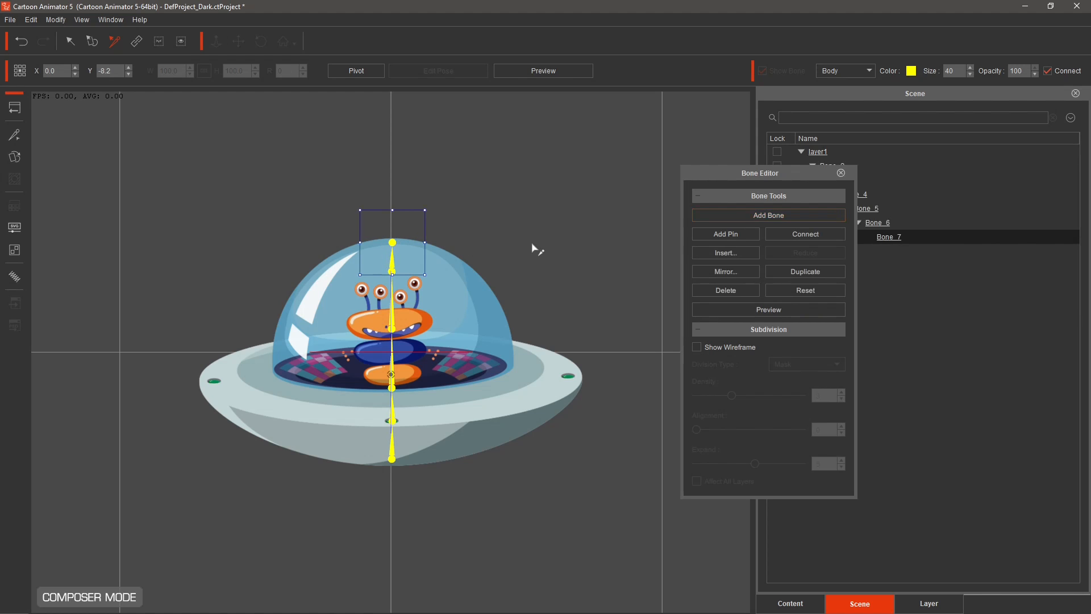
{"action": "left_click", "coordinate": [392, 421]}
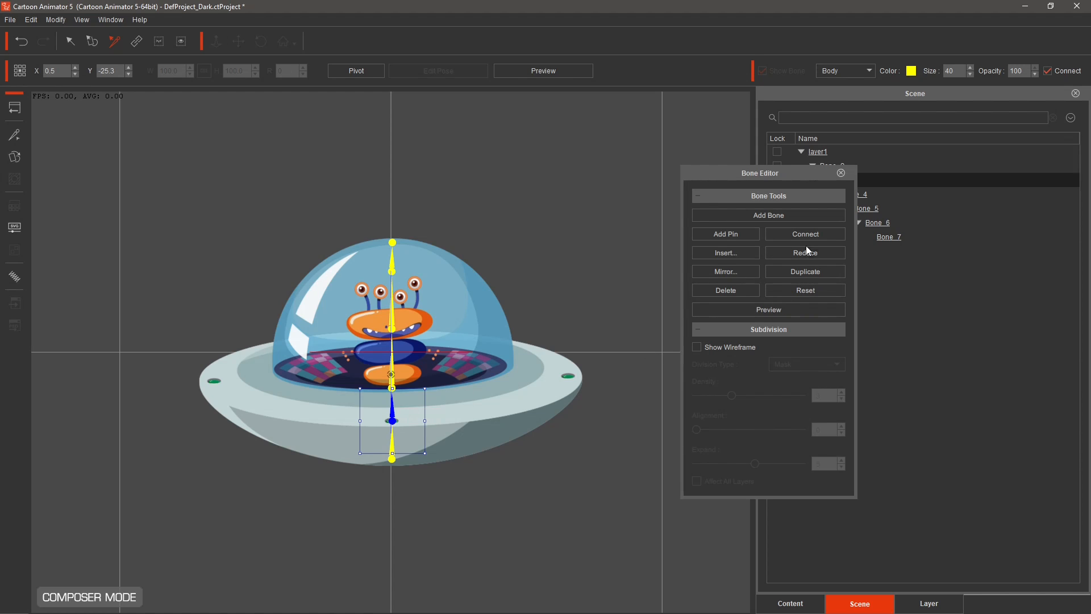
{"action": "left_click", "coordinate": [841, 173]}
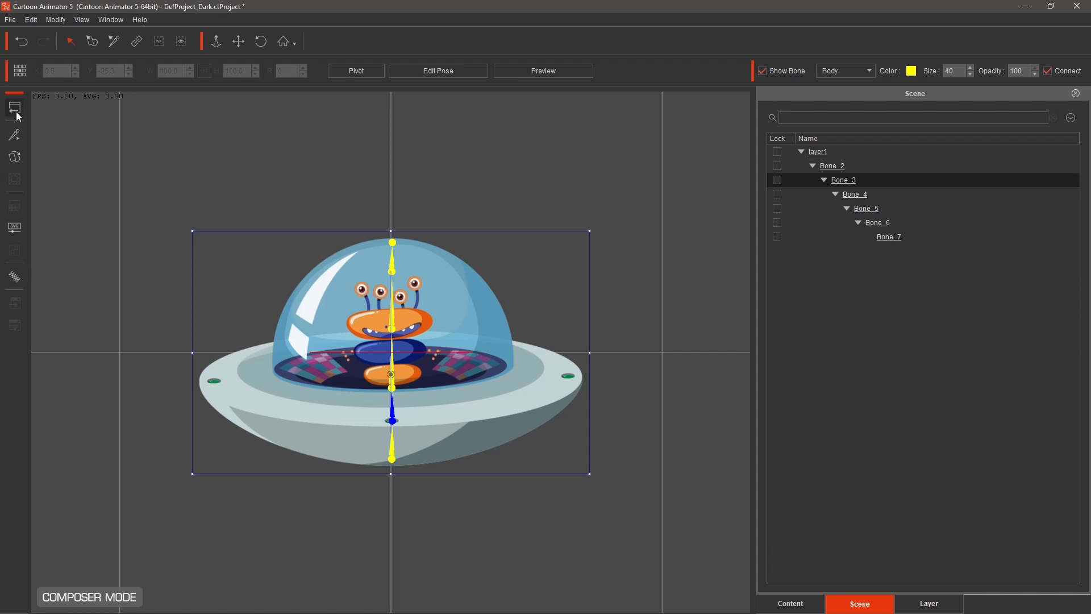
Open the Spring Editor and assign Bone_3 with its child bones to the Default spring group.
{"action": "left_click", "coordinate": [14, 277]}
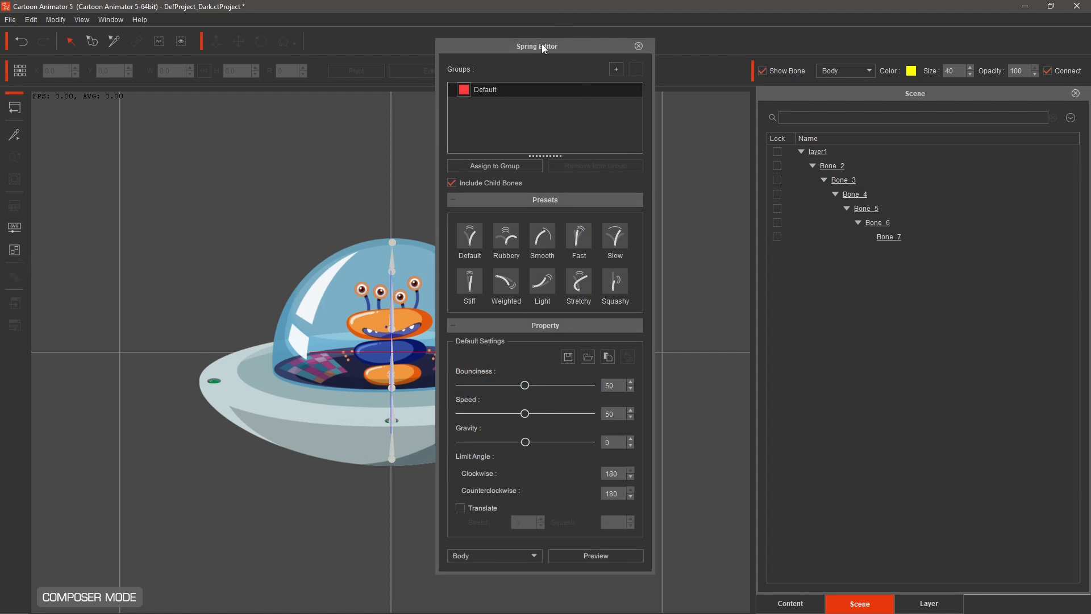
{"action": "left_click_drag", "start_coordinate": [544, 48], "coordinate": [713, 42]}
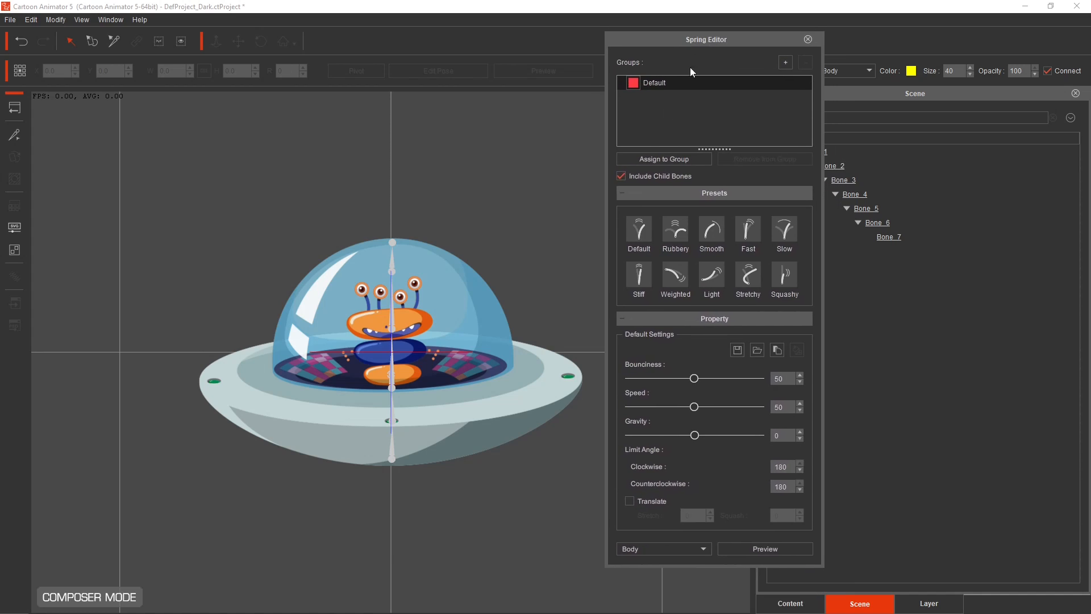
{"action": "left_click", "coordinate": [394, 421]}
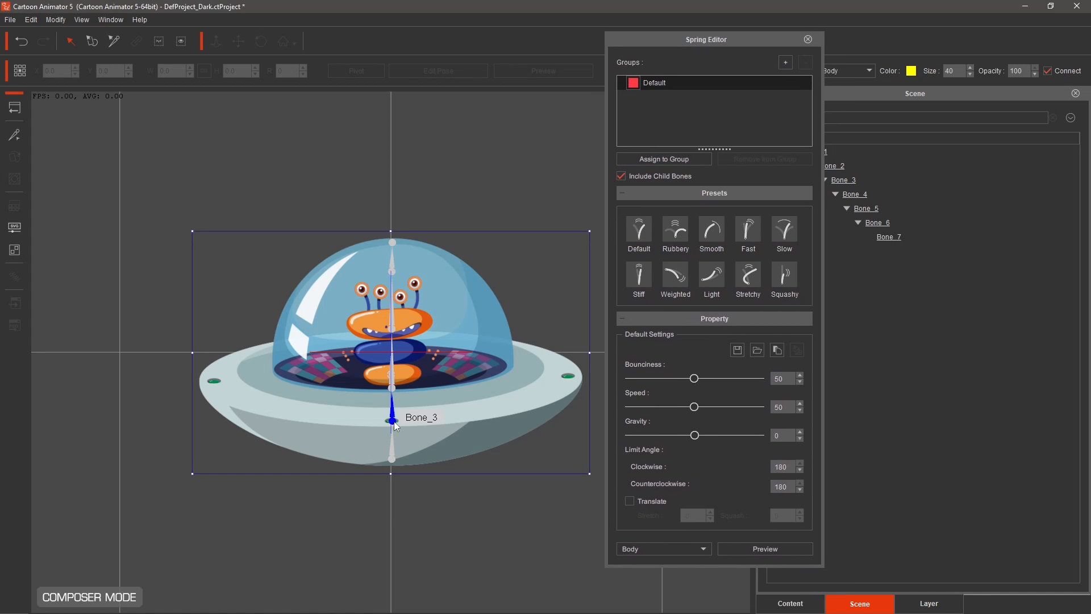
{"action": "left_click", "coordinate": [665, 162]}
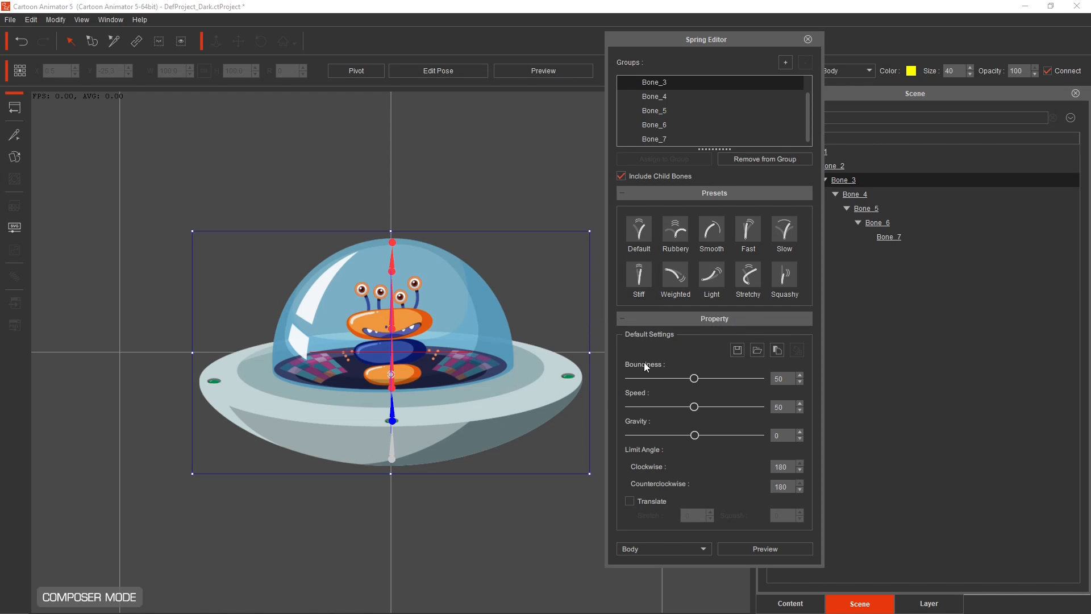
Preview the spring motion by dragging the lower bone, then close the Spring Editor.
{"action": "mouse_move", "coordinate": [639, 237]}
{"action": "left_click", "coordinate": [744, 546]}
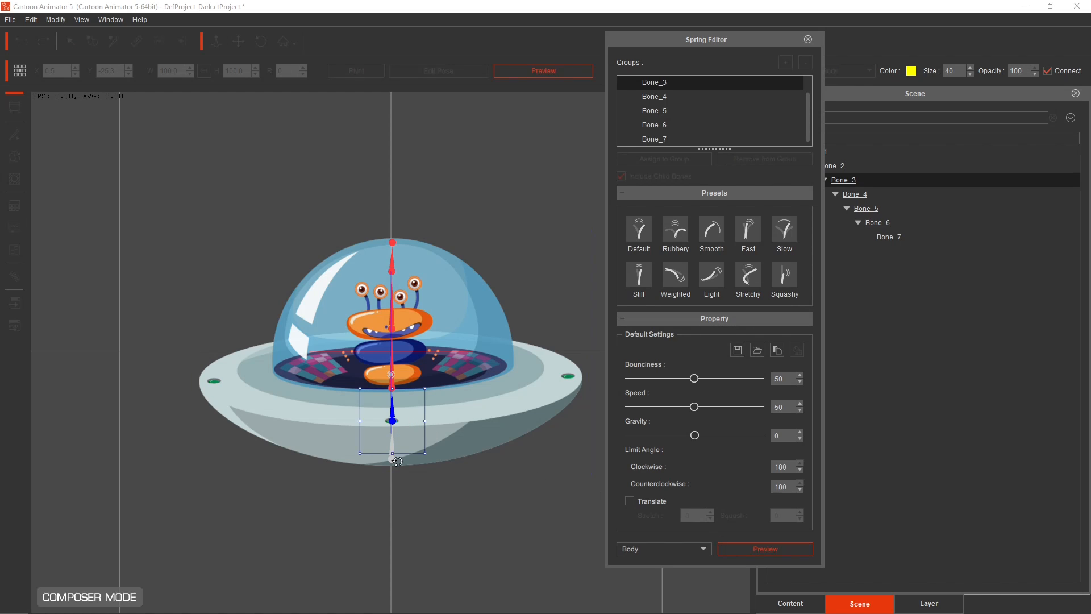
{"action": "left_click_drag", "start_coordinate": [392, 422], "coordinate": [361, 456]}
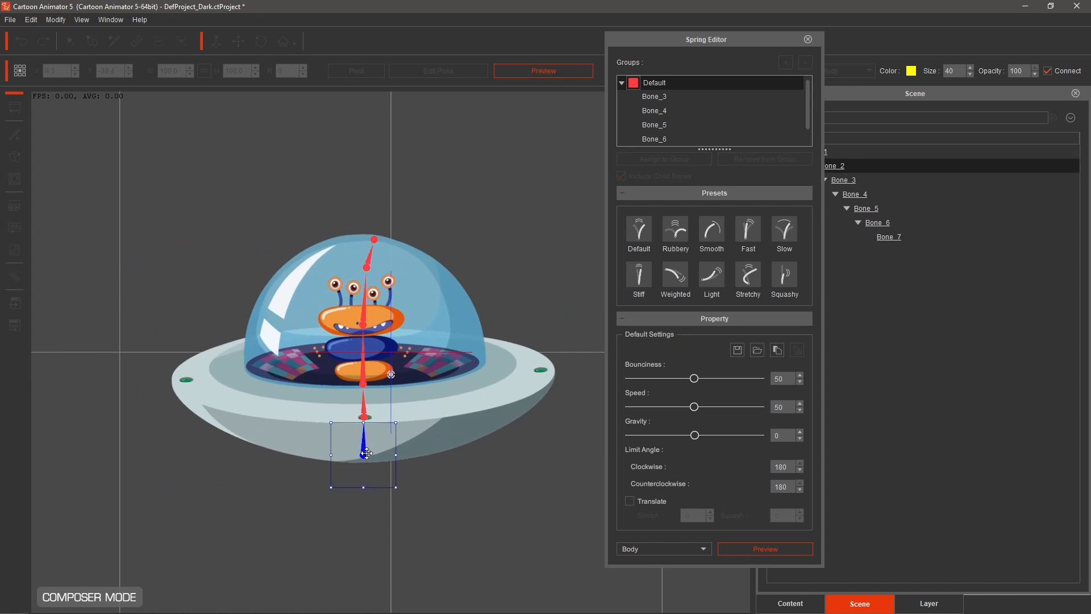
{"action": "left_click", "coordinate": [753, 549]}
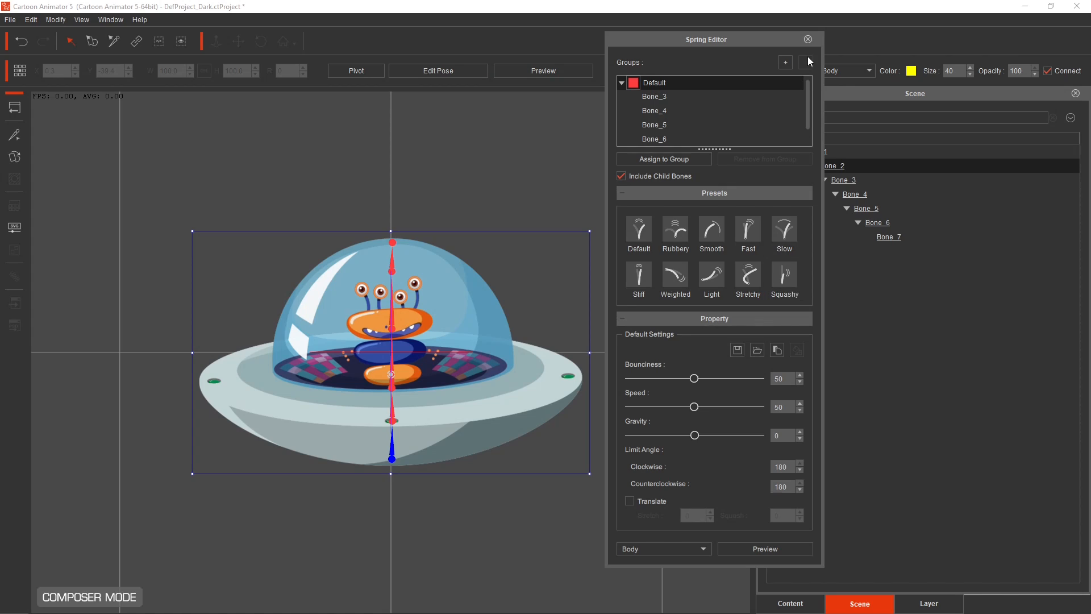
{"action": "left_click", "coordinate": [808, 39]}
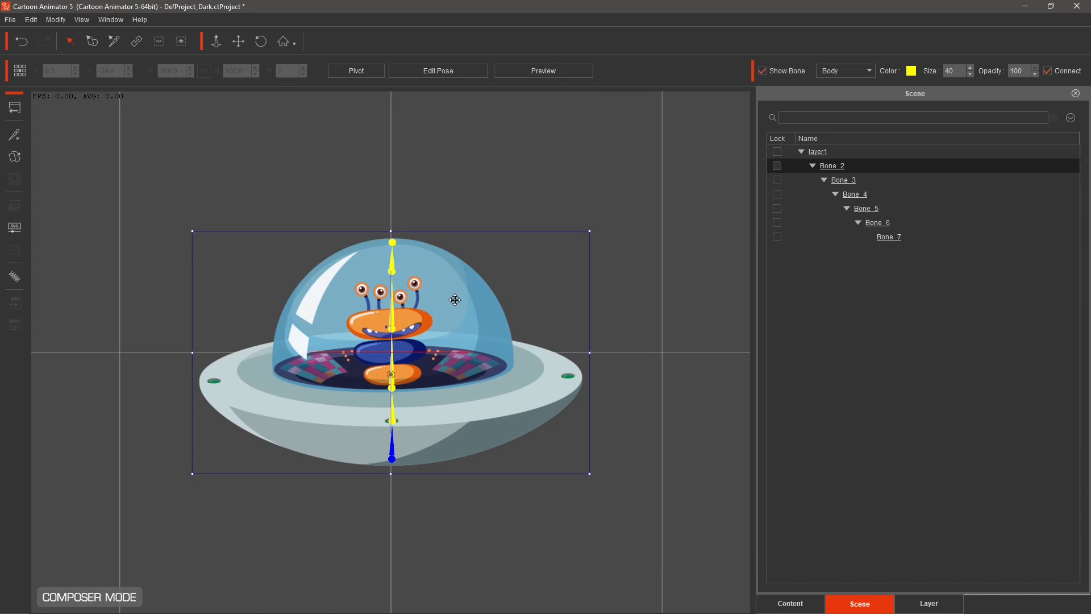
Return to stage mode and move the spaceship prop up to about Y 63.
{"action": "left_click", "coordinate": [15, 111]}
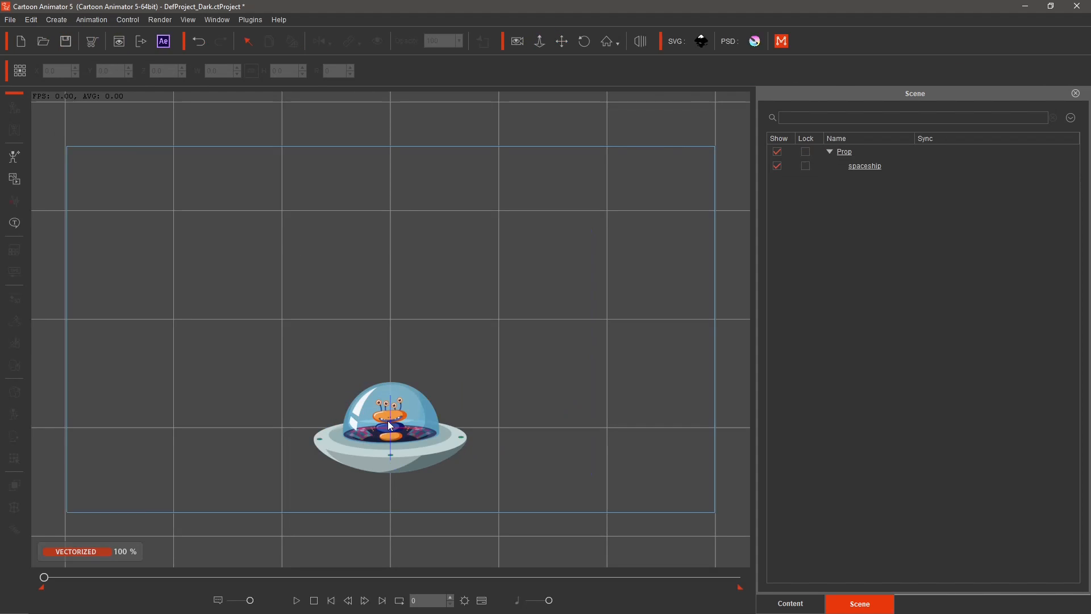
{"action": "left_click", "coordinate": [390, 425]}
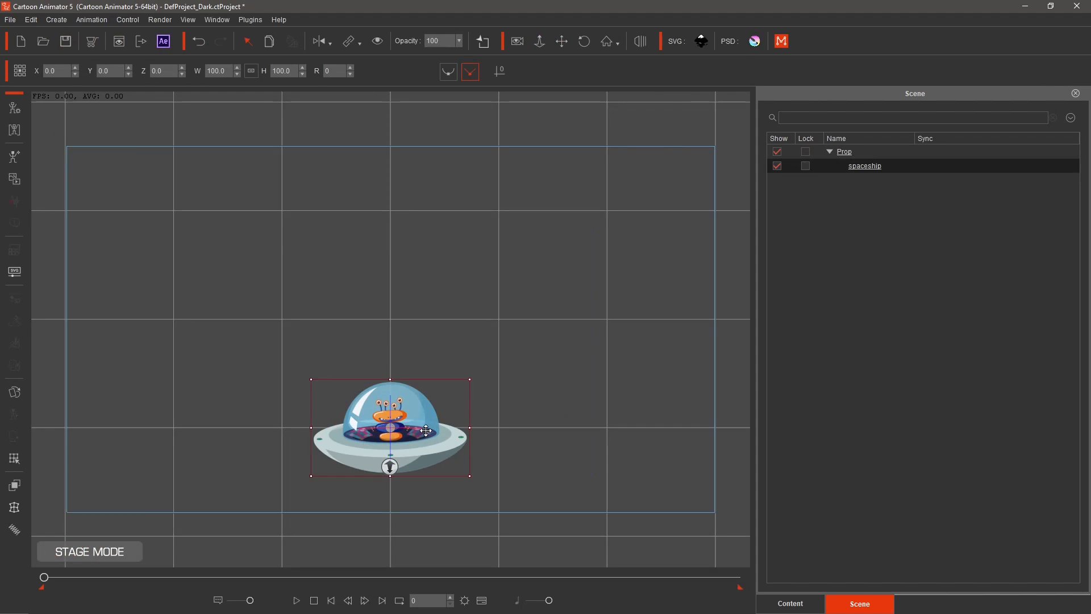
{"action": "left_click_drag", "start_coordinate": [426, 431], "coordinate": [426, 362]}
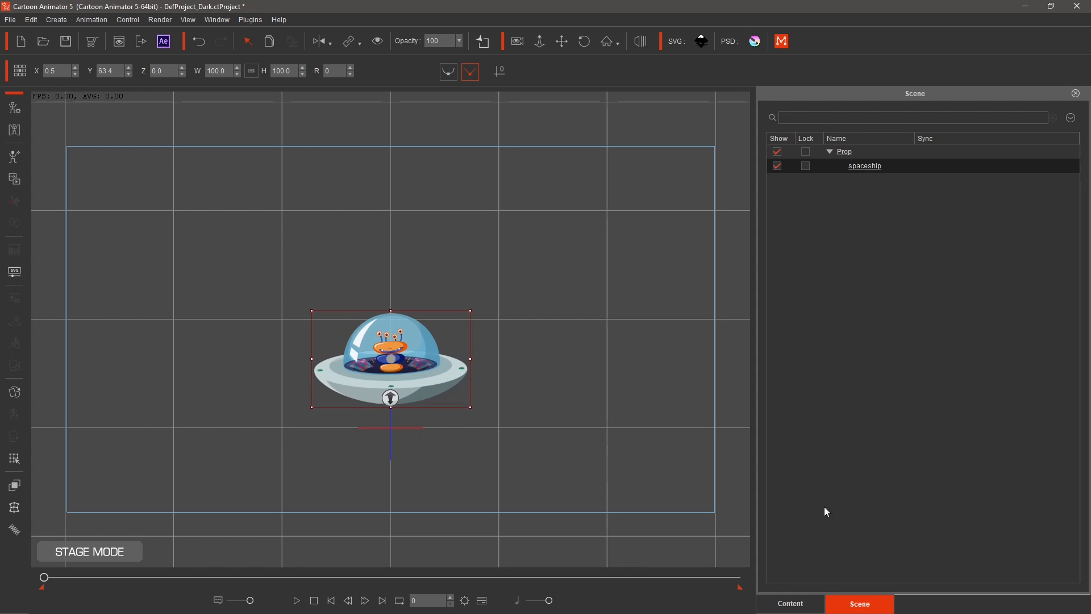
Save the rigged spaceship into the custom Props > Animated Prop library under the name Spaceship.
{"action": "left_click", "coordinate": [798, 604]}
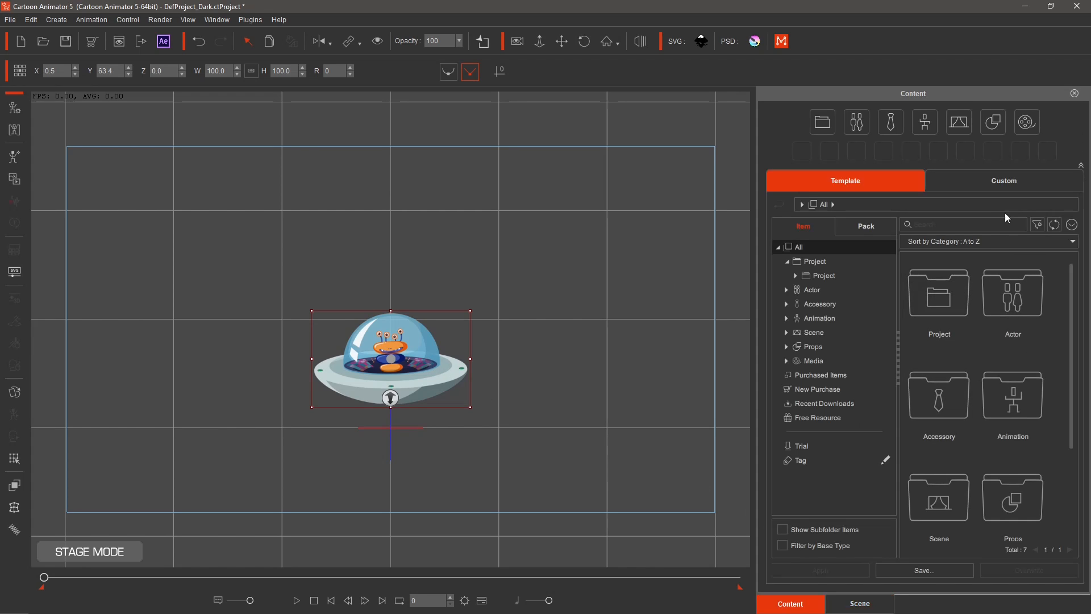
{"action": "left_click", "coordinate": [1002, 183]}
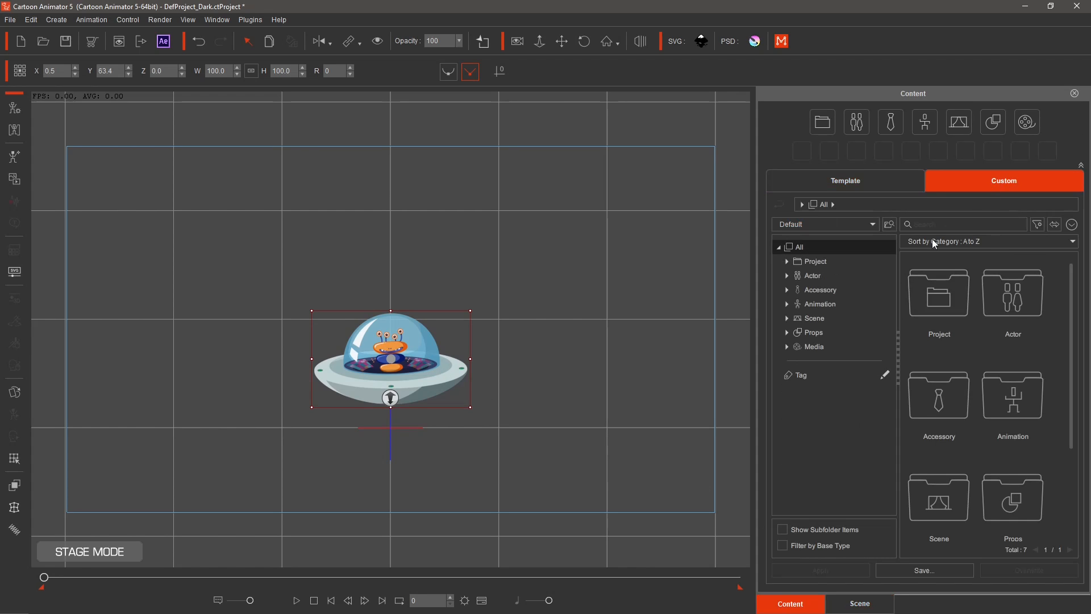
{"action": "left_click", "coordinate": [787, 333]}
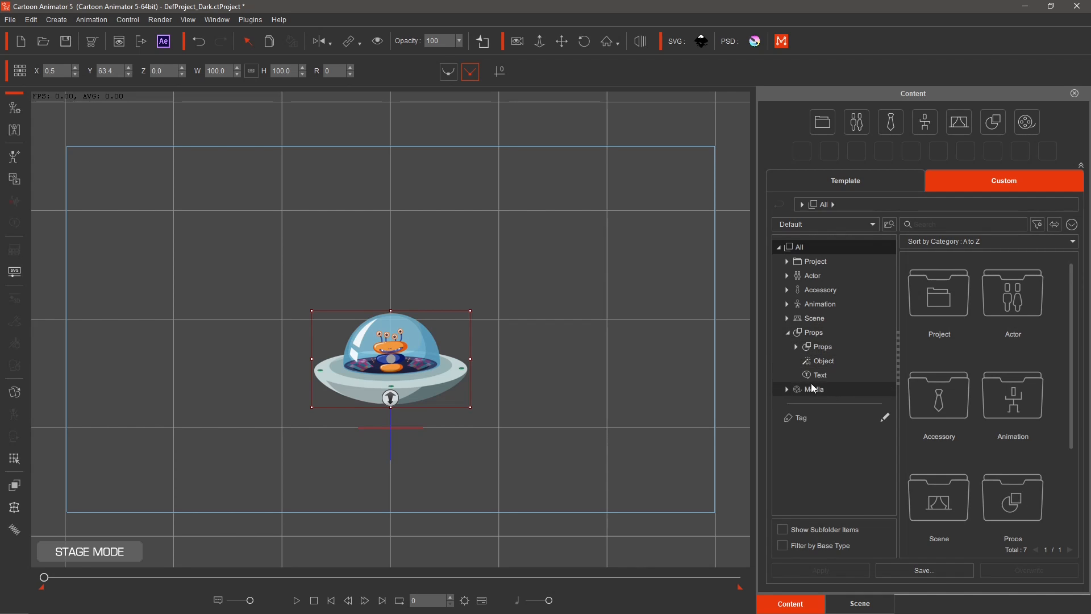
{"action": "left_click", "coordinate": [796, 347]}
{"action": "left_click", "coordinate": [841, 359]}
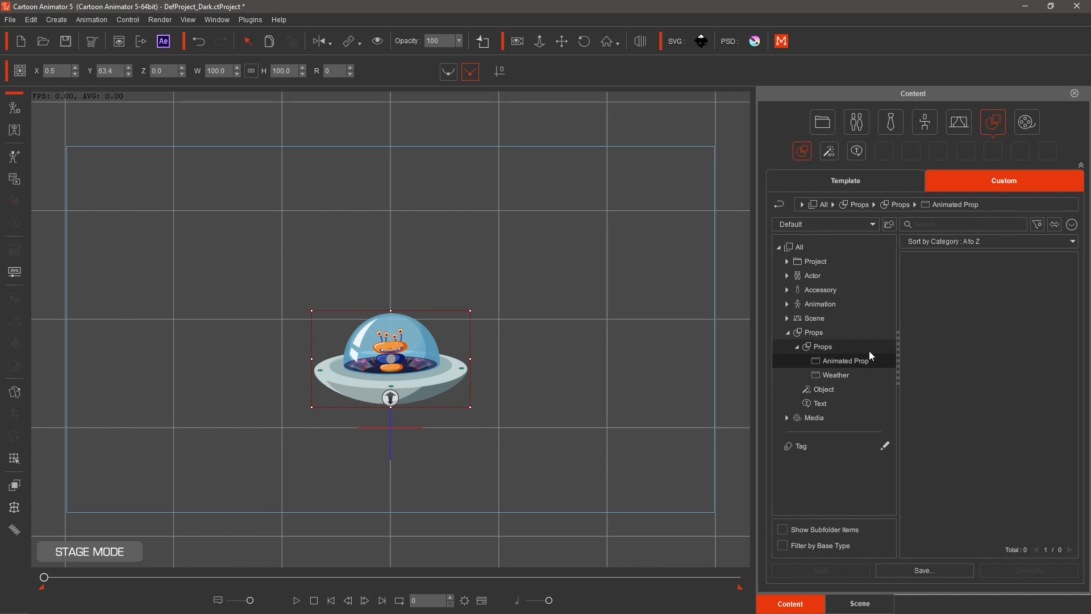
{"action": "left_click", "coordinate": [936, 570]}
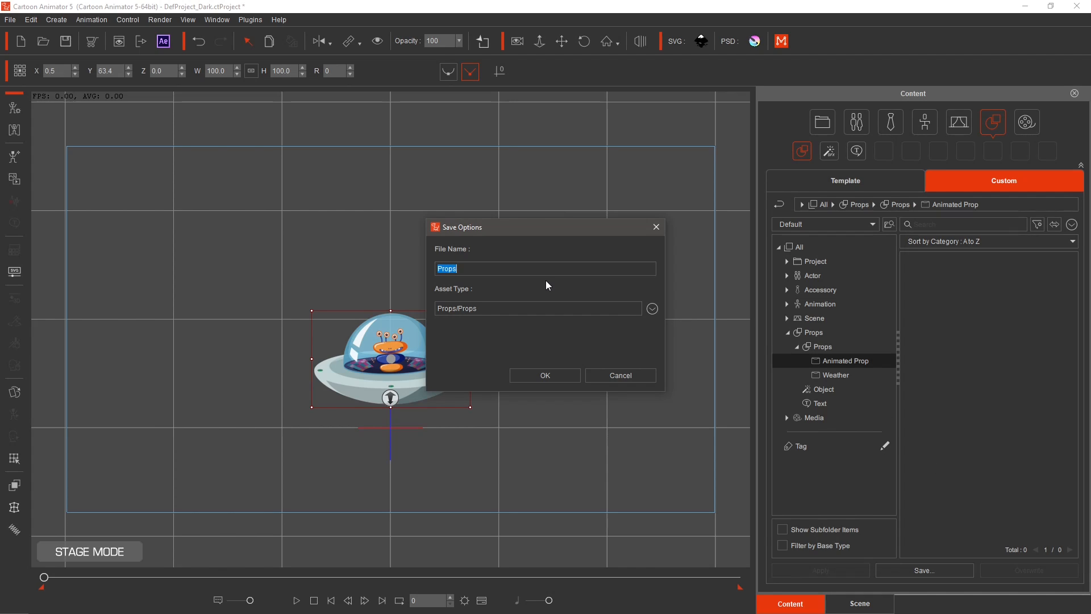
{"action": "type", "text": "Spaceship"}
{"action": "left_click", "coordinate": [550, 373]}
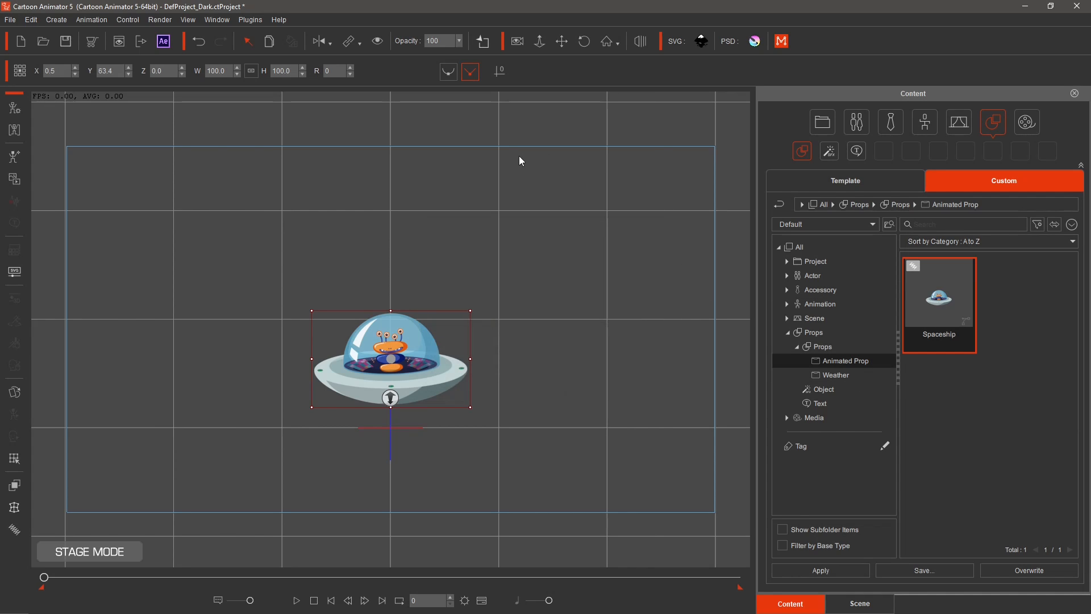
Open the Spaceship project with the space scene and add the saved Spaceship prop to the stage.
{"action": "left_click", "coordinate": [43, 41]}
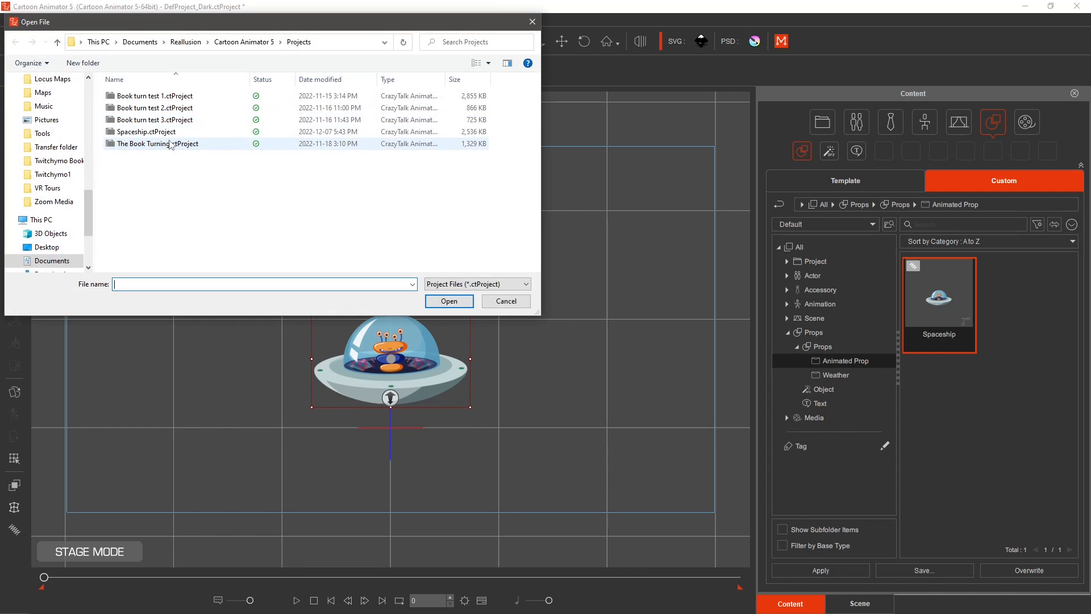
{"action": "double_click", "coordinate": [156, 134]}
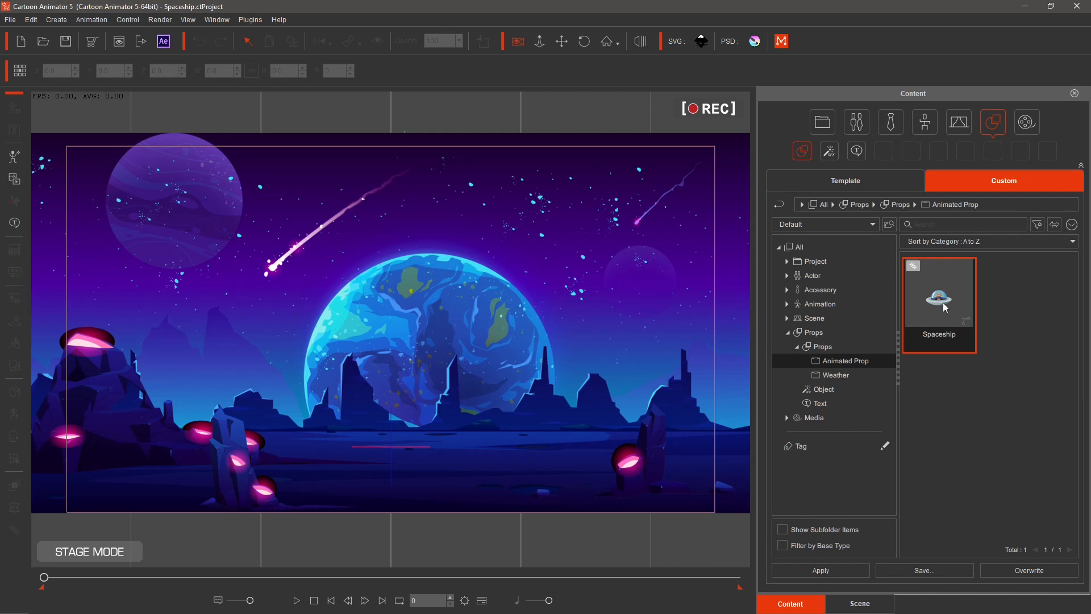
{"action": "left_click", "coordinate": [517, 44]}
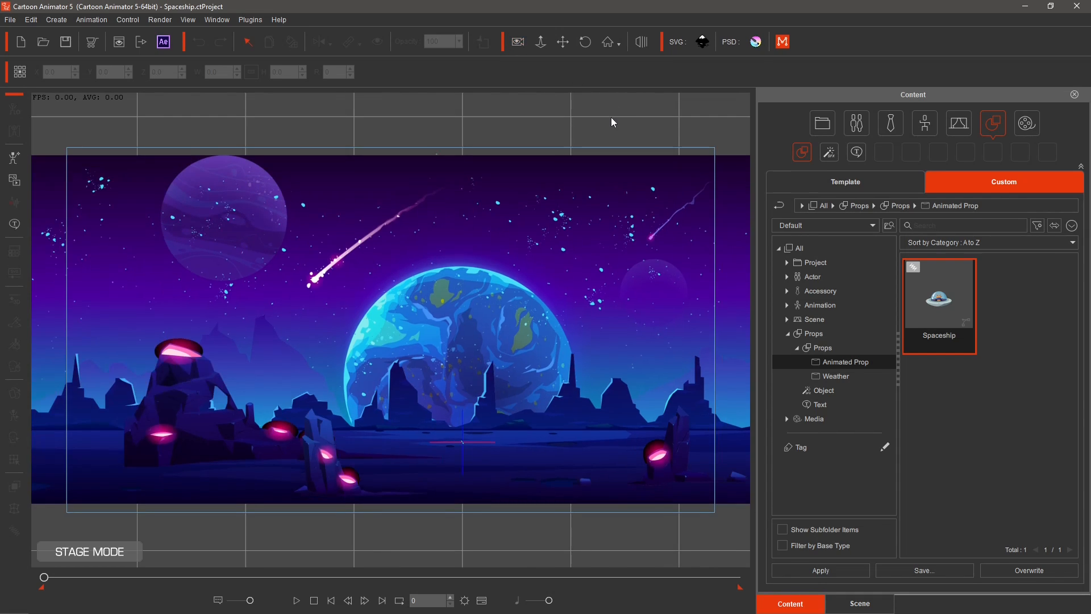
{"action": "left_click_drag", "start_coordinate": [941, 307], "coordinate": [404, 306]}
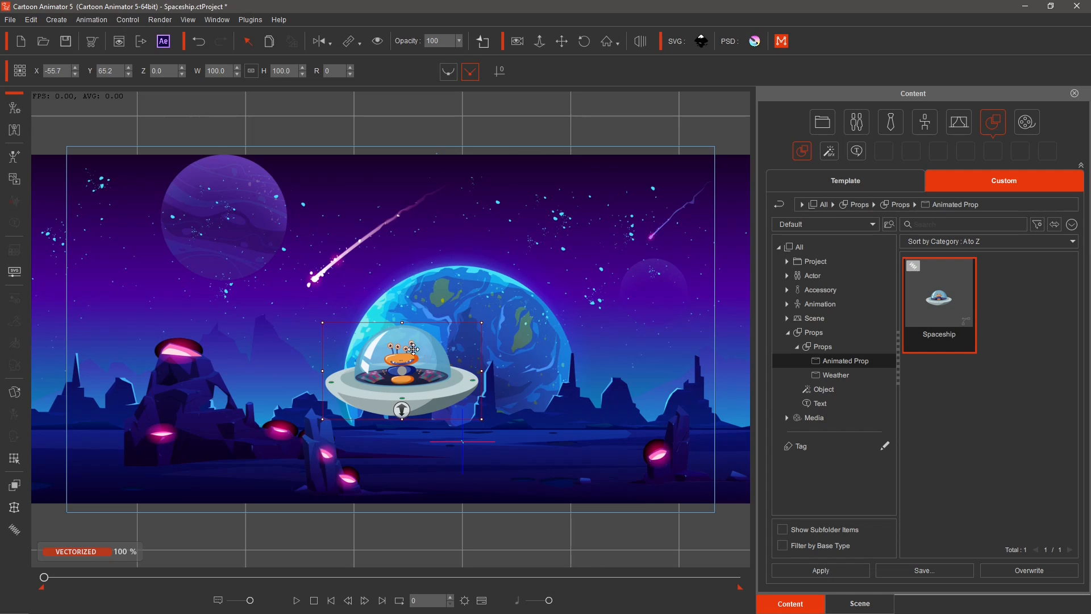
Scale the spaceship down to about 47.6% and place it at the left edge above the rocks.
{"action": "left_click_drag", "start_coordinate": [481, 322], "coordinate": [86, 377]}
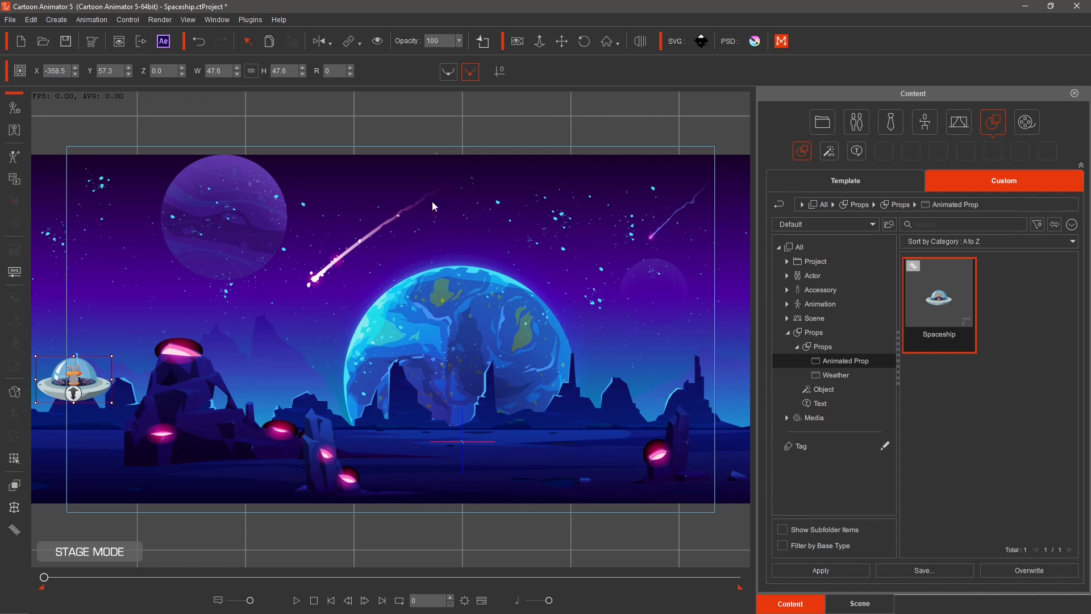
{"action": "left_click", "coordinate": [518, 44]}
{"action": "left_click", "coordinate": [519, 46]}
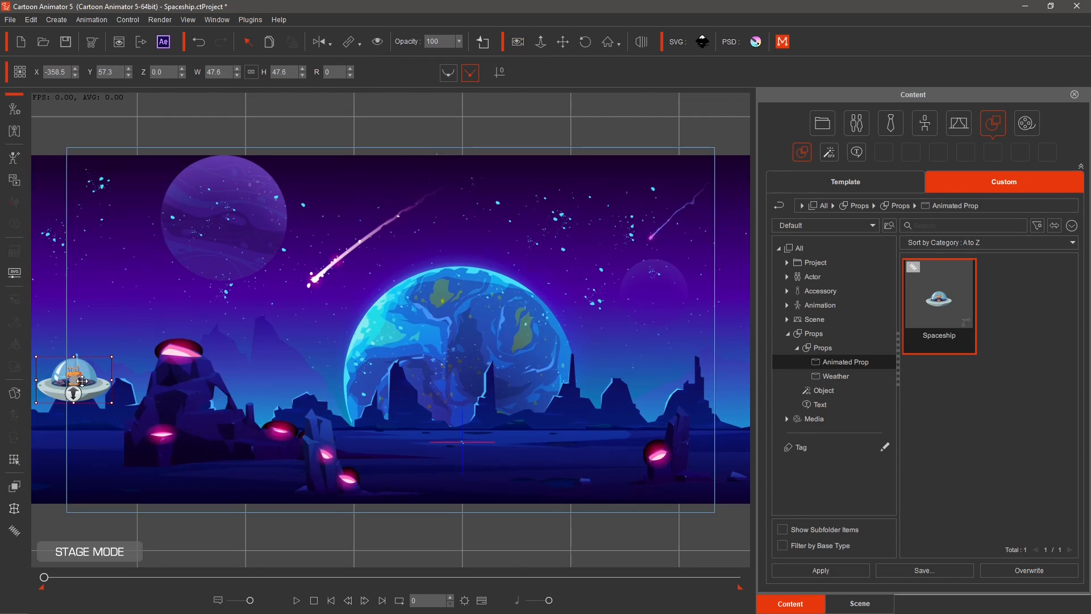
{"action": "left_click_drag", "start_coordinate": [80, 383], "coordinate": [78, 399]}
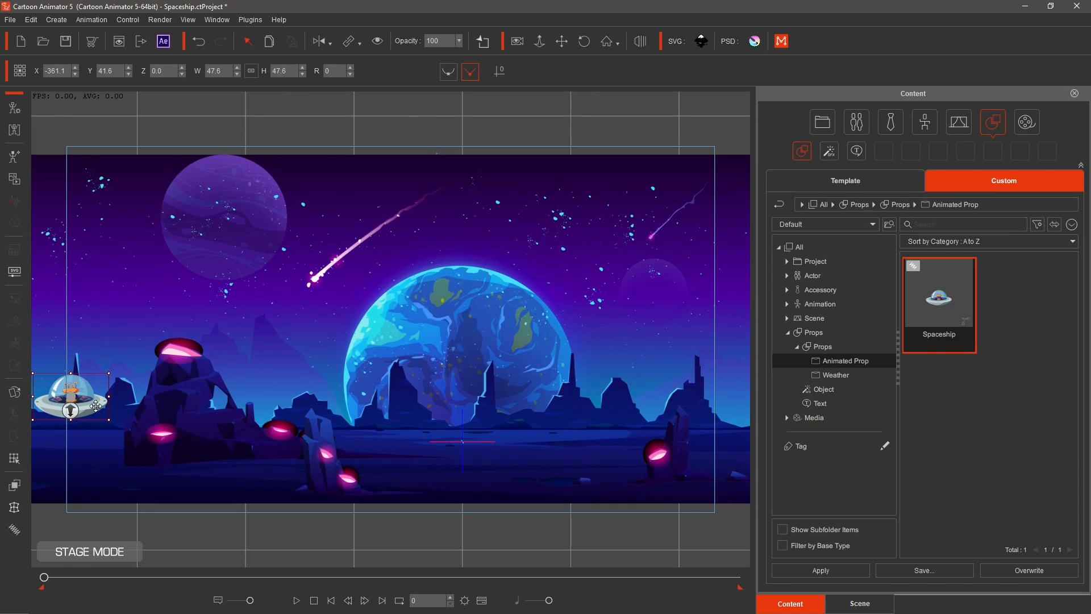
Open the timeline and push the spaceship back to Z -876, positioned at the left edge near X -523.
{"action": "left_click", "coordinate": [482, 600]}
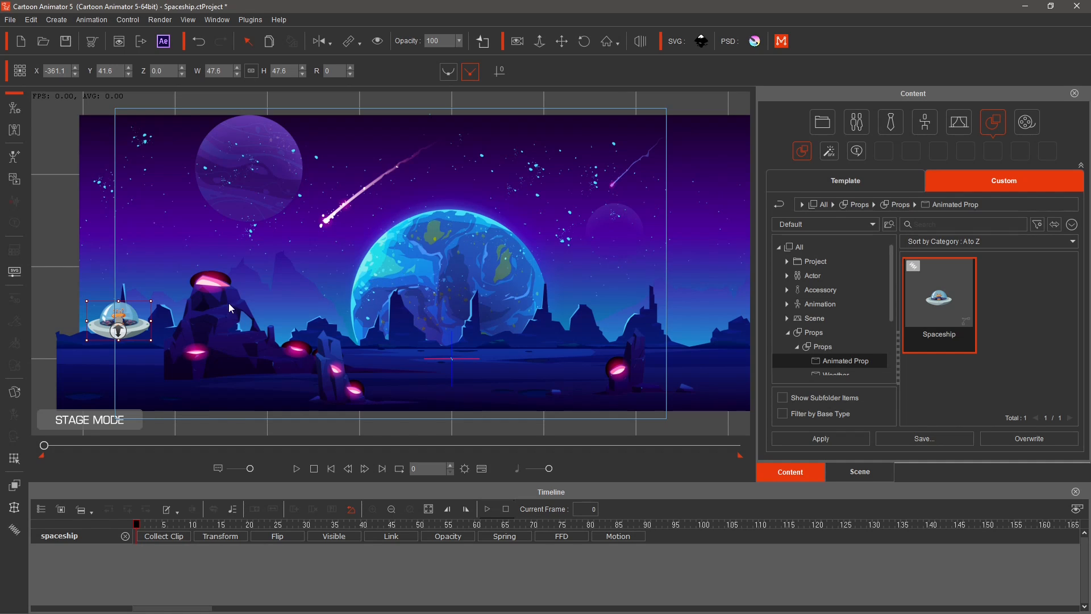
{"action": "left_click_drag", "start_coordinate": [124, 320], "coordinate": [291, 166]}
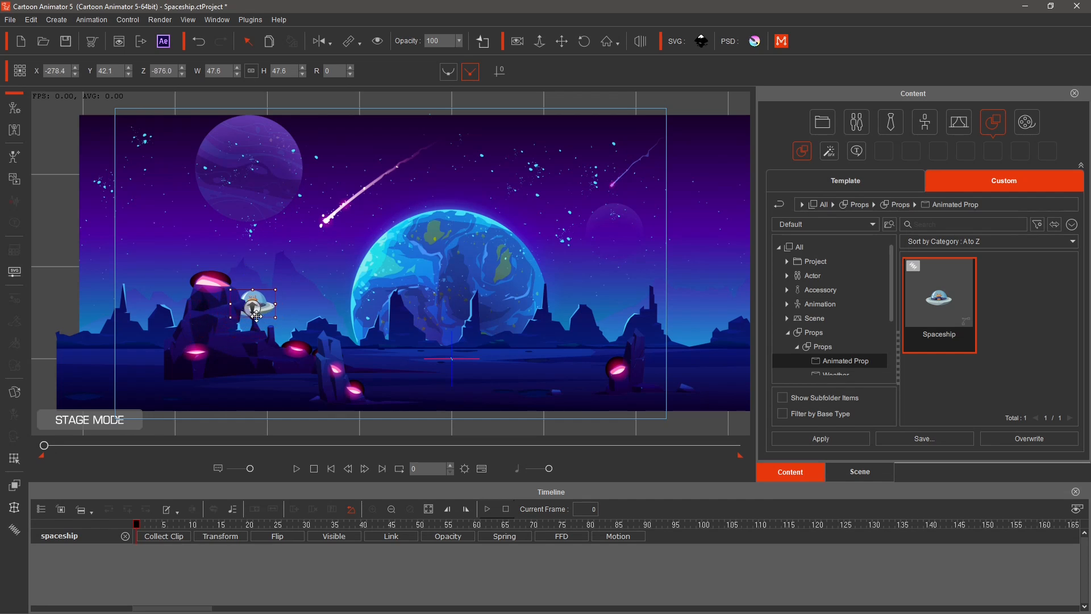
{"action": "left_click_drag", "start_coordinate": [256, 316], "coordinate": [114, 331]}
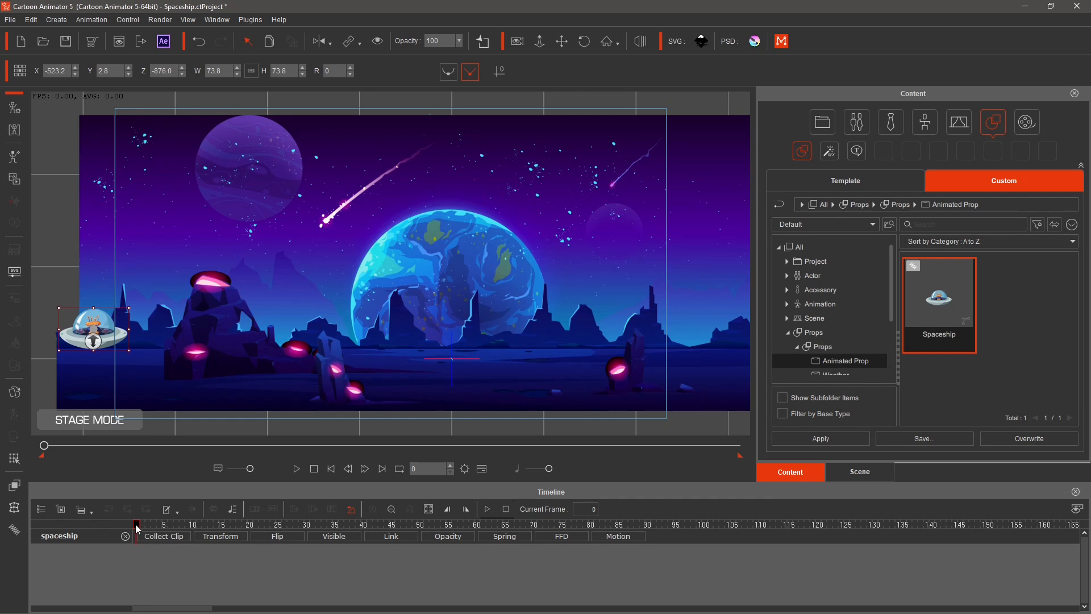
At frame 30, move the spaceship to the scene centre at about X 30 and preview the flight.
{"action": "left_click_drag", "start_coordinate": [137, 529], "coordinate": [280, 531]}
{"action": "left_click_drag", "start_coordinate": [101, 329], "coordinate": [461, 328]}
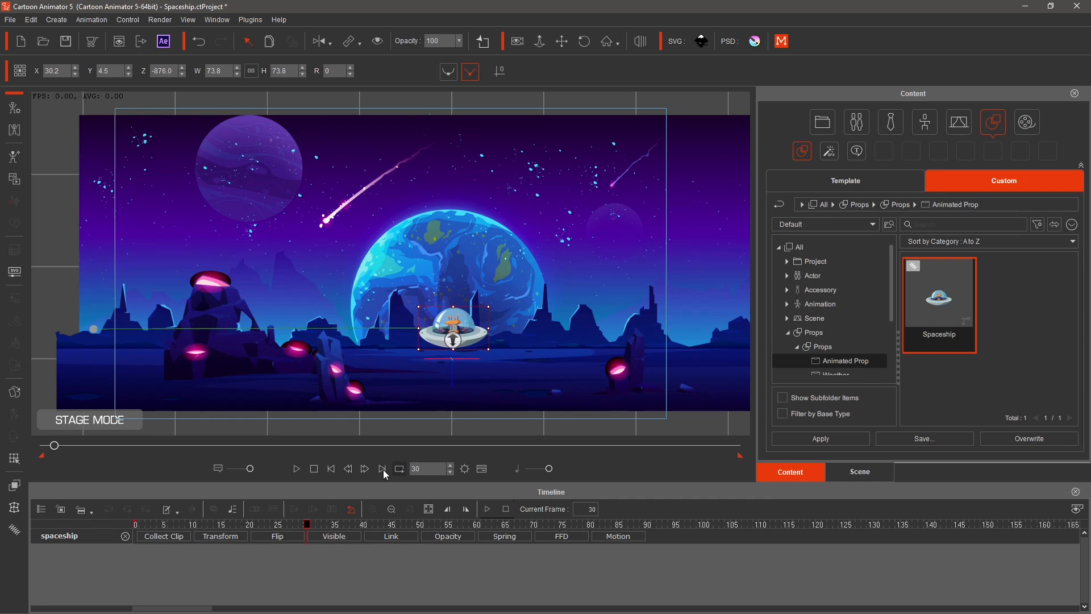
{"action": "left_click", "coordinate": [296, 469]}
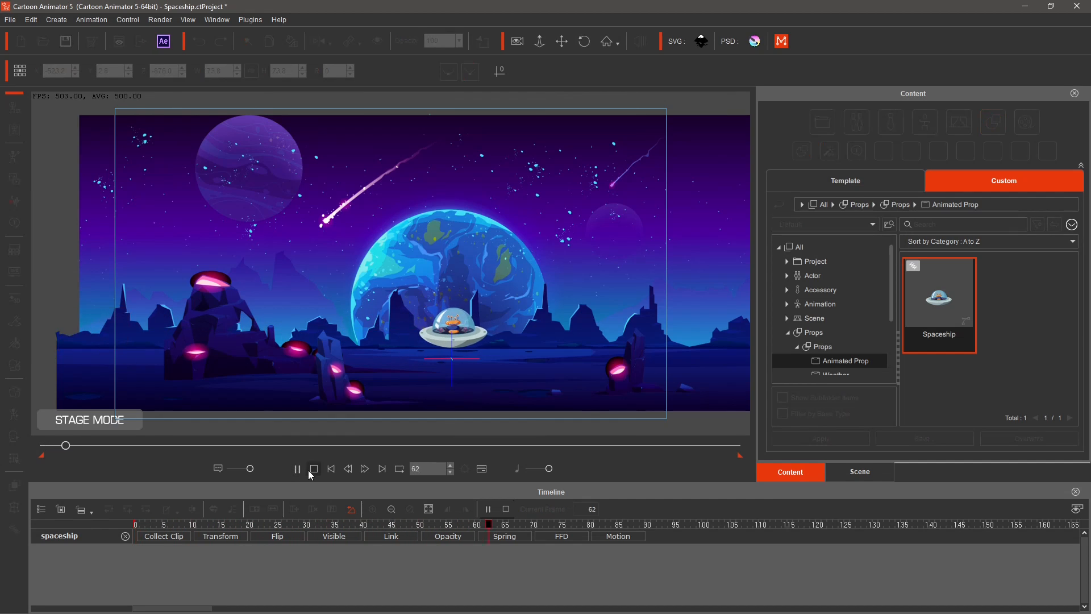
{"action": "left_click", "coordinate": [316, 470]}
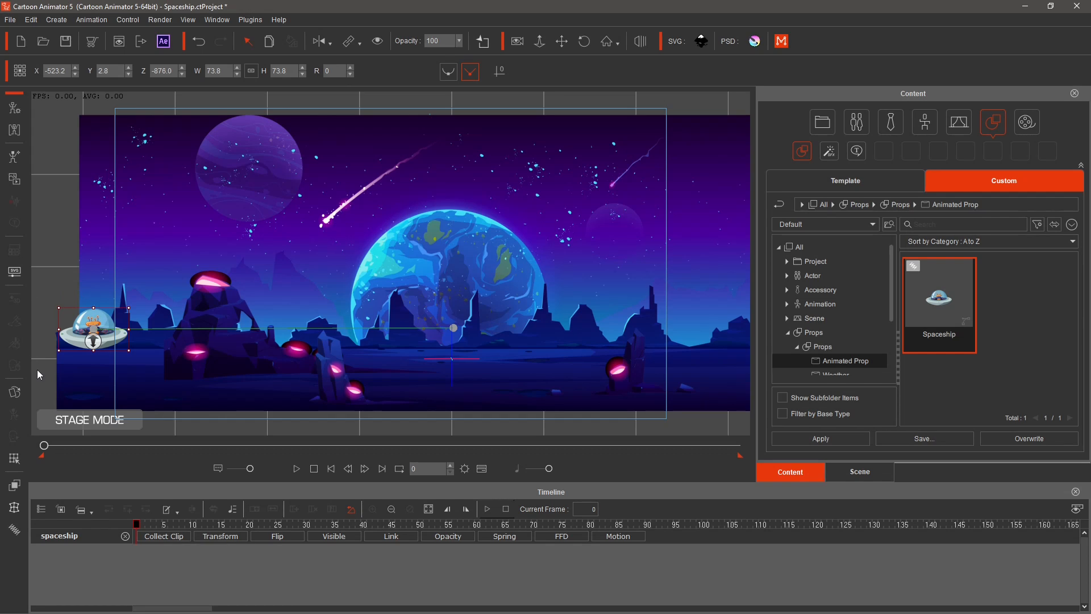
Apply the Stiff spring preset to the Default spring group and close the Spring Editor.
{"action": "left_click", "coordinate": [14, 529]}
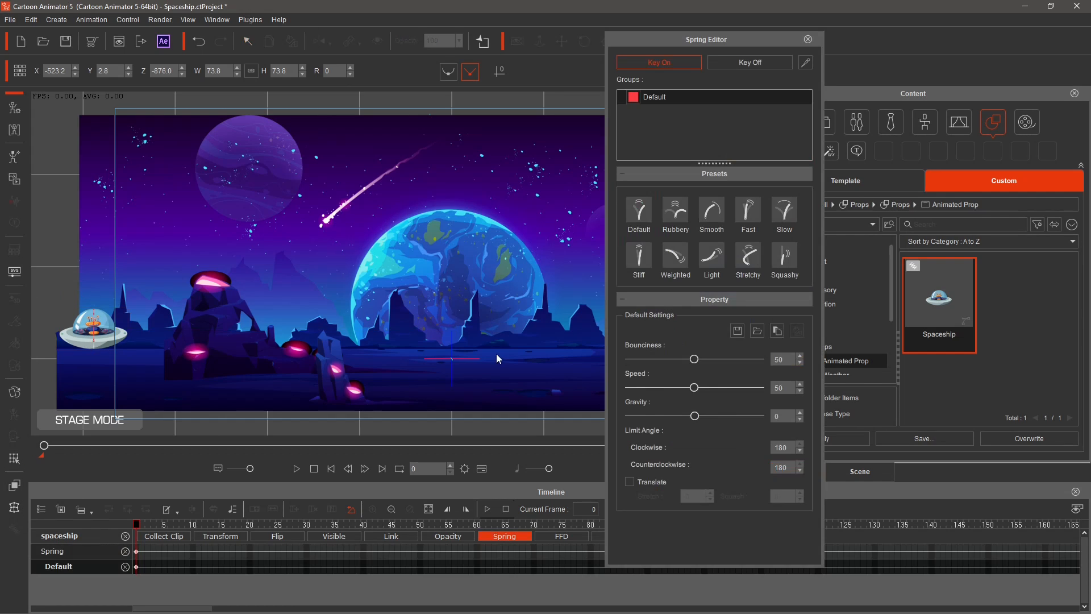
{"action": "left_click", "coordinate": [639, 254]}
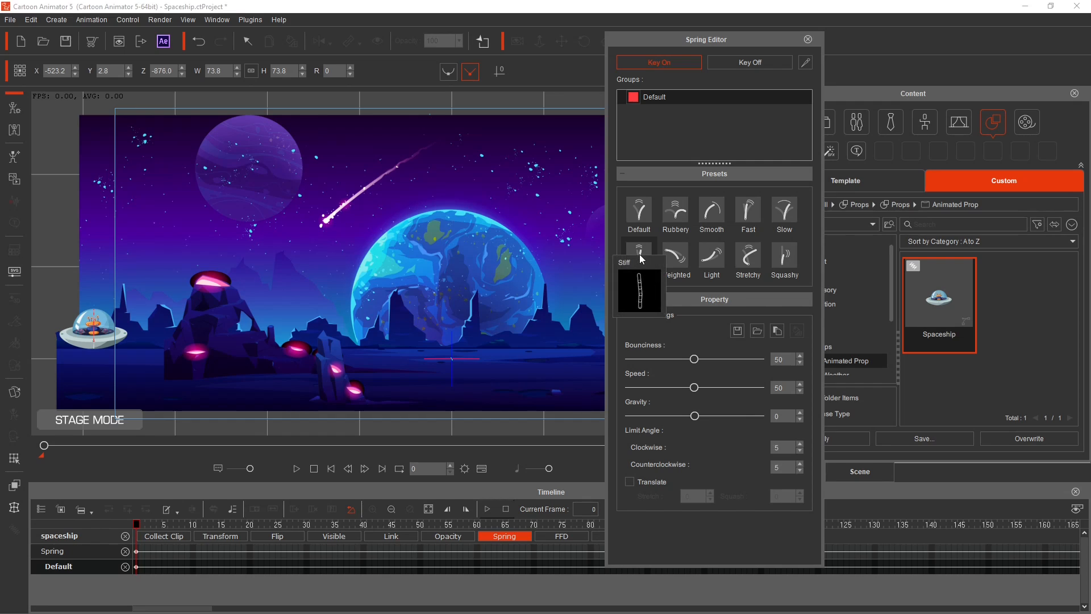
{"action": "left_click", "coordinate": [808, 40]}
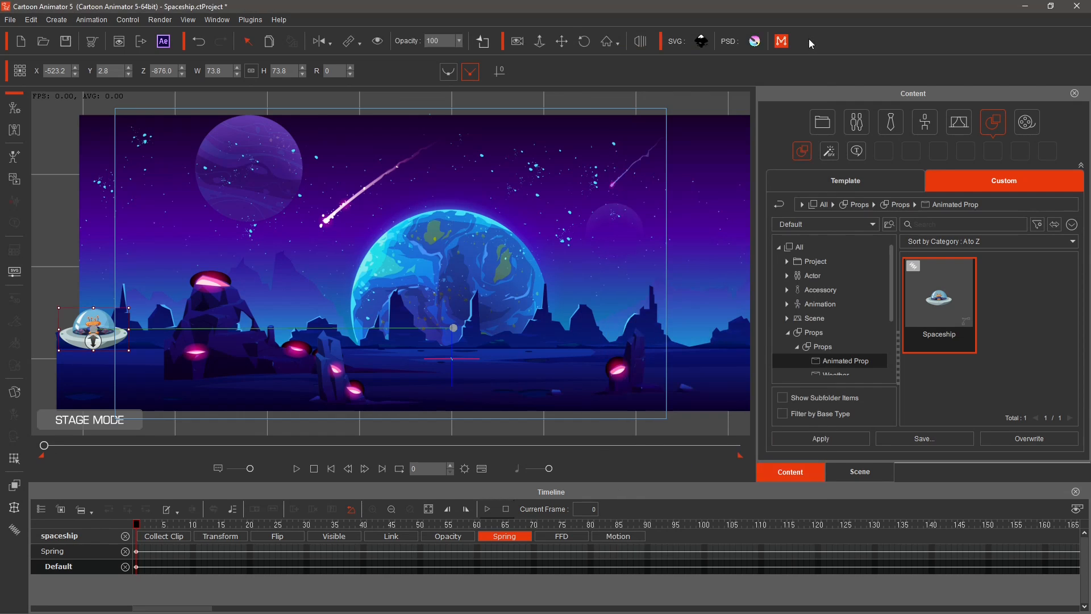
Play back the animation to check the stiff spring motion.
{"action": "left_click", "coordinate": [297, 469]}
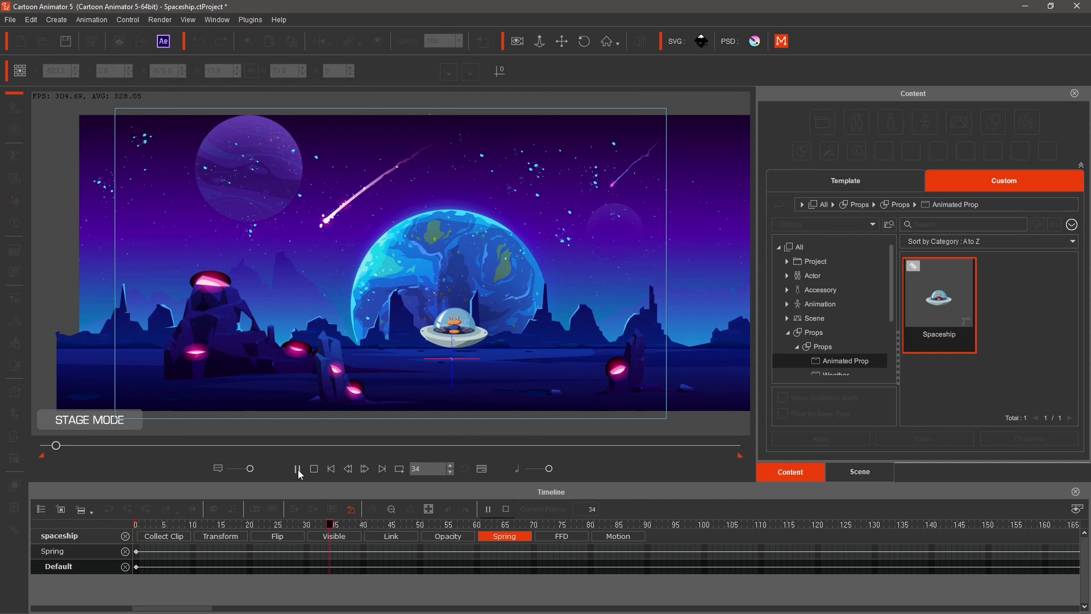
{"action": "left_click", "coordinate": [314, 471]}
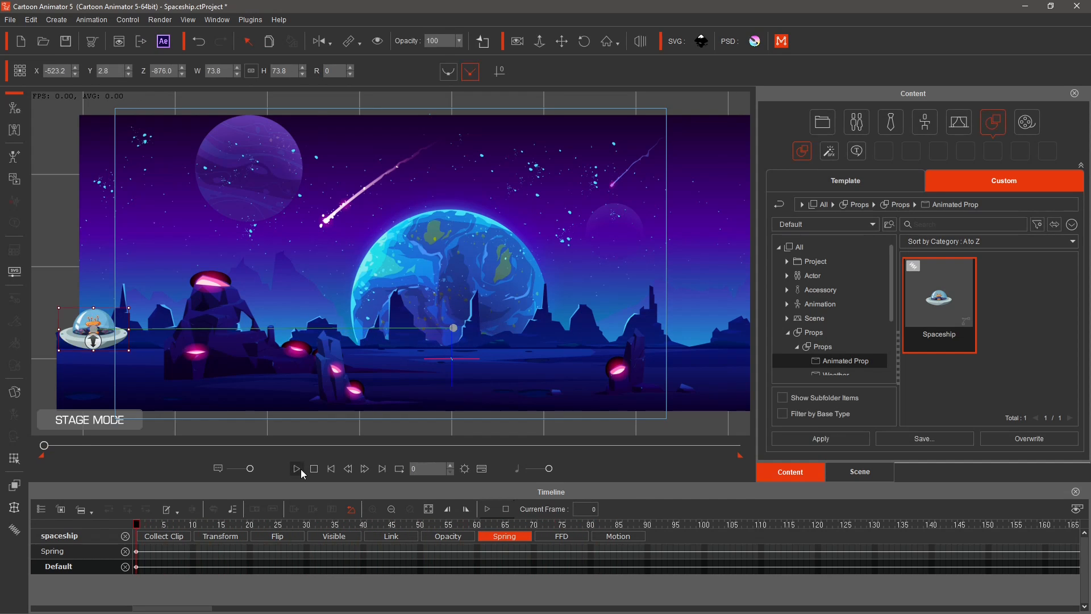
{"action": "left_click", "coordinate": [296, 470]}
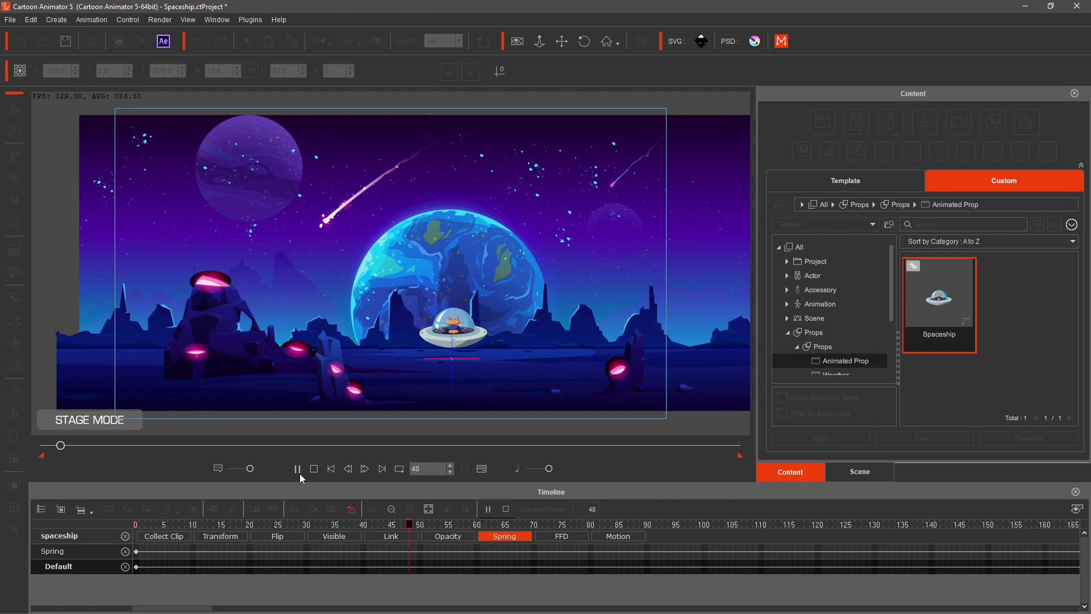
{"action": "left_click", "coordinate": [314, 469]}
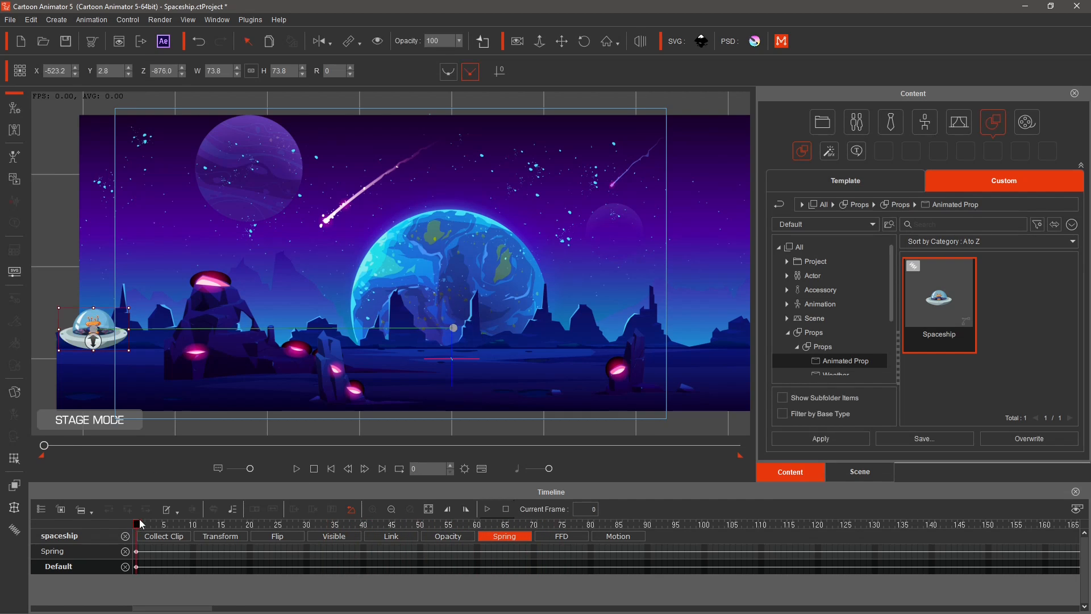
Set the spring bounciness to 61, preview the animation and close the Spring Editor.
{"action": "left_click", "coordinate": [15, 528]}
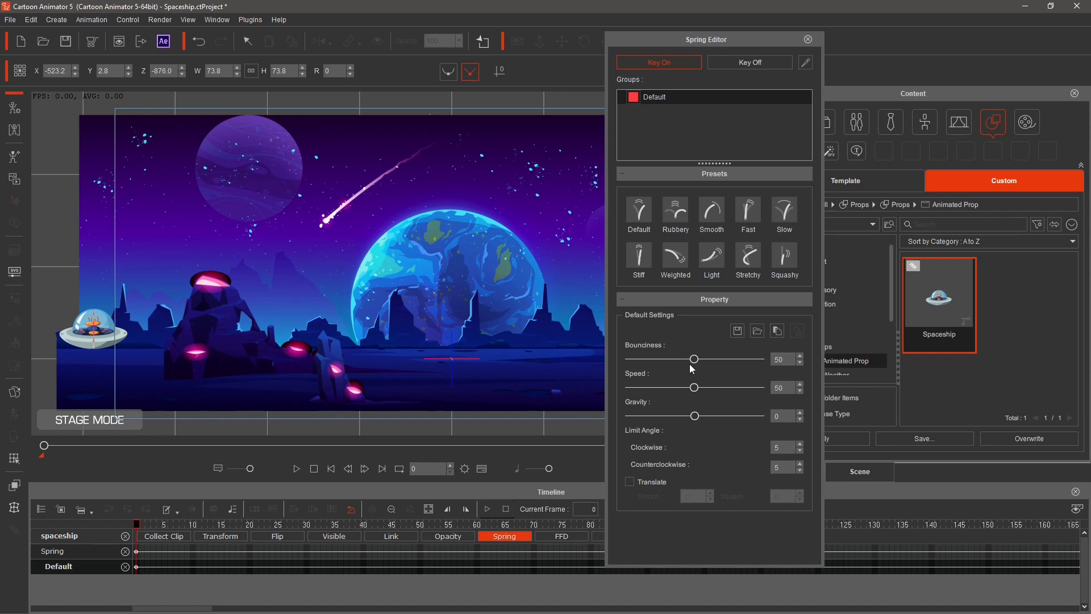
{"action": "left_click_drag", "start_coordinate": [698, 362], "coordinate": [710, 362]}
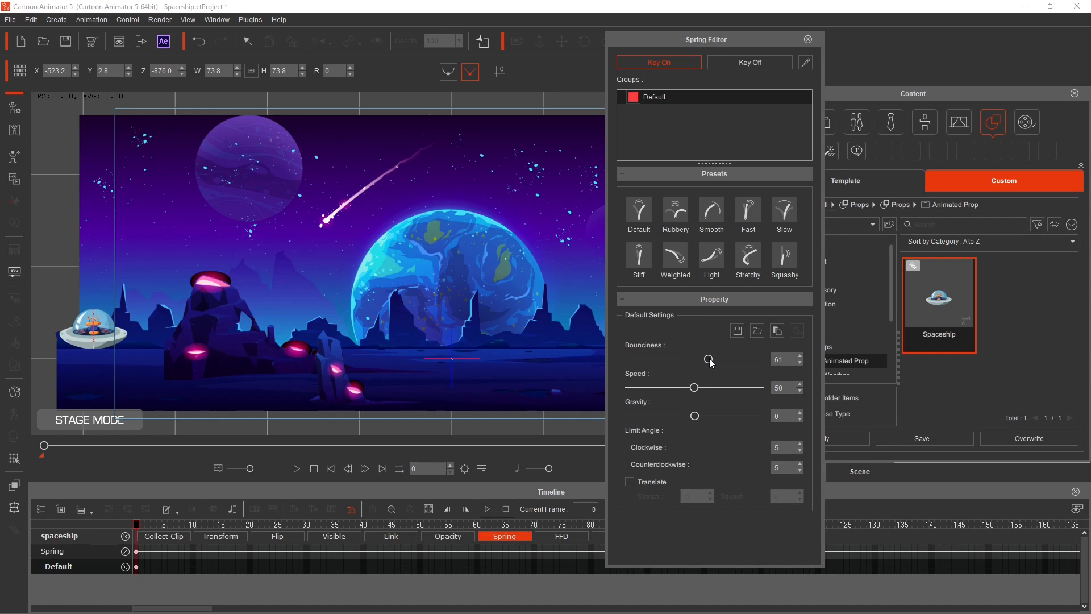
{"action": "left_click", "coordinate": [297, 469]}
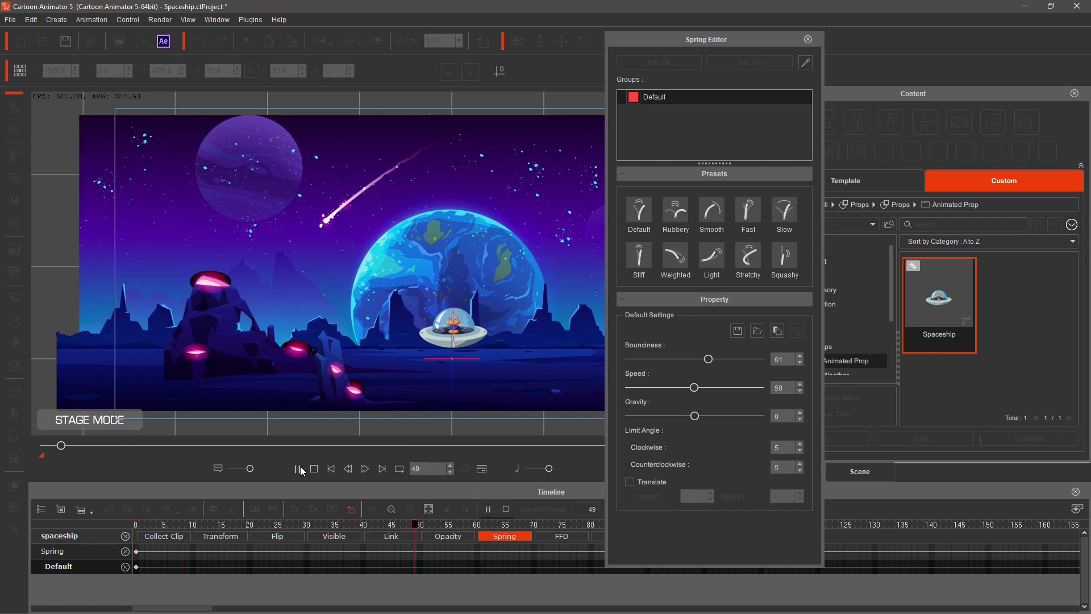
{"action": "left_click", "coordinate": [318, 466]}
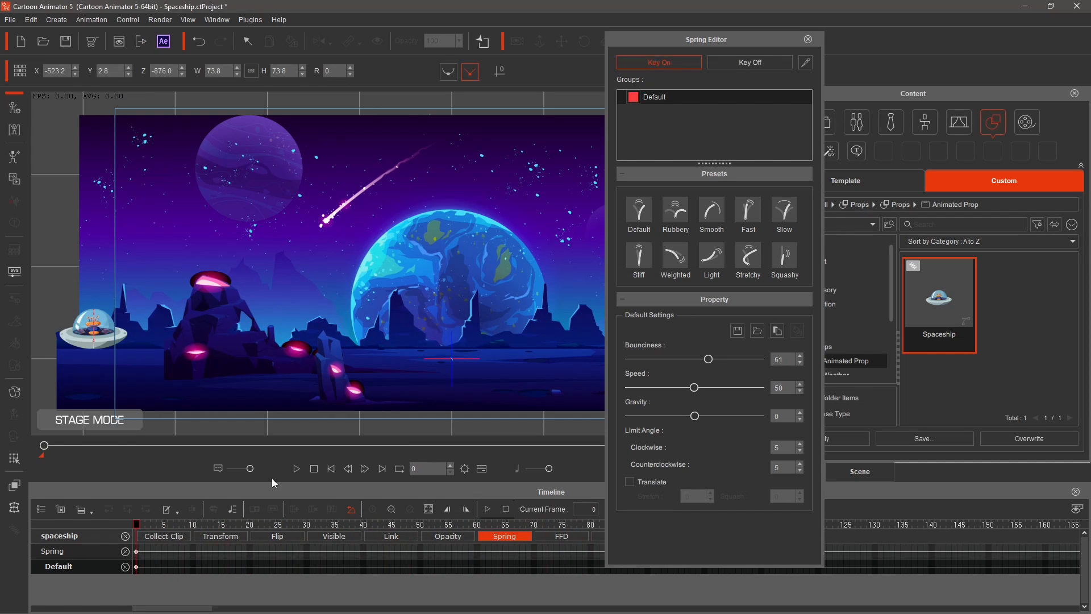
{"action": "left_click", "coordinate": [299, 469]}
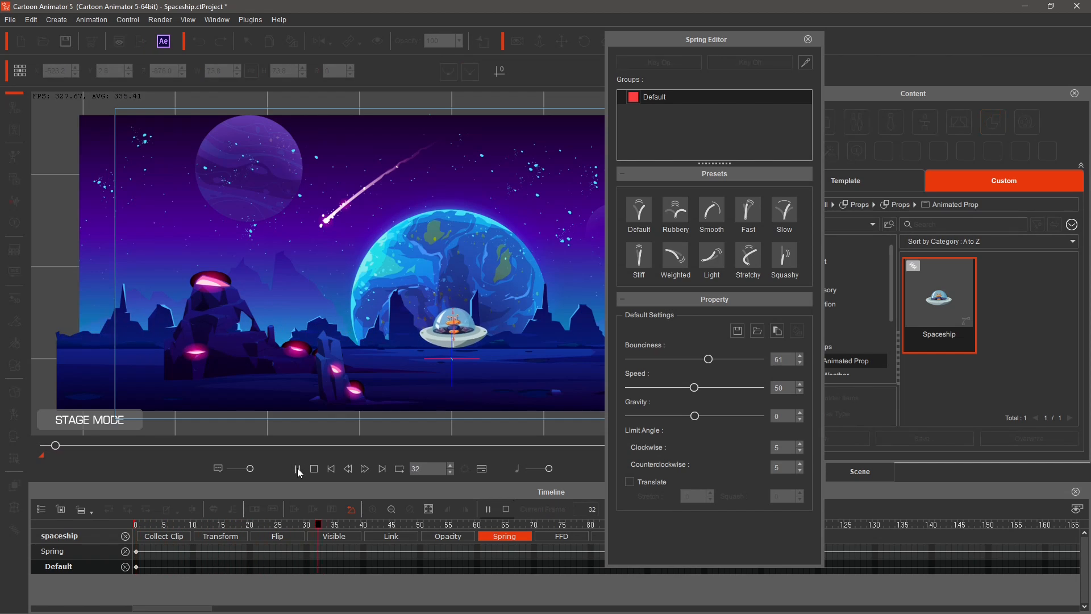
{"action": "left_click", "coordinate": [314, 469]}
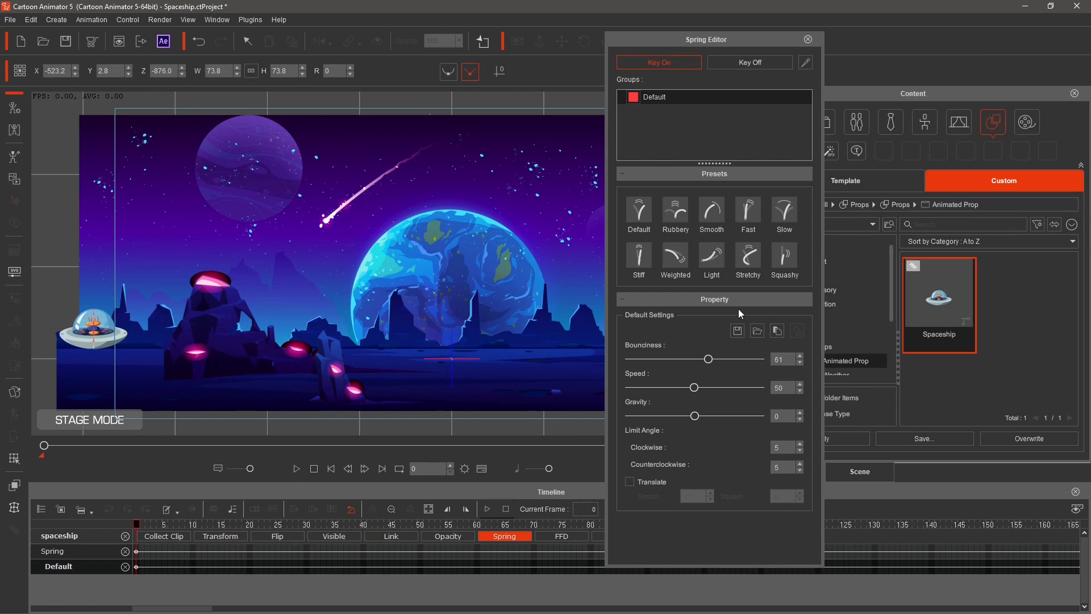
{"action": "left_click", "coordinate": [809, 39]}
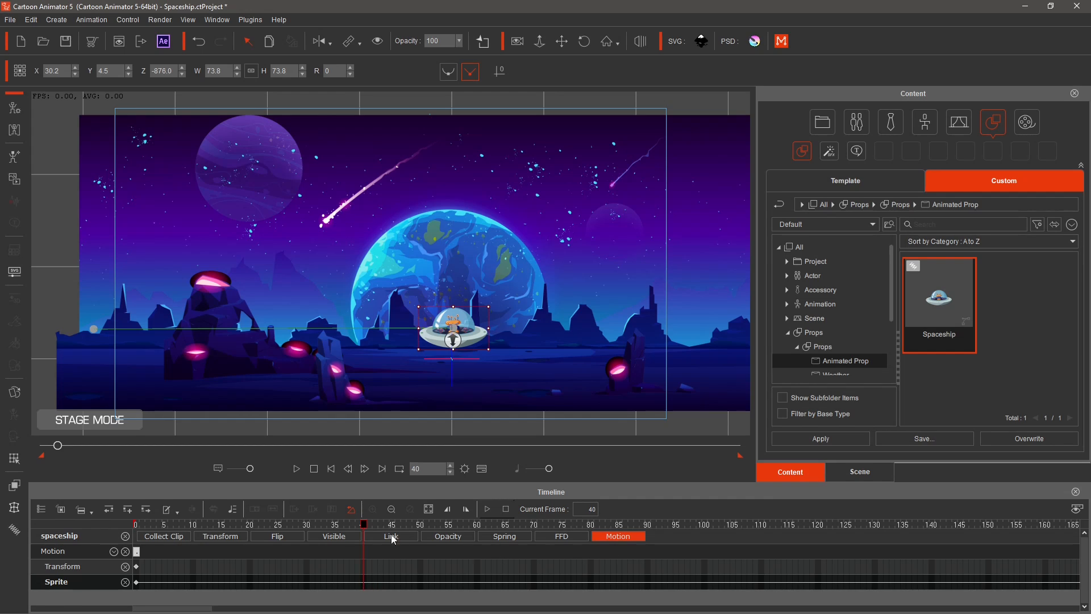
Rewind playback and show the spaceship's Transform track in the timeline.
{"action": "left_click", "coordinate": [314, 469]}
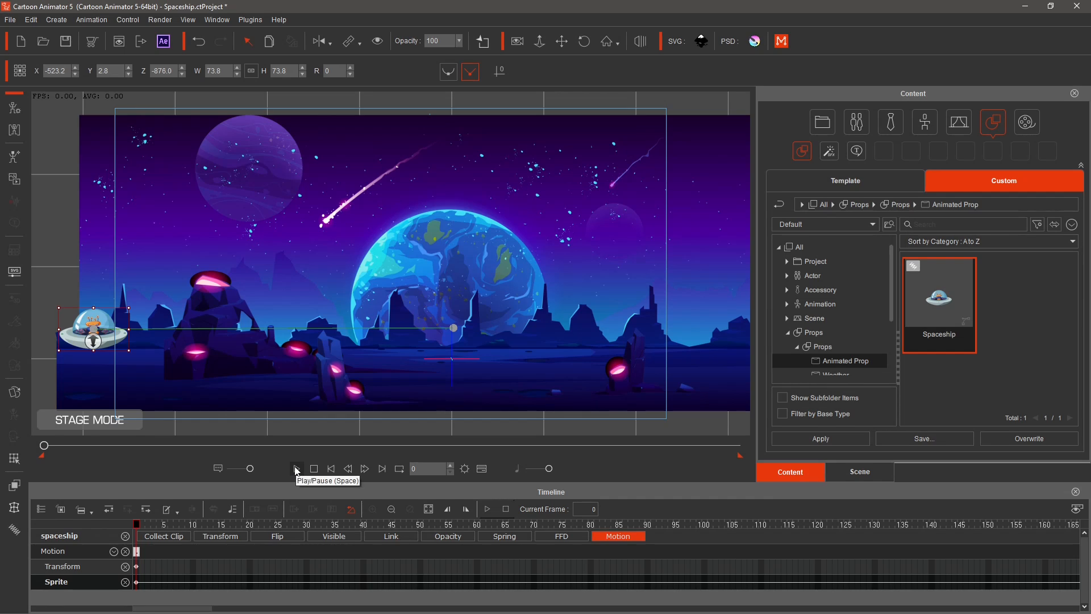
{"action": "left_click", "coordinate": [229, 537]}
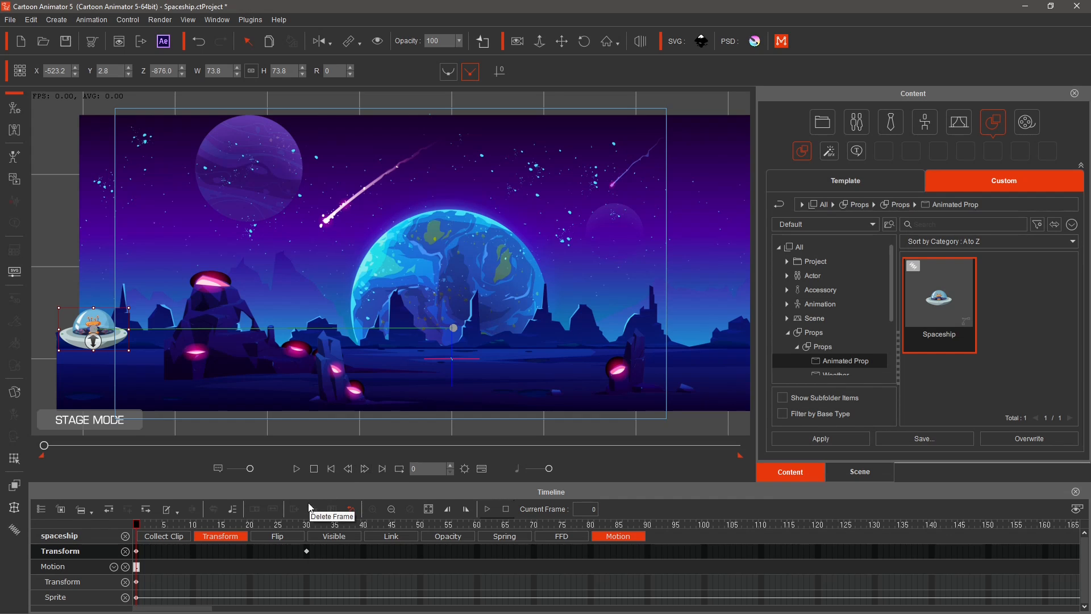
Keyframe the spaceship holding at centre until frame 40, then flying off the right edge of the stage at frame 70.
{"action": "left_click", "coordinate": [141, 526]}
{"action": "left_click_drag", "start_coordinate": [141, 528], "coordinate": [309, 533]}
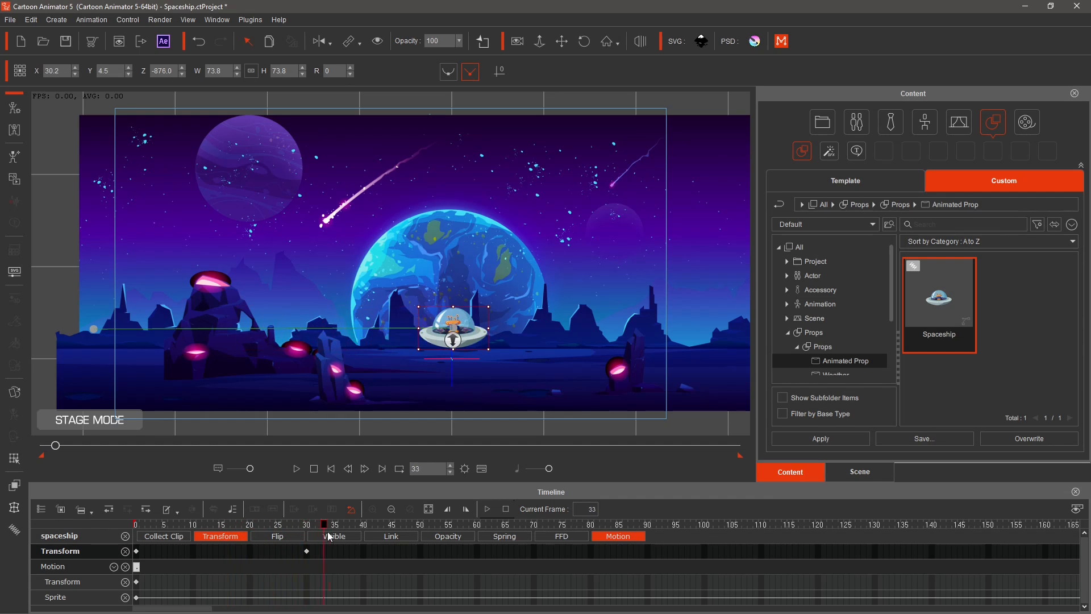
{"action": "left_click", "coordinate": [365, 552]}
{"action": "left_click_drag", "start_coordinate": [364, 527], "coordinate": [543, 554]}
{"action": "left_click_drag", "start_coordinate": [463, 332], "coordinate": [742, 332]}
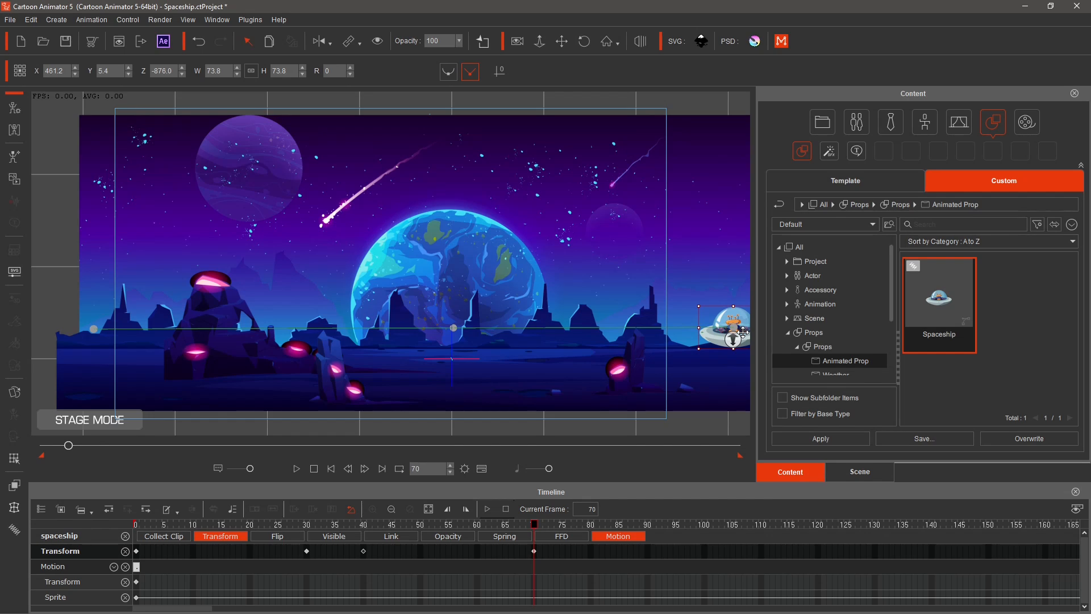
{"action": "left_click_drag", "start_coordinate": [743, 333], "coordinate": [743, 333]}
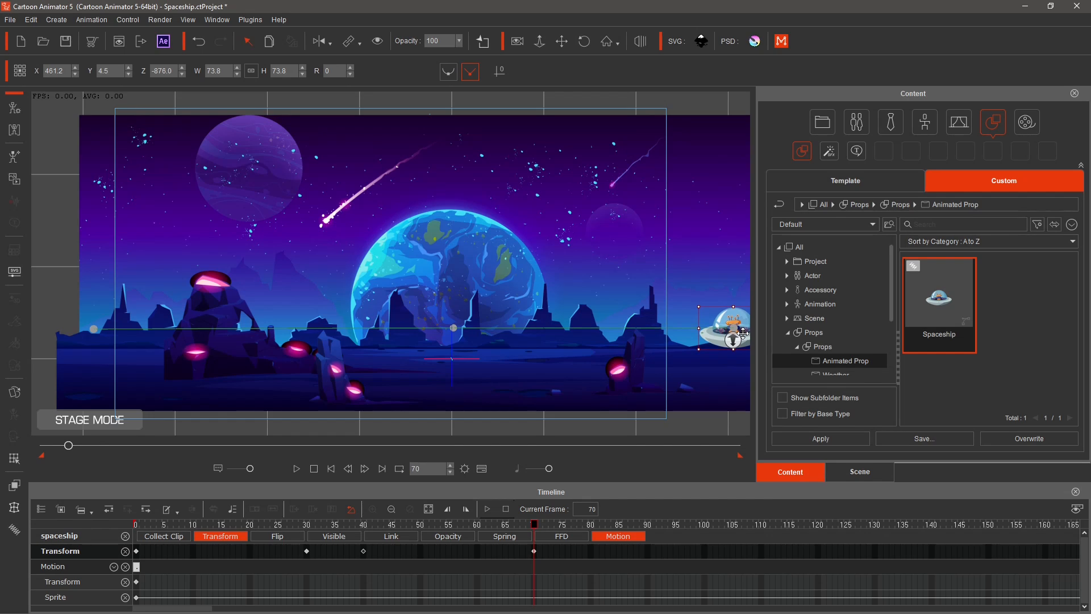
Play back the spaceship's fly-in and fly-out animation.
{"action": "left_click", "coordinate": [314, 472]}
{"action": "left_click", "coordinate": [297, 471]}
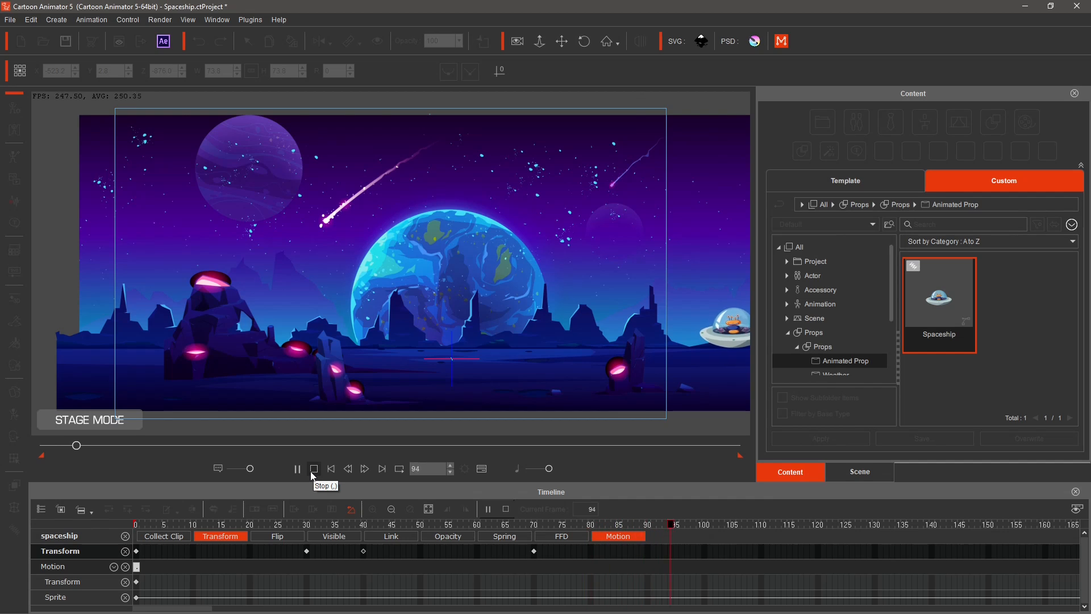
{"action": "left_click", "coordinate": [312, 474]}
Retime the spaceship's hold keyframe to frame 50 and exit keyframe to frame 80, then preview the flight.
{"action": "left_click_drag", "start_coordinate": [365, 551], "coordinate": [421, 551]}
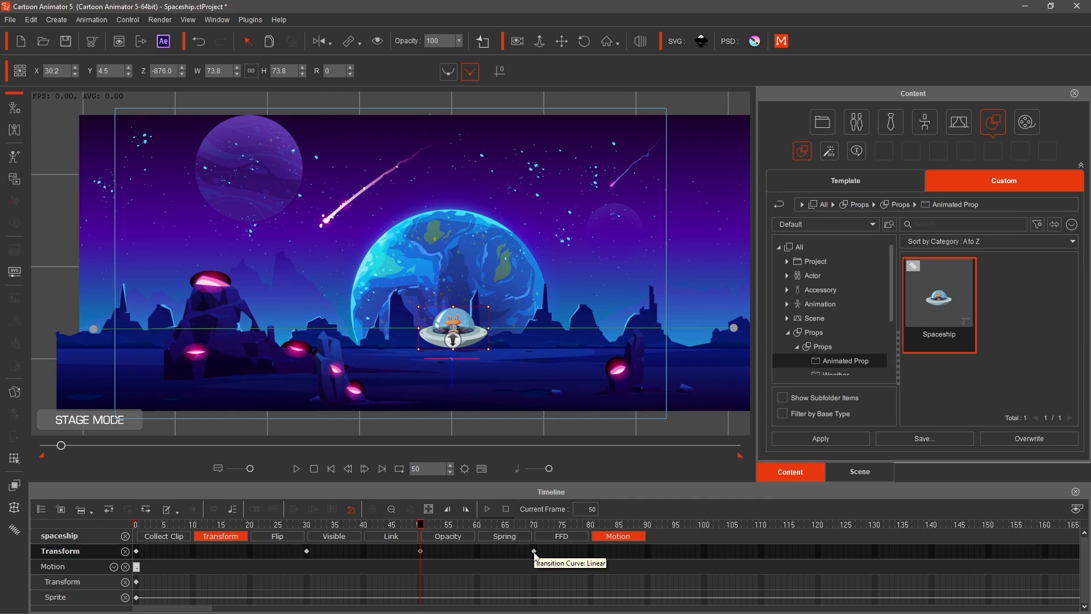
{"action": "left_click_drag", "start_coordinate": [534, 552], "coordinate": [591, 556]}
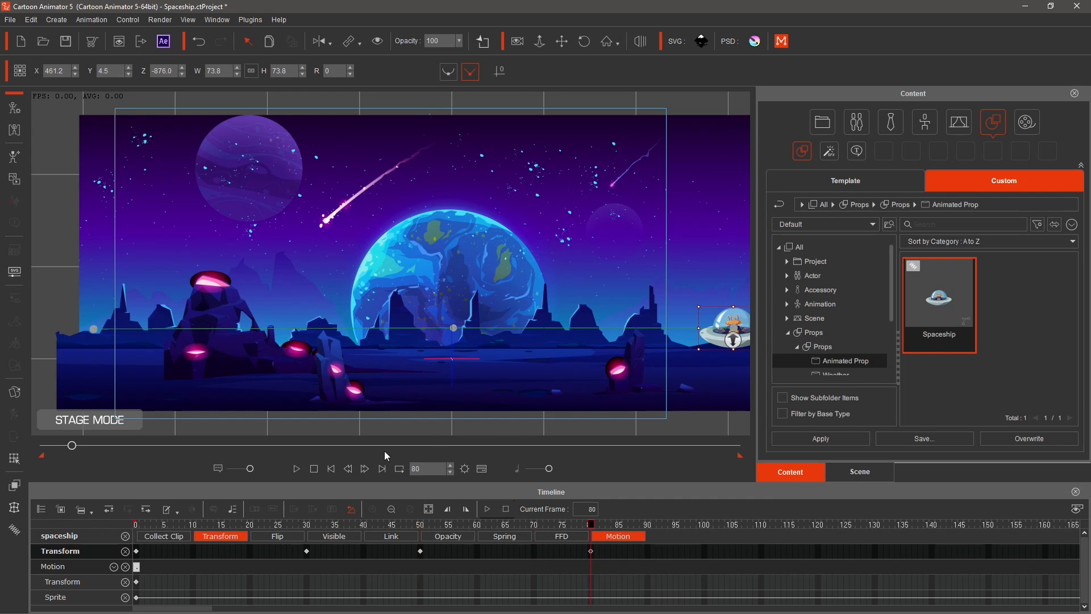
{"action": "left_click", "coordinate": [296, 469]}
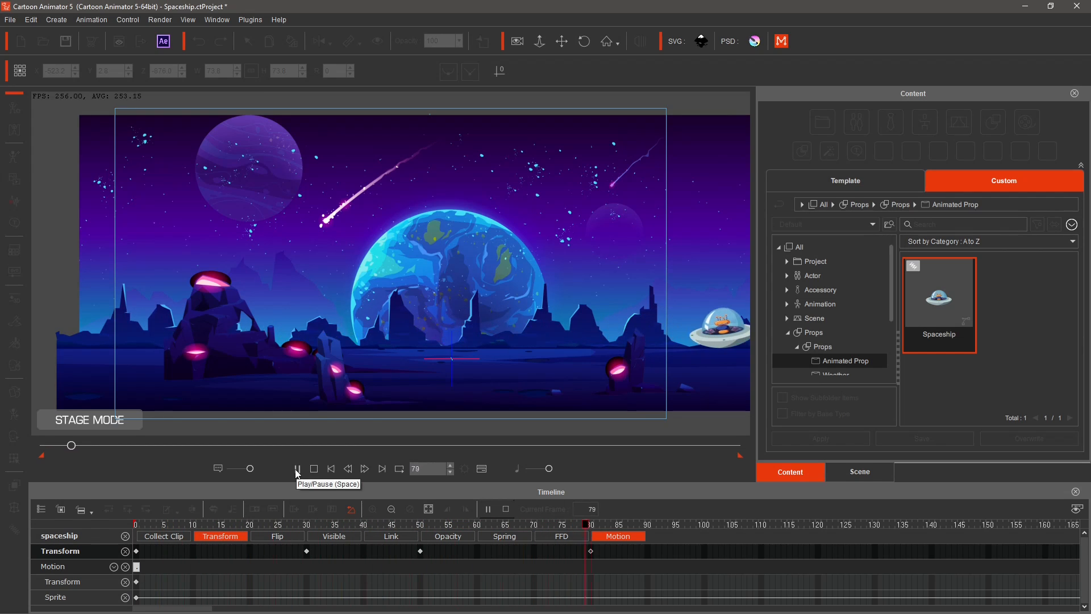
{"action": "left_click", "coordinate": [313, 469]}
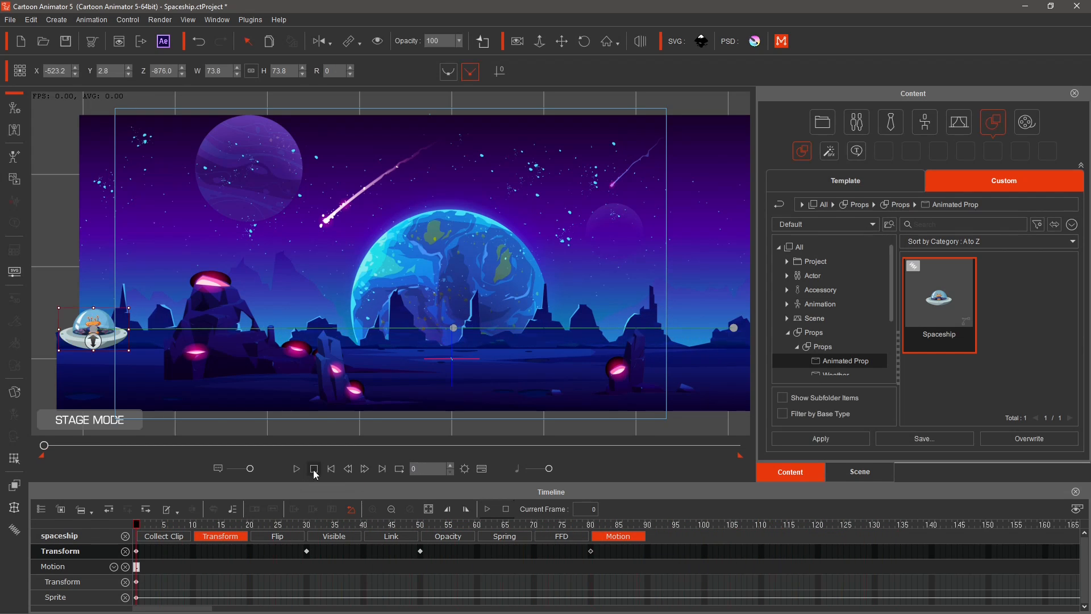
Apply Accelerate curves to the keyframes at frames 0 and 50 and Decelerate to those at 30 and 80.
{"action": "right_click", "coordinate": [137, 551]}
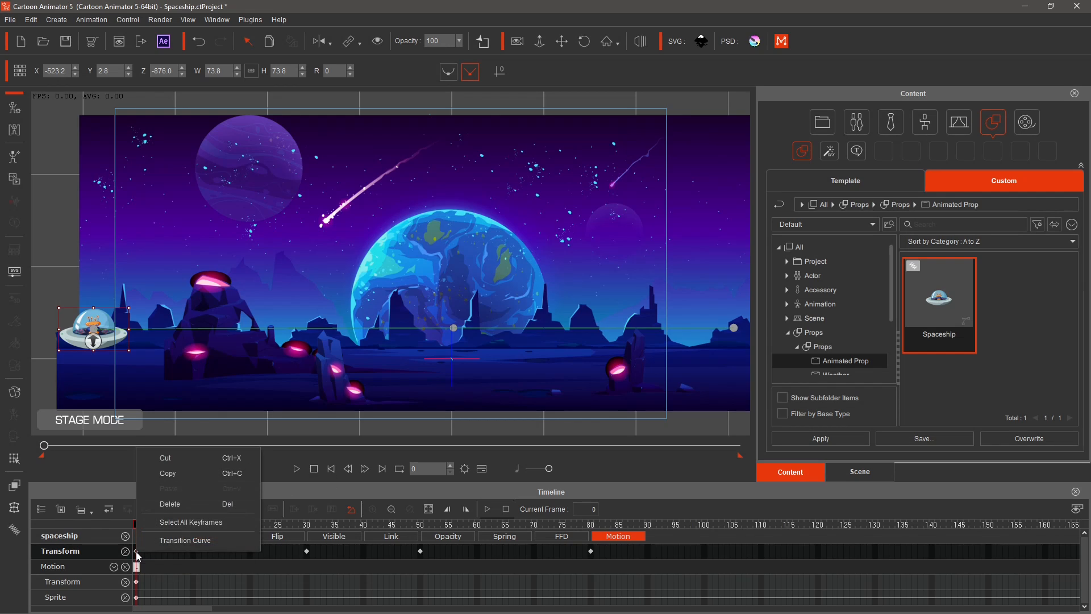
{"action": "left_click", "coordinate": [186, 541]}
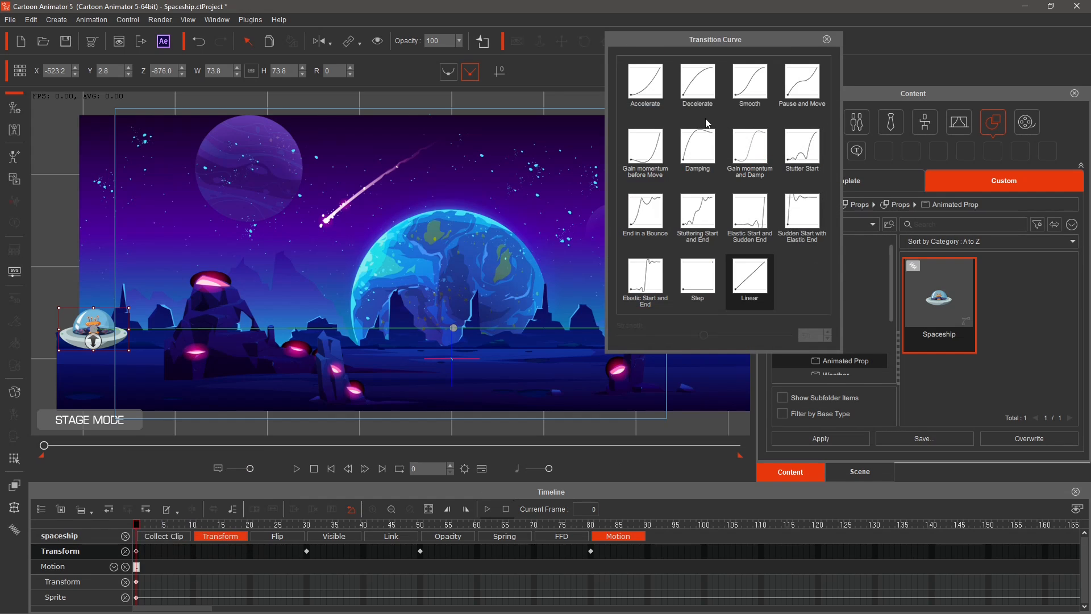
{"action": "left_click", "coordinate": [652, 90]}
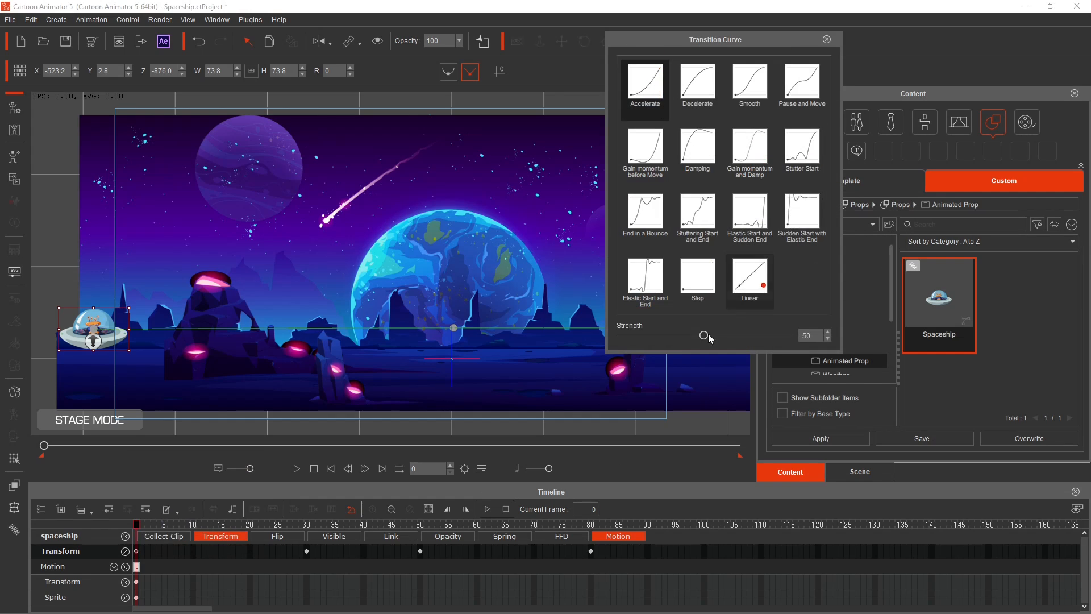
{"action": "left_click", "coordinate": [307, 551]}
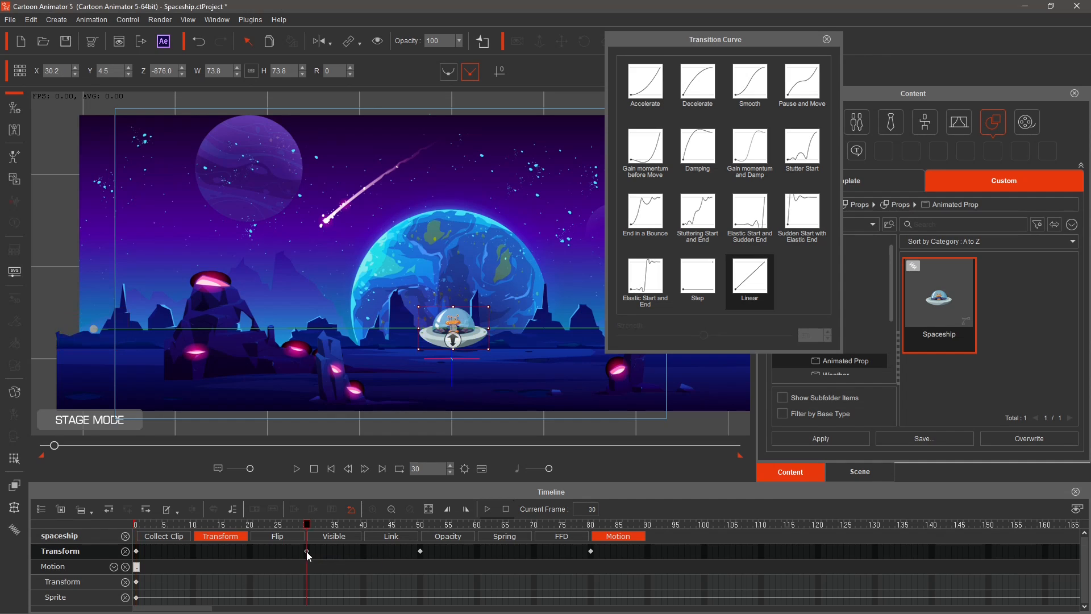
{"action": "left_click", "coordinate": [688, 90]}
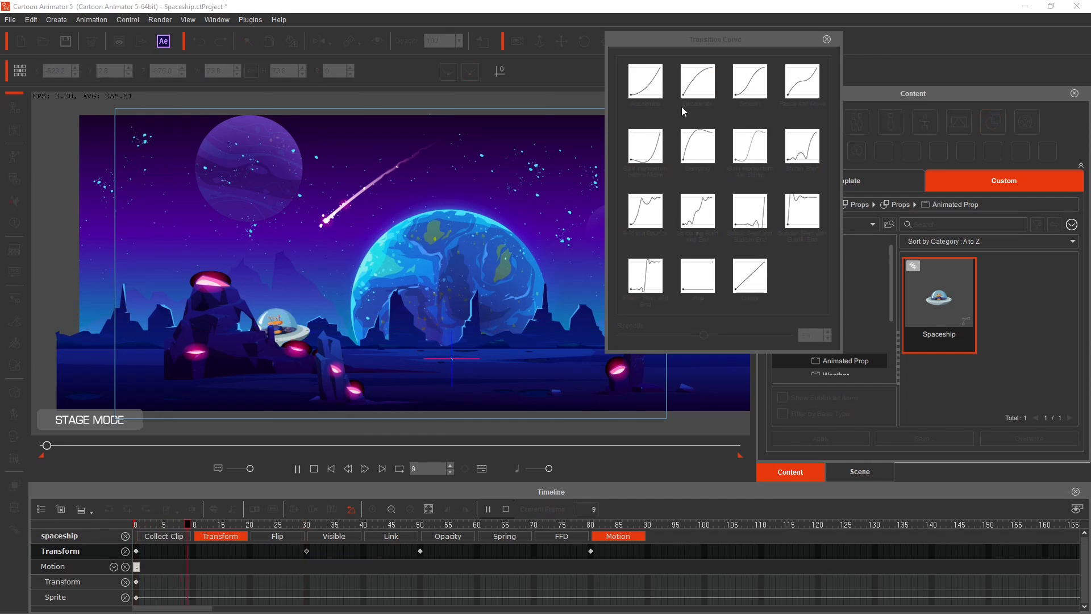
{"action": "left_click", "coordinate": [421, 550]}
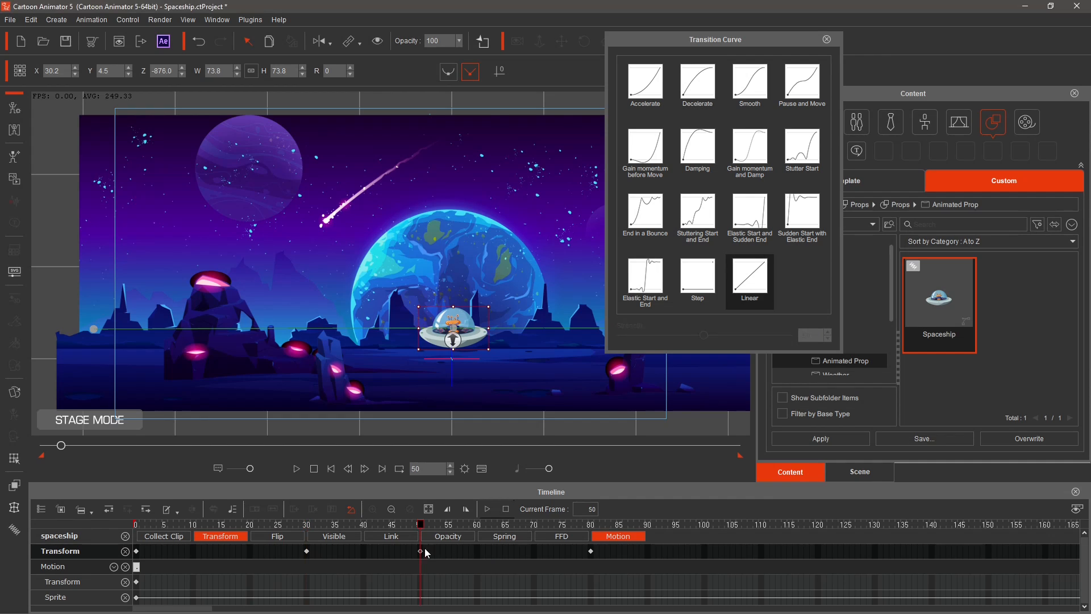
{"action": "left_click", "coordinate": [651, 90]}
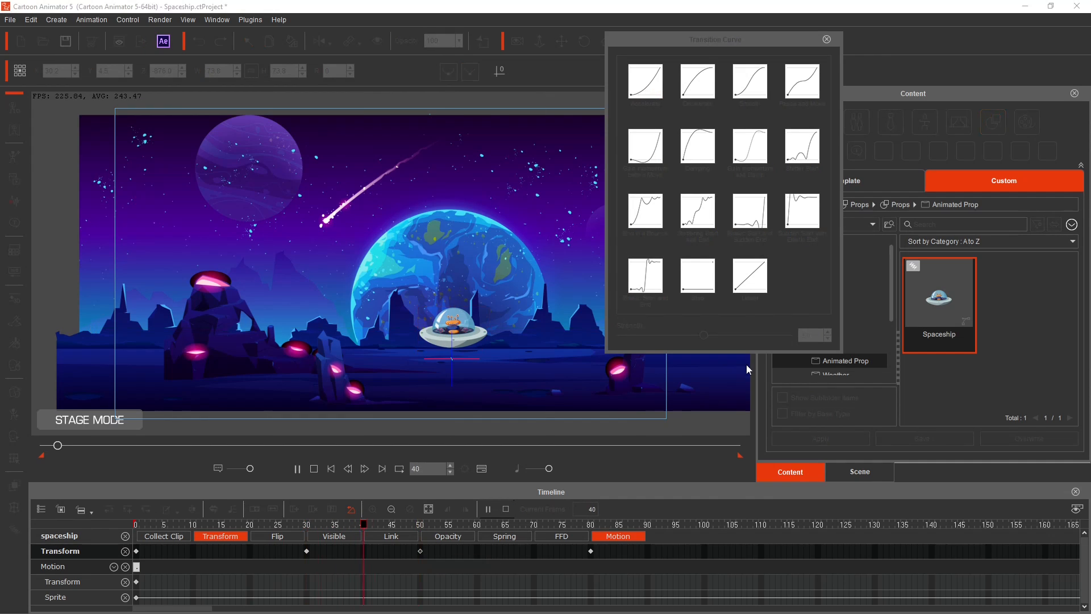
{"action": "left_click", "coordinate": [594, 553]}
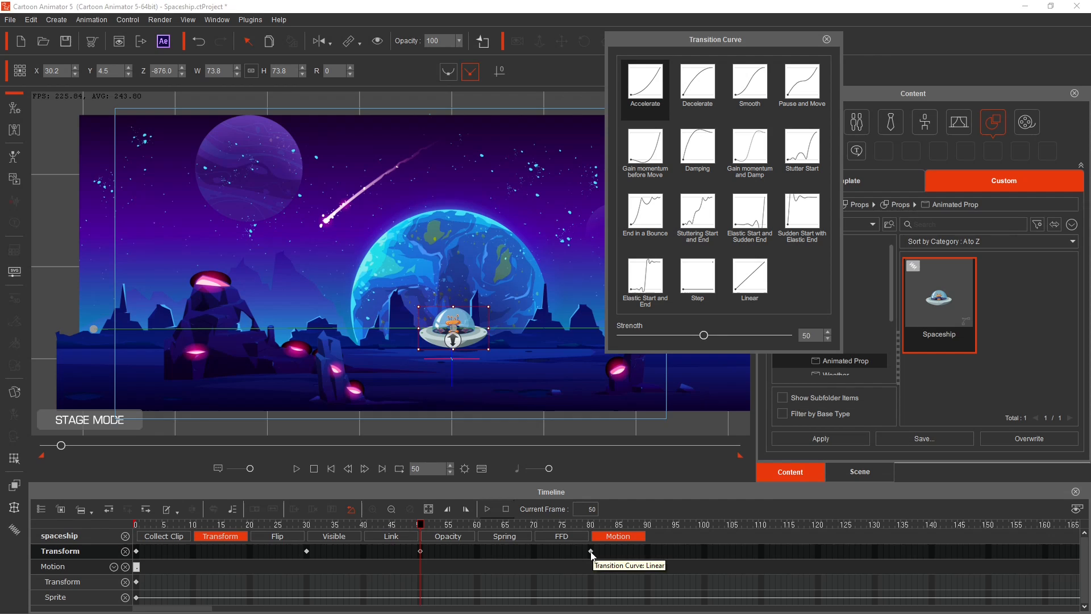
{"action": "left_click", "coordinate": [716, 101]}
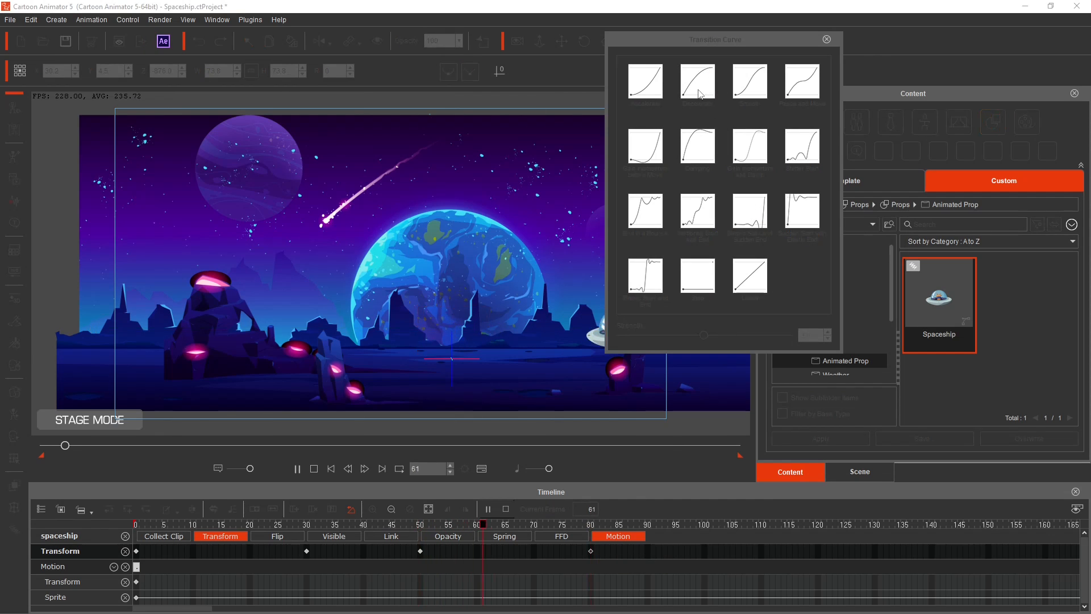
{"action": "left_click", "coordinate": [827, 39]}
Play back the eased spaceship animation.
{"action": "left_click", "coordinate": [300, 471]}
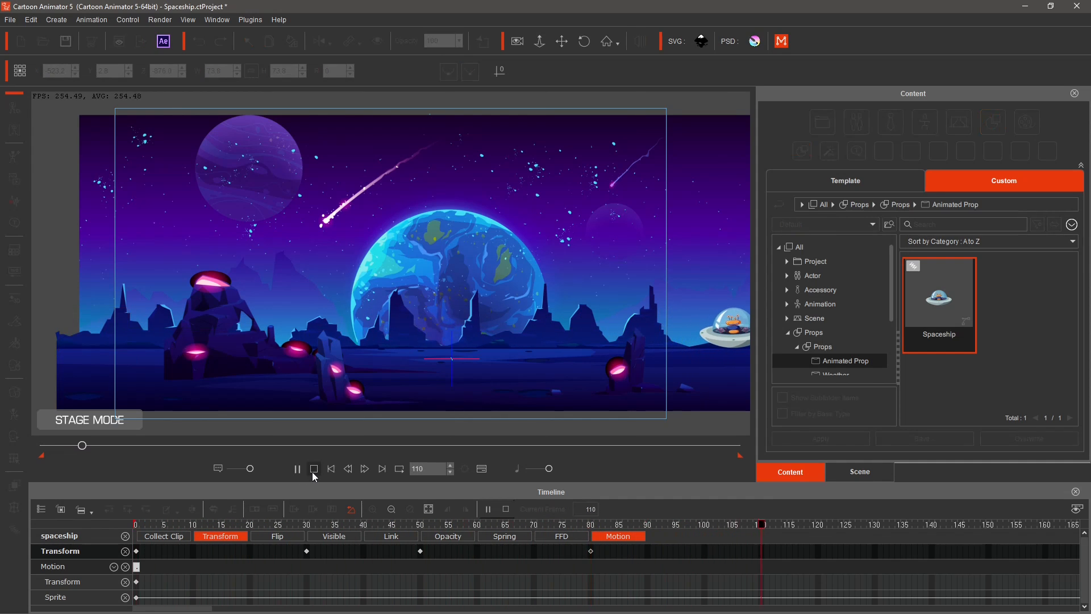
{"action": "left_click", "coordinate": [310, 469]}
{"action": "left_click", "coordinate": [296, 470]}
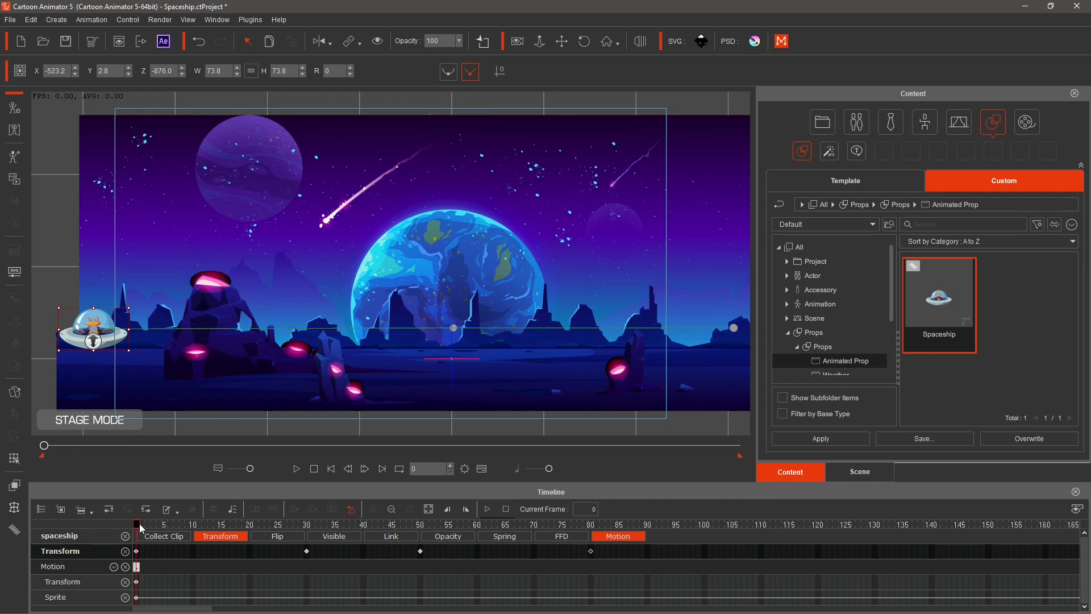
Key the spaceship closer in depth at the right edge at frame 90 and back at stage centre at frame 120.
{"action": "left_click_drag", "start_coordinate": [142, 528], "coordinate": [591, 525]}
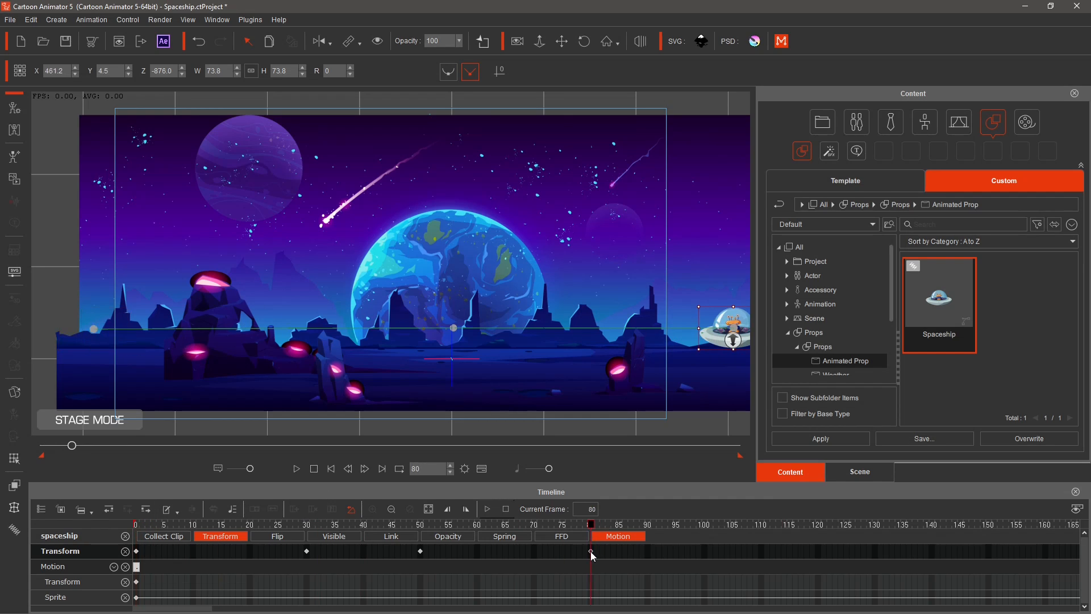
{"action": "left_click", "coordinate": [648, 551]}
{"action": "left_click_drag", "start_coordinate": [734, 339], "coordinate": [491, 356]}
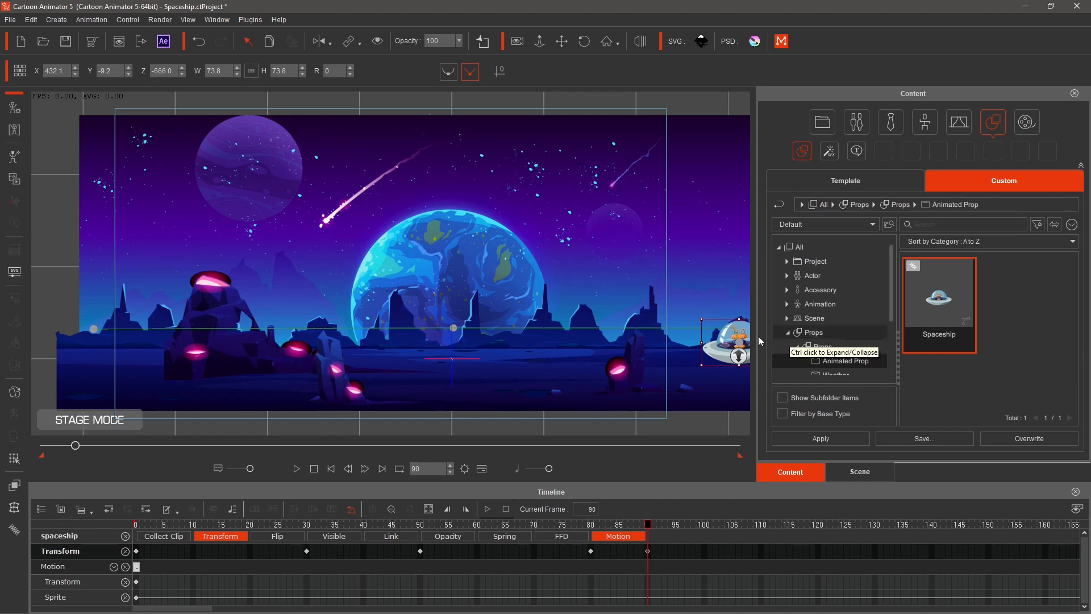
{"action": "mouse_move", "coordinate": [730, 340]}
{"action": "left_mouse_down"}
{"action": "mouse_move", "coordinate": [263, 373]}
{"action": "mouse_move", "coordinate": [259, 350]}
{"action": "mouse_move", "coordinate": [297, 350]}
{"action": "mouse_move", "coordinate": [250, 351]}
{"action": "mouse_move", "coordinate": [735, 343]}
{"action": "left_mouse_up"}
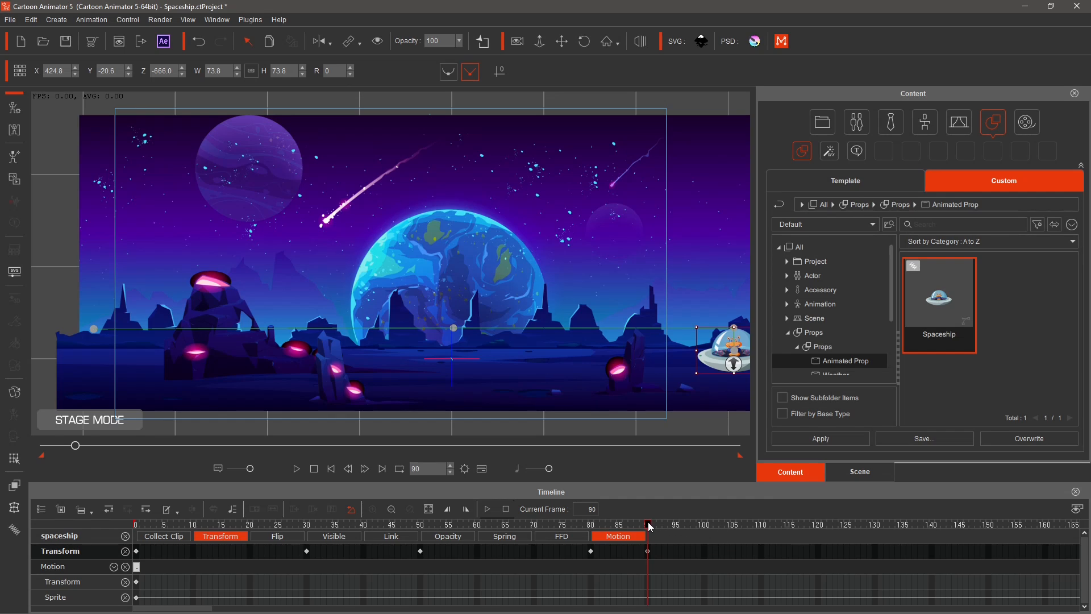
{"action": "left_click_drag", "start_coordinate": [650, 527], "coordinate": [819, 546]}
{"action": "left_click_drag", "start_coordinate": [735, 348], "coordinate": [456, 364]}
Add a keyframe at frame 140 and fly the spaceship off the left edge of the stage at frame 170.
{"action": "left_click_drag", "start_coordinate": [817, 562], "coordinate": [1067, 544]}
{"action": "double_click", "coordinate": [931, 552]}
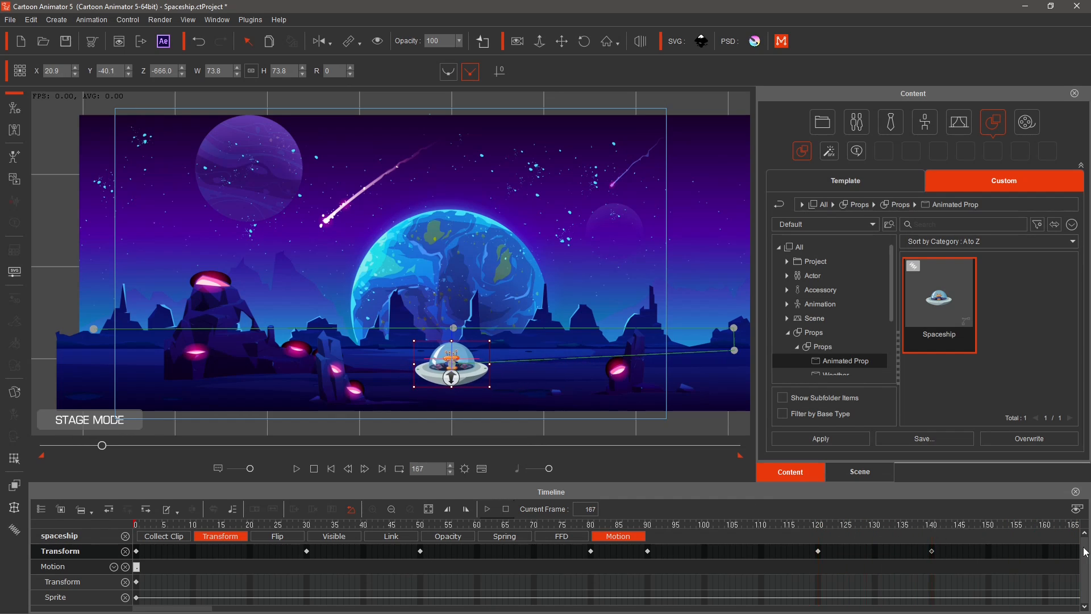
{"action": "left_click_drag", "start_coordinate": [193, 608], "coordinate": [219, 608]}
{"action": "left_click_drag", "start_coordinate": [756, 527], "coordinate": [786, 527]}
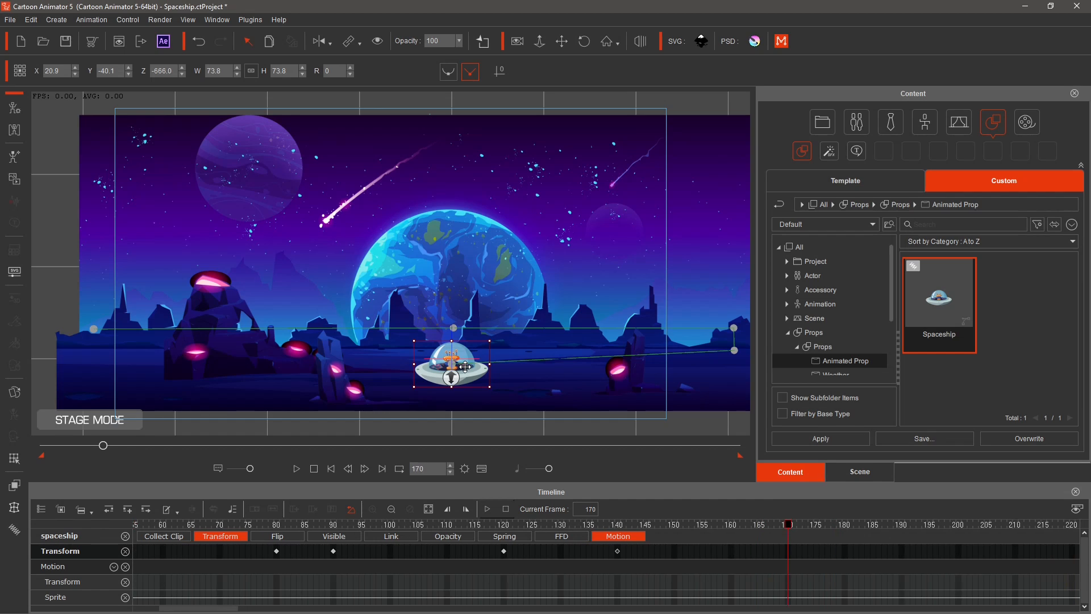
{"action": "left_click_drag", "start_coordinate": [466, 367], "coordinate": [86, 377]}
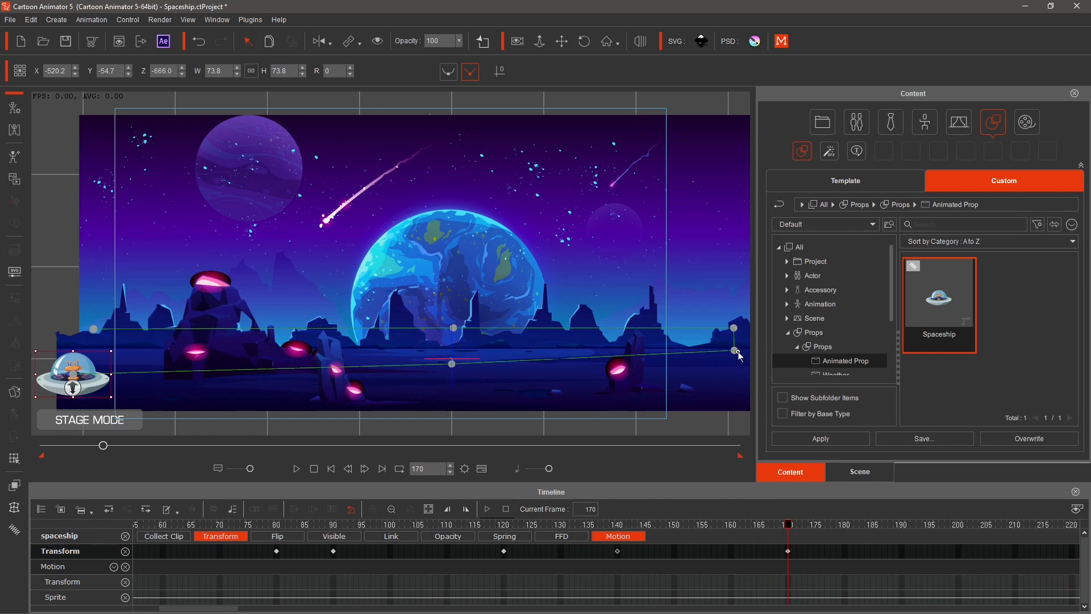
Play back the spaceship's return flight and scrub to frame 90.
{"action": "left_click", "coordinate": [297, 469]}
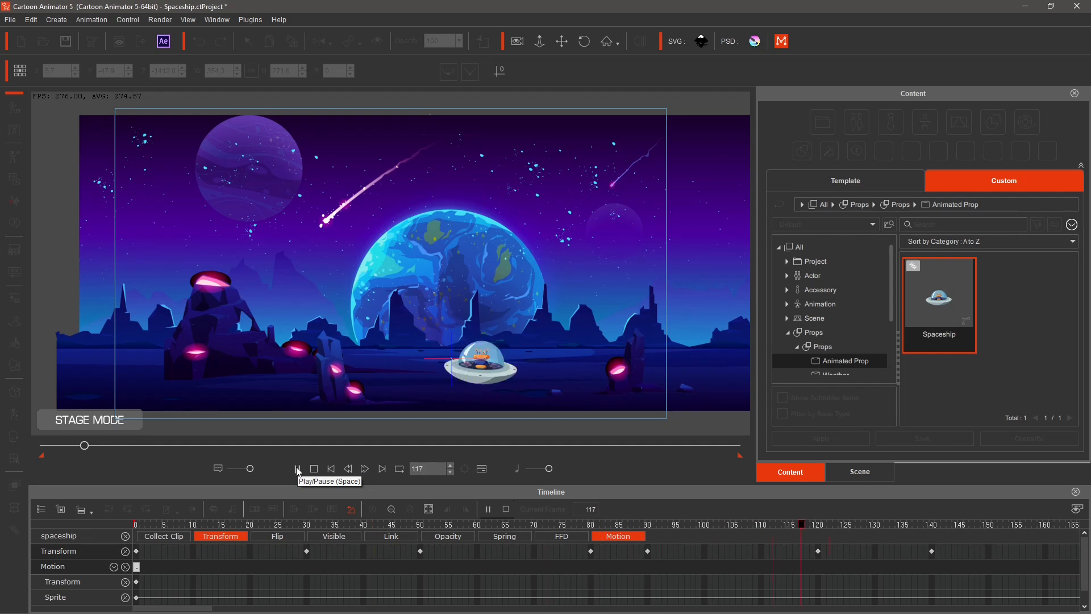
{"action": "left_click", "coordinate": [313, 469]}
{"action": "left_click_drag", "start_coordinate": [140, 526], "coordinate": [649, 525]}
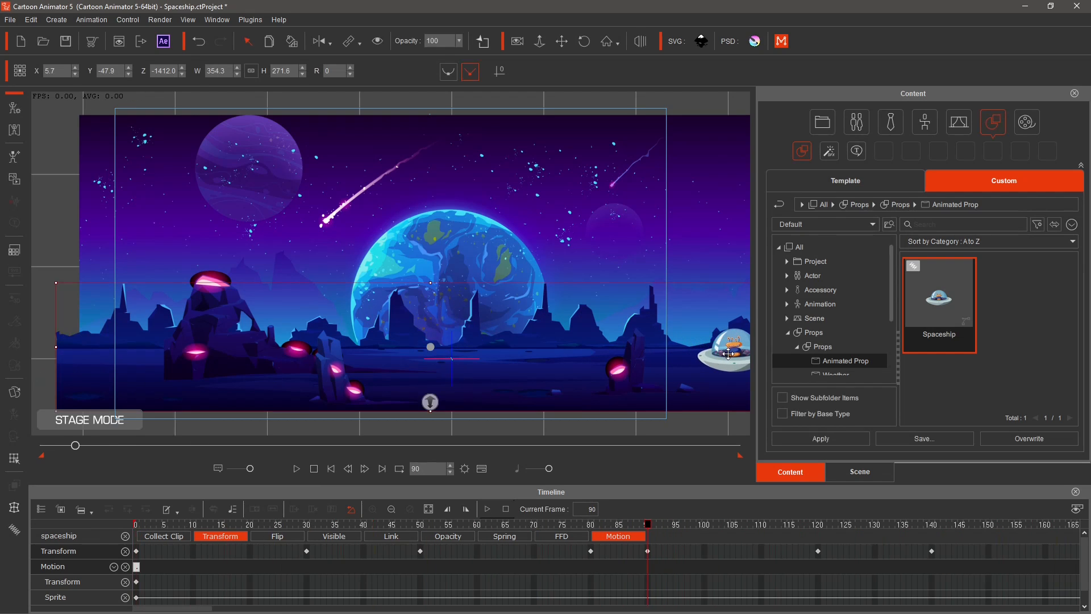
{"action": "left_click", "coordinate": [722, 355]}
{"action": "left_click_drag", "start_coordinate": [702, 326], "coordinate": [689, 317]}
Delete the spaceship's keyframes at frames 140 and 120.
{"action": "left_click_drag", "start_coordinate": [648, 525], "coordinate": [818, 526]}
{"action": "right_click", "coordinate": [932, 551]}
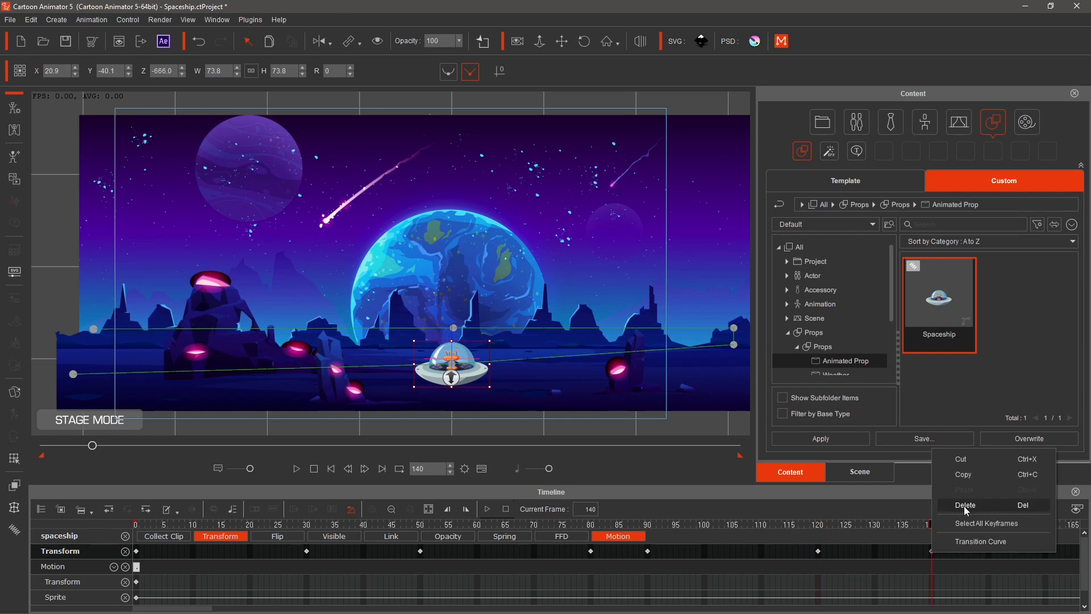
{"action": "left_click", "coordinate": [963, 506]}
{"action": "left_click", "coordinate": [819, 551]}
{"action": "key", "text": "Delete"}
Re-key the spaceship at frame 120, enlarged to about 95 width near stage centre.
{"action": "left_click", "coordinate": [648, 551]}
{"action": "left_click_drag", "start_coordinate": [649, 525], "coordinate": [818, 533]}
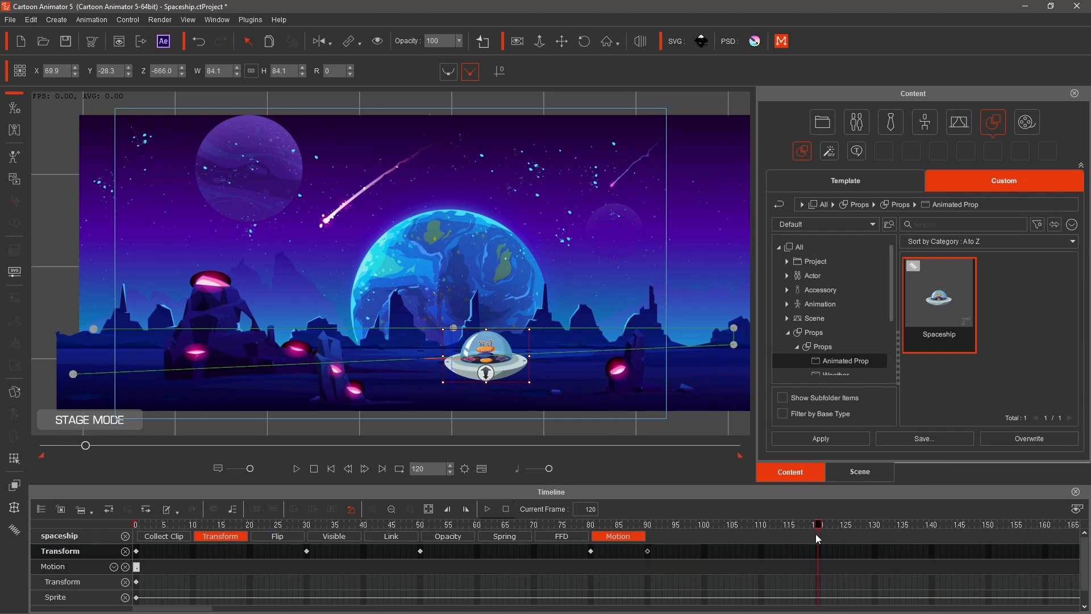
{"action": "left_click_drag", "start_coordinate": [506, 351], "coordinate": [501, 326]}
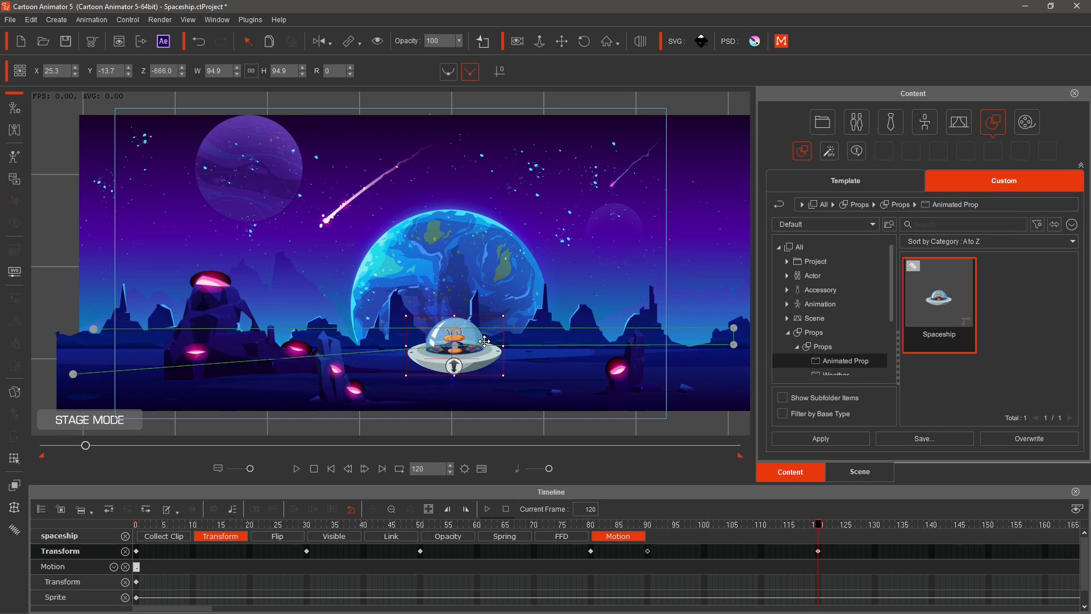
Play back the animation and inspect the keyframes at frames 90 and 120.
{"action": "key", "text": "space"}
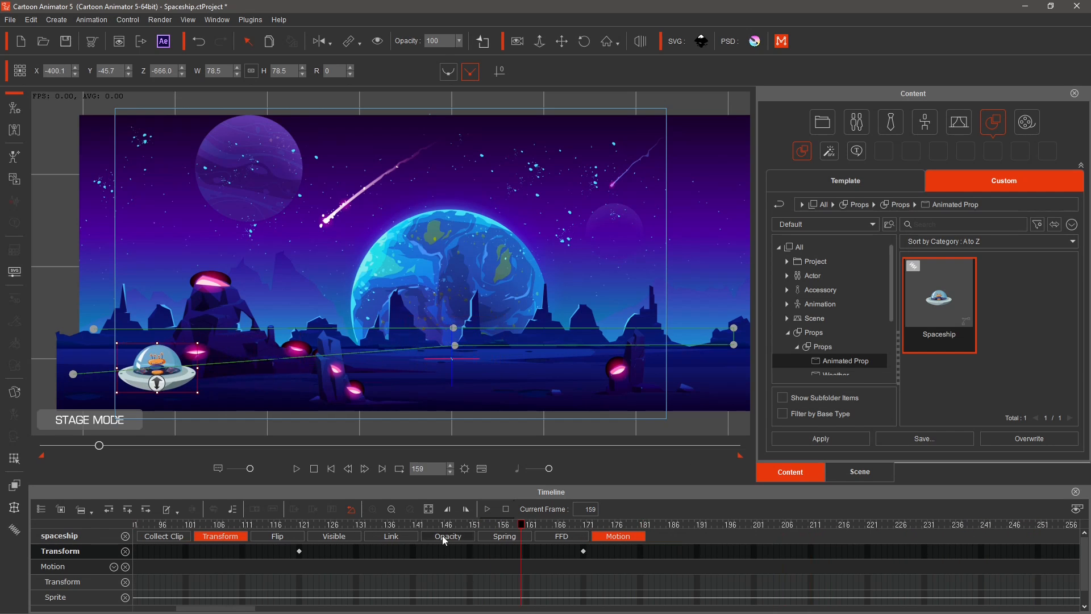
{"action": "left_click", "coordinate": [313, 469]}
{"action": "left_click", "coordinate": [296, 469]}
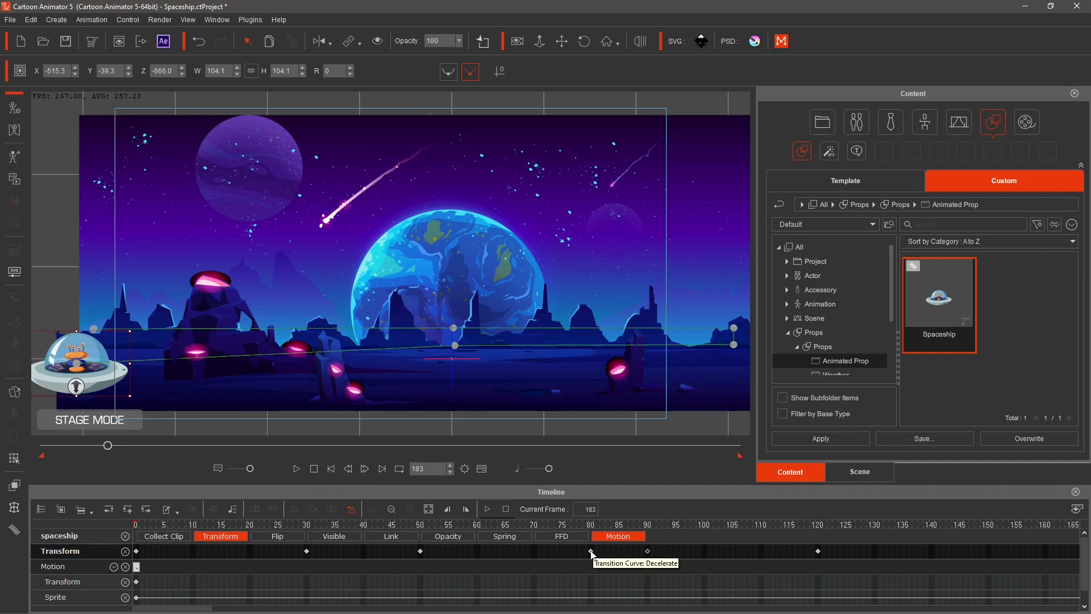
{"action": "left_click", "coordinate": [649, 552]}
{"action": "left_click", "coordinate": [819, 551]}
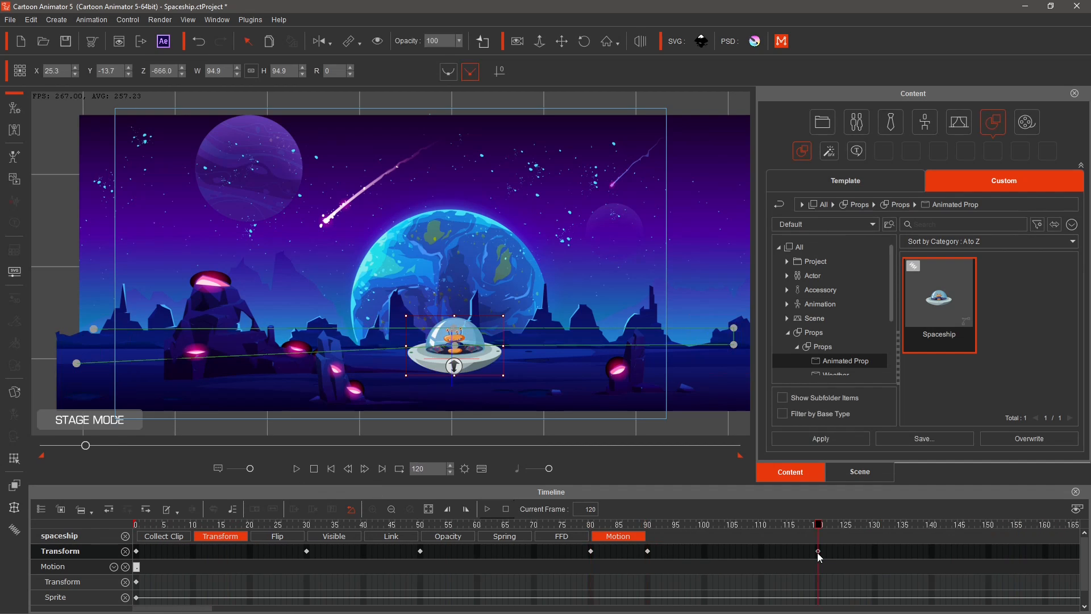
Move the frame 120 keyframe to frame 130 and play the animation.
{"action": "left_click_drag", "start_coordinate": [821, 554], "coordinate": [865, 554]}
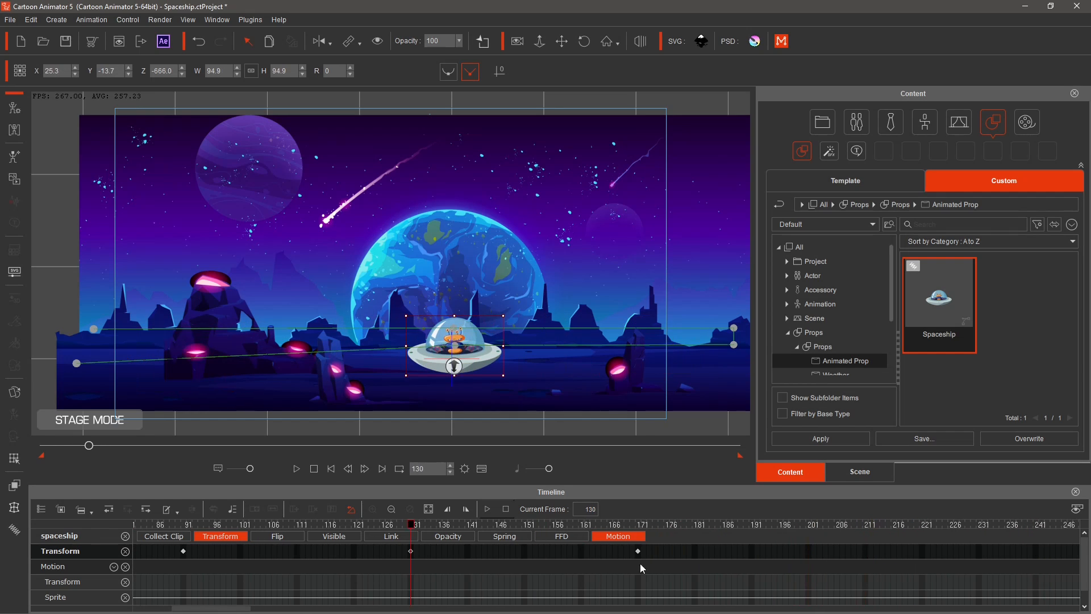
{"action": "left_click", "coordinate": [296, 469]}
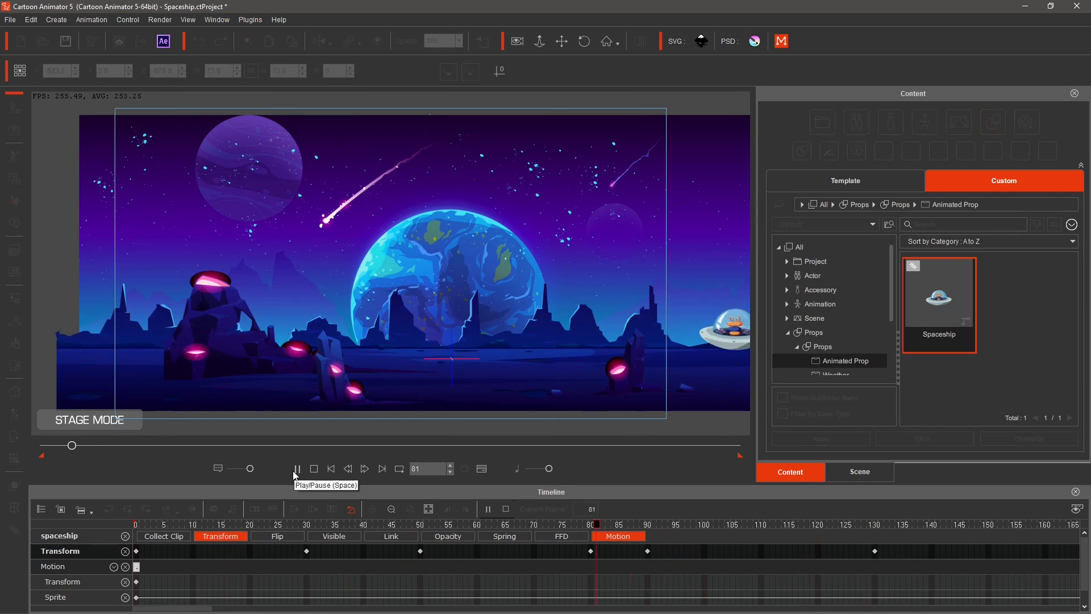
{"action": "left_click", "coordinate": [314, 469]}
{"action": "left_click", "coordinate": [875, 551]}
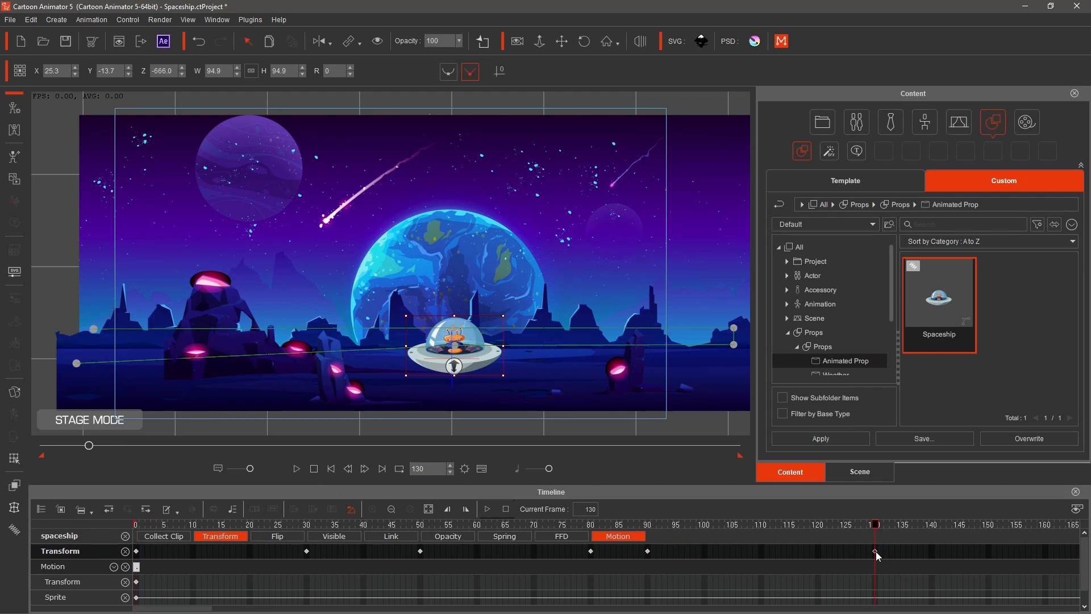
{"action": "left_click", "coordinate": [931, 551]}
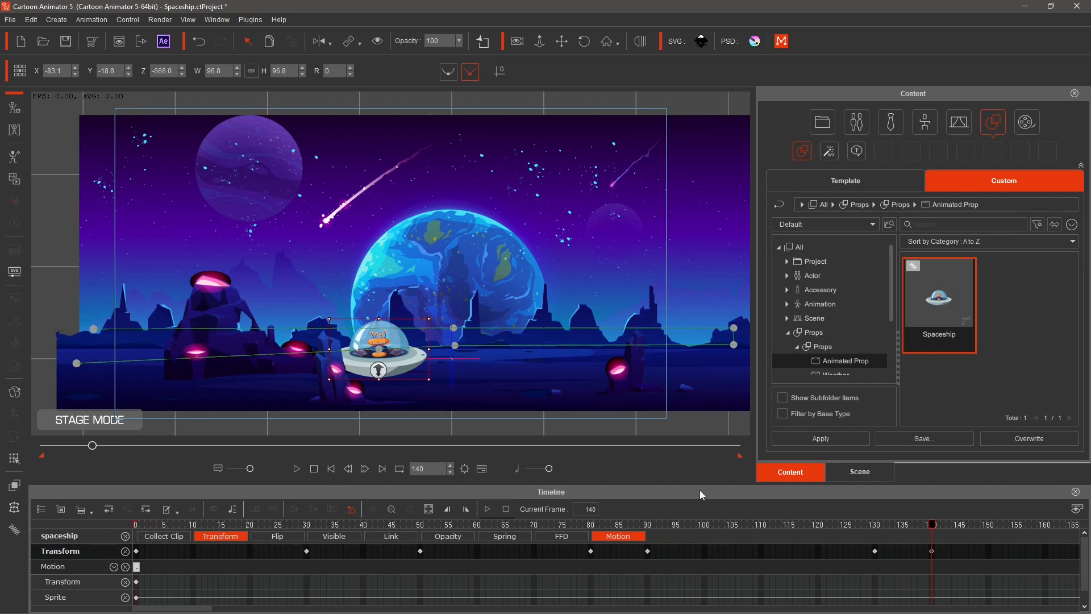
{"action": "left_click", "coordinate": [199, 41]}
Copy the spaceship's frame 130 keyframe, paste it at frame 140, and play the animation.
{"action": "left_click", "coordinate": [875, 551]}
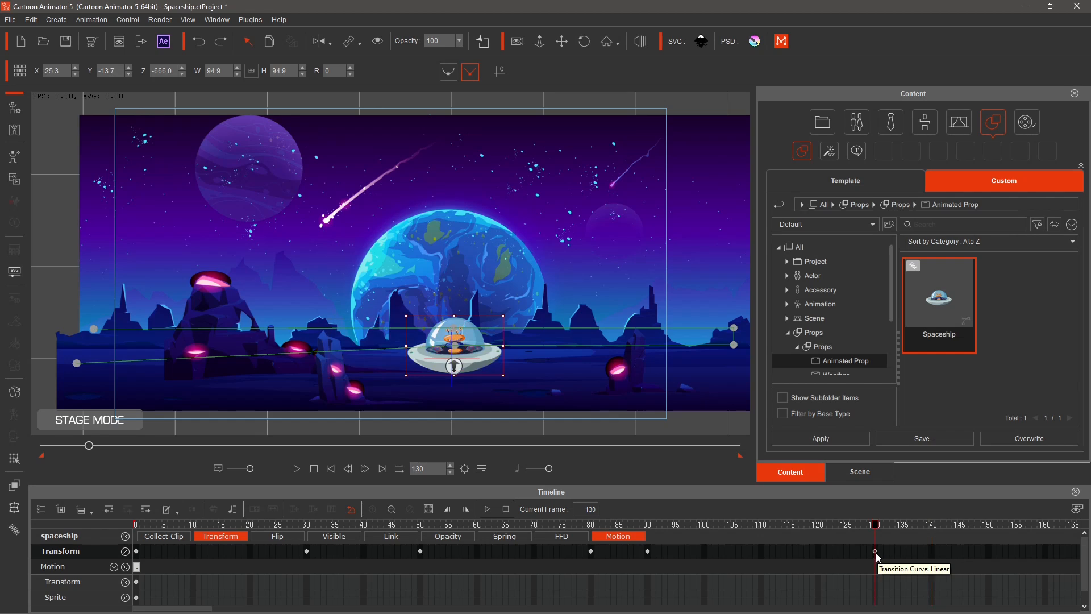
{"action": "right_click", "coordinate": [875, 551]}
{"action": "left_click", "coordinate": [907, 474]}
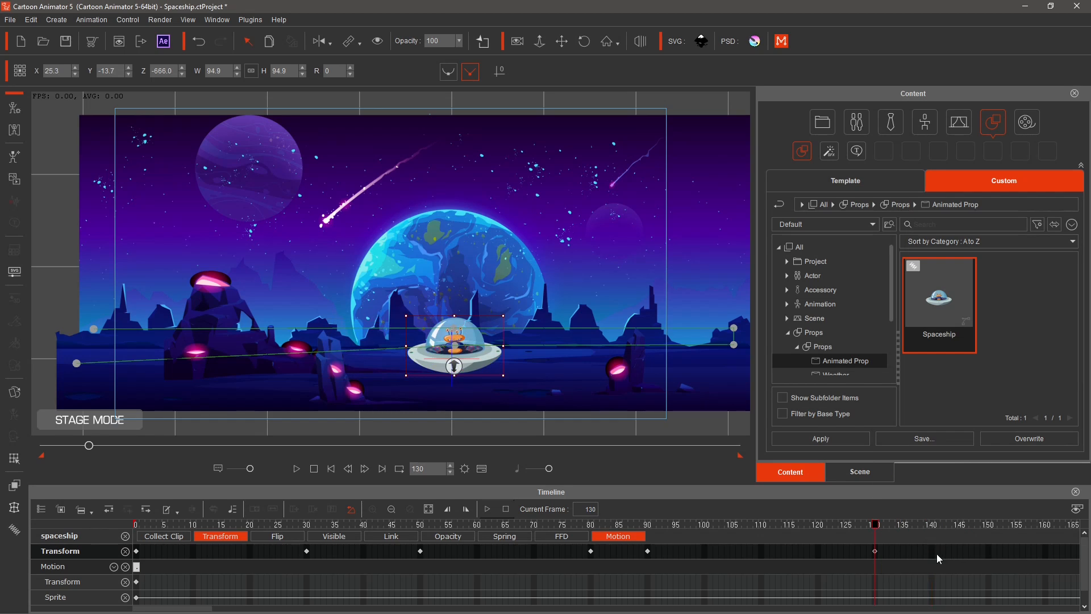
{"action": "right_click", "coordinate": [932, 551]}
{"action": "left_click", "coordinate": [966, 488]}
{"action": "left_click", "coordinate": [297, 469]}
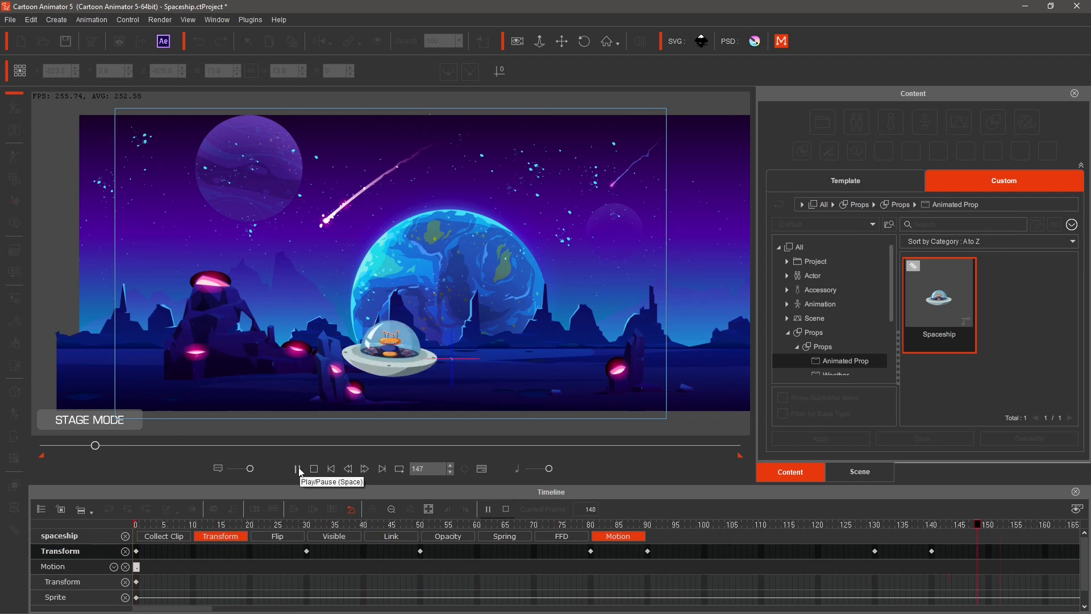
Set the transition curve of the frame 90 keyframe to Accelerate.
{"action": "left_click", "coordinate": [649, 550]}
{"action": "right_click", "coordinate": [649, 550]}
{"action": "left_click", "coordinate": [696, 540]}
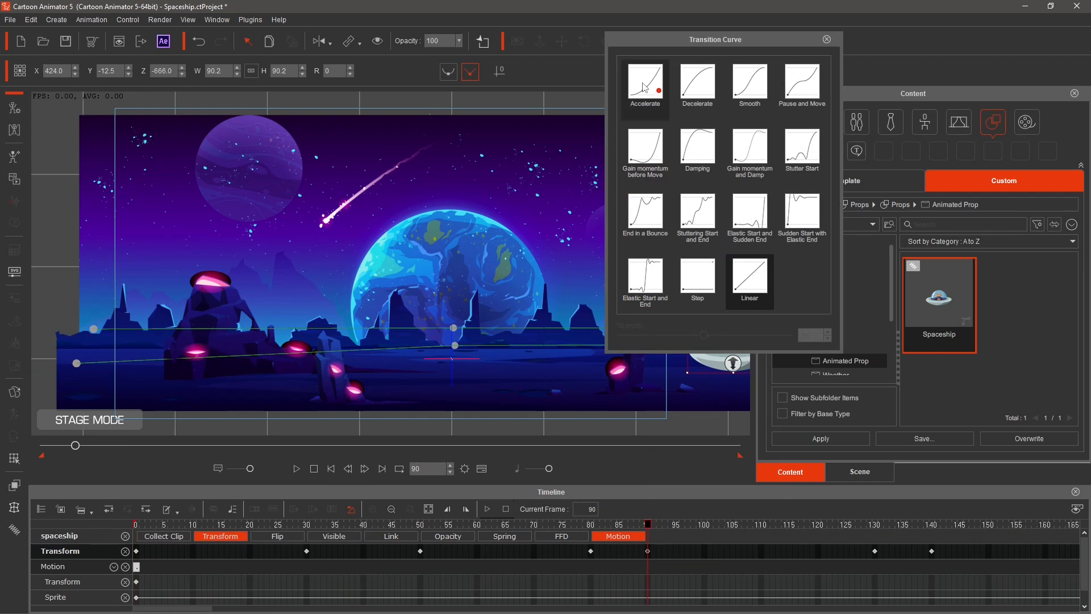
{"action": "left_click", "coordinate": [647, 85]}
Set the transition curve of the frame 130 keyframe to Decelerate and play back the animation.
{"action": "left_click", "coordinate": [875, 552]}
{"action": "left_click", "coordinate": [698, 85]}
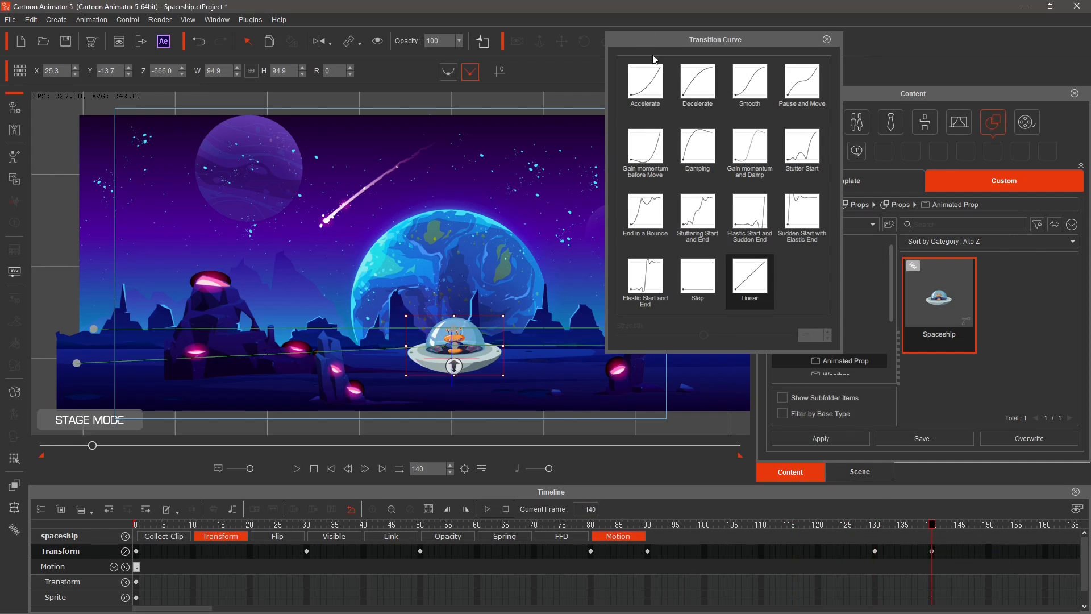
{"action": "left_click", "coordinate": [827, 39]}
{"action": "left_click", "coordinate": [297, 469]}
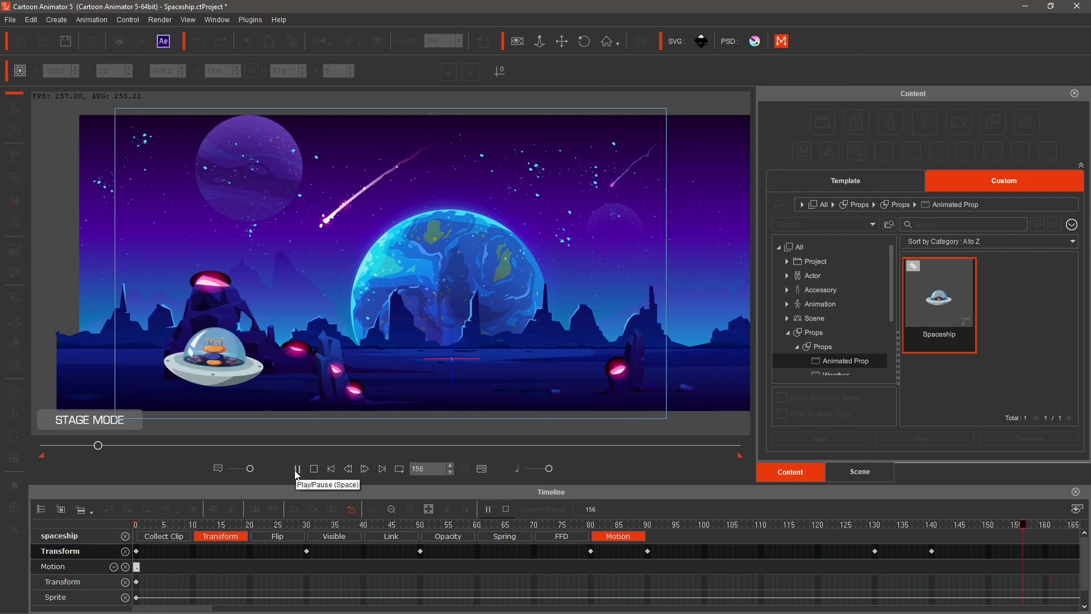
{"action": "left_click", "coordinate": [313, 468]}
Turn on record mode and play back the animation.
{"action": "left_click", "coordinate": [516, 43]}
{"action": "left_click", "coordinate": [297, 468]}
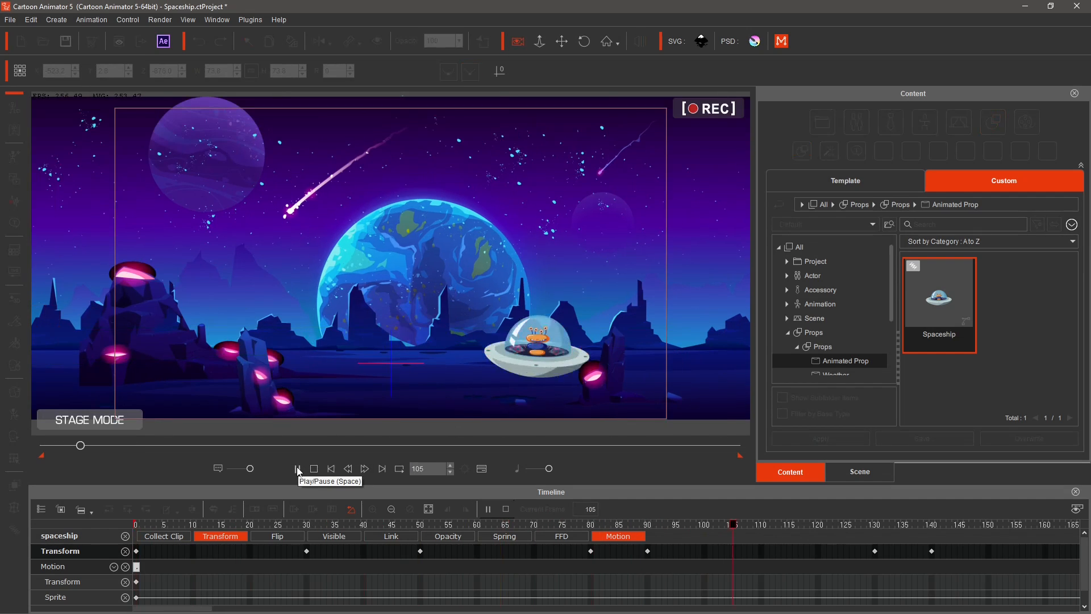
{"action": "left_click", "coordinate": [313, 469]}
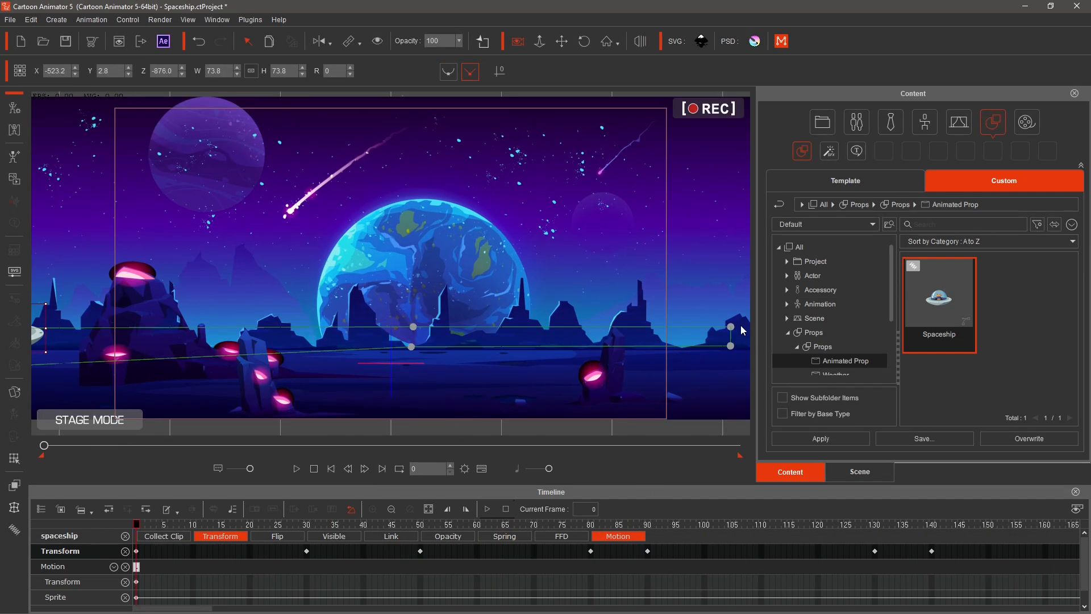
Drag the motion path's right end point off the stage and replay the animation.
{"action": "left_click_drag", "start_coordinate": [732, 326], "coordinate": [830, 339]}
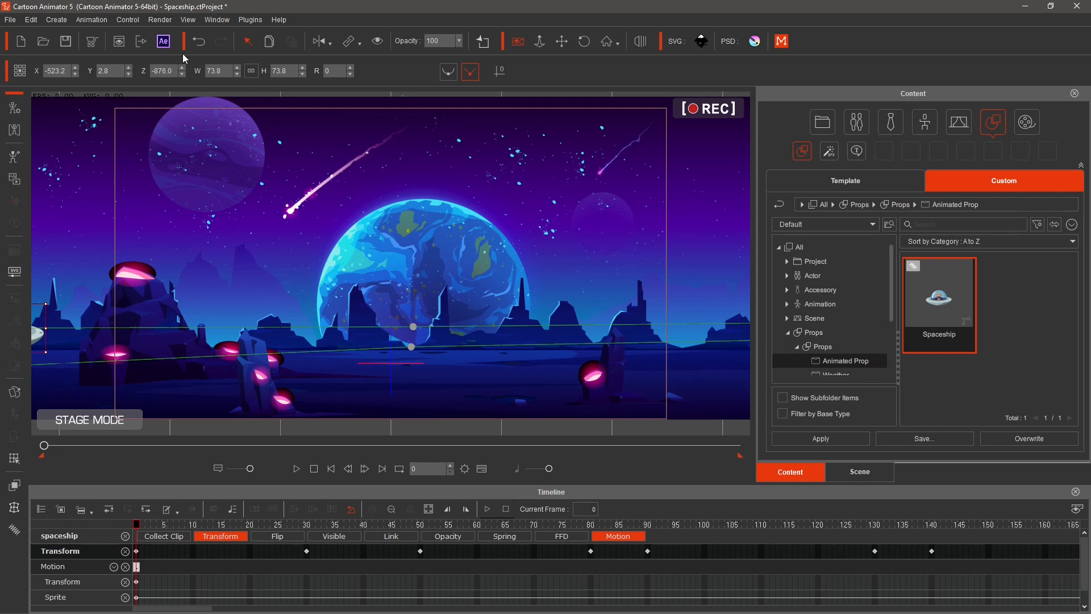
{"action": "left_click", "coordinate": [296, 468]}
{"action": "left_click", "coordinate": [314, 469]}
Open the video render settings and choose MP4 format with HD 1080p (1920x1080) frame size.
{"action": "left_click", "coordinate": [164, 21]}
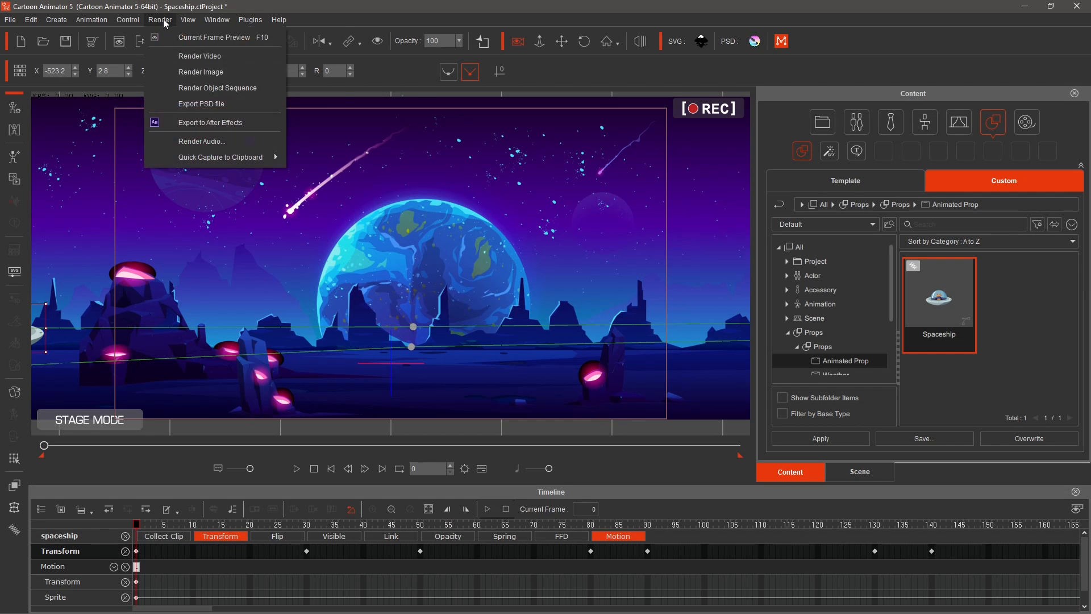
{"action": "left_click", "coordinate": [188, 57]}
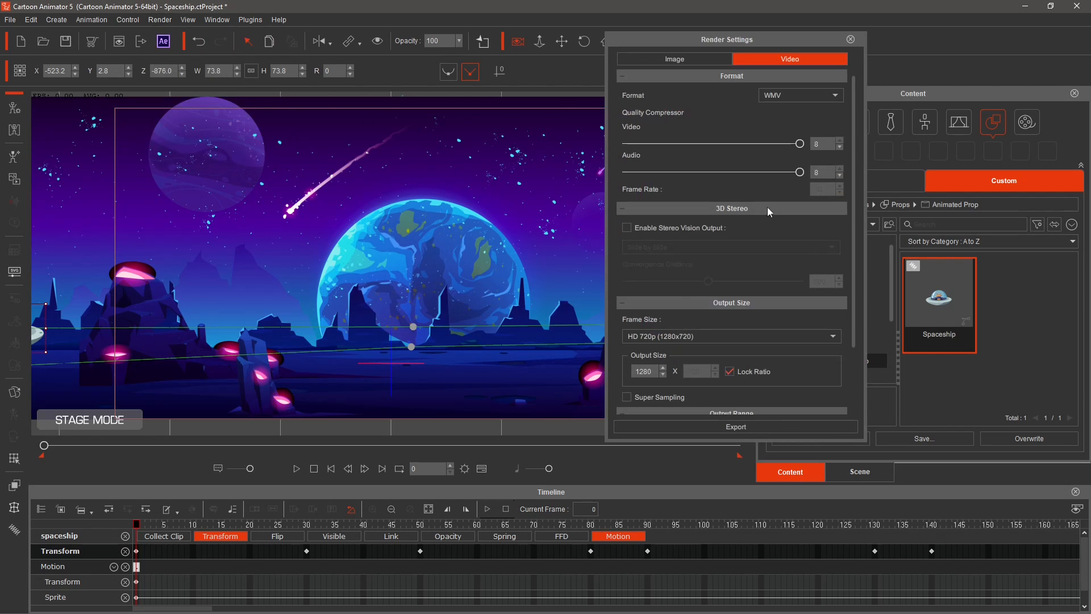
{"action": "left_click", "coordinate": [833, 95]}
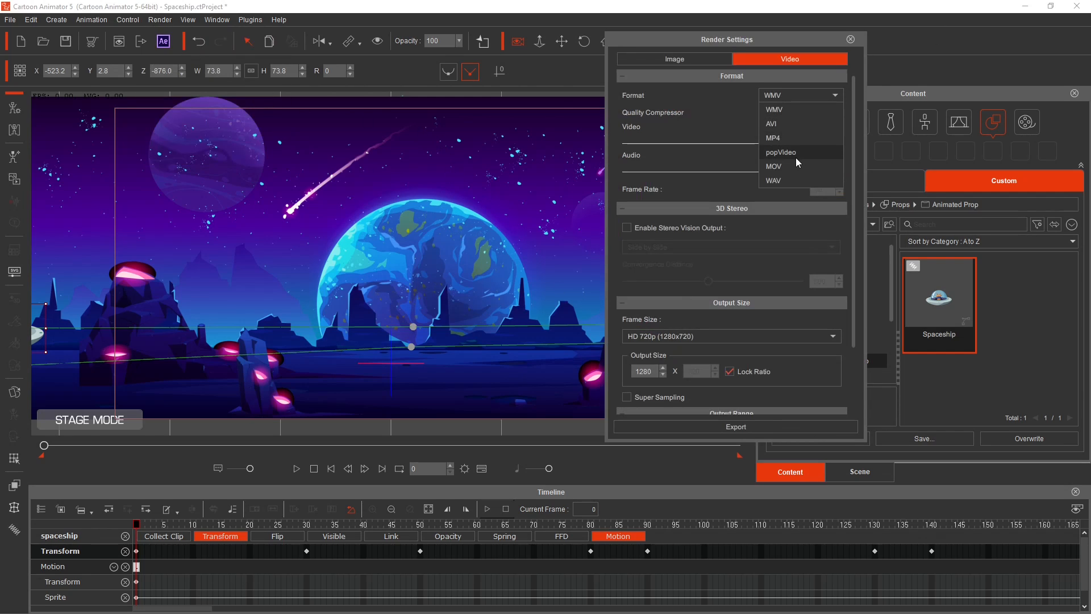
{"action": "left_click", "coordinate": [780, 138]}
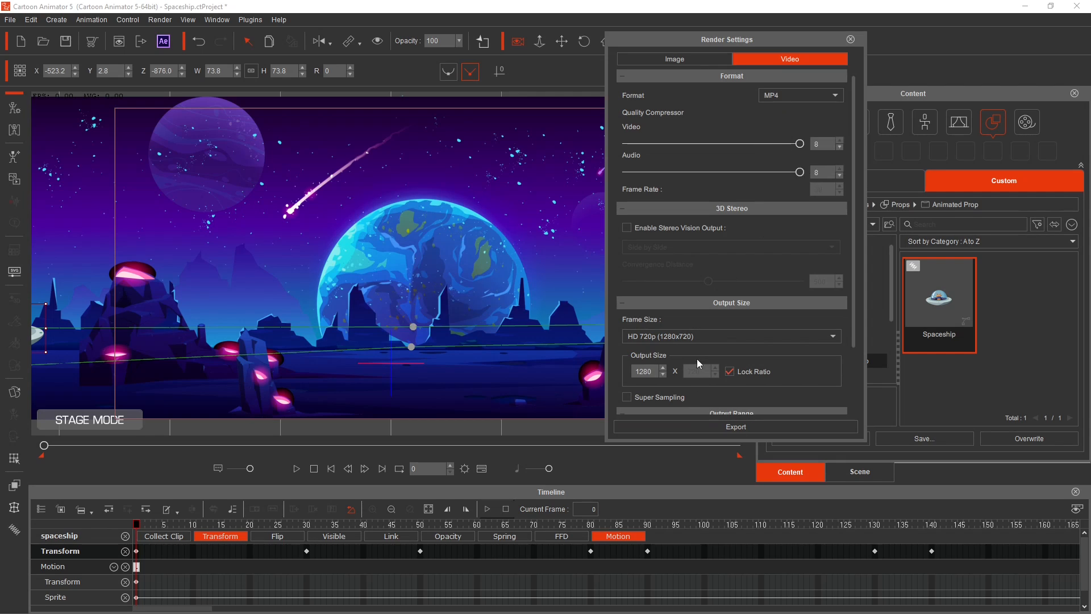
{"action": "scroll", "coordinate": [698, 355], "scroll_direction": "down", "scroll_amount": 3}
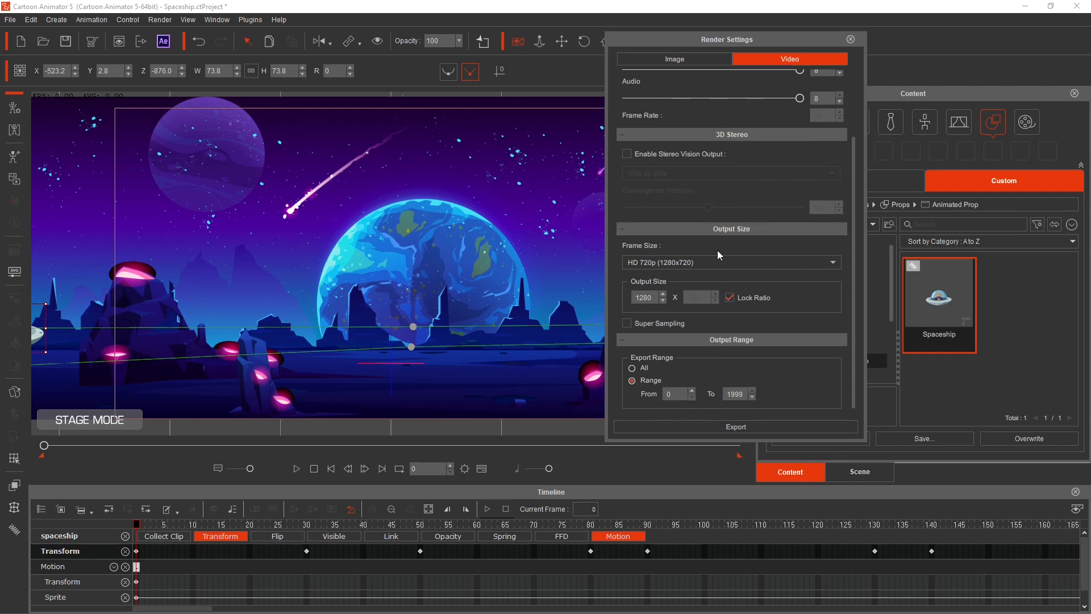
{"action": "left_click", "coordinate": [719, 262]}
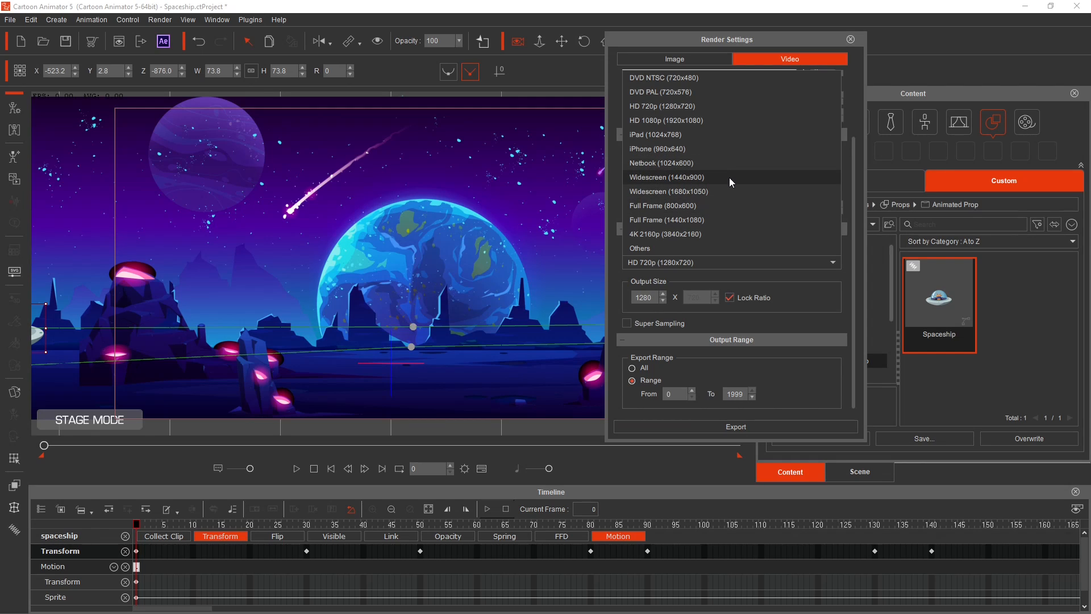
{"action": "left_click", "coordinate": [690, 119]}
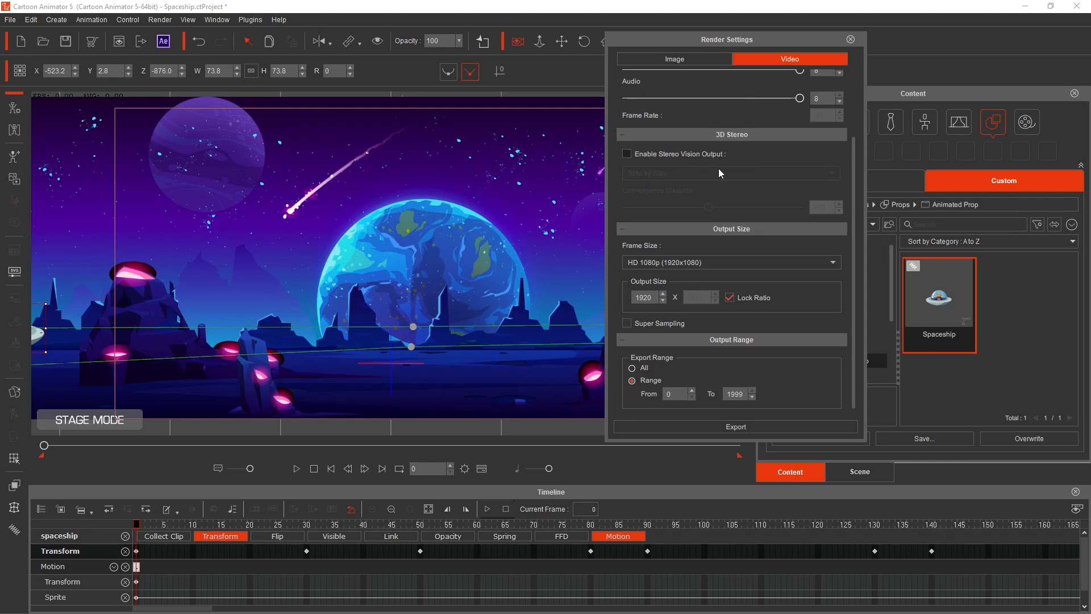
{"action": "left_click", "coordinate": [736, 429]}
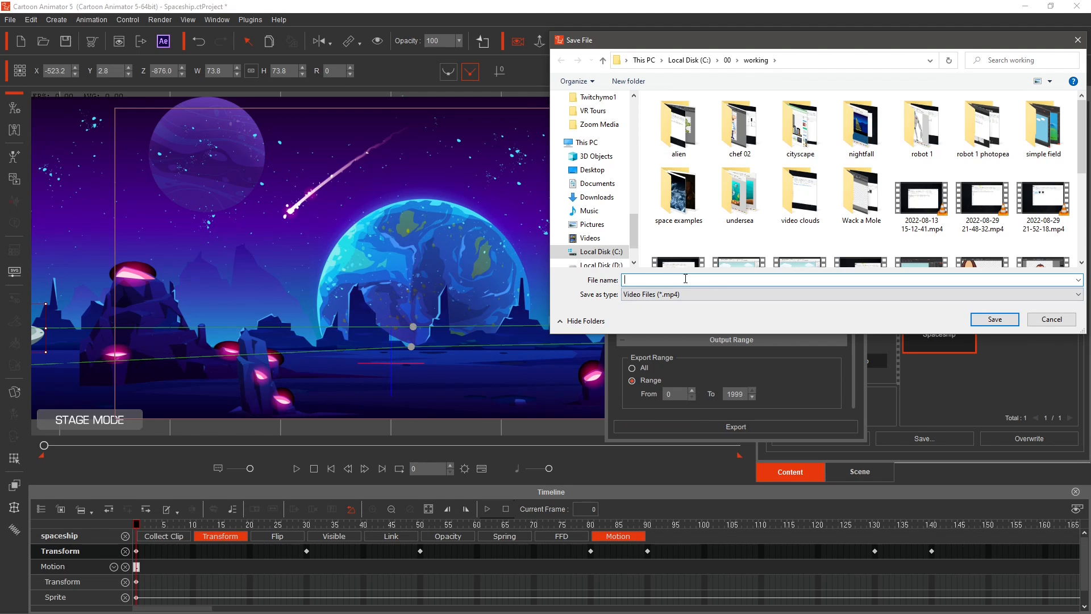
{"action": "type", "text": "test"}
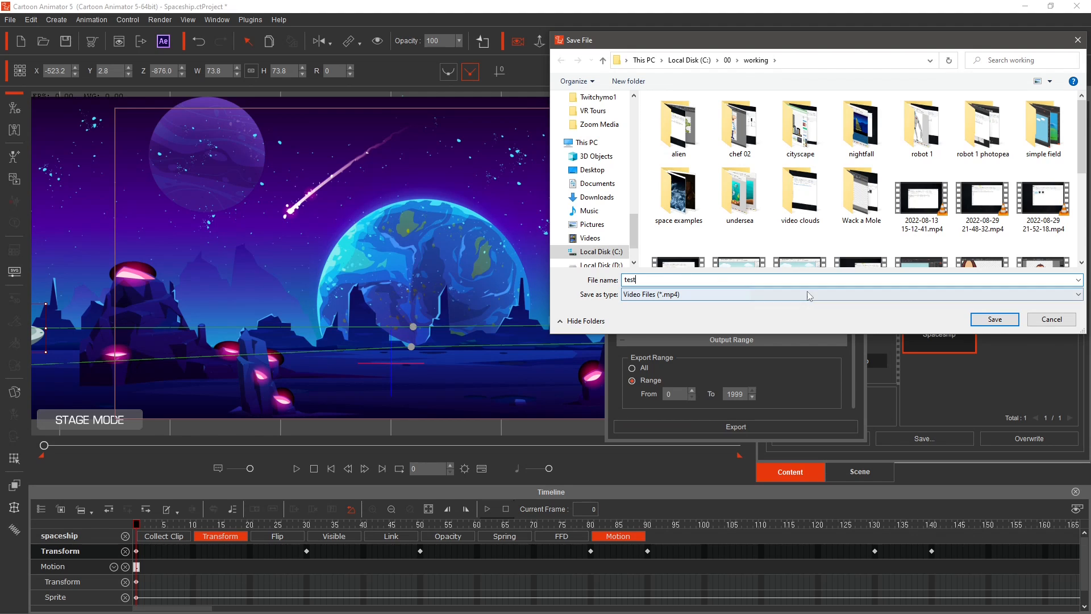
{"action": "left_click", "coordinate": [989, 319]}
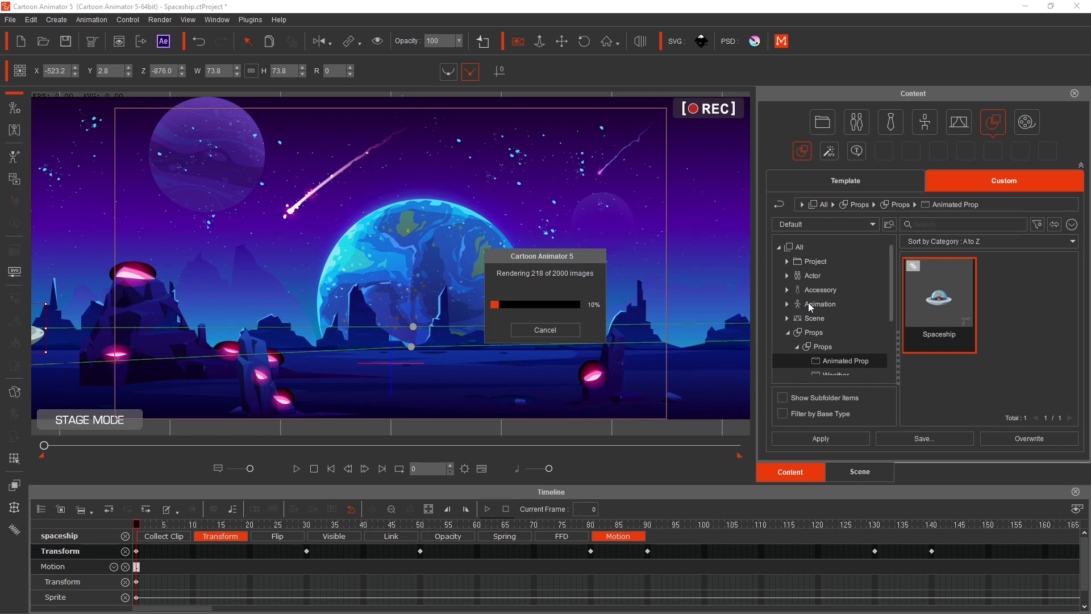
{"action": "left_click", "coordinate": [548, 329]}
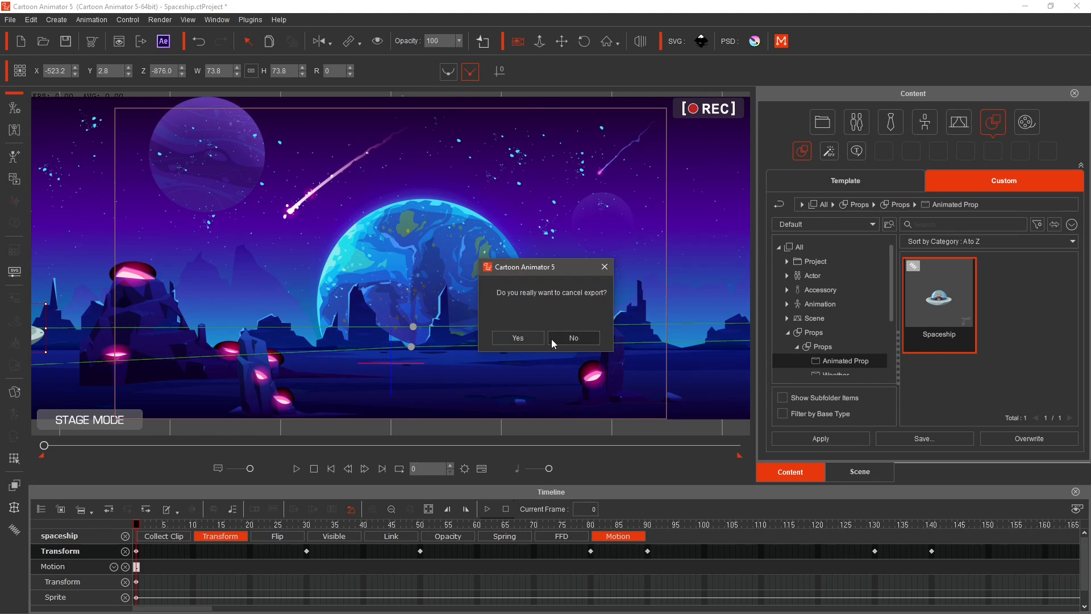
{"action": "left_click", "coordinate": [519, 338]}
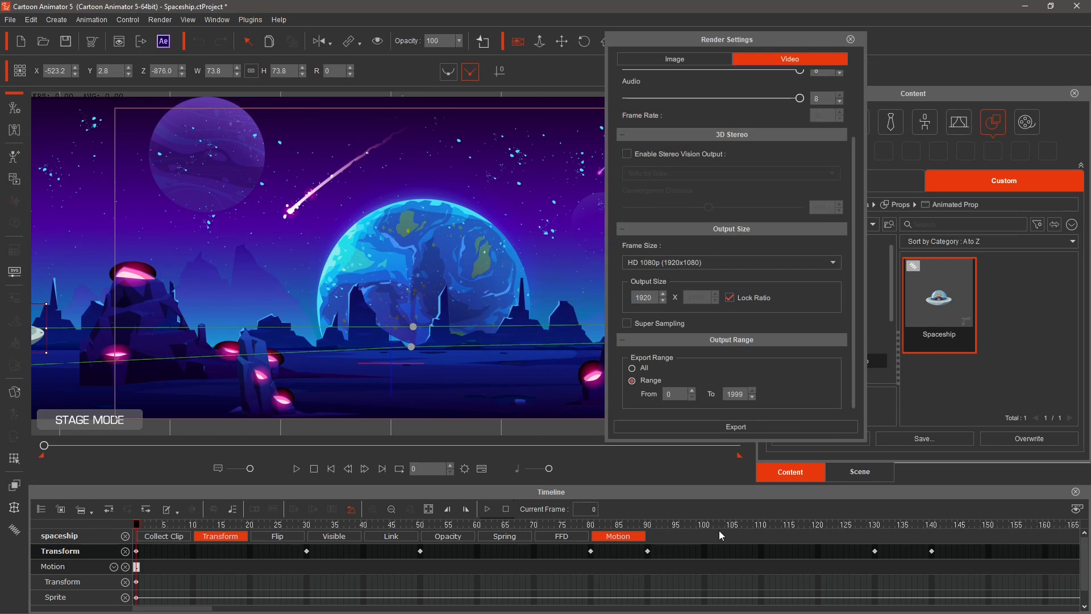
Set the project's end frame to 200 in the project settings.
{"action": "left_click_drag", "start_coordinate": [203, 609], "coordinate": [274, 612]}
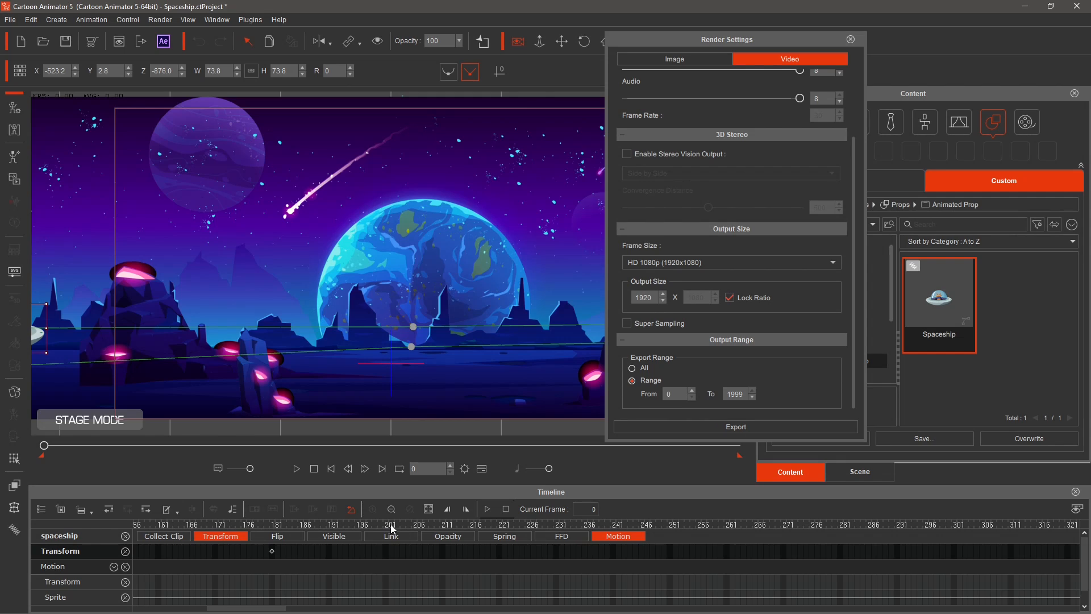
{"action": "left_click", "coordinate": [465, 468]}
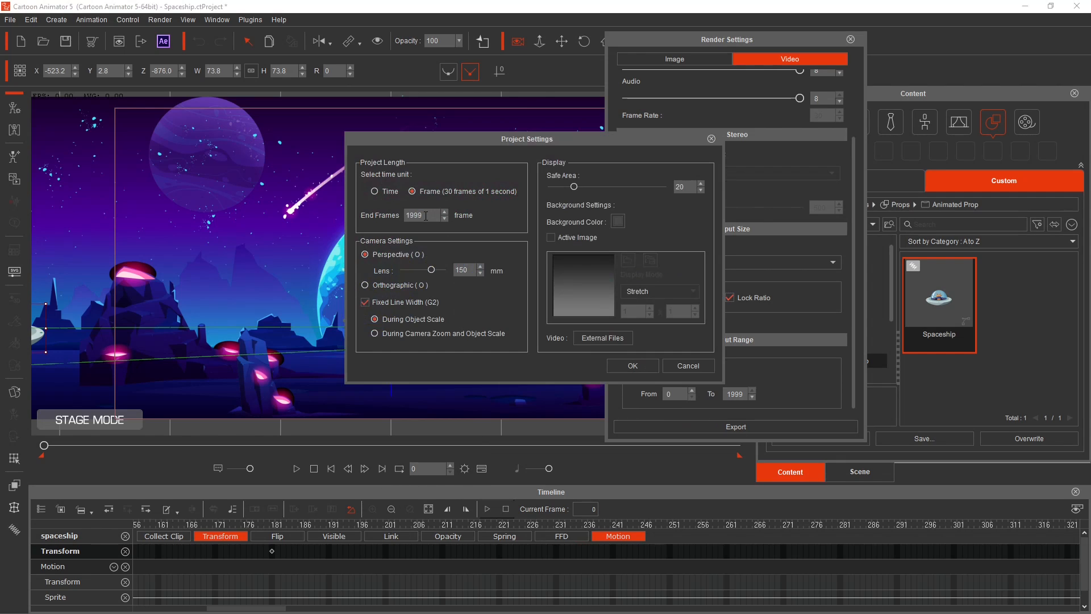
{"action": "left_click_drag", "start_coordinate": [424, 216], "coordinate": [388, 217]}
{"action": "type", "text": "200"}
{"action": "key", "text": "Return"}
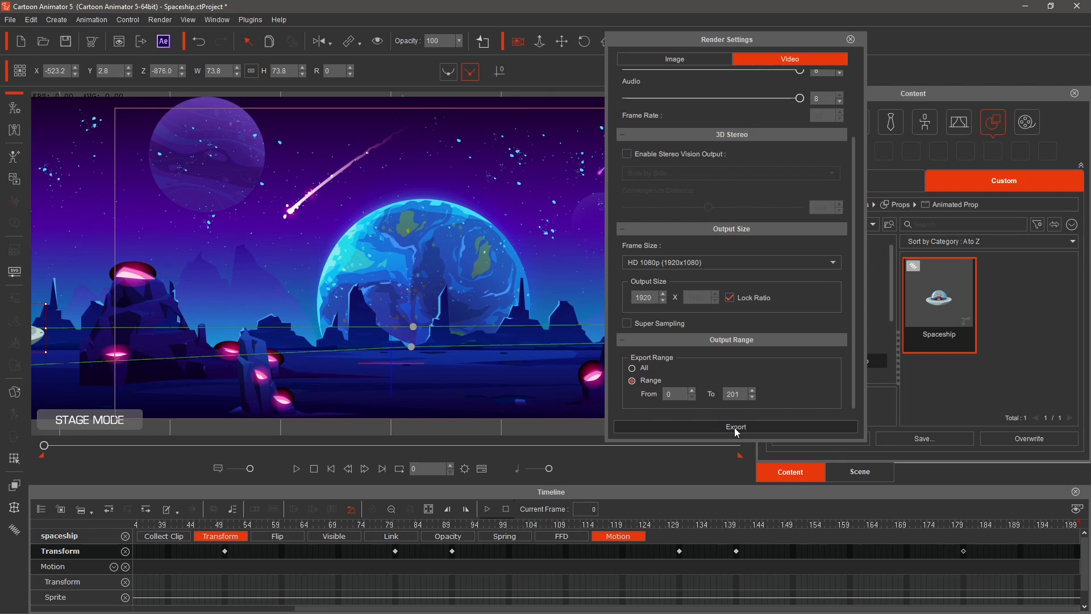
Set the export range to end at frame 200.
{"action": "double_click", "coordinate": [742, 393]}
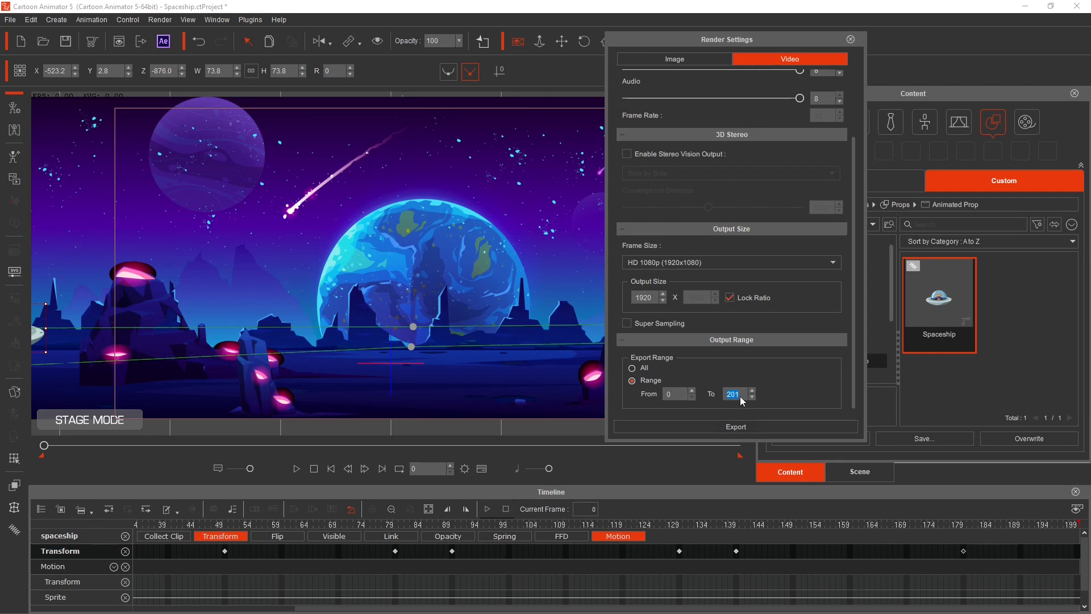
{"action": "left_click", "coordinate": [741, 396]}
{"action": "key", "text": "BackSpace"}
{"action": "type", "text": "0"}
Export the video as test.mp4, watch it in the media player, and close the render settings.
{"action": "left_click", "coordinate": [742, 427]}
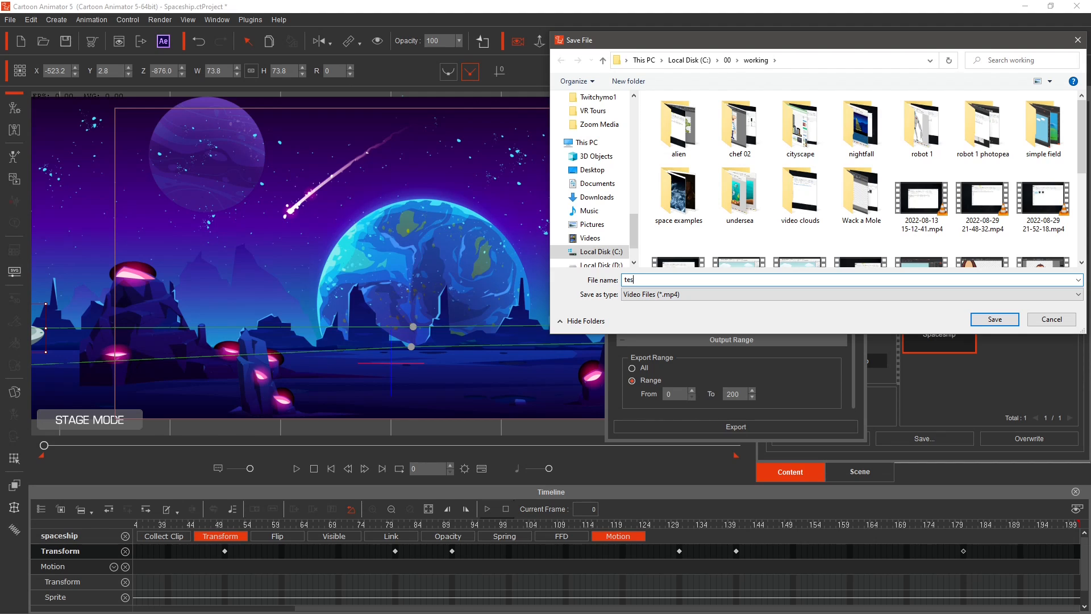
{"action": "left_click", "coordinate": [990, 322]}
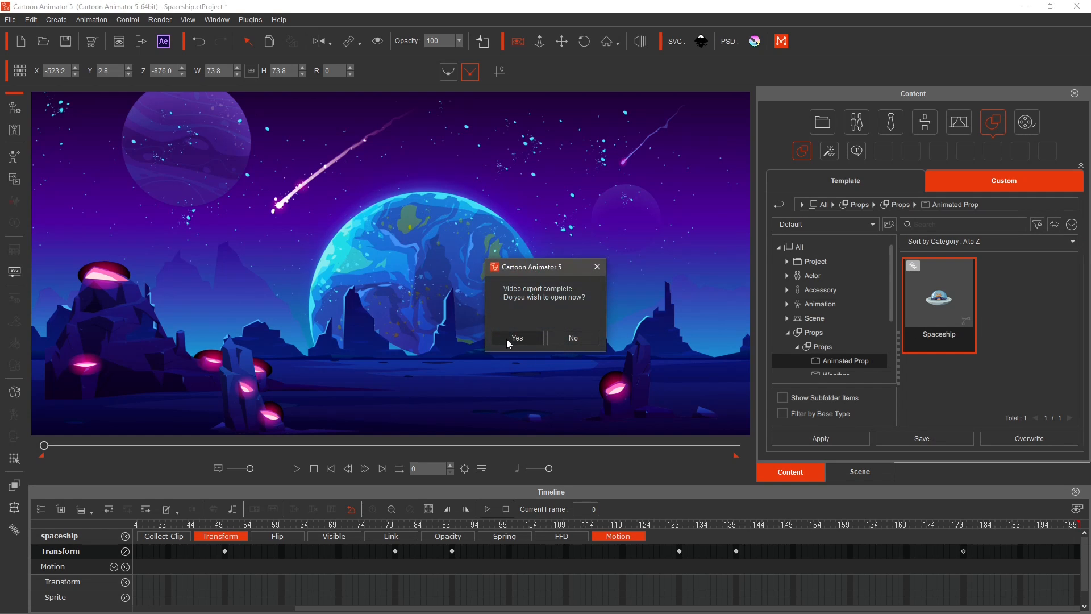
{"action": "left_click", "coordinate": [508, 338]}
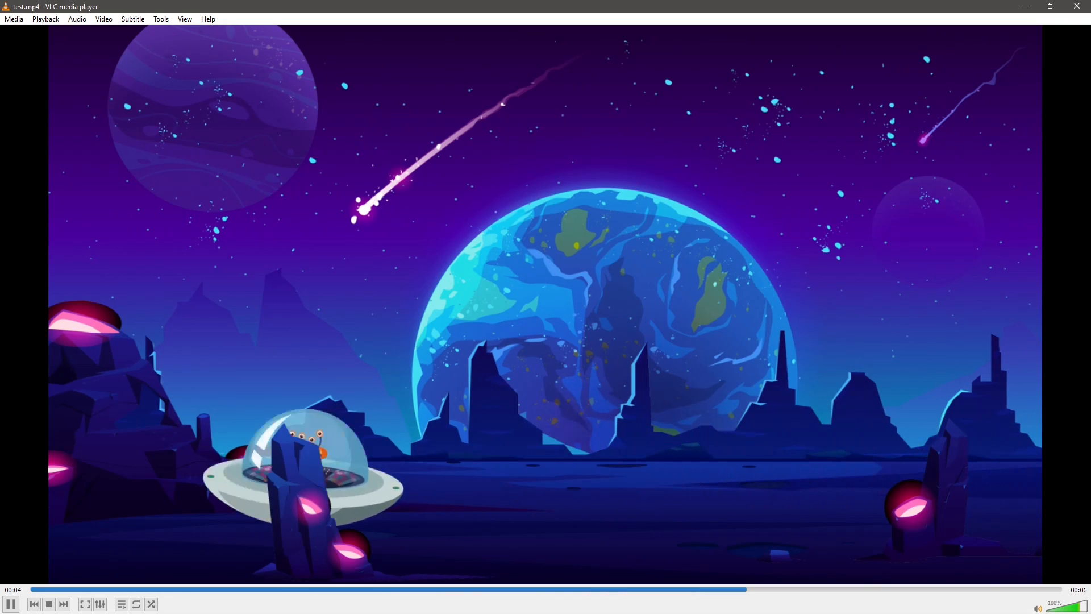
{"action": "left_click", "coordinate": [1074, 10]}
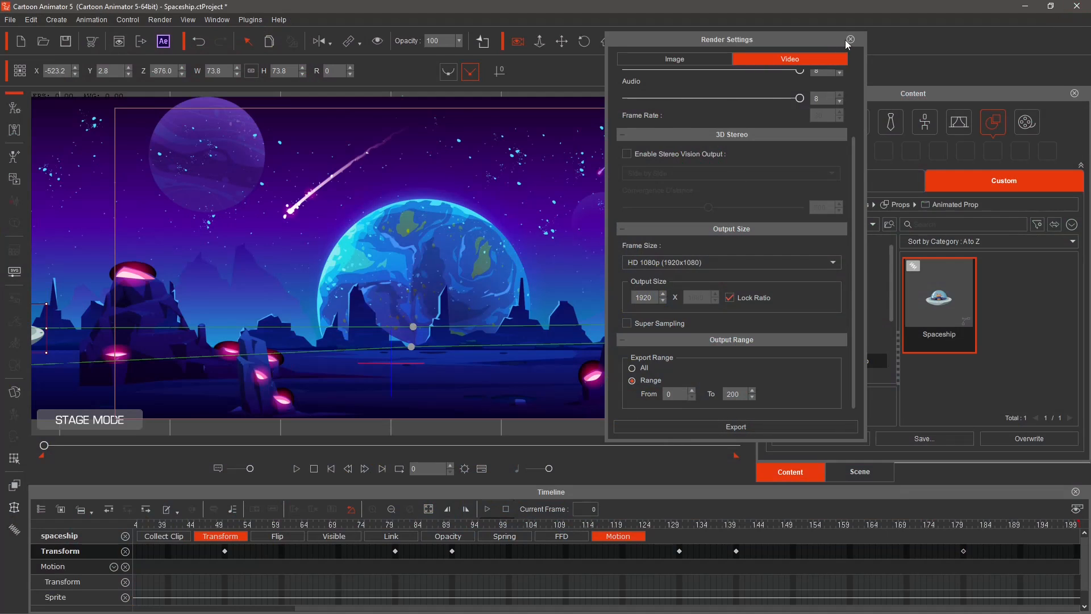
{"action": "left_click", "coordinate": [850, 40]}
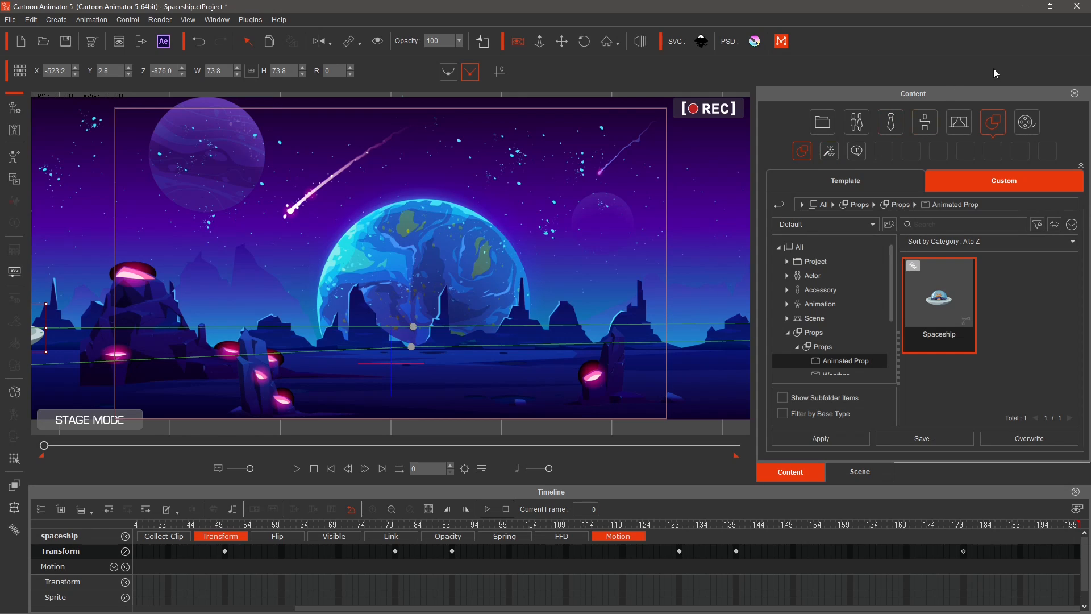
Save the project over the existing Spaceship.ctProject file.
{"action": "left_click", "coordinate": [22, 41]}
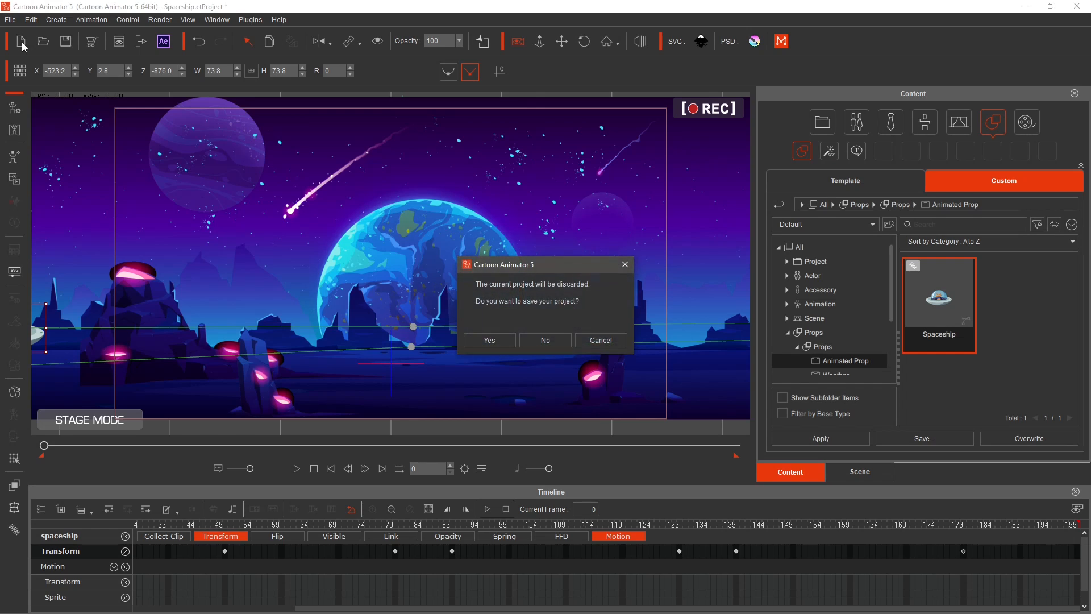
{"action": "left_click", "coordinate": [601, 340]}
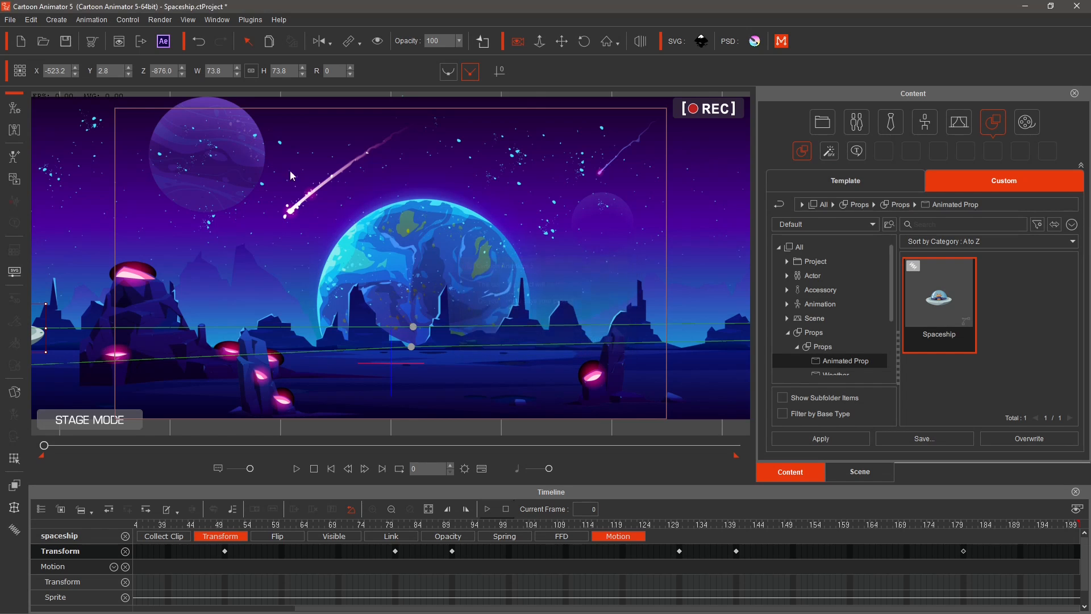
{"action": "left_click", "coordinate": [66, 42]}
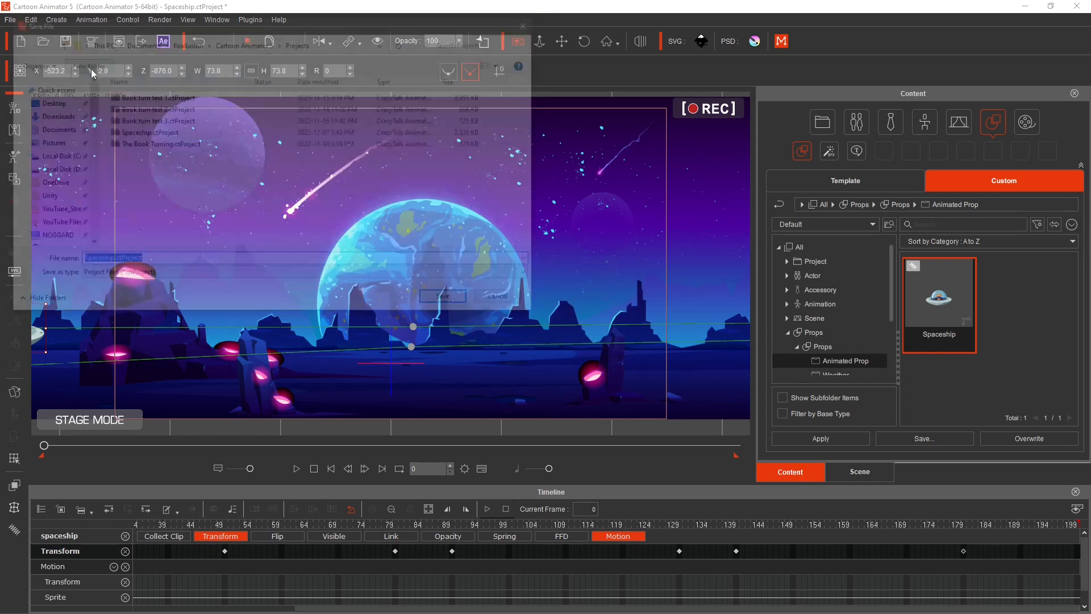
{"action": "left_click", "coordinate": [146, 134]}
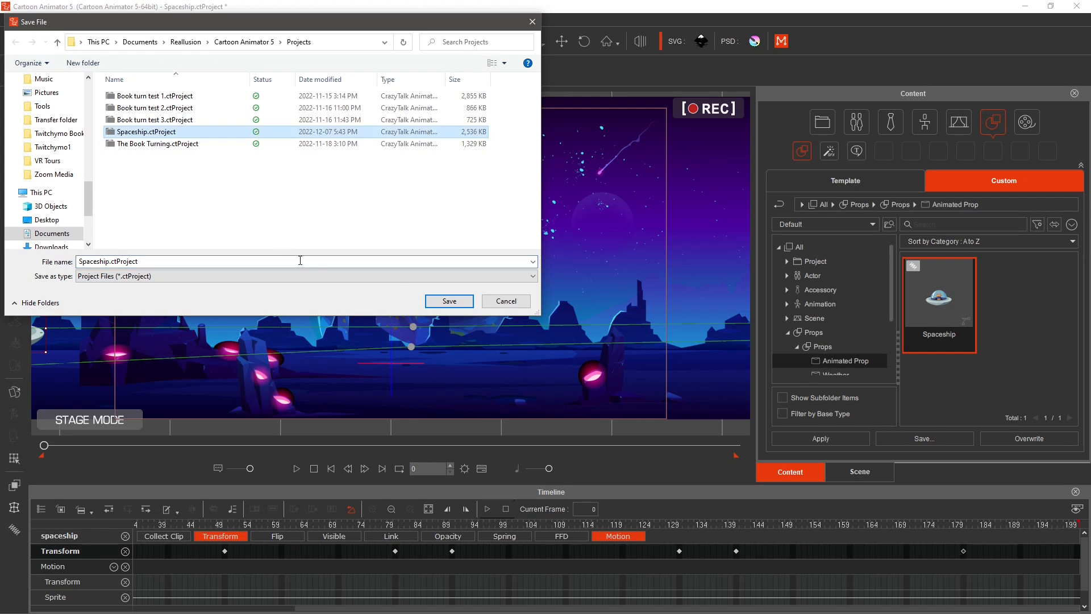
{"action": "left_click", "coordinate": [453, 302]}
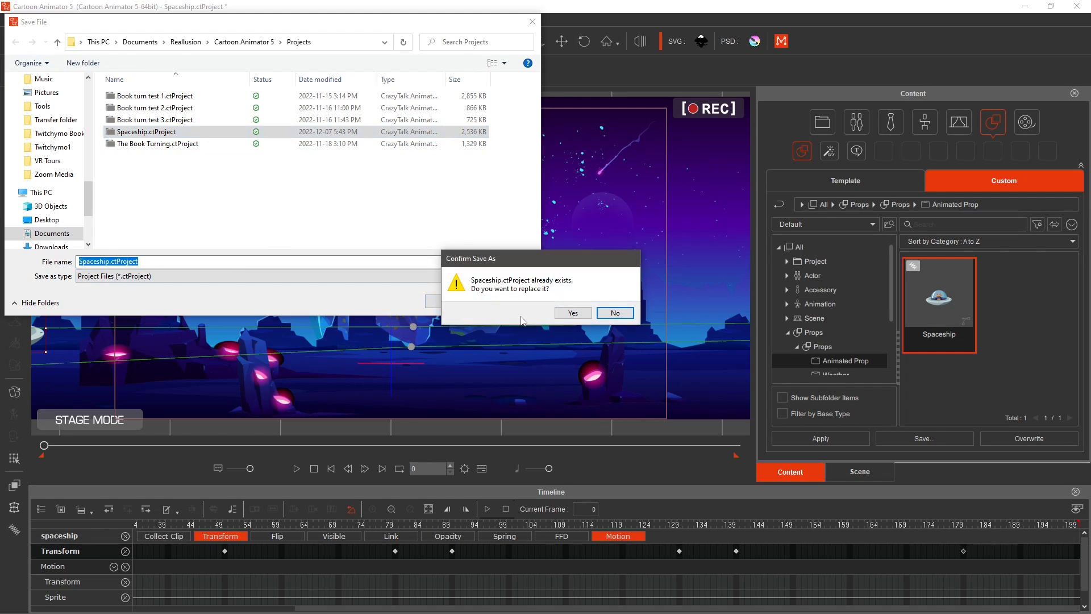
{"action": "left_click", "coordinate": [572, 316]}
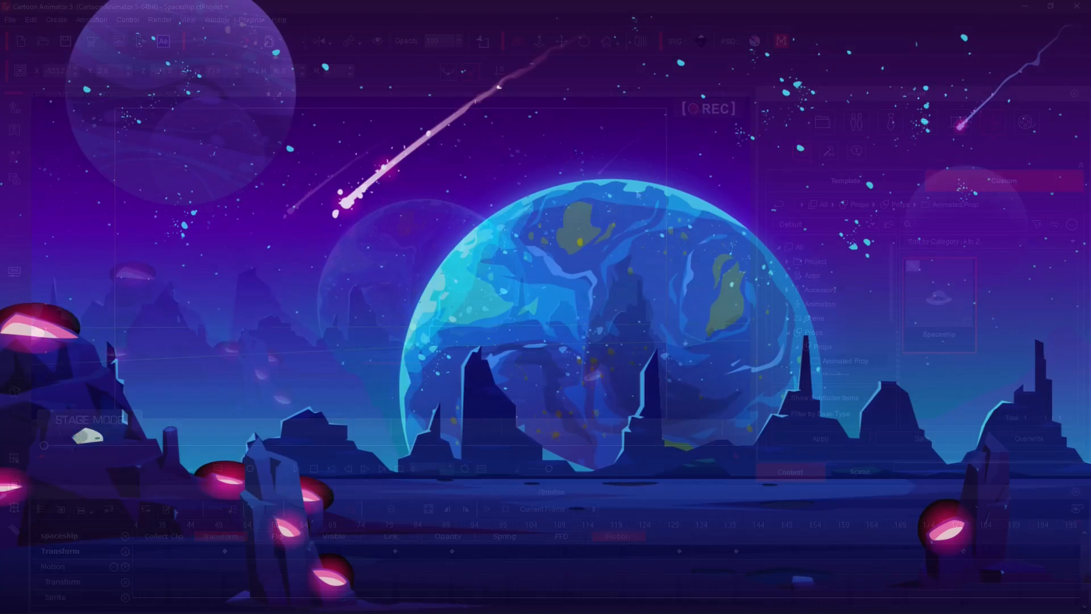